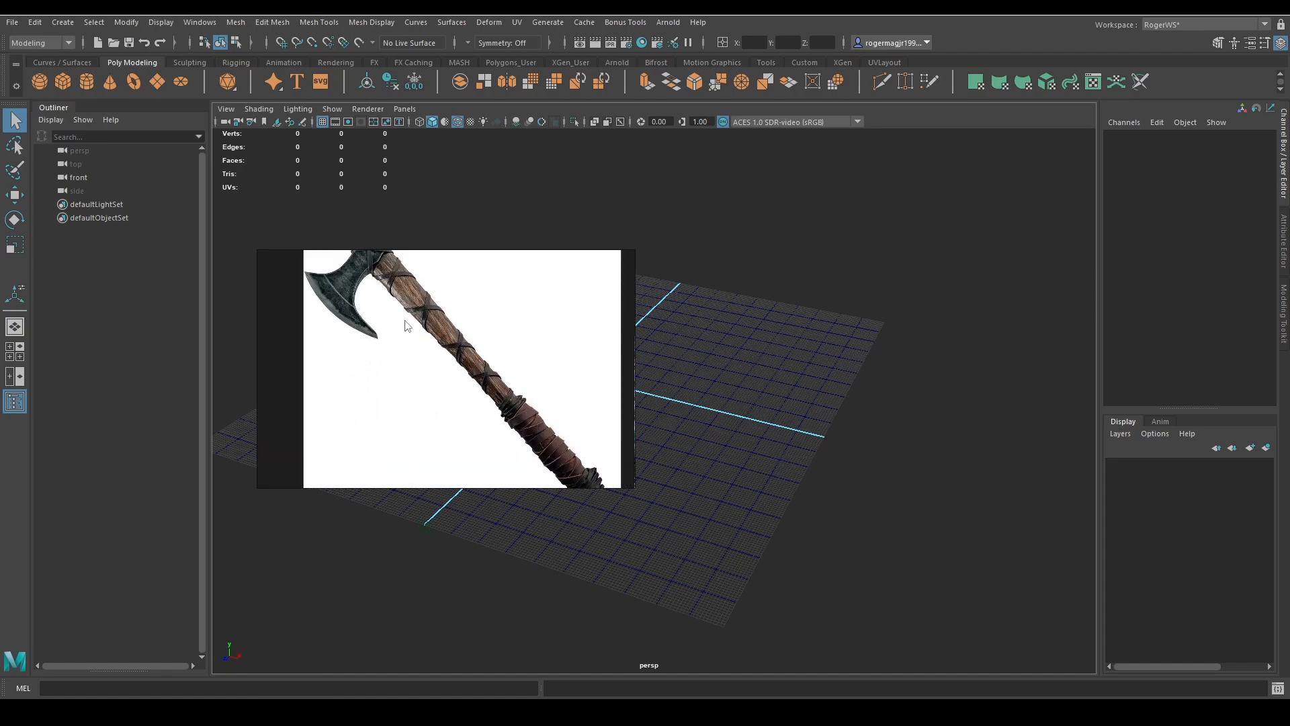
Examine the forging, axe-head and handle photos on the viking axe reference board
scroll(404, 324, down, 6)
middle_drag(565, 481, 328, 328)
scroll(328, 328, down, 2)
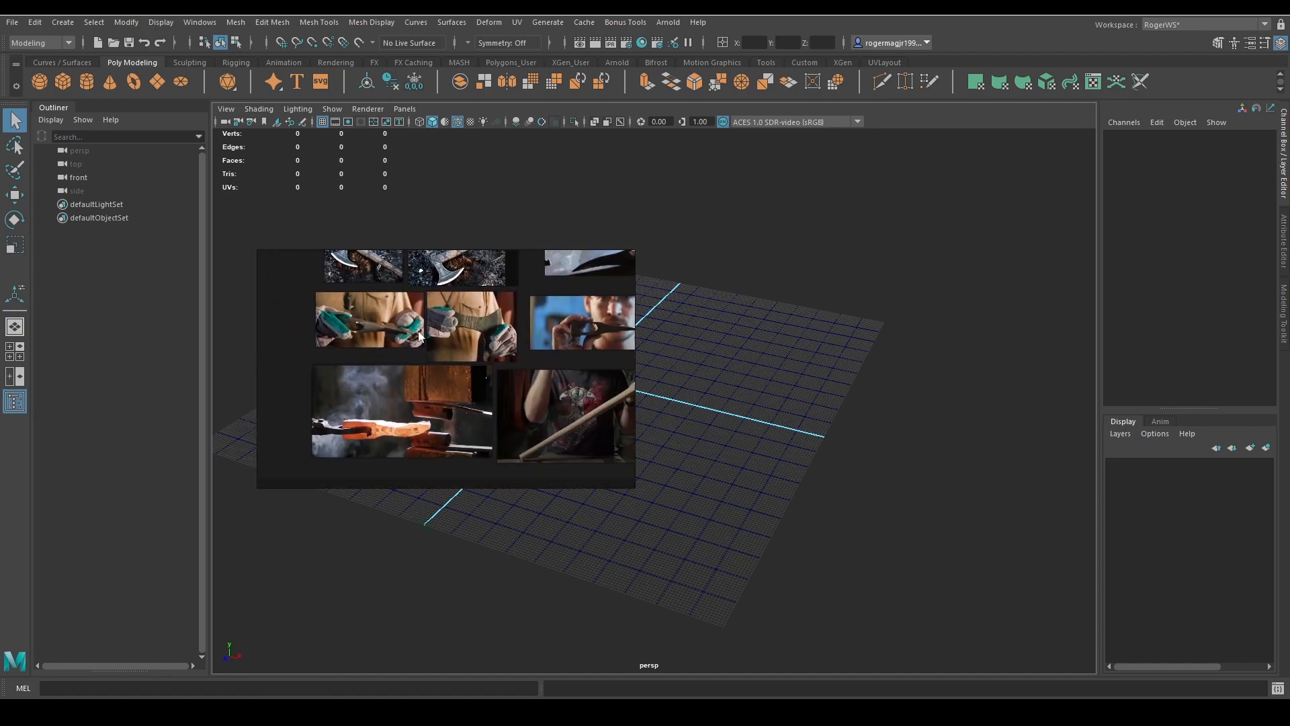
scroll(399, 345, up, 5)
scroll(433, 353, down, 2)
scroll(433, 353, down, 2)
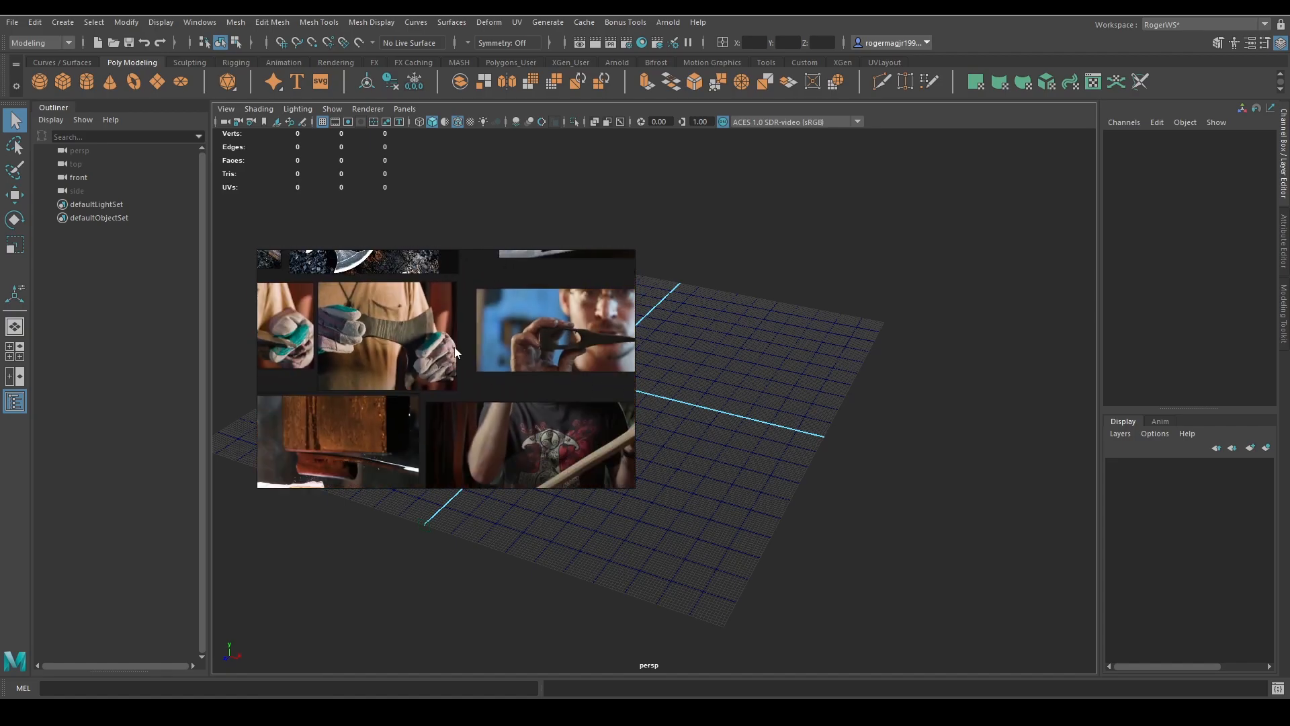
scroll(457, 325, up, 4)
scroll(468, 353, down, 3)
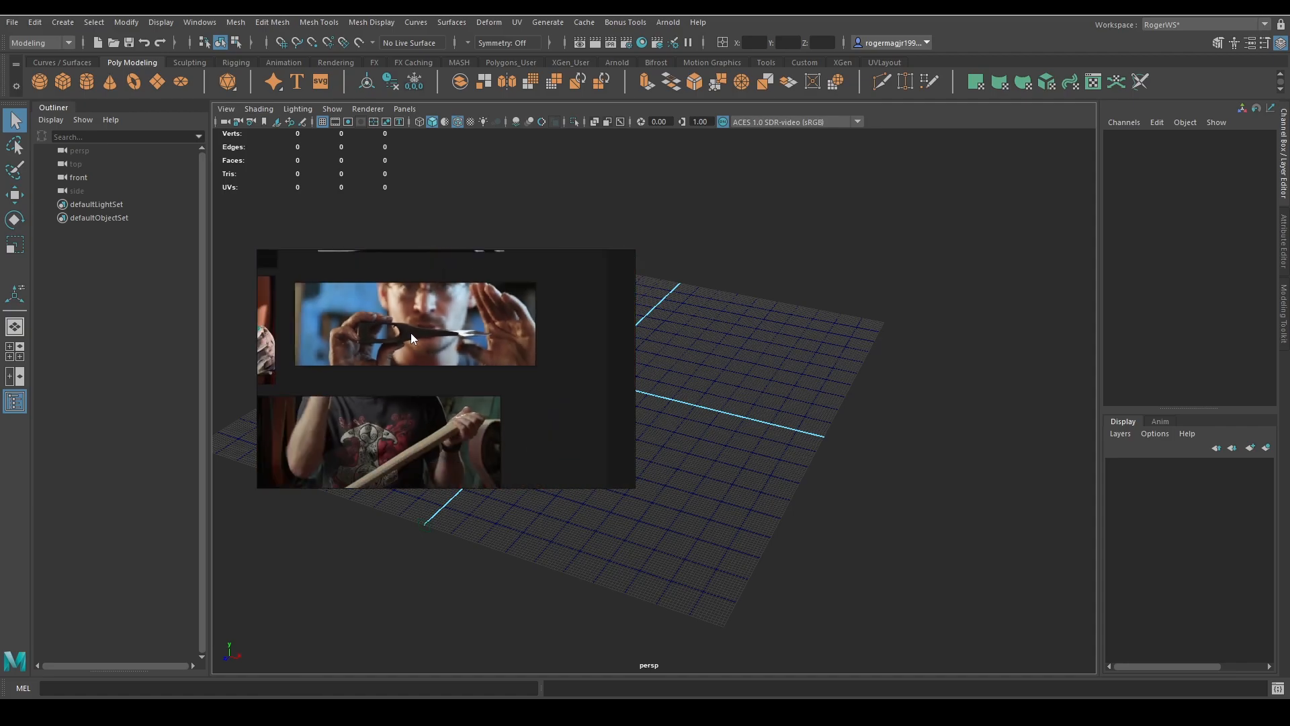
scroll(449, 338, up, 3)
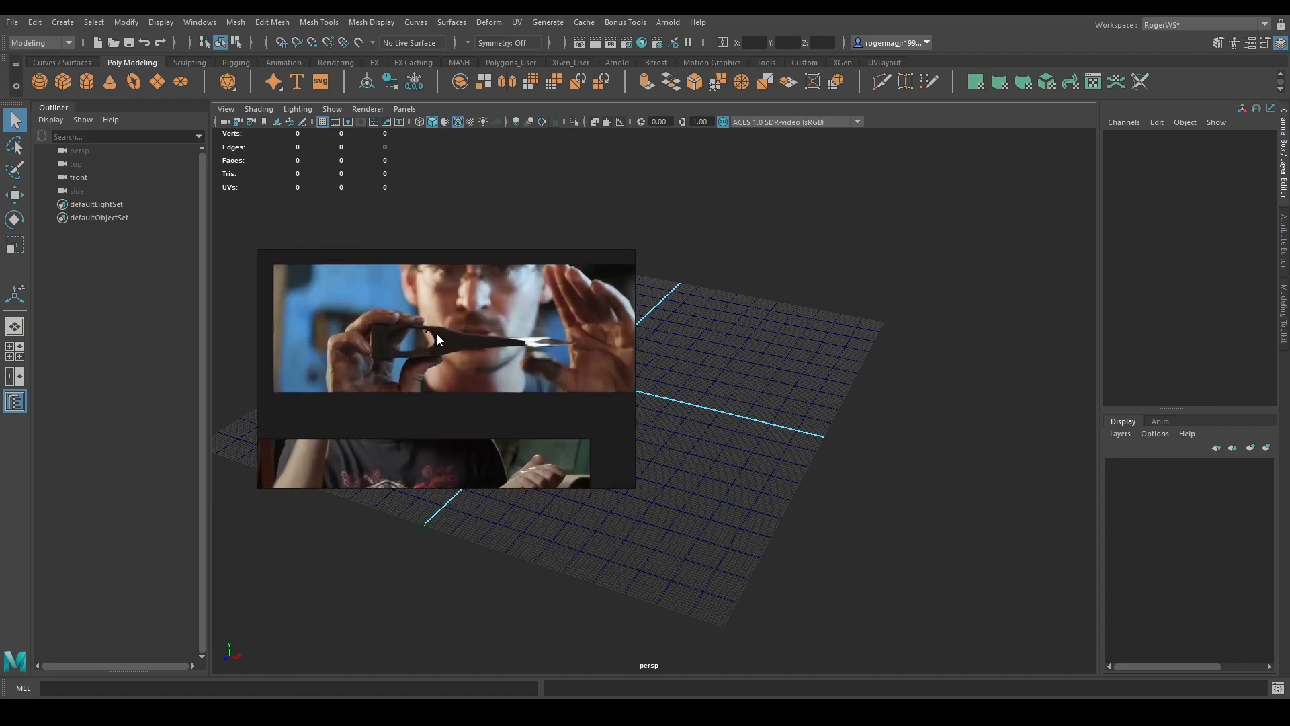
scroll(437, 334, down, 5)
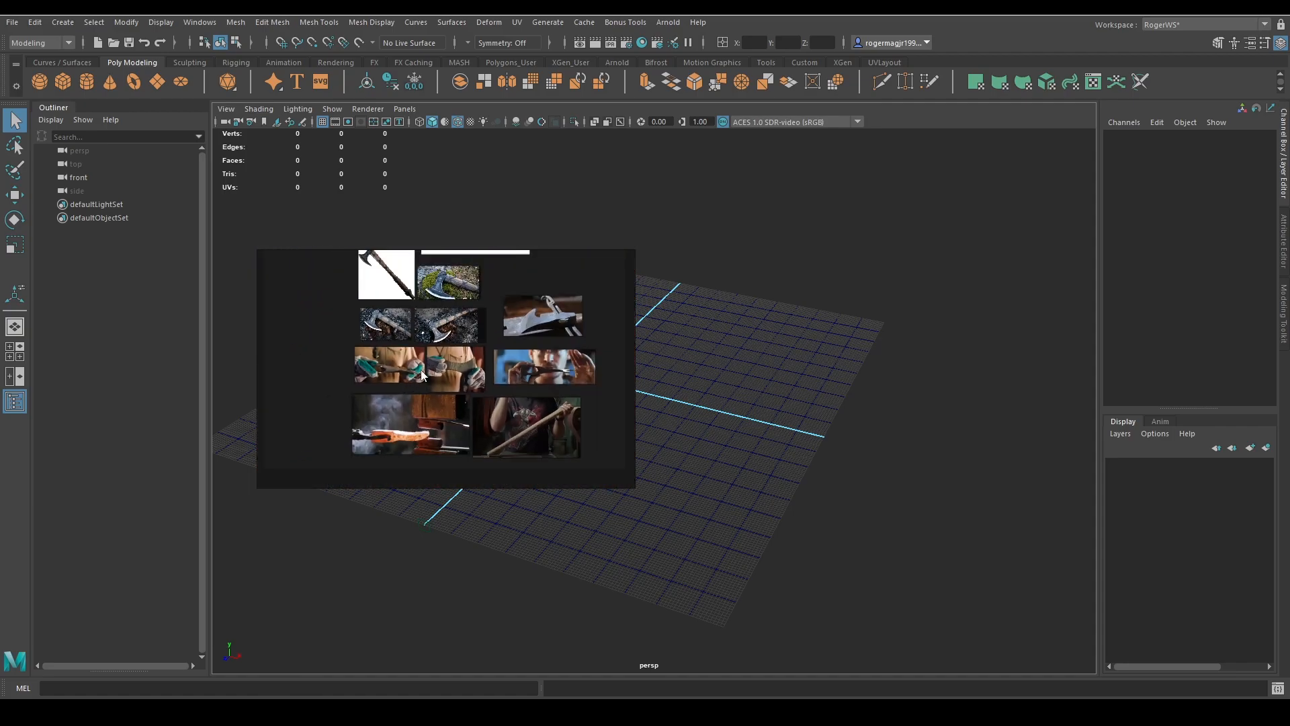
Read the axe's dimensions on the reference board and compare them with the main full-length axe picture
scroll(458, 294, up, 5)
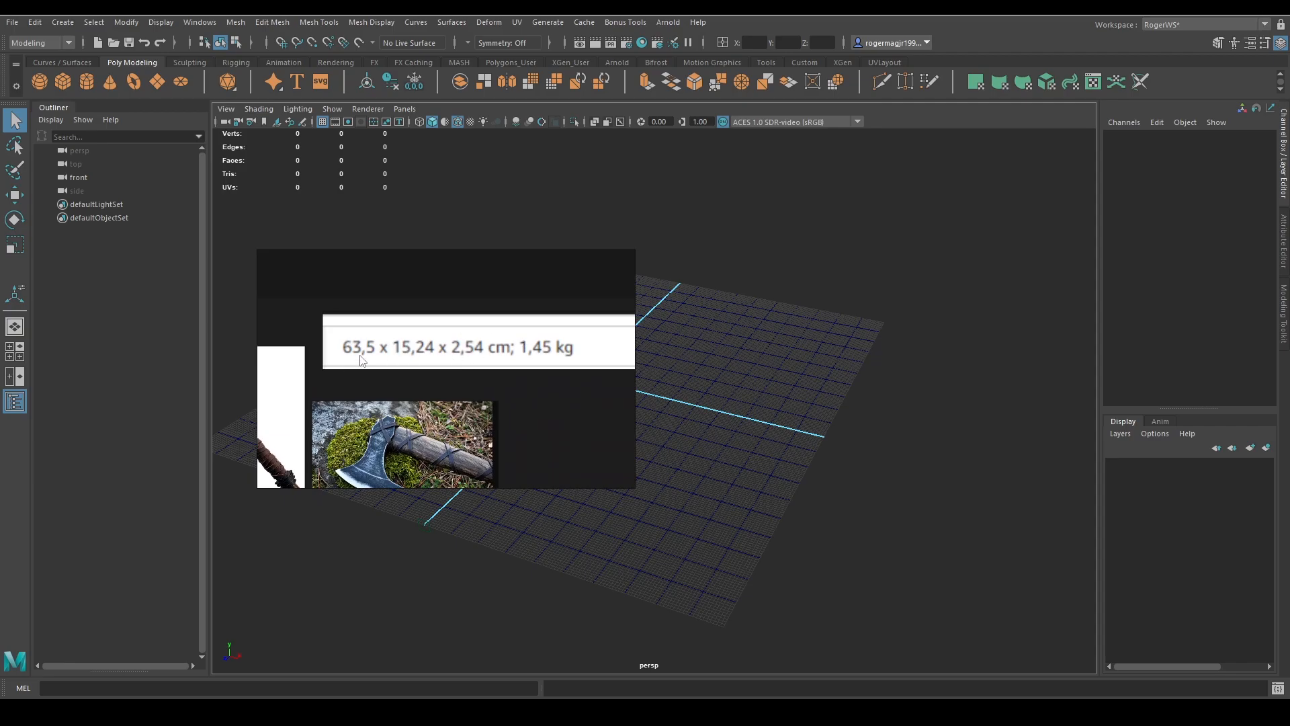
scroll(360, 361, down, 3)
scroll(403, 333, up, 3)
scroll(403, 333, down, 3)
scroll(464, 334, up, 3)
click(464, 334)
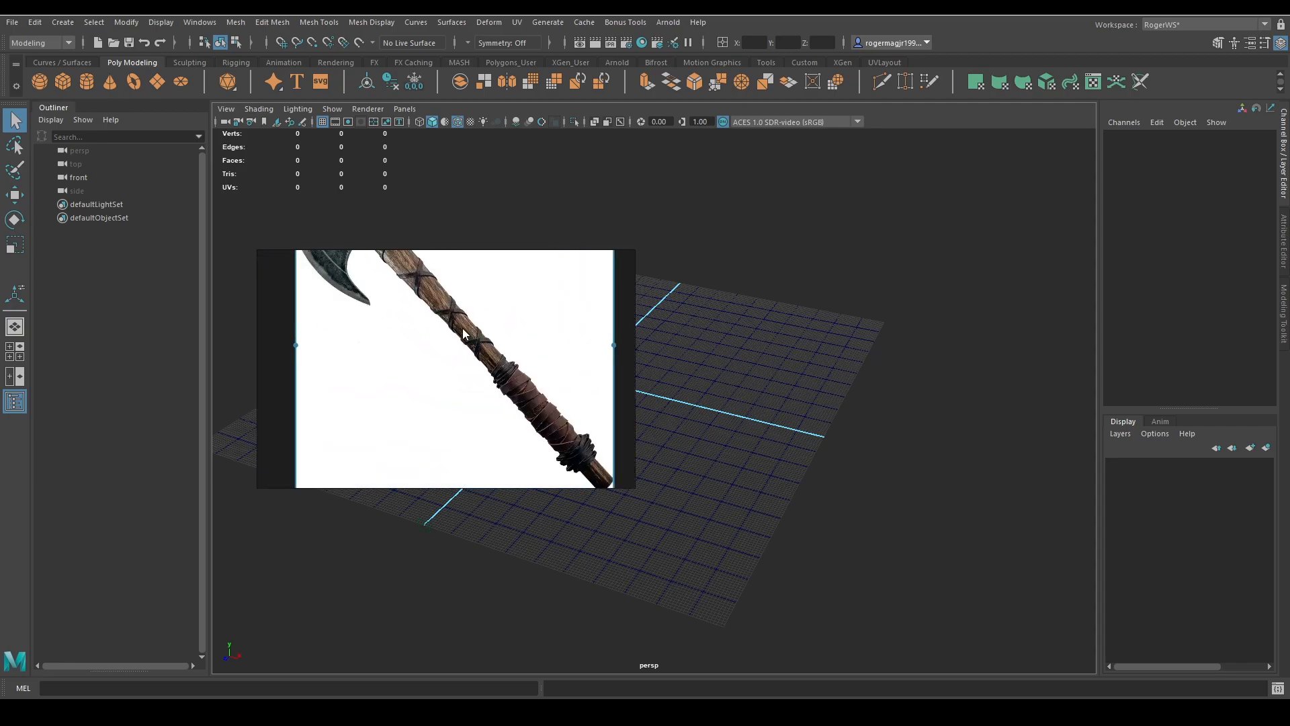
scroll(464, 334, down, 3)
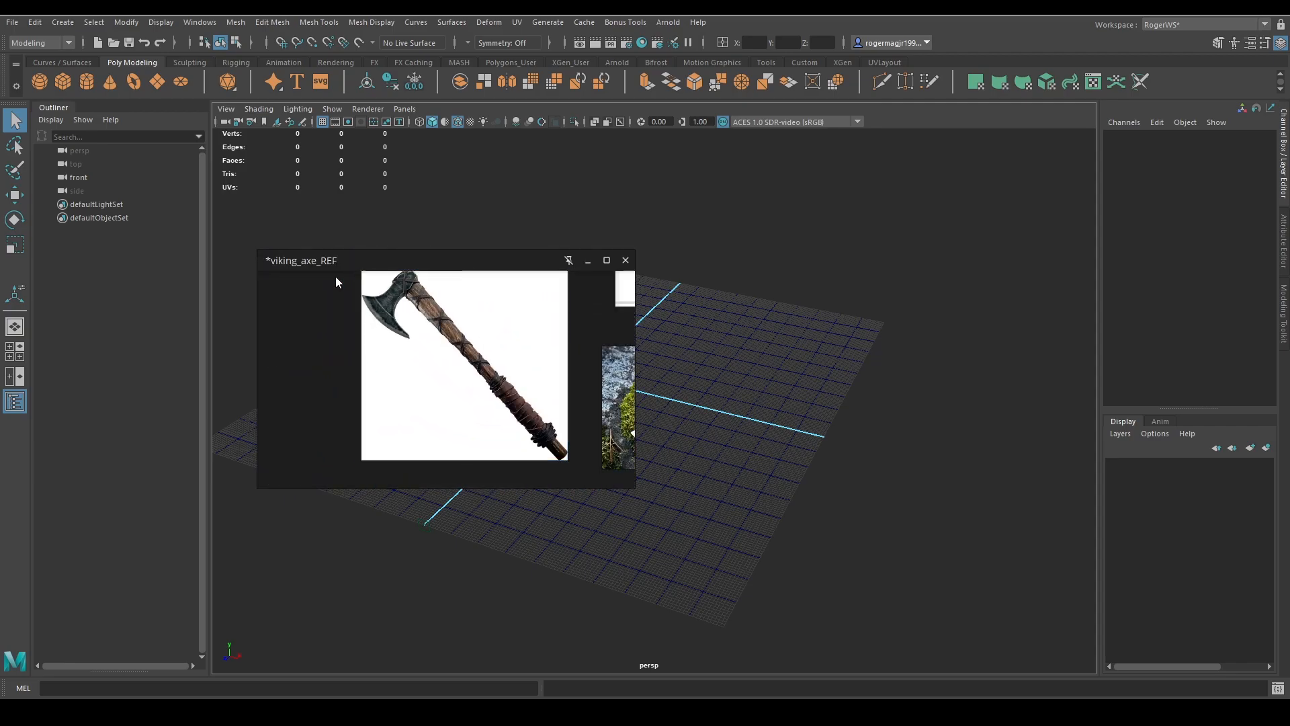
scroll(404, 371, down, 2)
scroll(492, 371, up, 2)
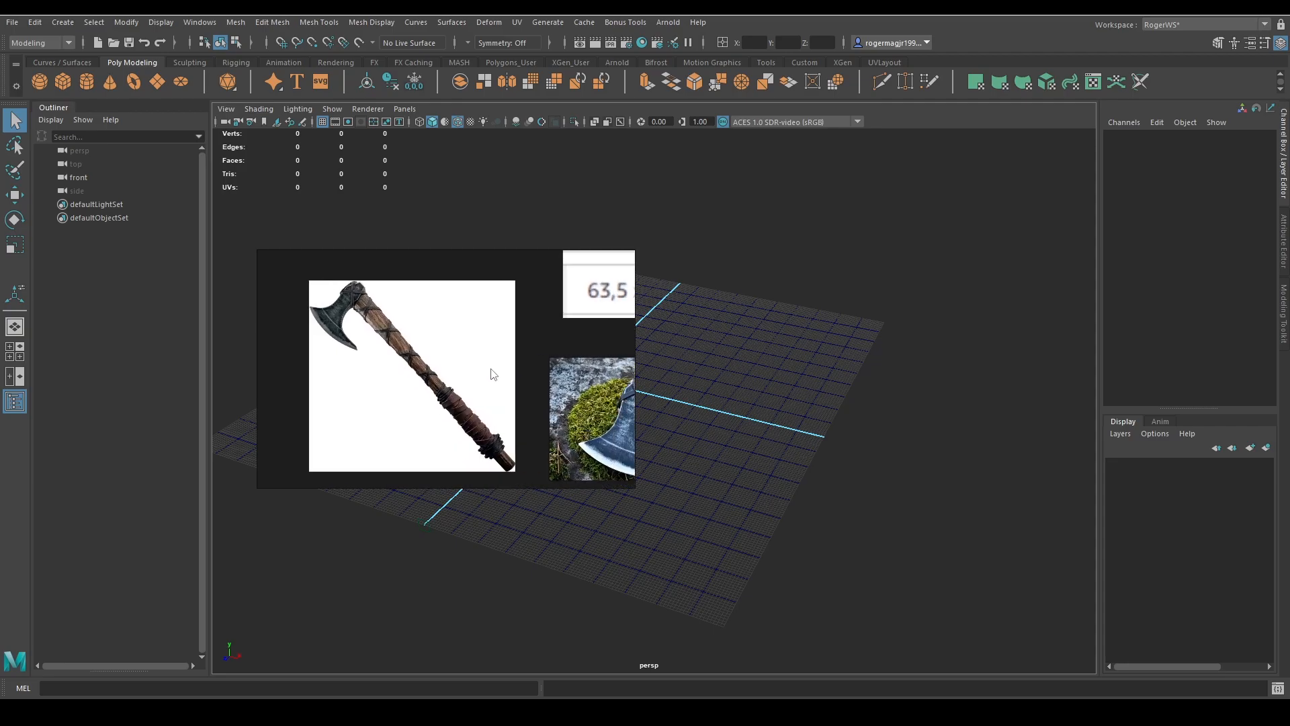
scroll(425, 376, down, 1)
scroll(558, 344, down, 1)
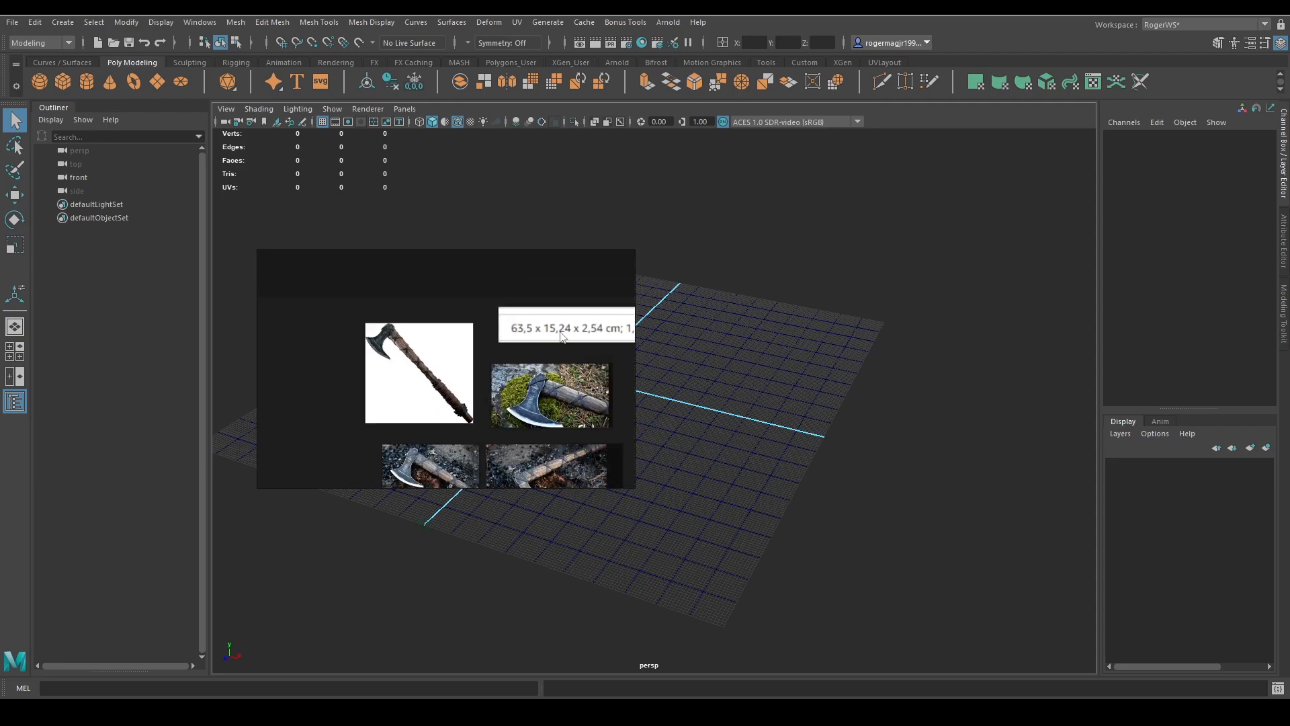
middle_drag(570, 334, 465, 323)
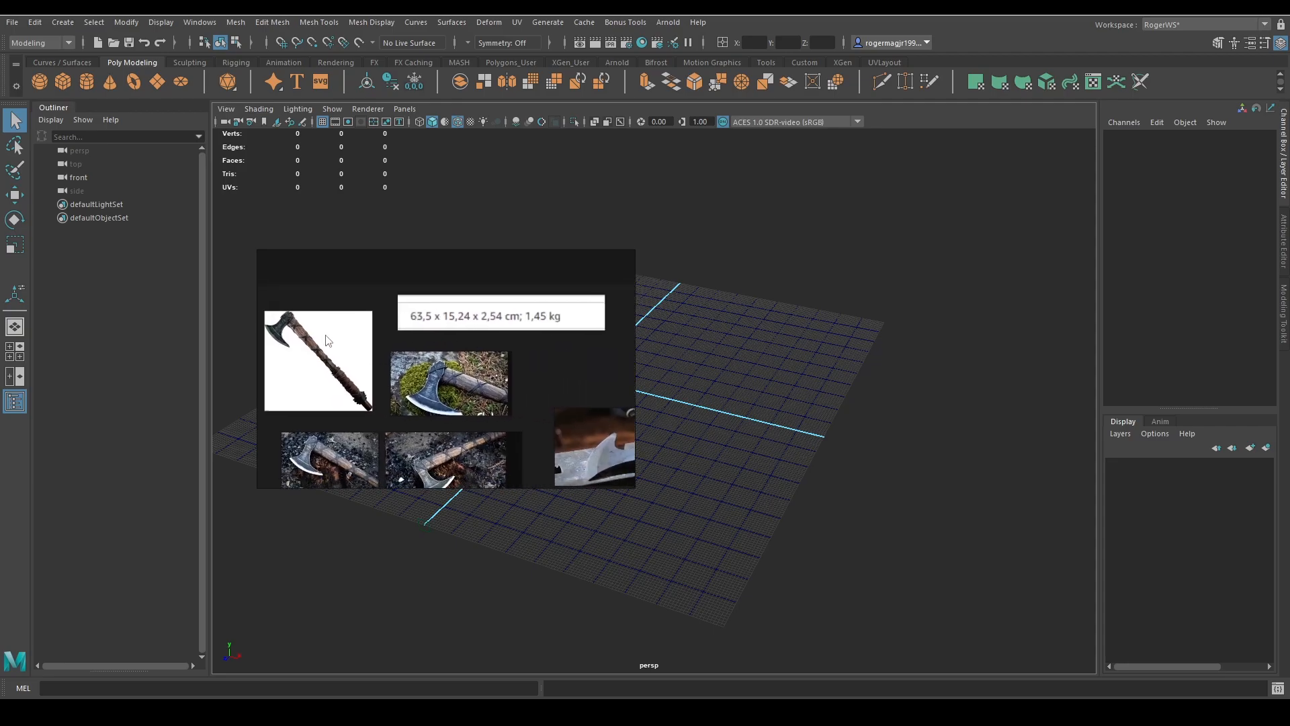
middle_drag(325, 337, 370, 324)
scroll(433, 347, up, 4)
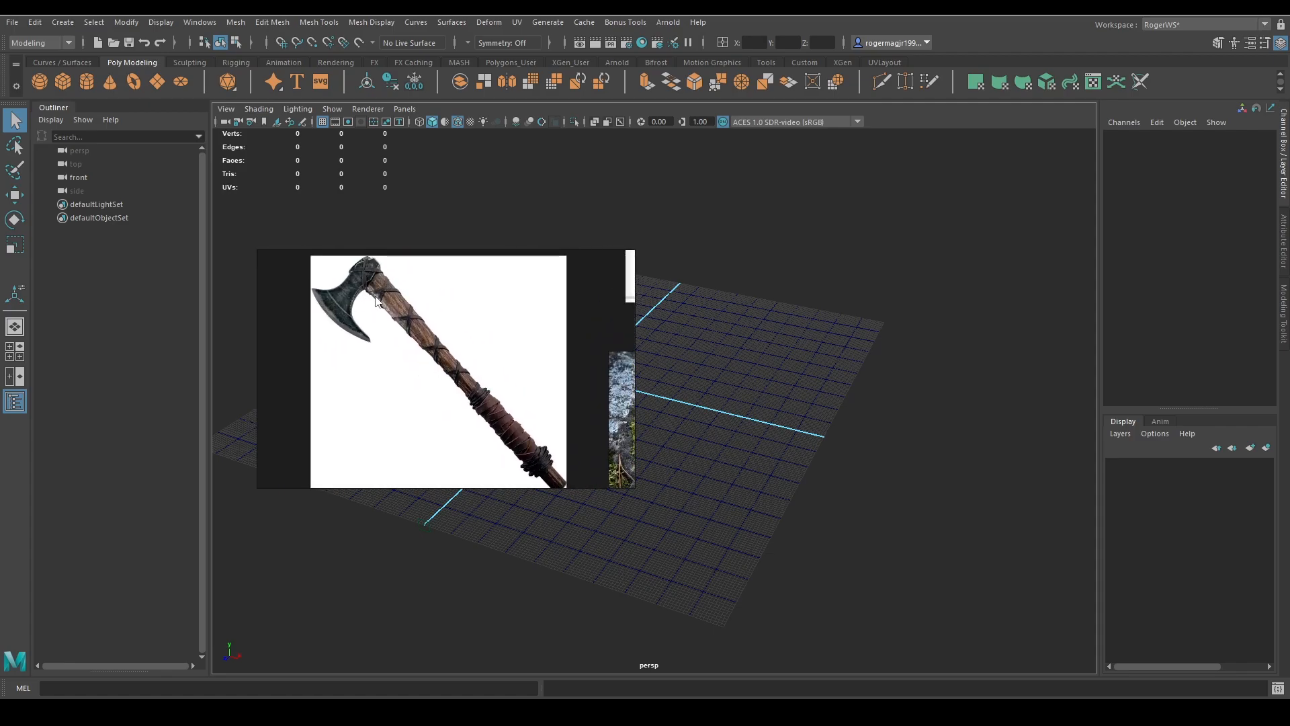
middle_drag(428, 344, 447, 366)
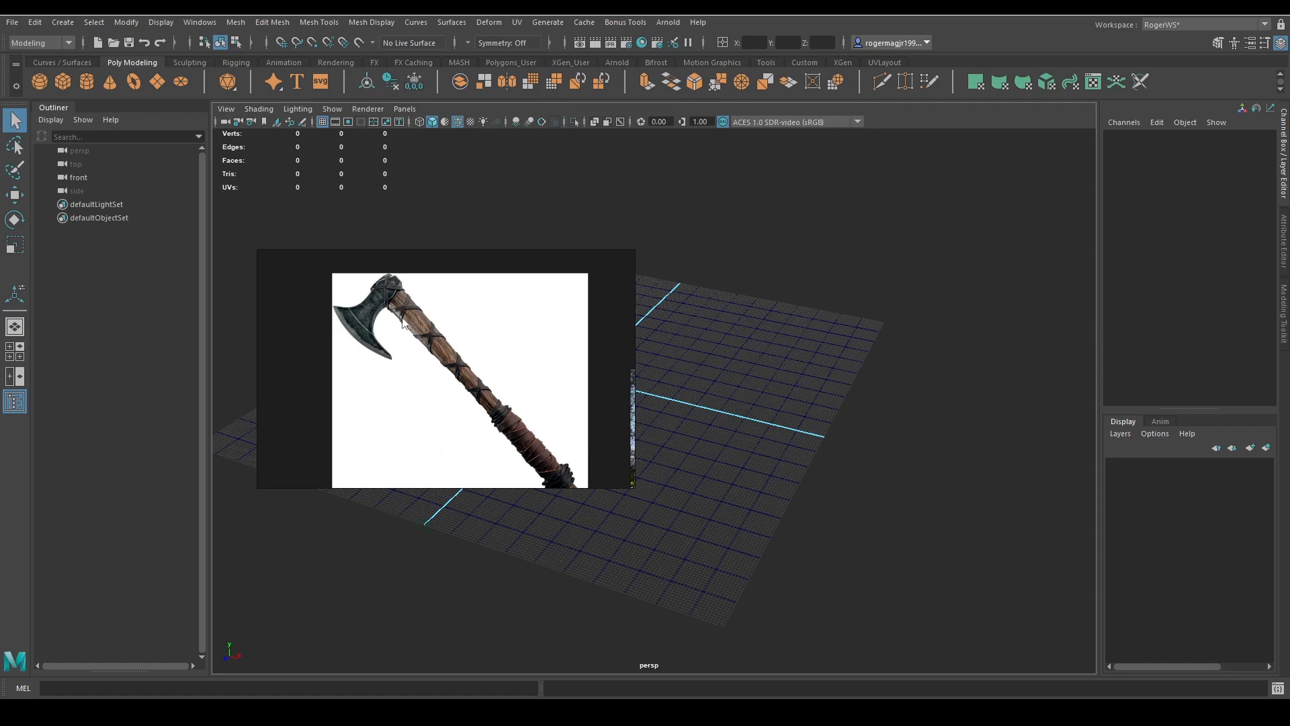
Move the reference board over the middle of the viewport and examine the axe head and its leather binding in the main picture
drag(403, 323, 531, 294)
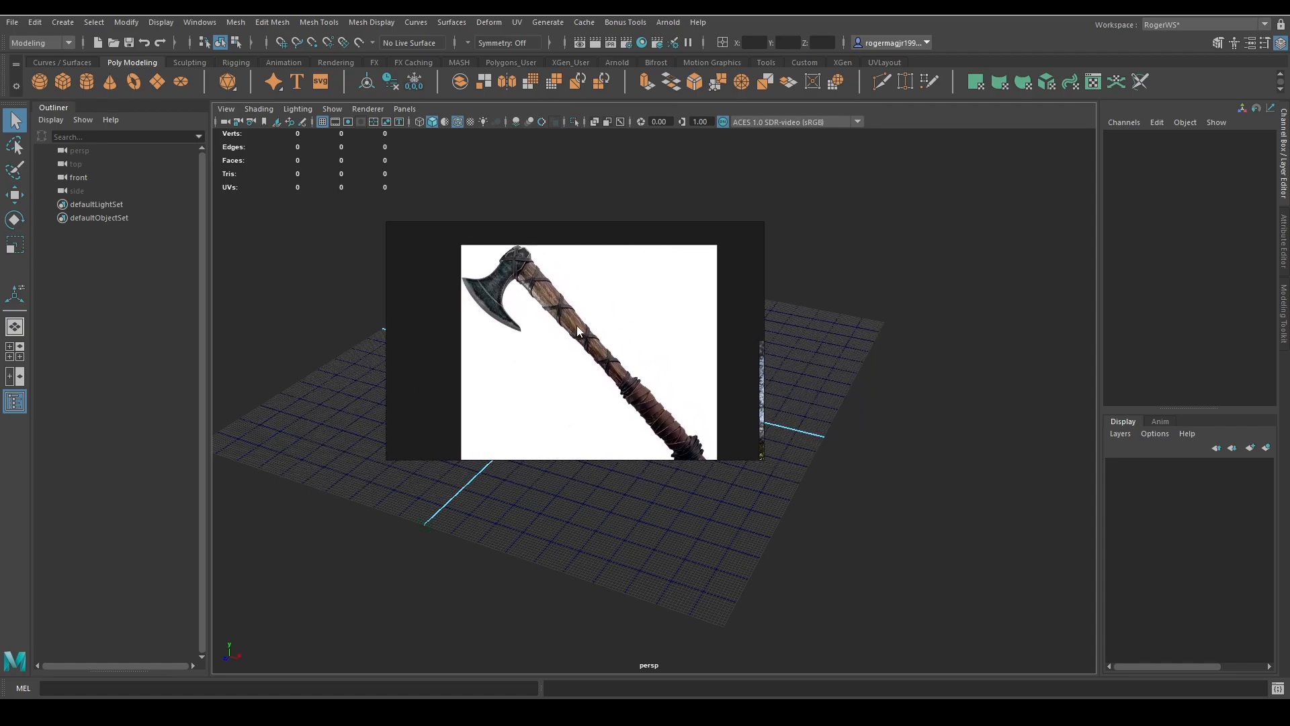
scroll(605, 323, up, 3)
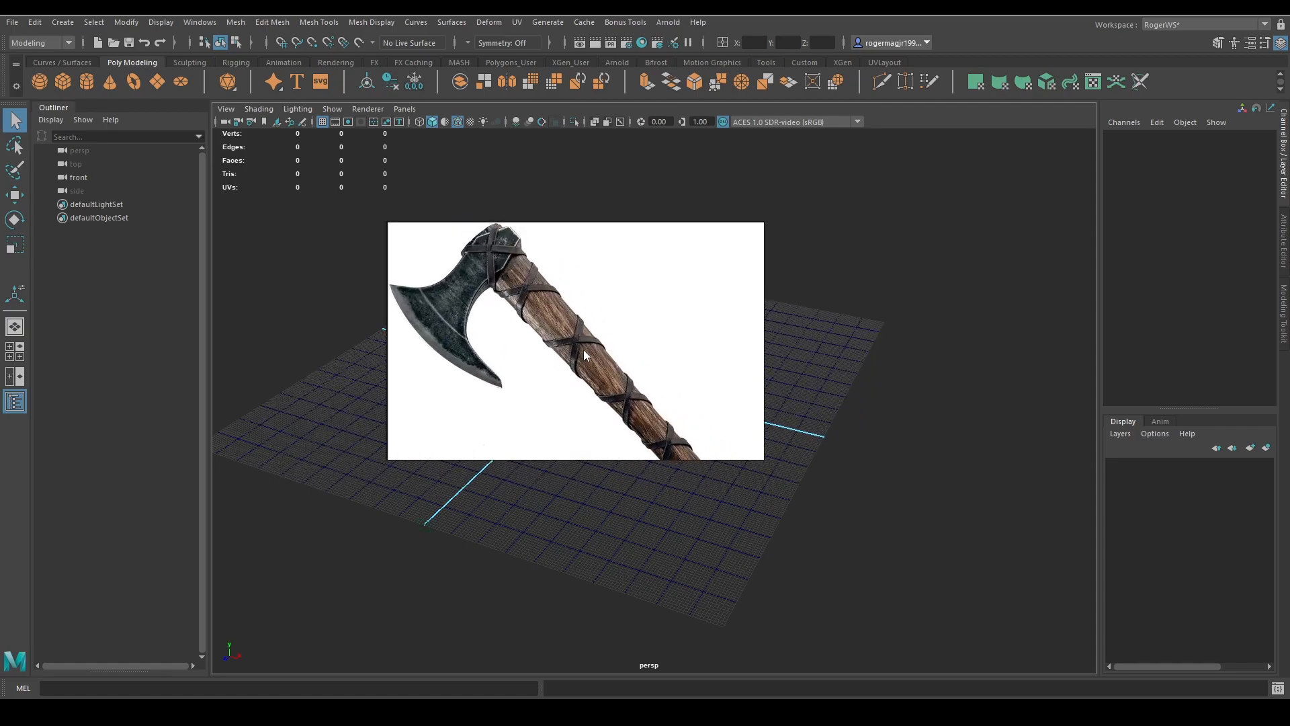
scroll(518, 289, up, 3)
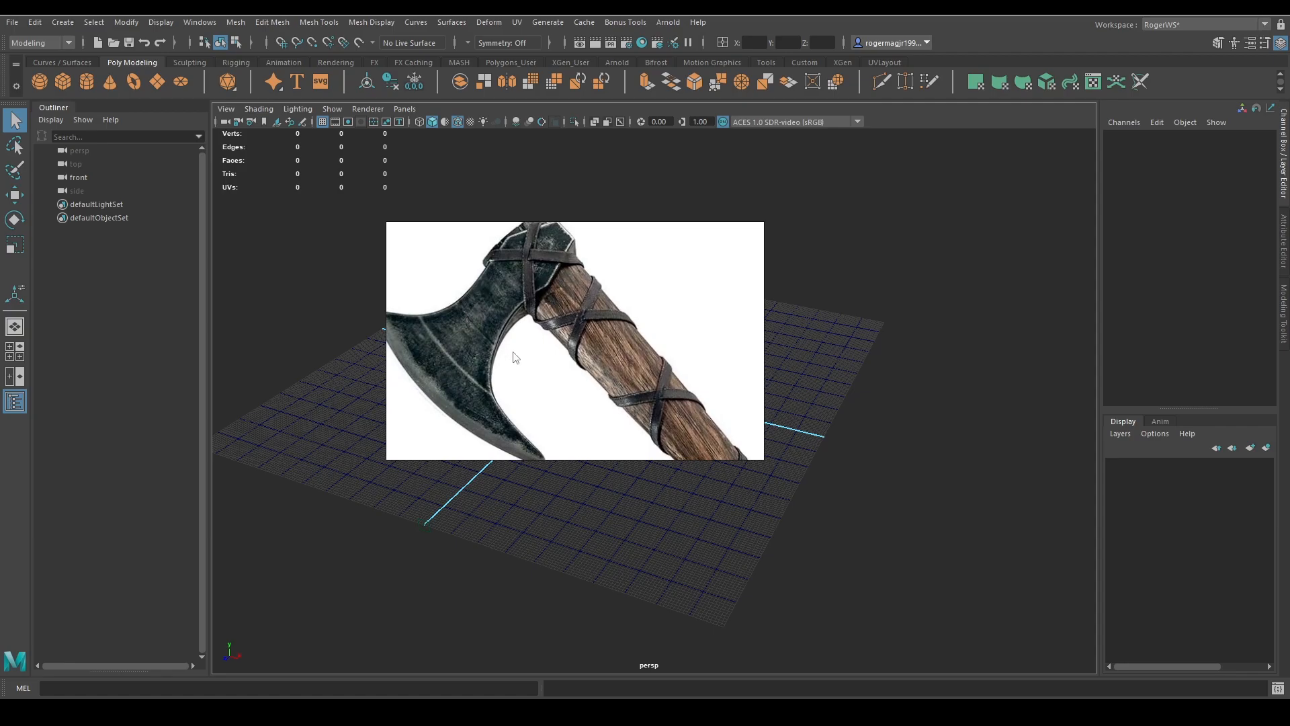
scroll(514, 352, down, 3)
mouse_move(649, 389)
middle_down()
mouse_move(616, 368)
mouse_move(551, 364)
mouse_move(510, 325)
mouse_move(646, 373)
middle_up()
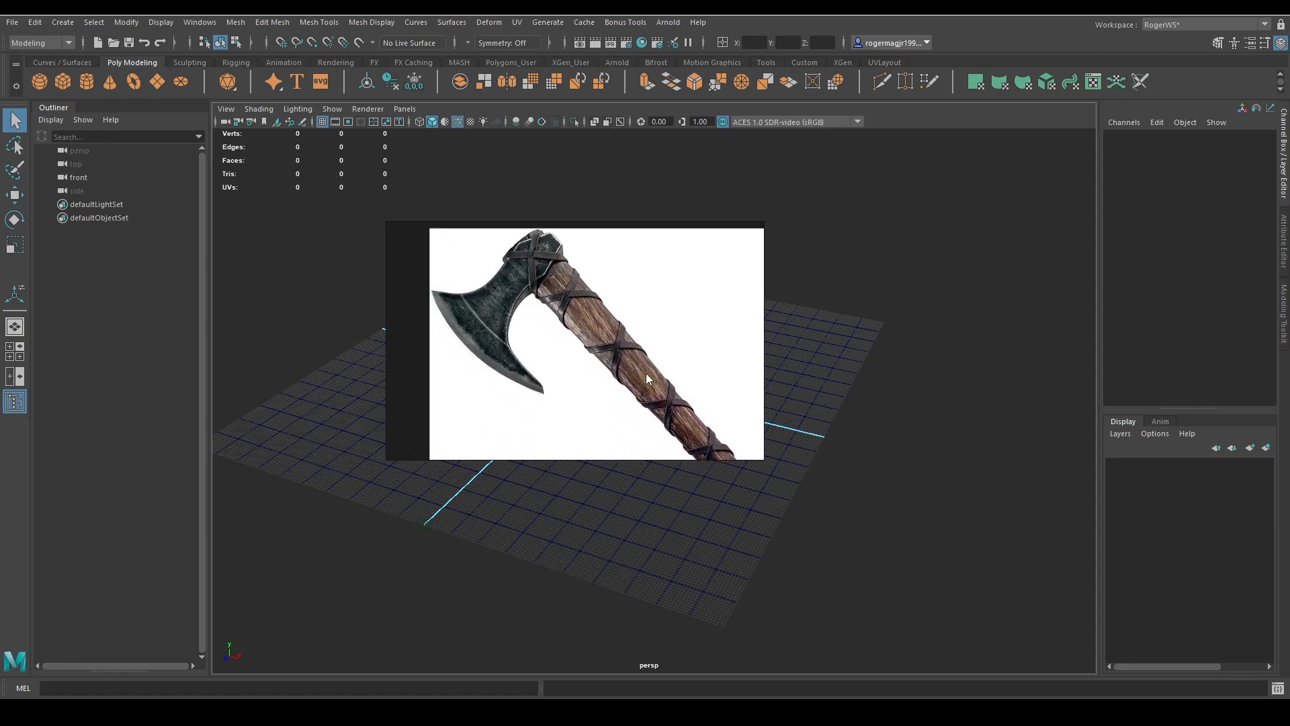
scroll(597, 333, down, 1)
scroll(571, 314, up, 3)
middle_drag(493, 296, 510, 341)
scroll(569, 329, up, 1)
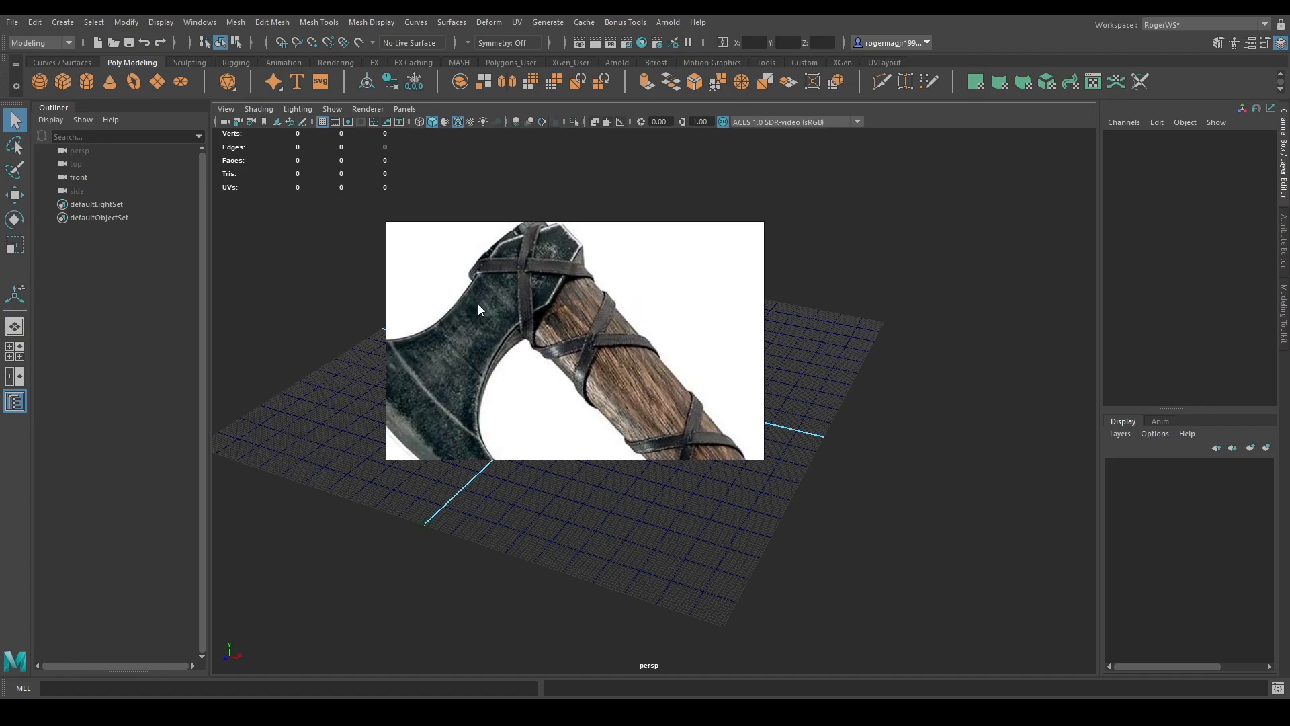
Examine the handle's wood, crossed leather straps and wrapped grip in the main axe picture
scroll(631, 351, down, 4)
middle_drag(724, 429, 648, 348)
scroll(675, 412, up, 2)
middle_drag(675, 413, 576, 349)
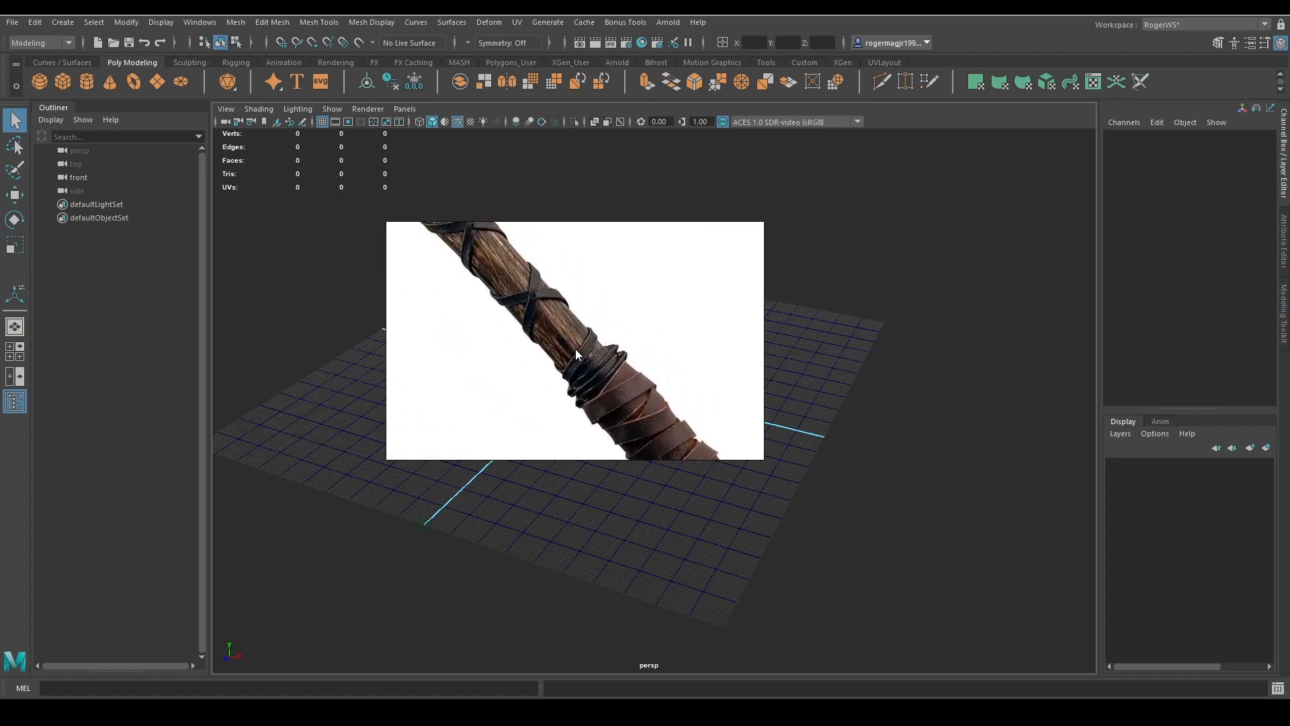
middle_drag(522, 254, 585, 326)
middle_drag(475, 243, 555, 332)
scroll(542, 273, down, 2)
scroll(578, 310, up, 4)
scroll(578, 318, down, 4)
middle_drag(643, 379, 522, 268)
scroll(655, 336, down, 2)
middle_drag(540, 344, 517, 288)
scroll(517, 289, down, 3)
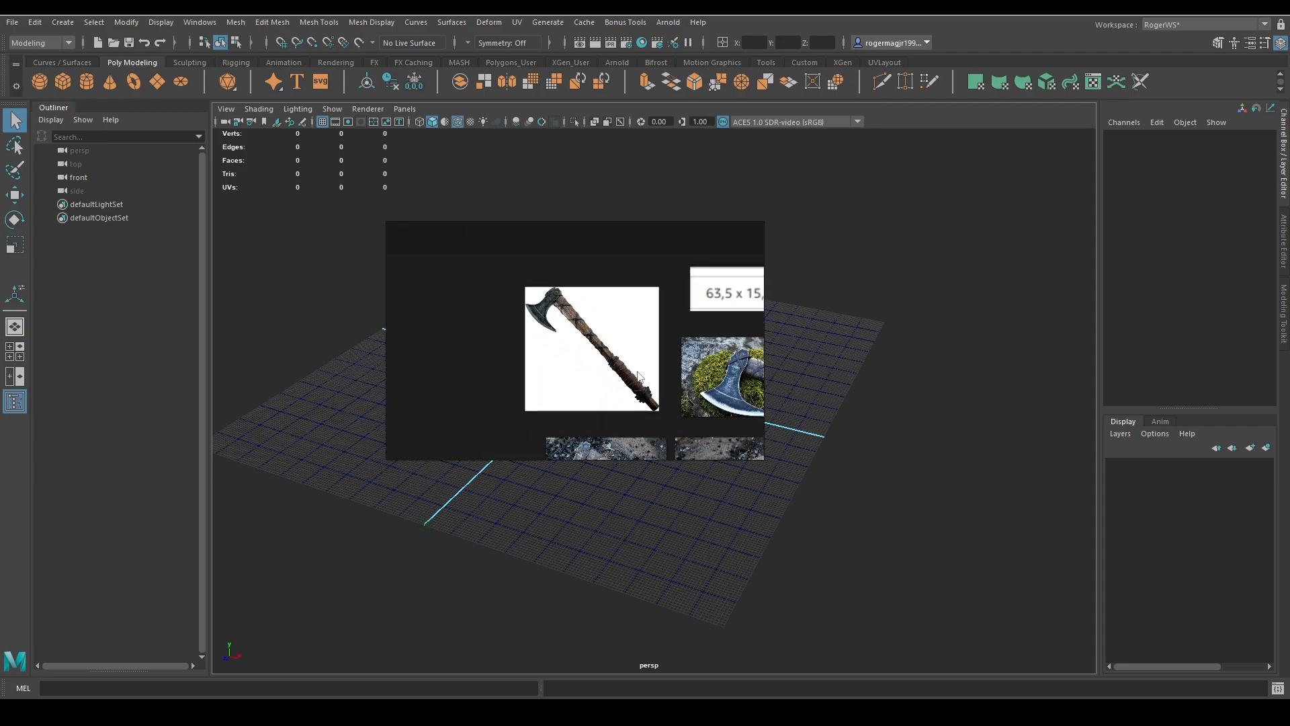
Examine the photo of the axe lying on charcoal, especially the strap crossings and the blade's shape
scroll(614, 363, down, 2)
middle_drag(614, 363, 498, 285)
scroll(497, 285, up, 4)
scroll(466, 310, up, 4)
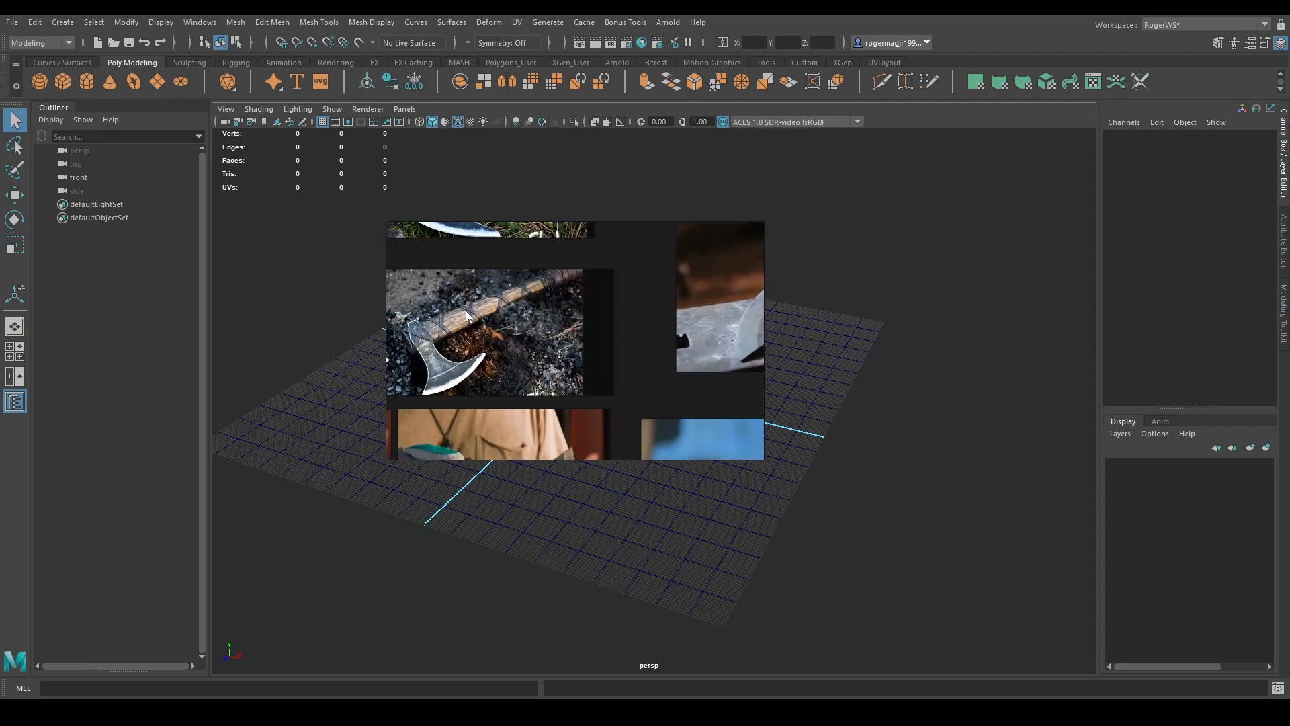
scroll(552, 313, down, 2)
scroll(515, 321, up, 2)
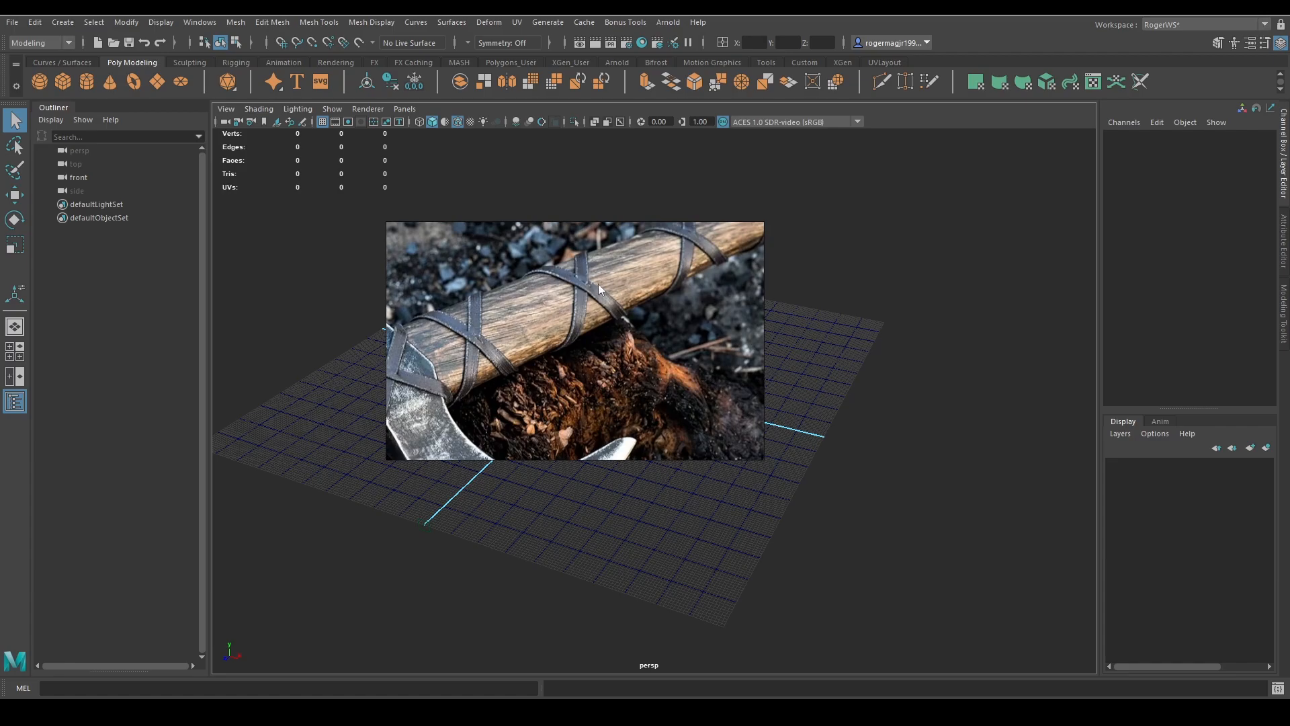
scroll(594, 309, down, 2)
middle_drag(591, 324, 557, 351)
scroll(557, 351, down, 2)
scroll(511, 410, up, 4)
middle_drag(511, 409, 449, 320)
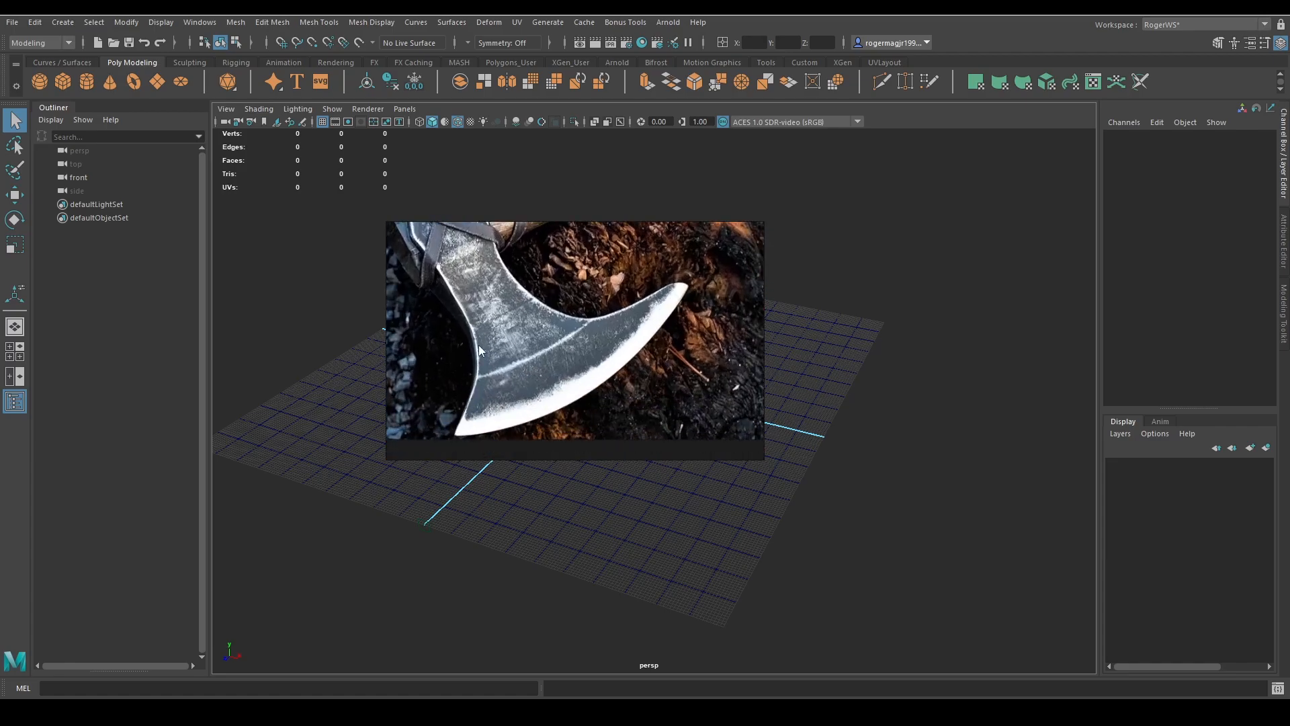
Examine the workshop photos showing how the axe head is forged and how the head and handle are shaped
scroll(639, 339, down, 4)
middle_drag(497, 329, 349, 241)
scroll(610, 353, up, 2)
middle_drag(610, 353, 571, 277)
scroll(632, 307, down, 3)
scroll(641, 310, up, 2)
scroll(499, 324, up, 3)
scroll(627, 293, down, 3)
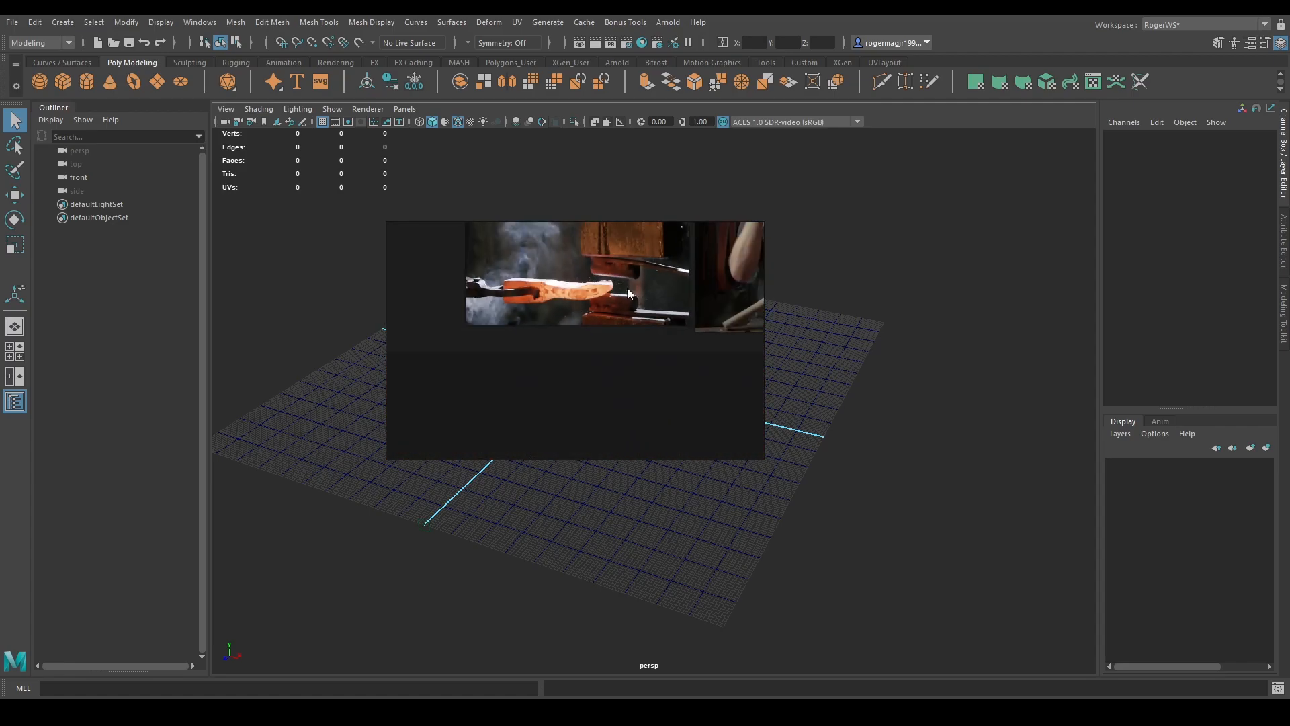
middle_drag(739, 296, 581, 346)
middle_drag(619, 295, 610, 355)
scroll(599, 329, up, 2)
scroll(590, 324, up, 4)
scroll(603, 292, down, 4)
scroll(619, 313, down, 1)
scroll(635, 340, up, 3)
scroll(635, 340, down, 2)
middle_drag(563, 225, 663, 318)
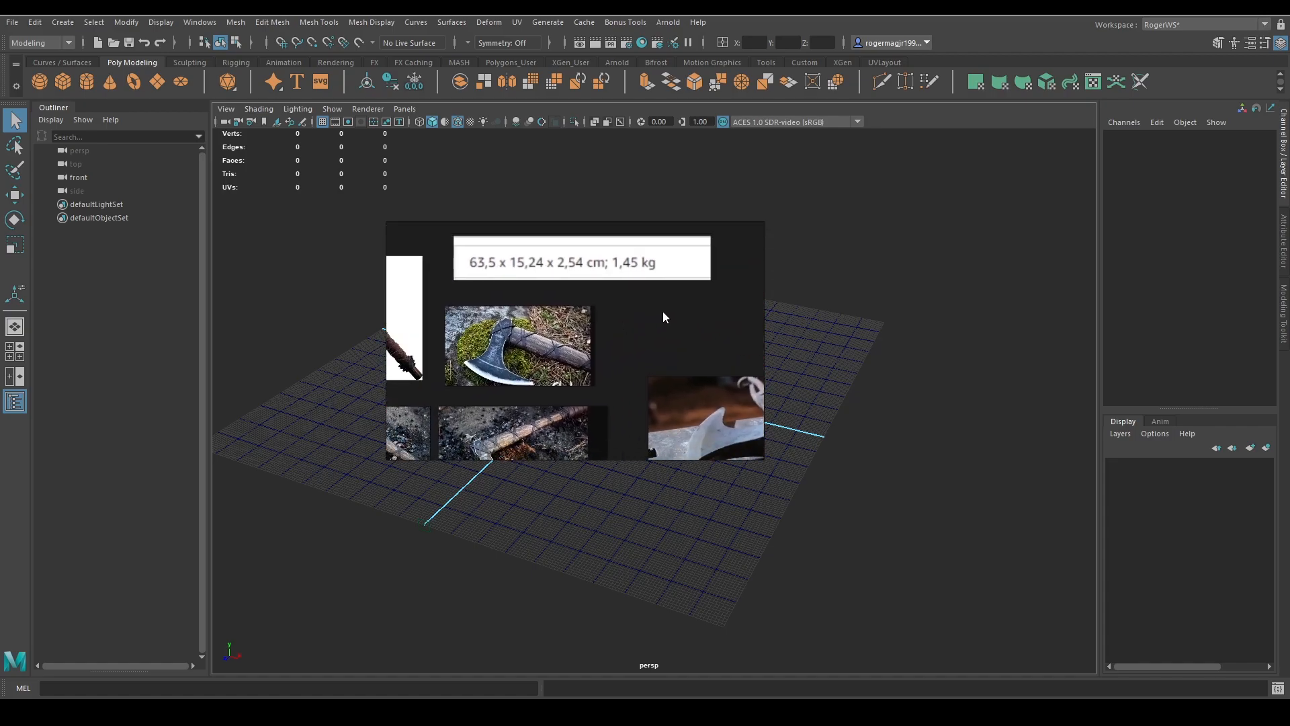
Compare the blade and handle in the mossy-ground axe photo with the main axe picture
scroll(508, 366, up, 4)
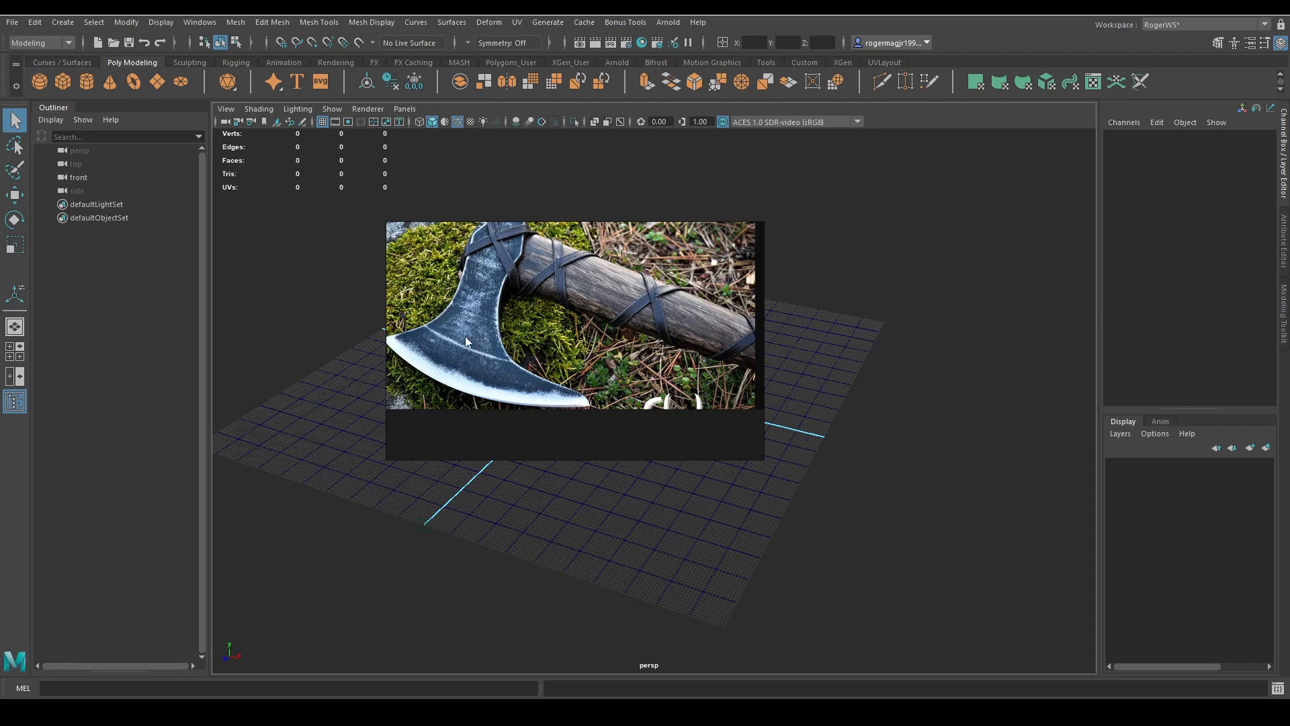
scroll(586, 316, down, 6)
middle_drag(585, 315, 640, 370)
scroll(460, 315, up, 4)
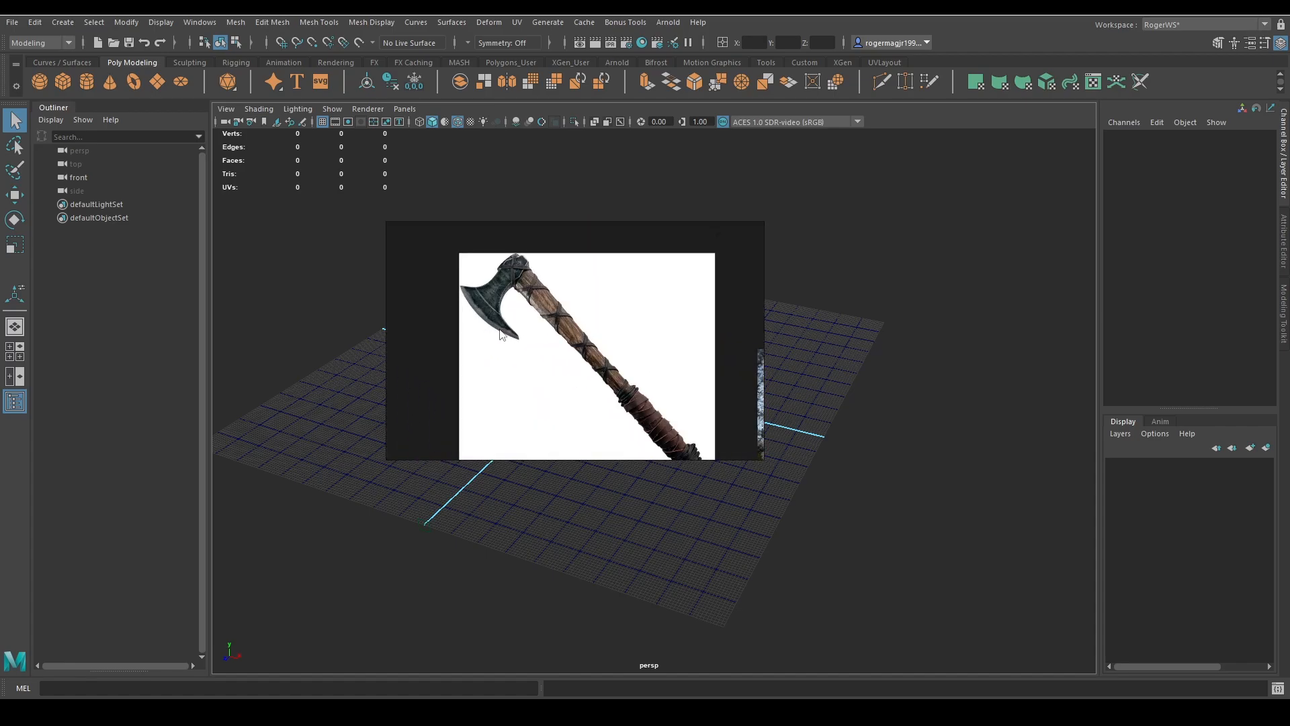
middle_drag(594, 330, 437, 215)
scroll(525, 346, down, 3)
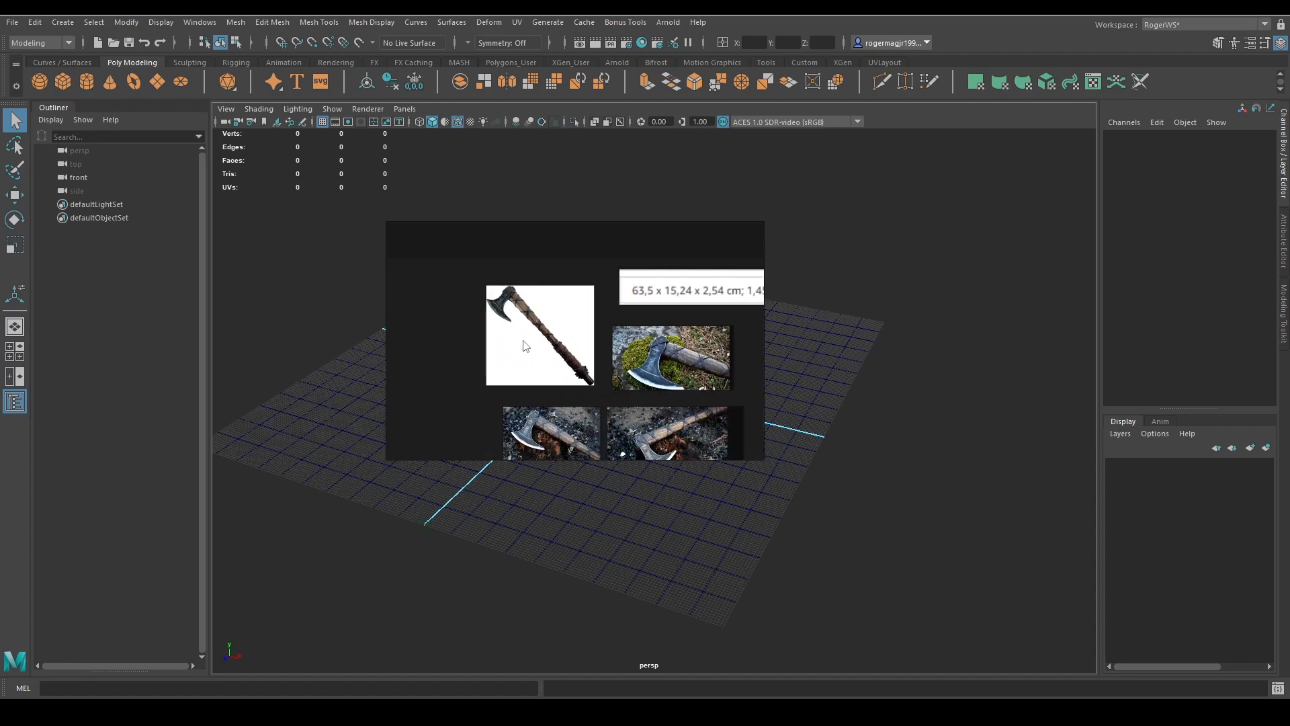
Move the reference board out of the viewport and switch from the perspective view to the front view
drag(532, 323, 1276, 332)
scroll(520, 323, up, 2)
alt+drag(814, 365, 507, 384)
key(space)
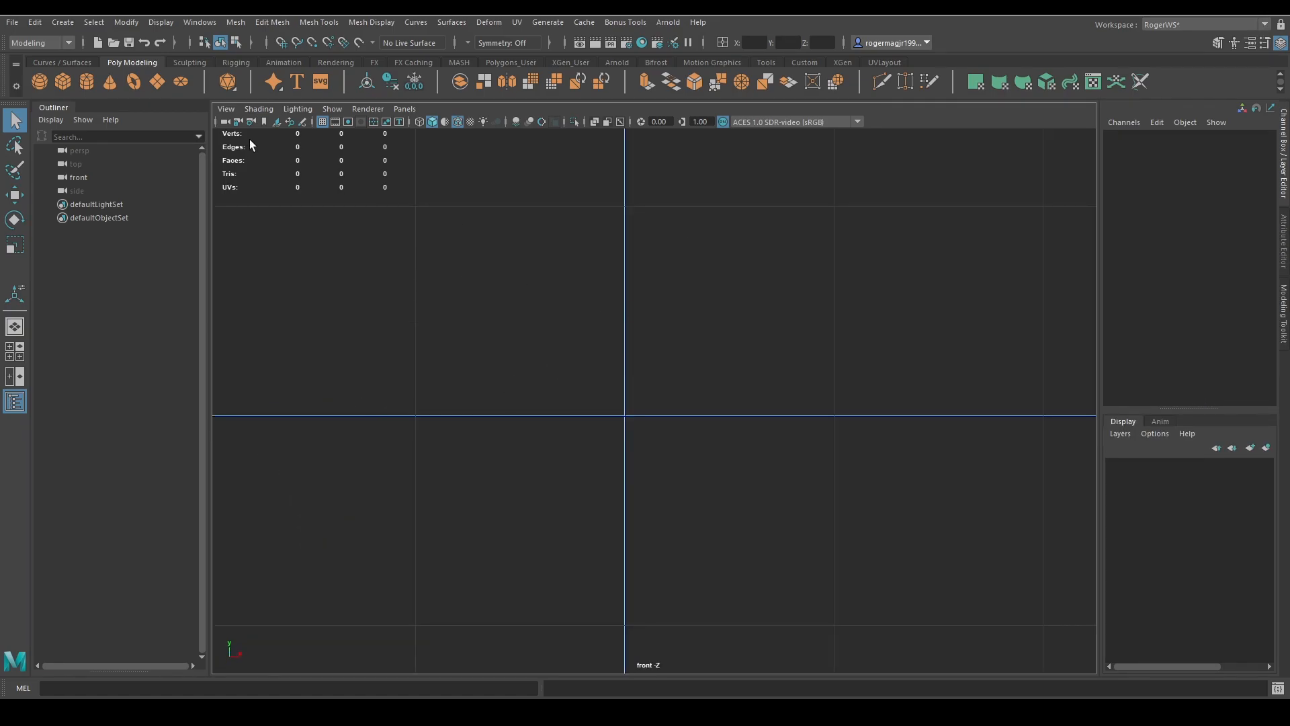
Import MainREF.jpg from the project's sourceimages folder as an image plane in the front view
click(225, 109)
mouse_move(268, 407)
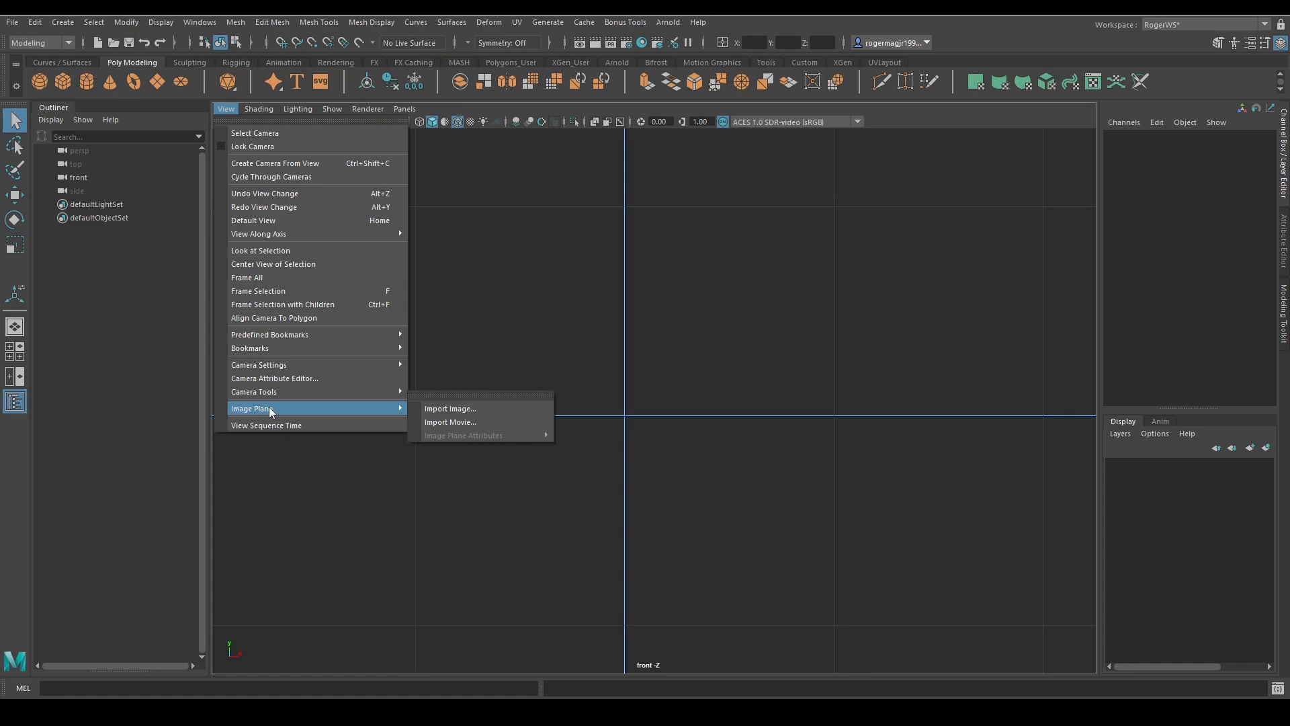
click(449, 410)
click(239, 243)
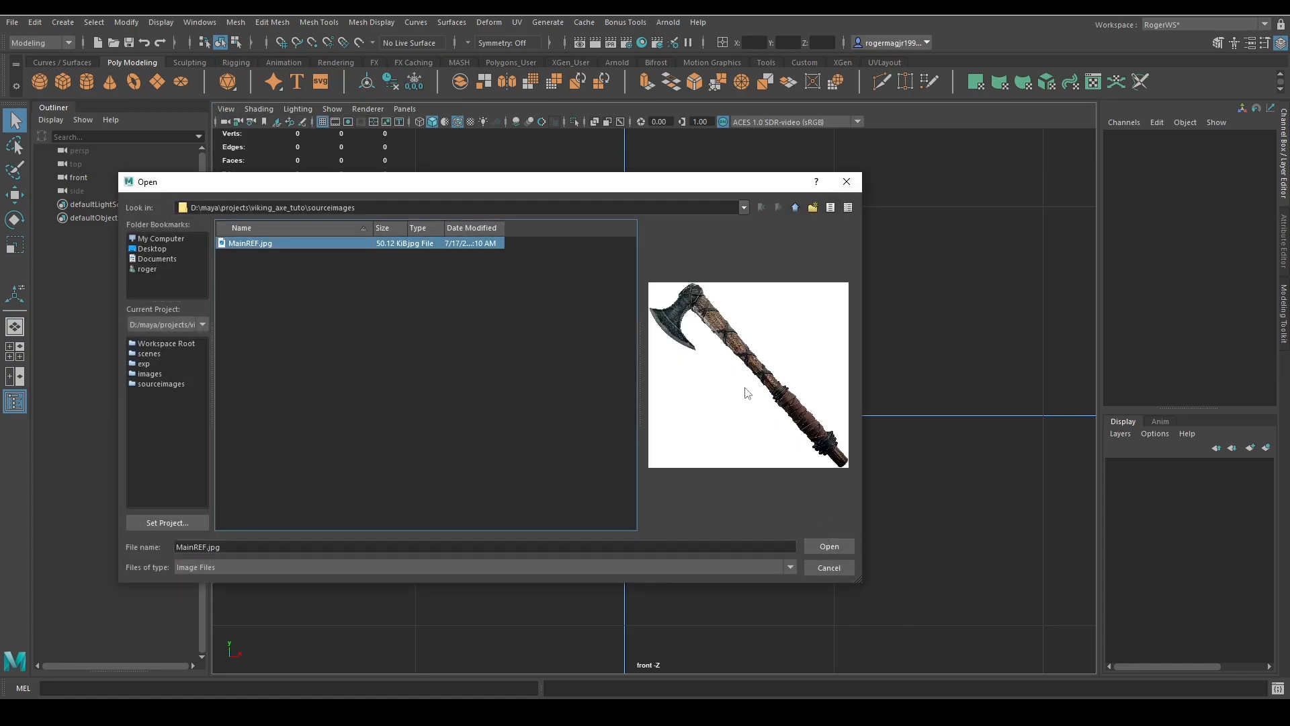
click(831, 548)
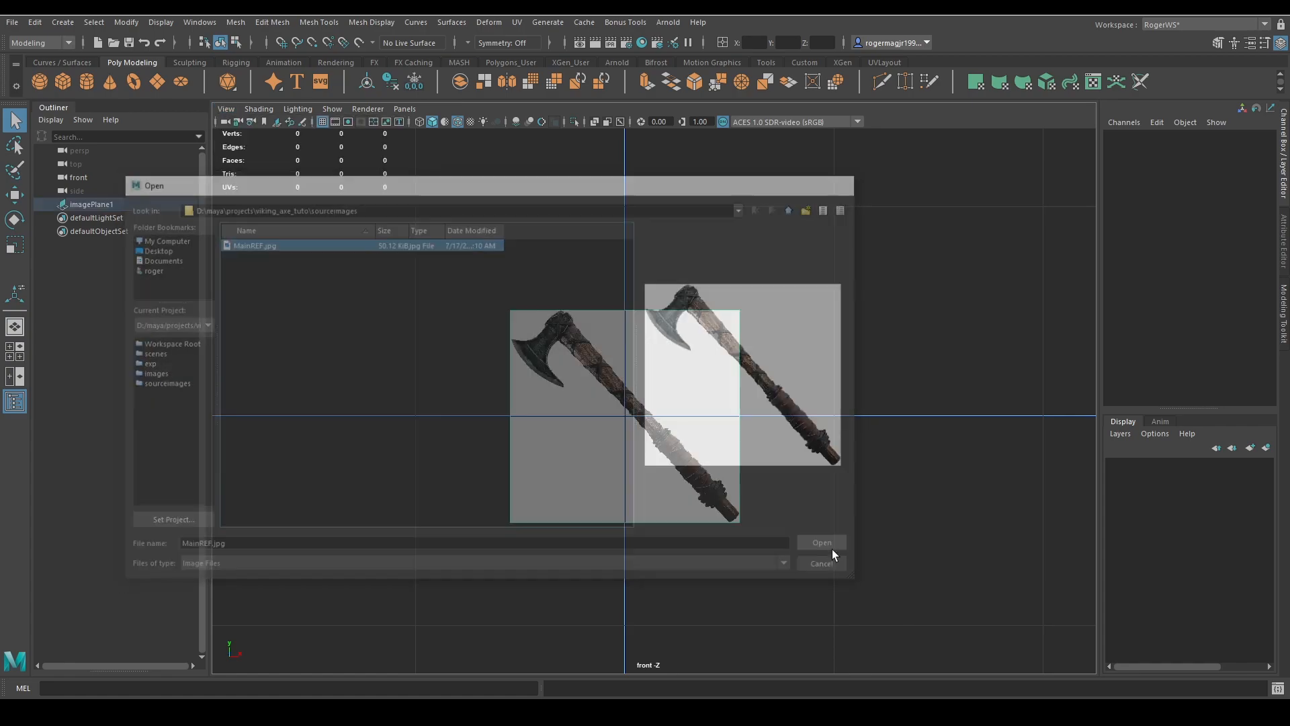
Rotate the axe image plane until the handle stands upright along the front view's vertical axis
key(e)
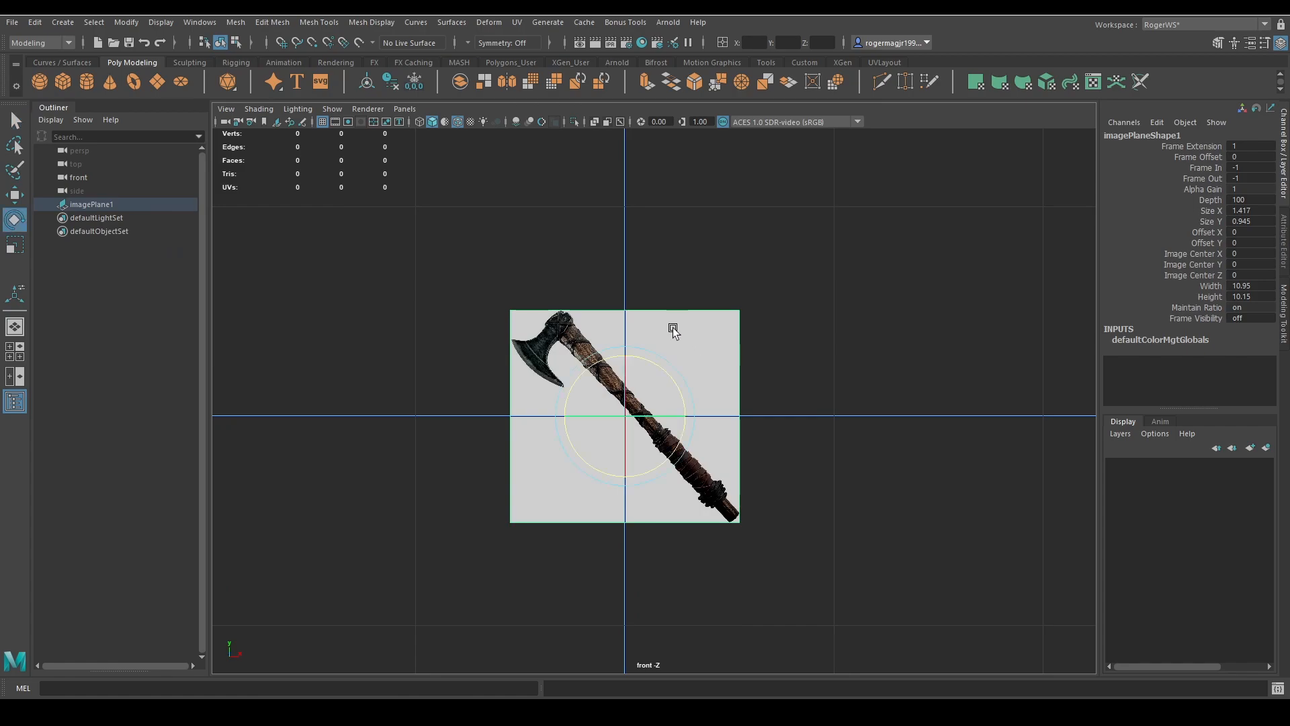
drag(652, 362, 674, 422)
key(w)
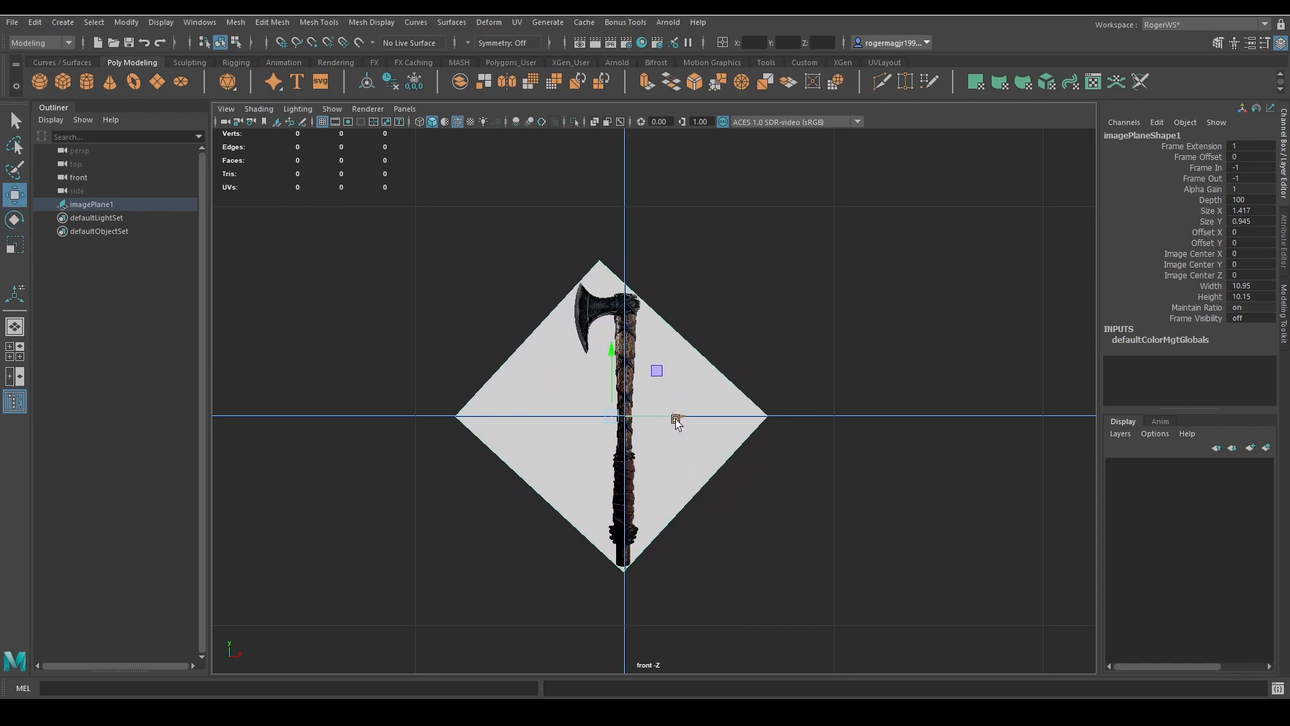
key(e)
key(w)
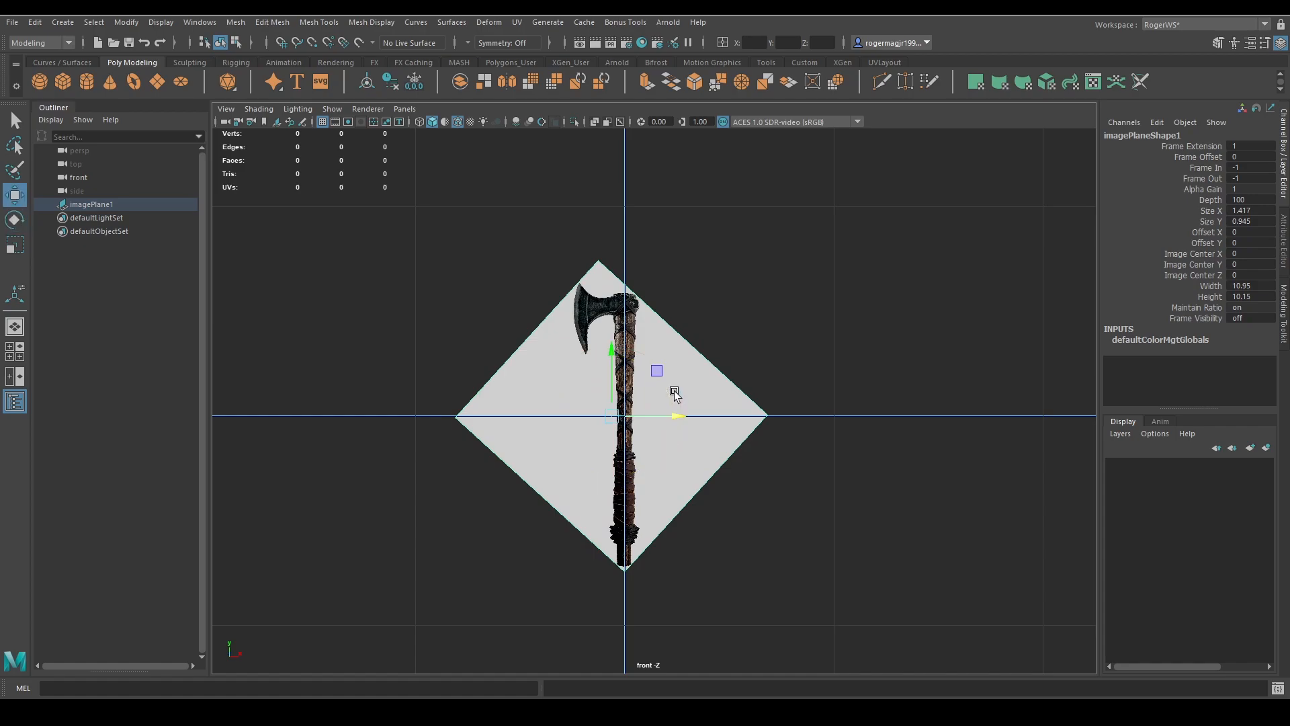
Create a polygon cylinder at the origin for the axe handle and set its height to 63.5
key(r)
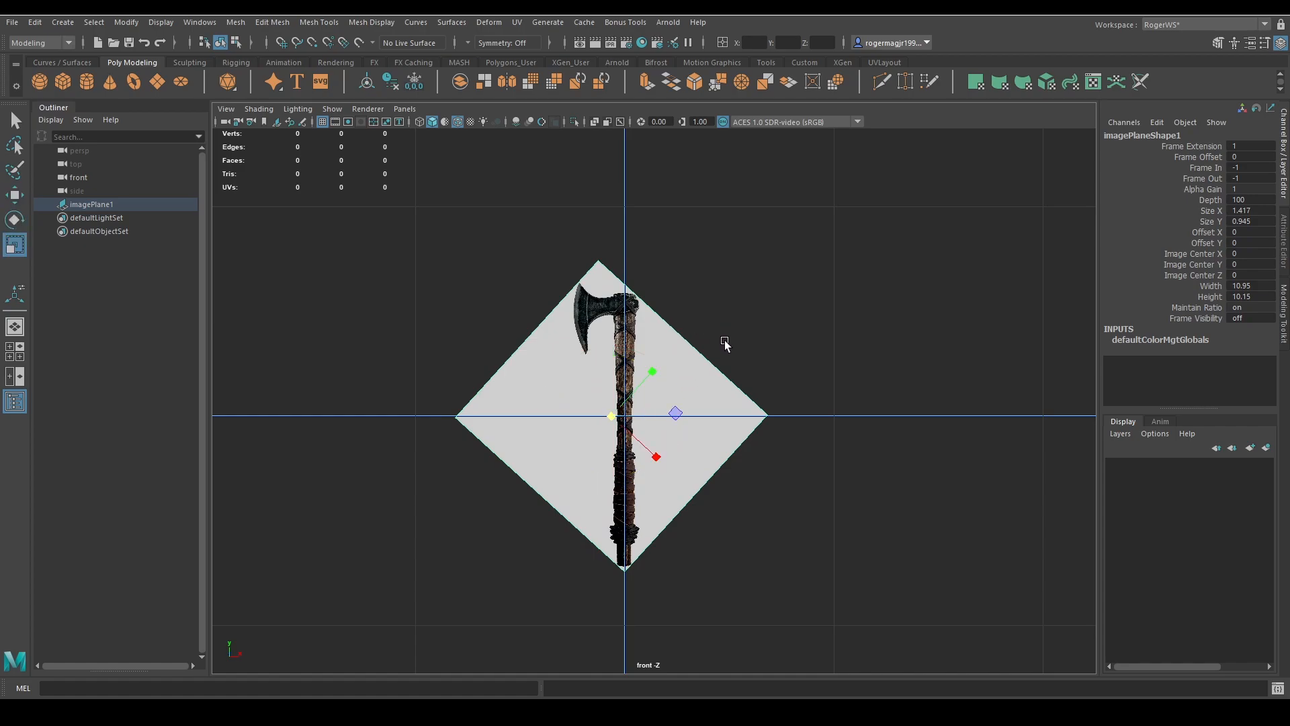
alt+middle_drag(840, 344, 813, 344)
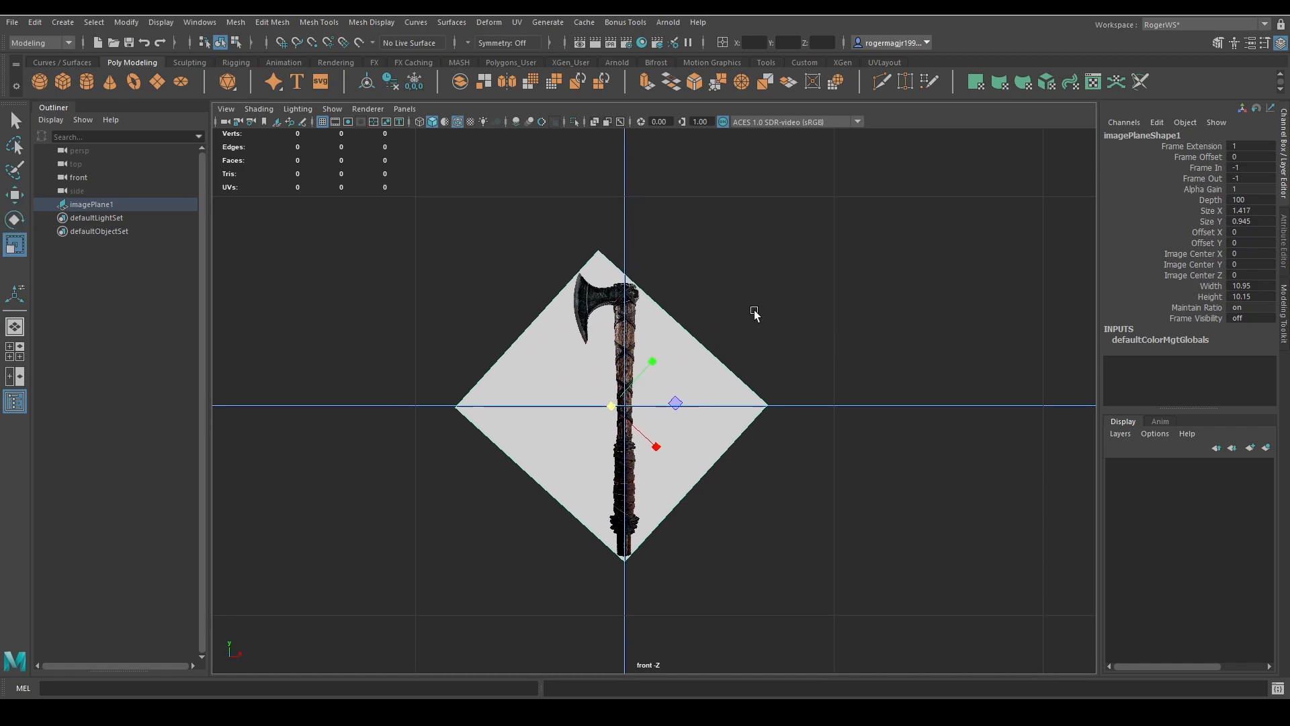
click(87, 81)
click(1149, 287)
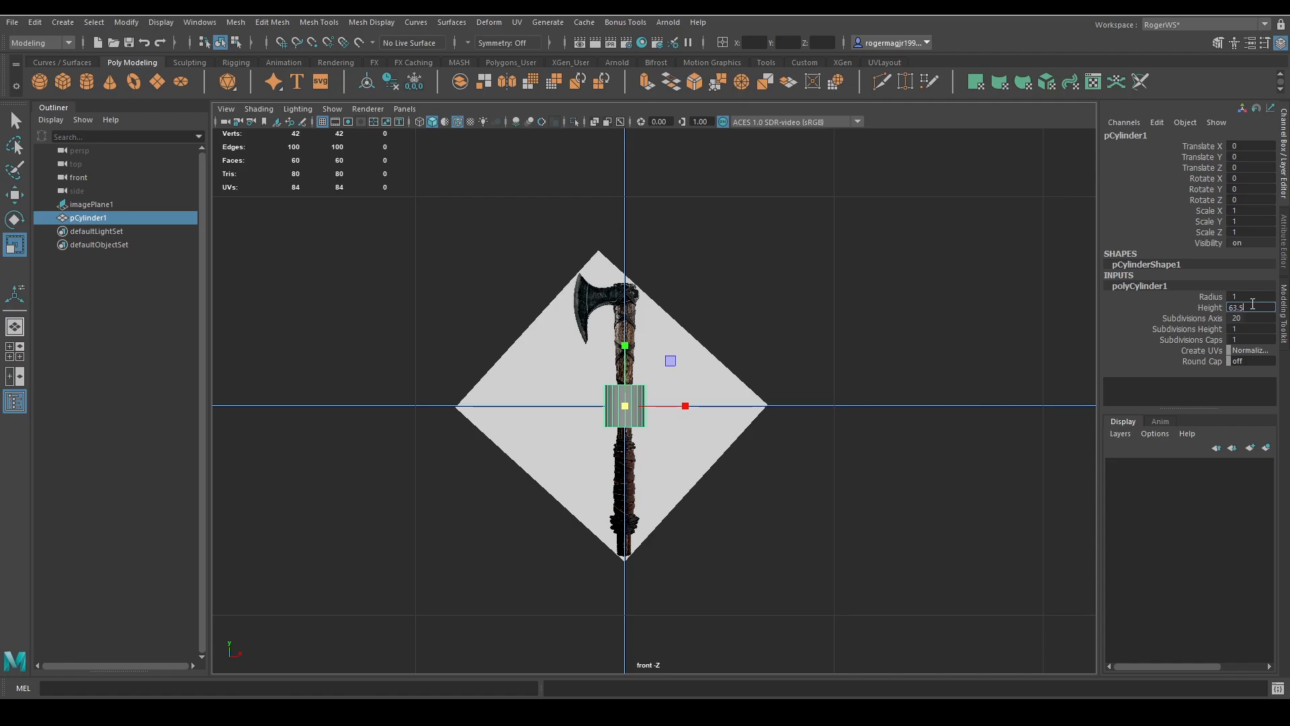
key(Return)
scroll(966, 379, down, 3)
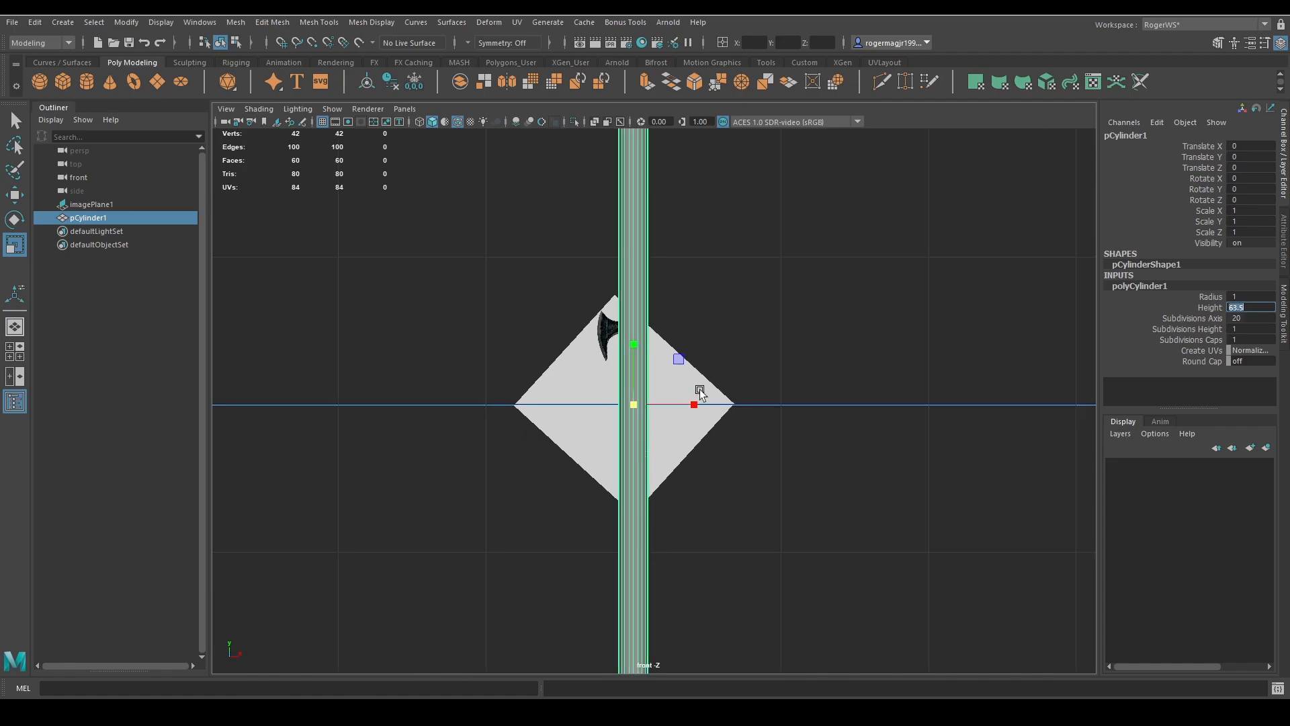
Scale the image plane to about 4.849 and move it to about X -2.887, Y 3.309, matching the axe's length and axis to the cylinder
click(697, 385)
scroll(704, 378, down, 2)
middle_drag(704, 378, 786, 354)
scroll(785, 344, down, 4)
key(w)
key(r)
middle_drag(631, 406, 687, 383)
key(w)
key(r)
key(w)
key(r)
key(w)
key(r)
key(w)
key(q)
key(w)
key(q)
alt+middle_drag(814, 341, 824, 315)
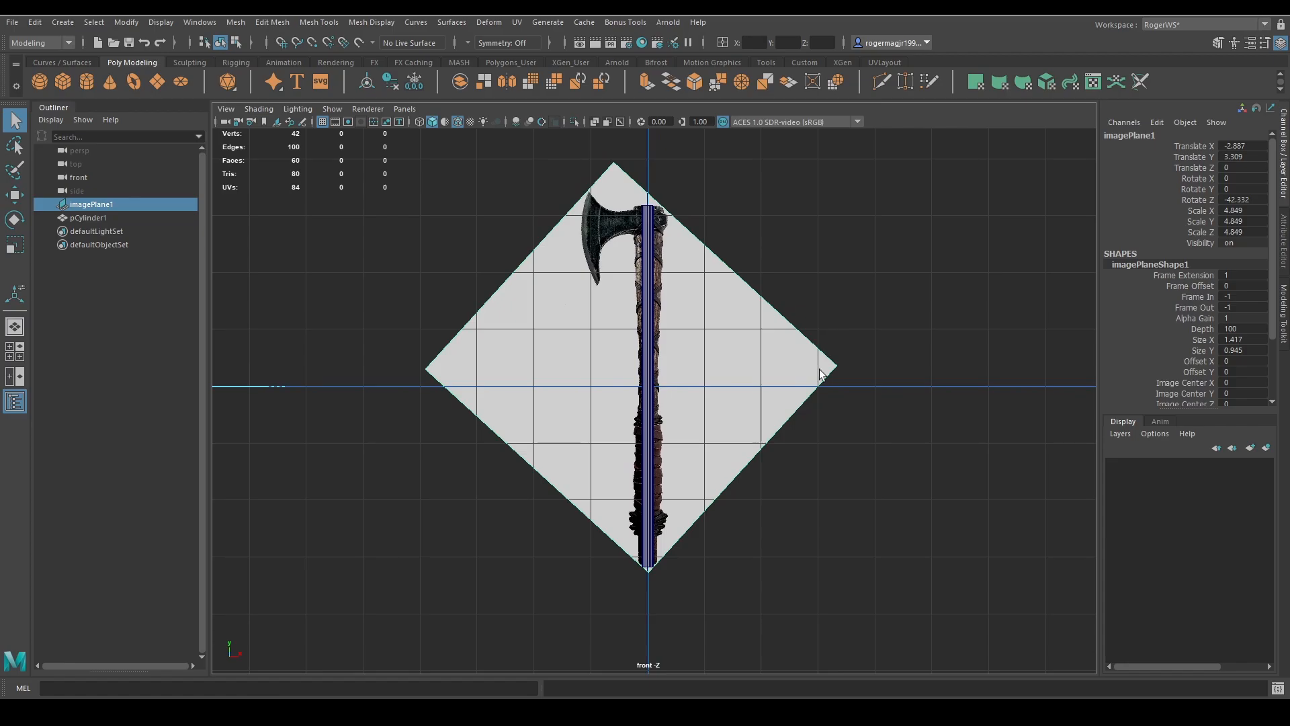
Put the image plane on a new display layer, set the layer to Reference and rename it REF
click(1265, 448)
click(1149, 466)
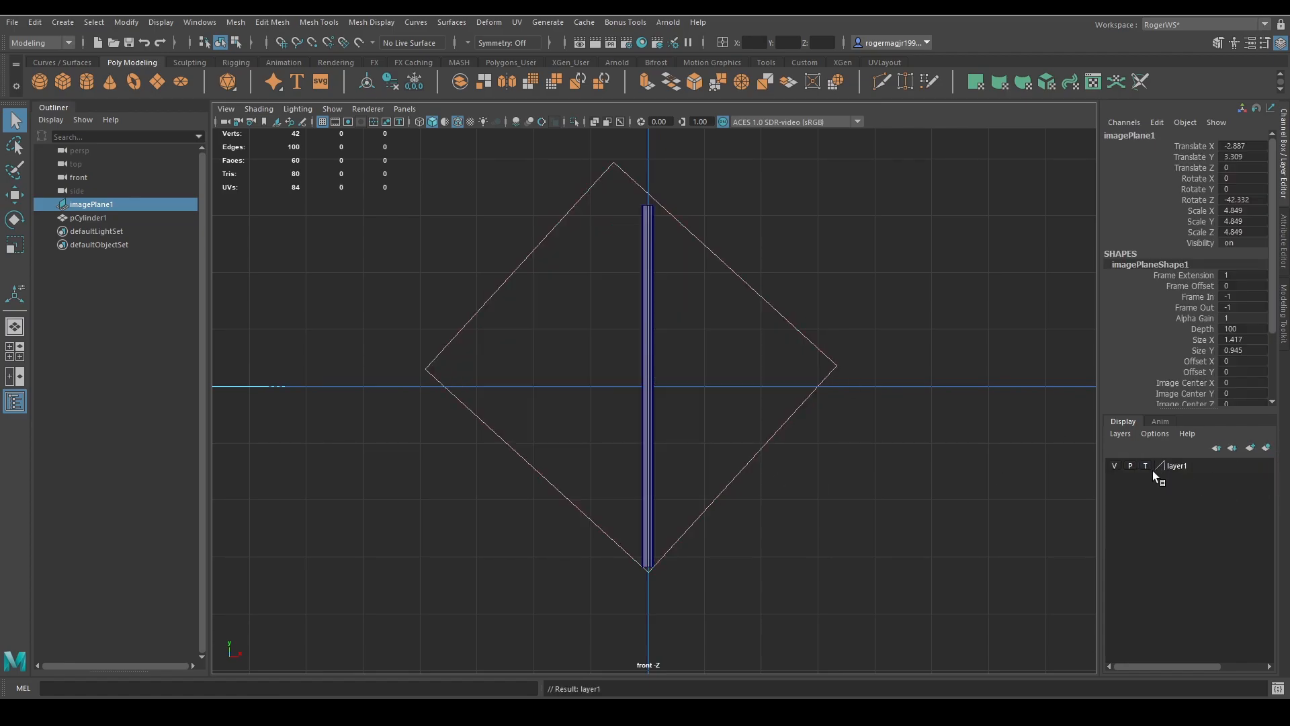
click(1146, 465)
double_click(1199, 466)
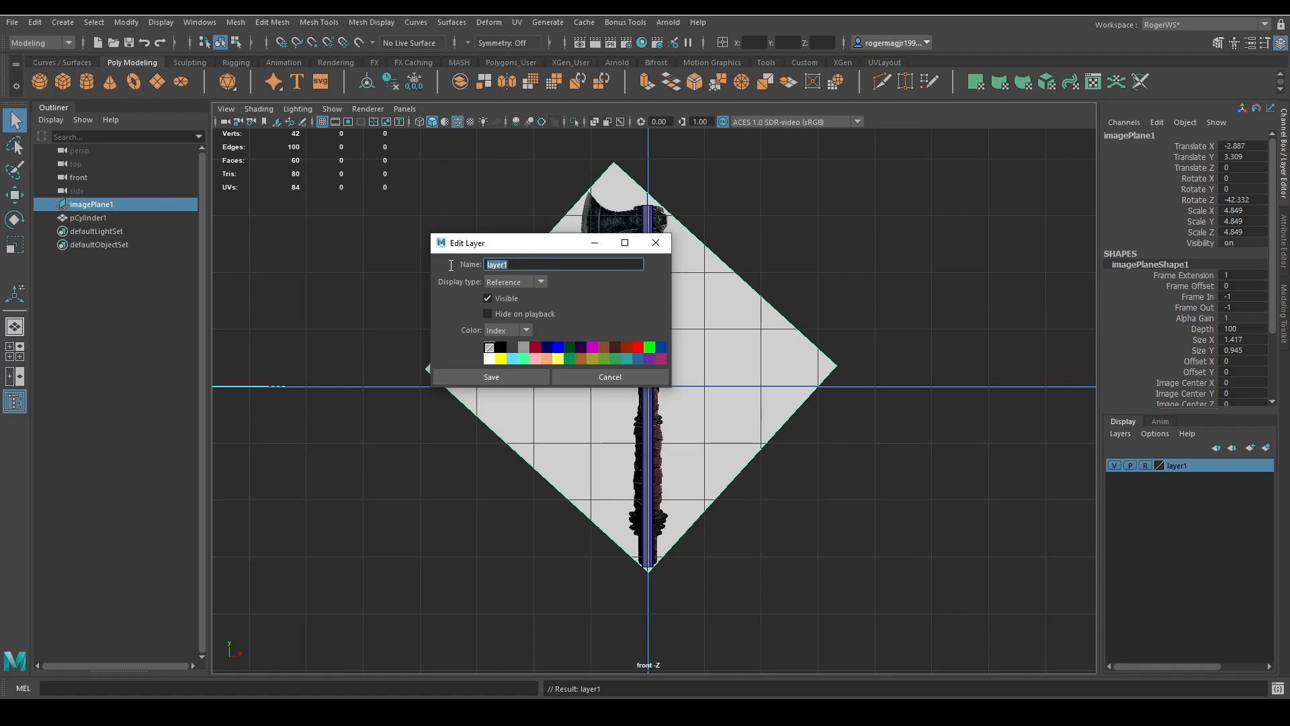
text(REF)
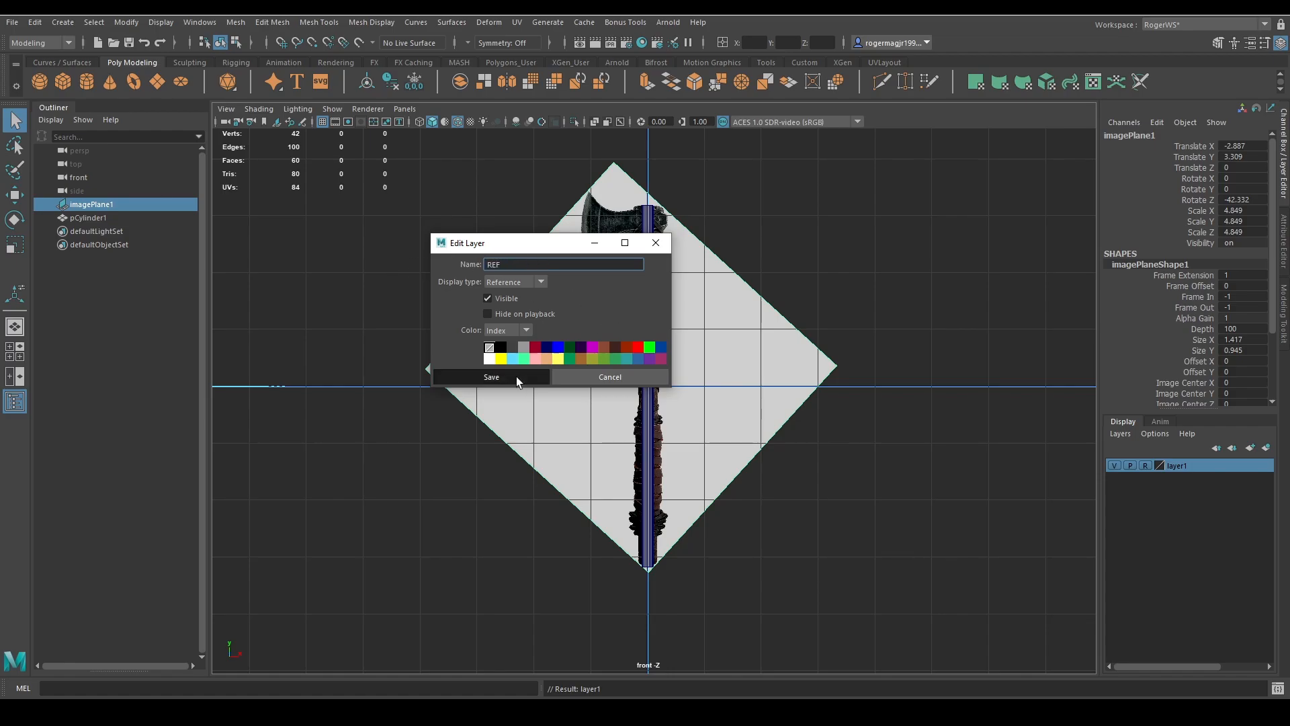
click(516, 376)
click(747, 378)
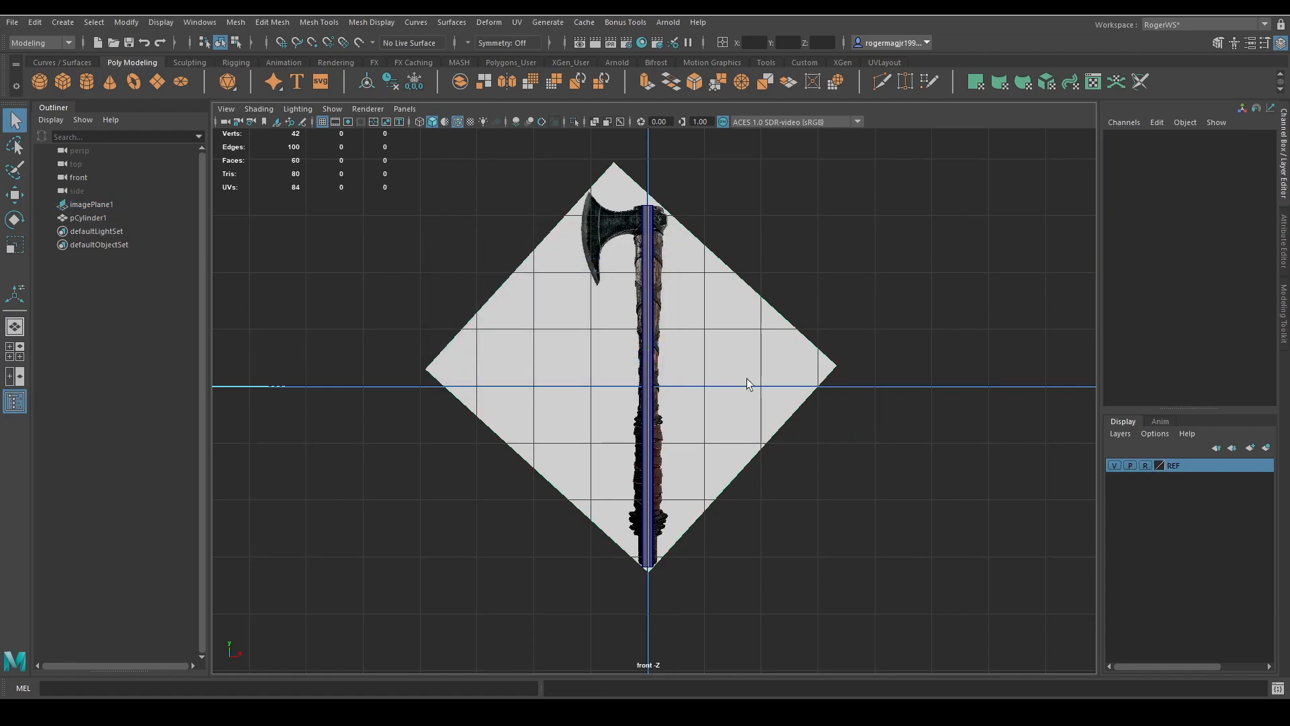
drag(831, 260, 833, 259)
drag(608, 342, 803, 296)
click(775, 354)
Unlock the REF layer, set the image plane to display only when looking through the front camera, and return the layer to Reference
click(1149, 468)
click(807, 377)
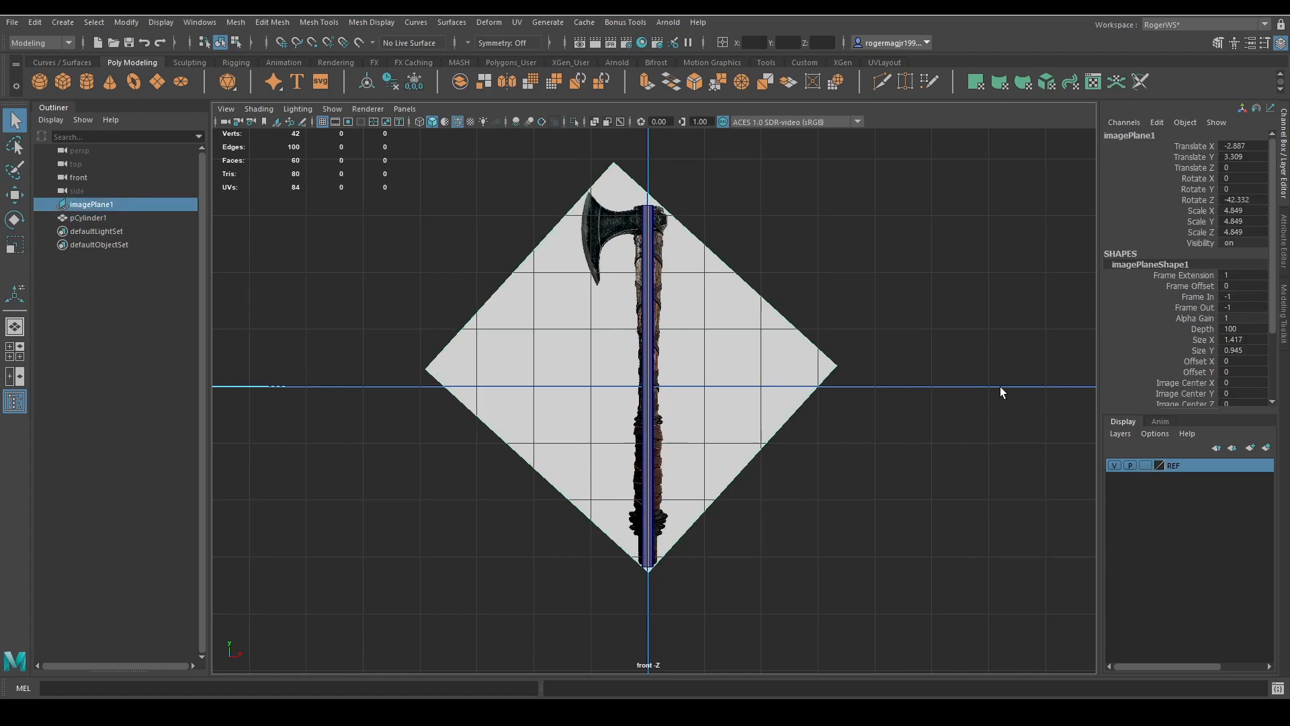
click(1284, 248)
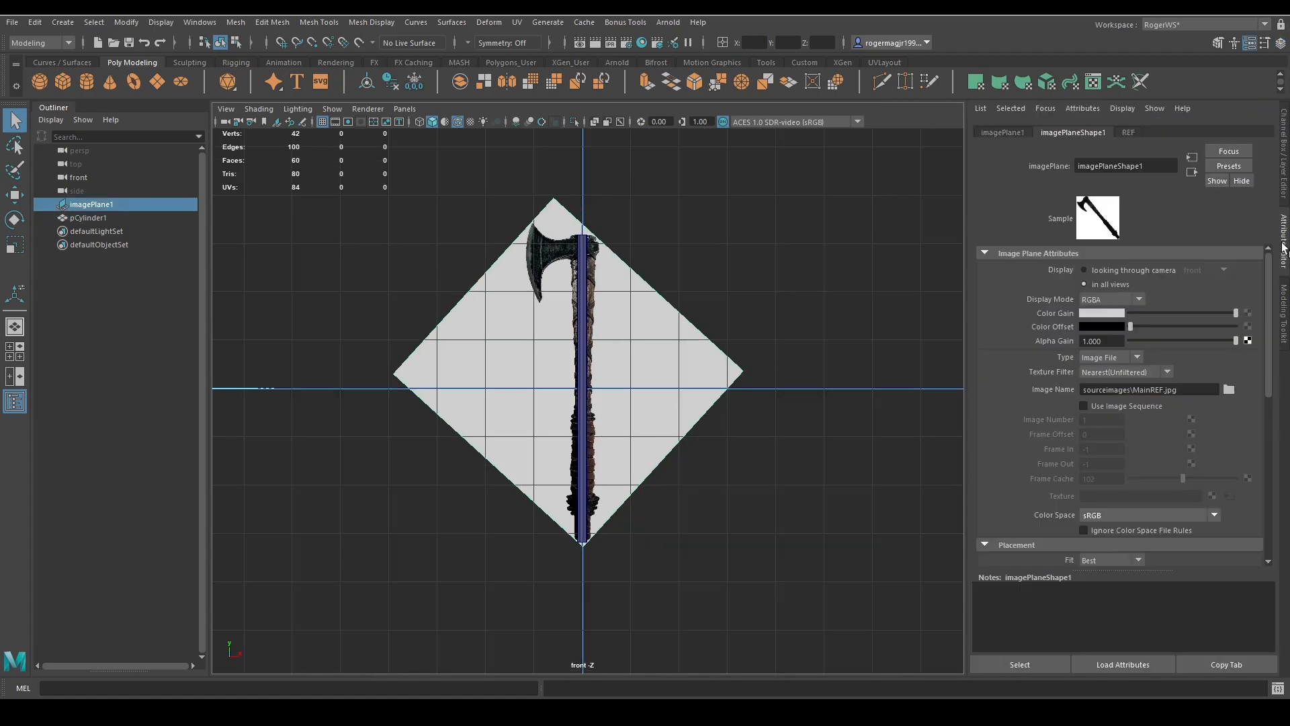
click(1085, 269)
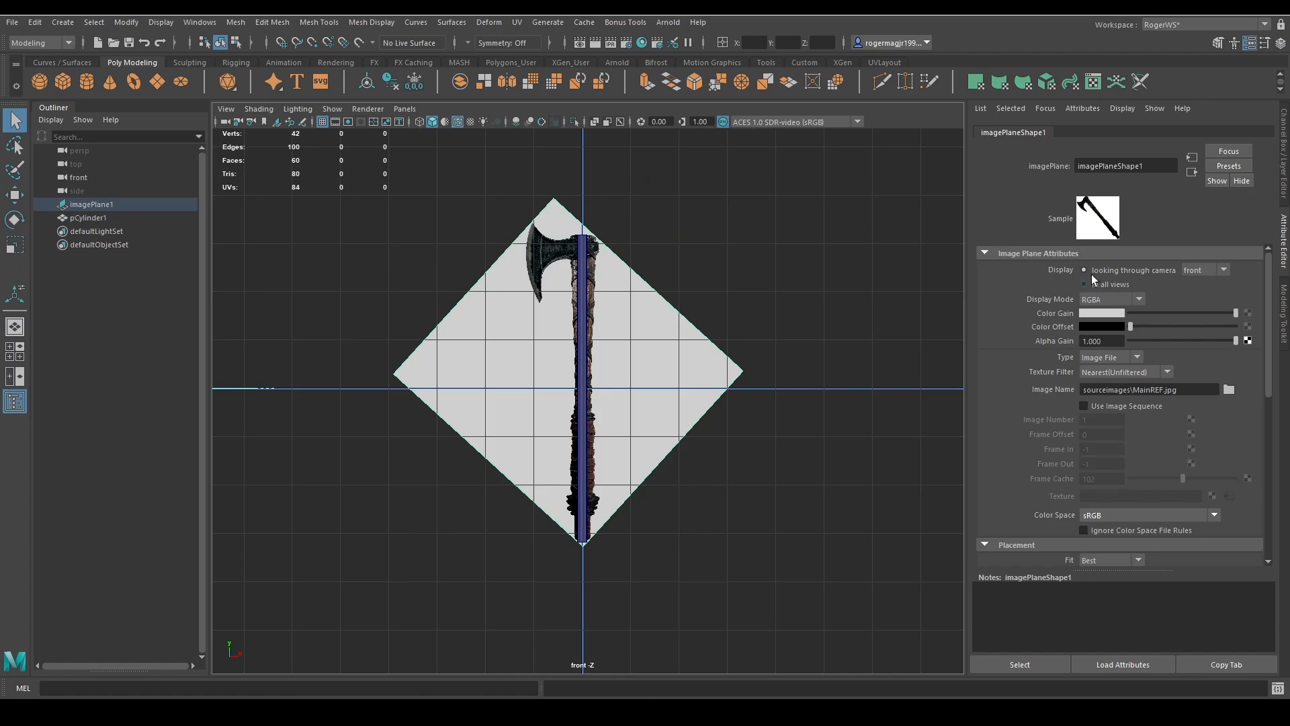
click(1281, 149)
click(1145, 465)
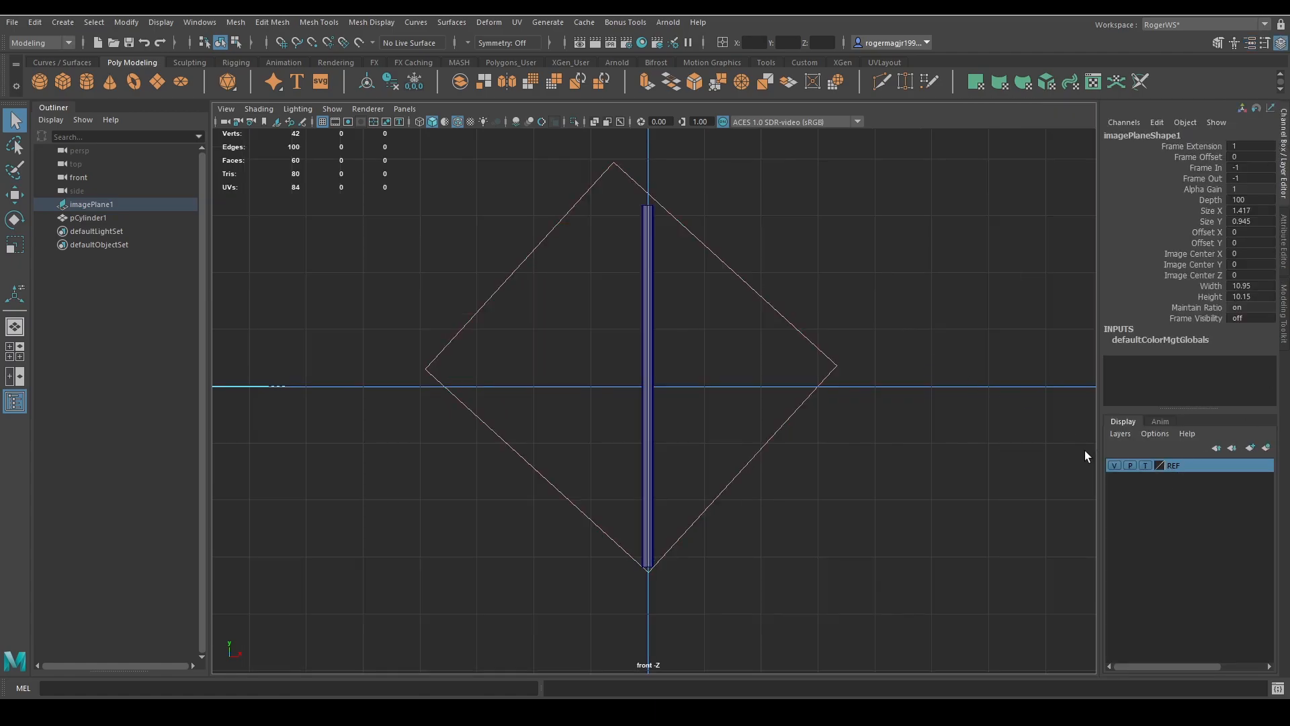
click(1144, 465)
Turn on anti-aliasing for the viewport and switch the REF layer's visibility off and on in the front view
alt+middle_drag(923, 318, 928, 338)
key(space)
drag(927, 339, 659, 350)
click(542, 121)
key(space)
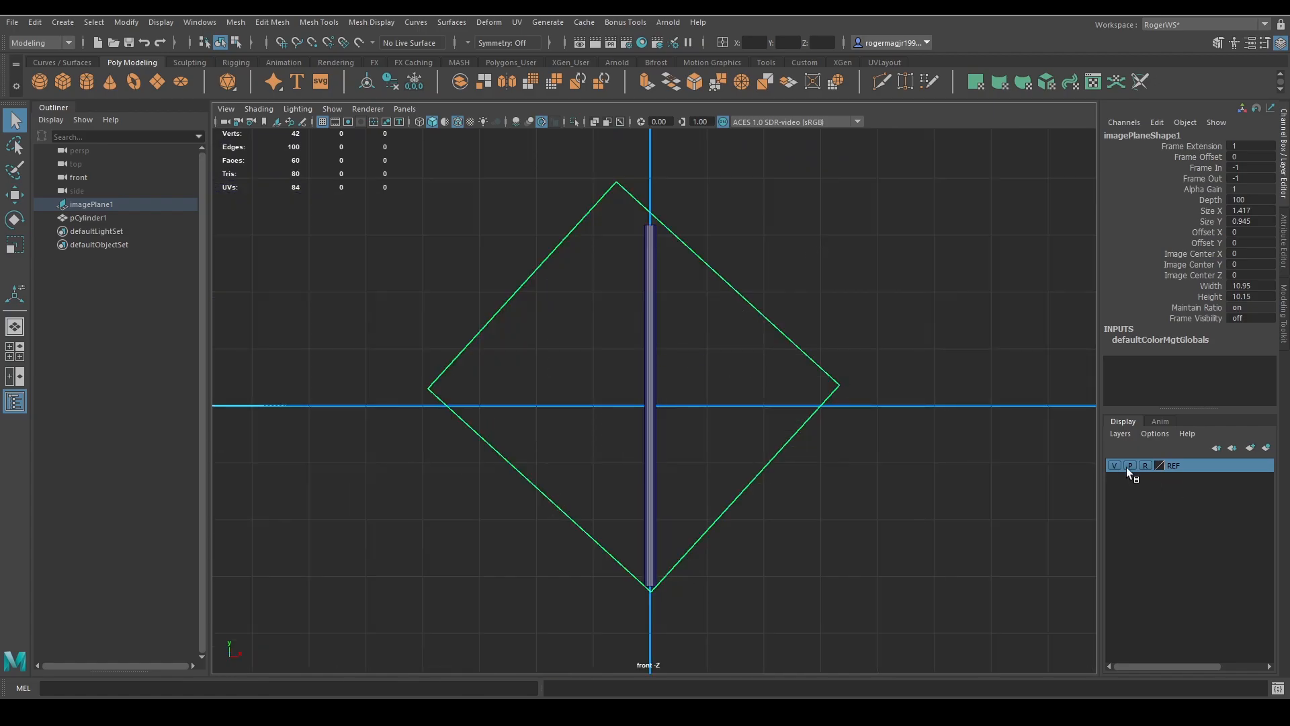
click(1115, 465)
click(1115, 466)
Select the handle cylinder in the front view and check its top end in component mode before returning to object mode
scroll(740, 372, up, 3)
alt+middle_drag(655, 380, 633, 331)
click(632, 333)
alt+middle_drag(703, 362, 704, 414)
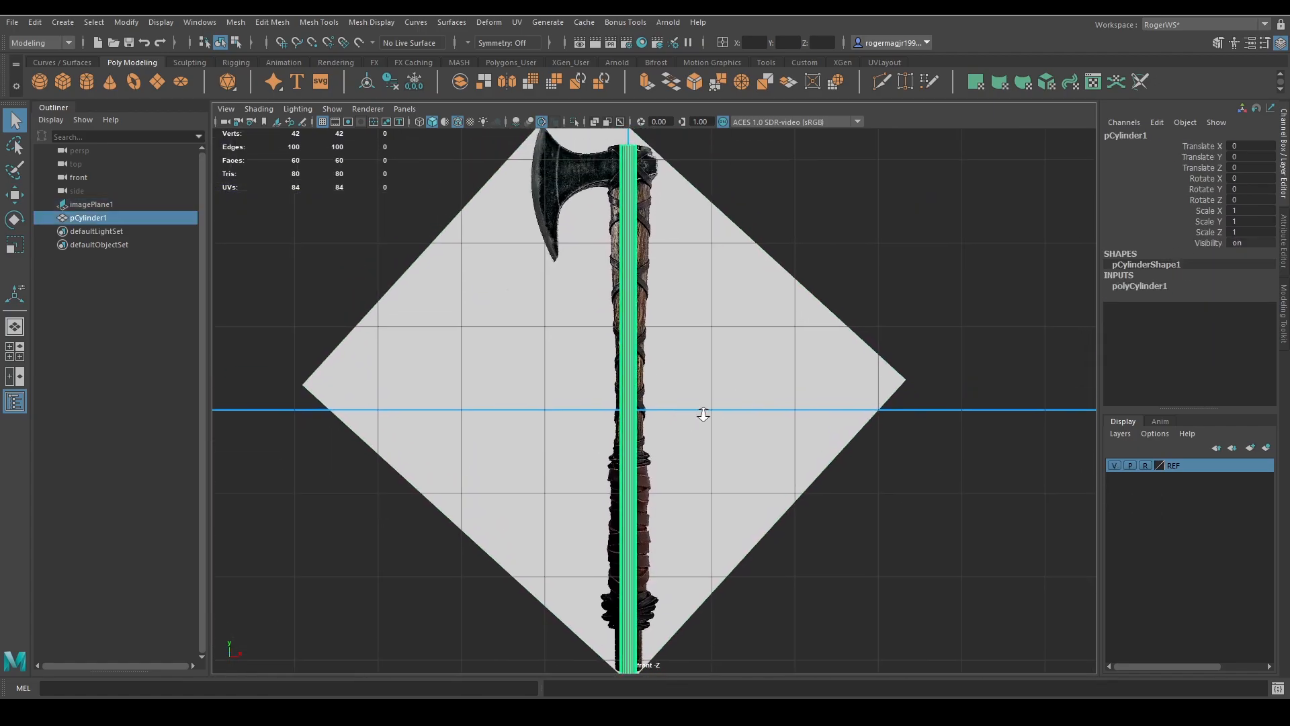
scroll(652, 401, down, 2)
key(F9)
drag(600, 183, 678, 229)
key(F8)
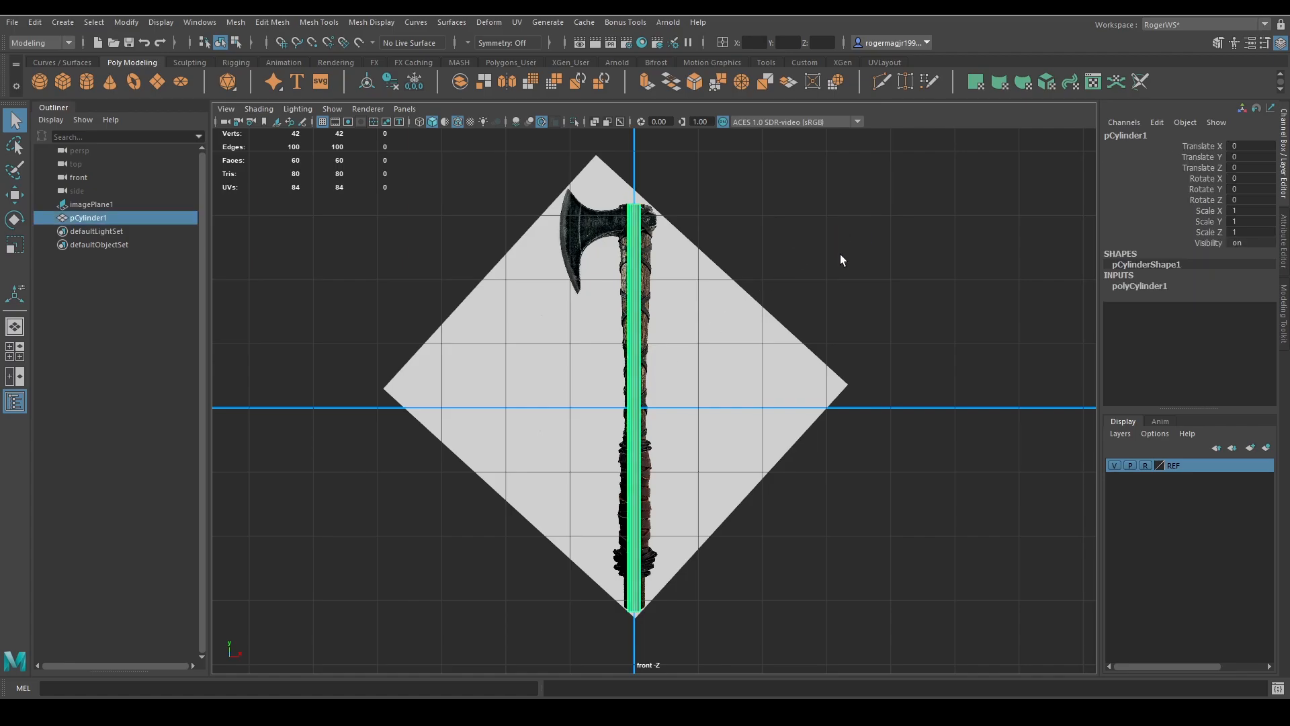
Try scaling the cylinder evenly on X and Z in the perspective view
key(space)
drag(840, 255, 841, 198)
key(r)
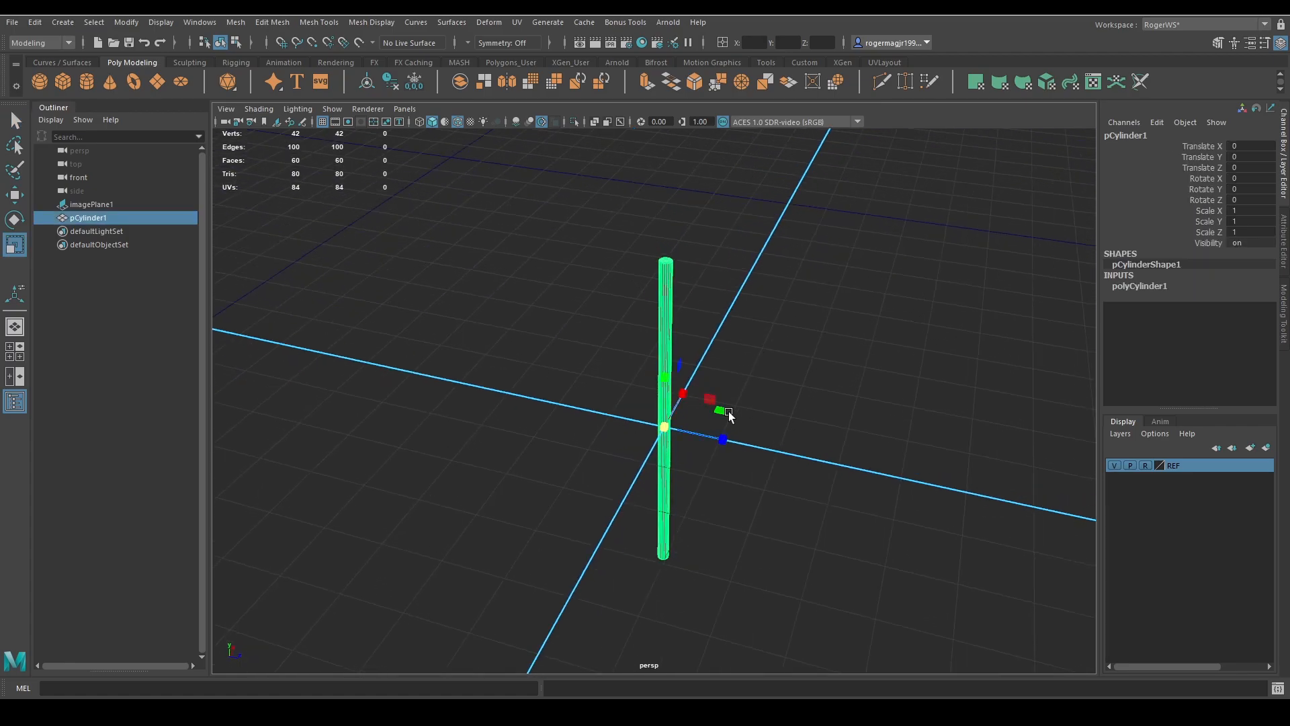
alt+drag(722, 424, 809, 397)
key(ctrl+z)
key(space)
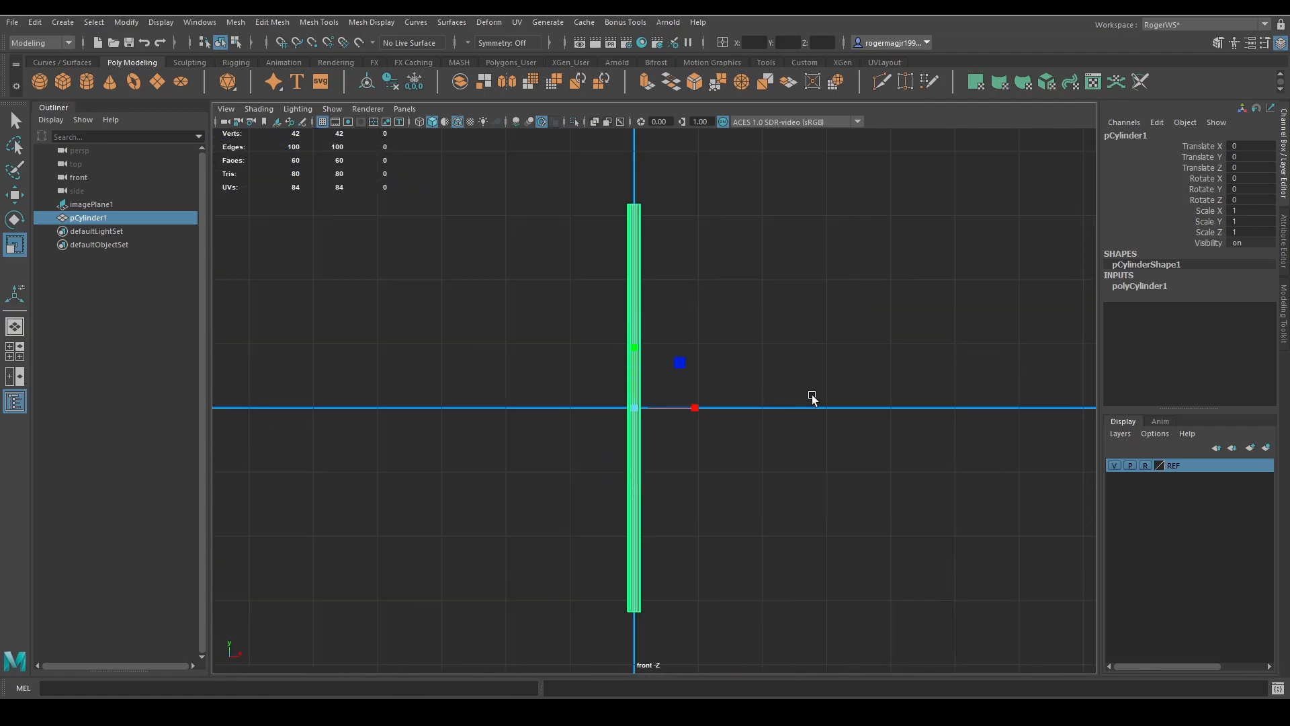
Display the cylinder as wireframe over the reference and scale it to about 1.763 on X and Z to fit the handle's lower end
click(1113, 465)
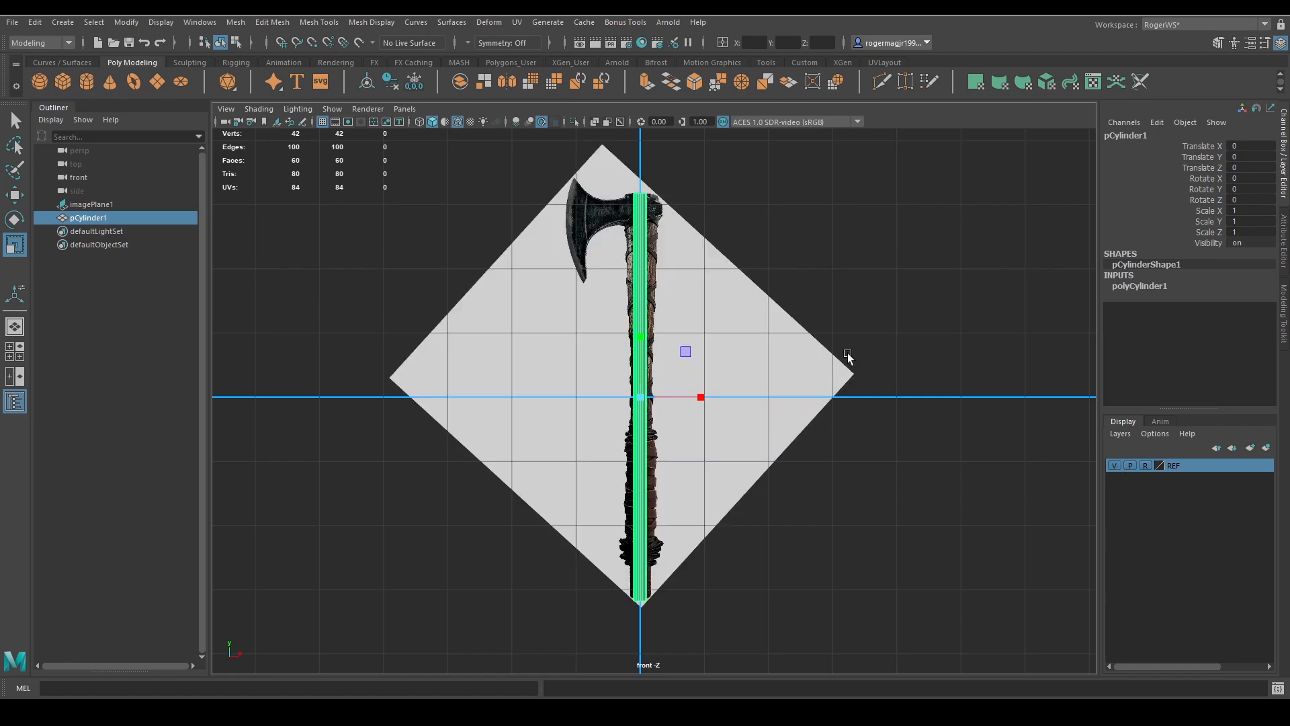
alt+middle_drag(829, 288, 808, 336)
key(4)
alt+middle_drag(707, 556, 713, 386)
scroll(714, 386, up, 6)
alt+middle_drag(683, 527, 682, 390)
middle_drag(818, 412, 818, 420)
scroll(797, 387, down, 3)
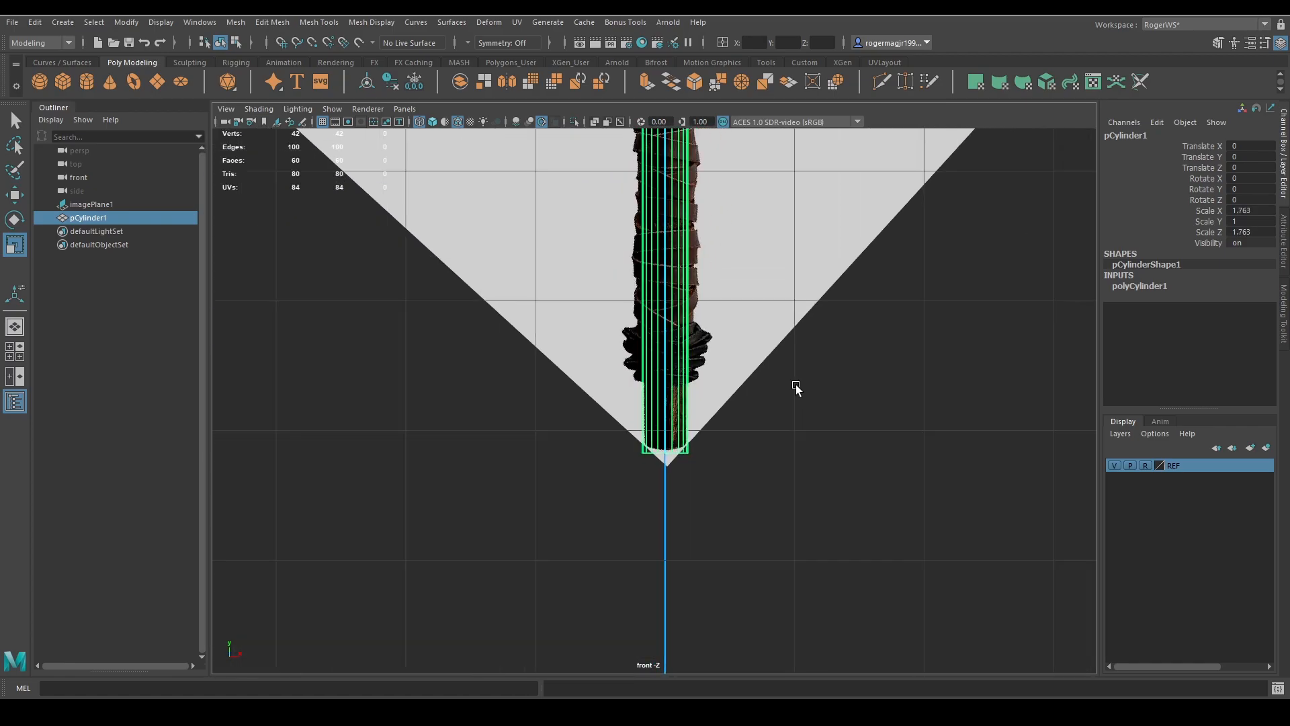
Examine how the widened cylinder fits the reference handle from the axe head down to the bottom end
key(q)
scroll(801, 322, down, 2)
alt+middle_drag(801, 317, 798, 591)
scroll(798, 591, down, 2)
alt+middle_drag(781, 330, 767, 487)
scroll(755, 328, up, 5)
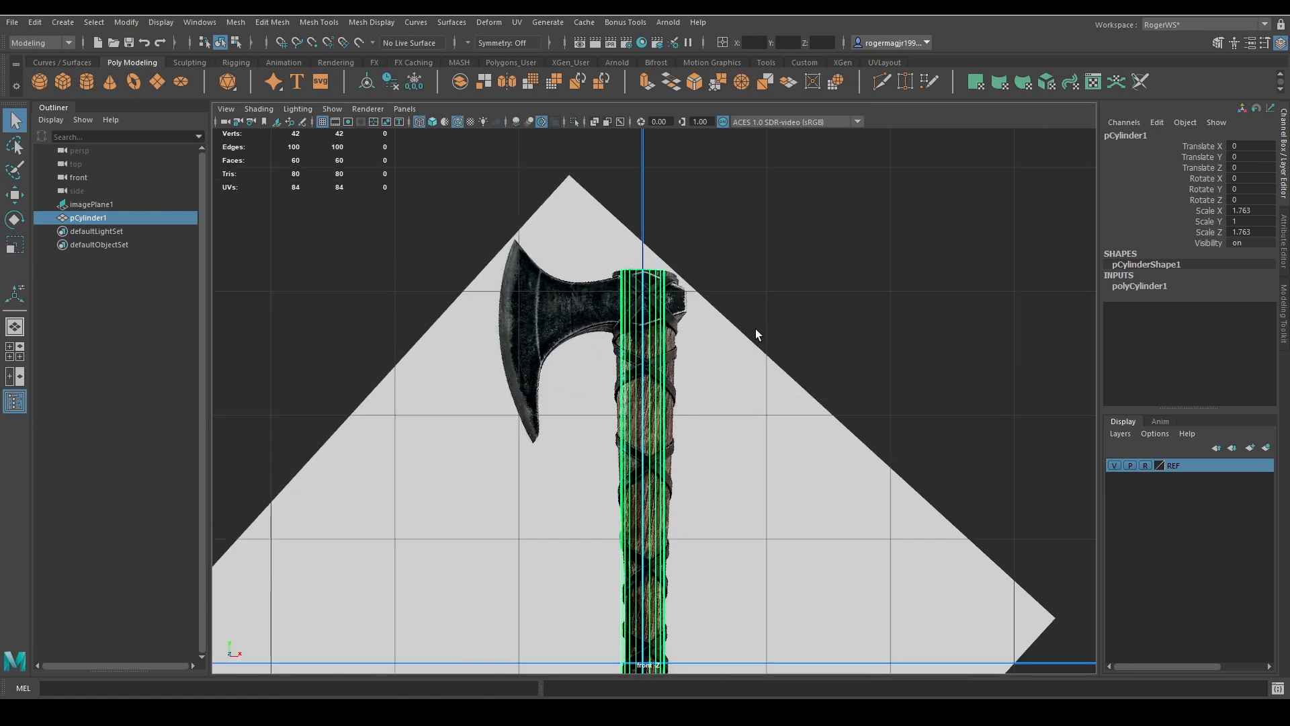
alt+middle_drag(790, 373, 792, 401)
scroll(799, 470, down, 1)
alt+middle_drag(852, 665, 849, 128)
Try moving the cylinder's bottom ring of vertices up along the handle
right_drag(969, 511, 778, 512)
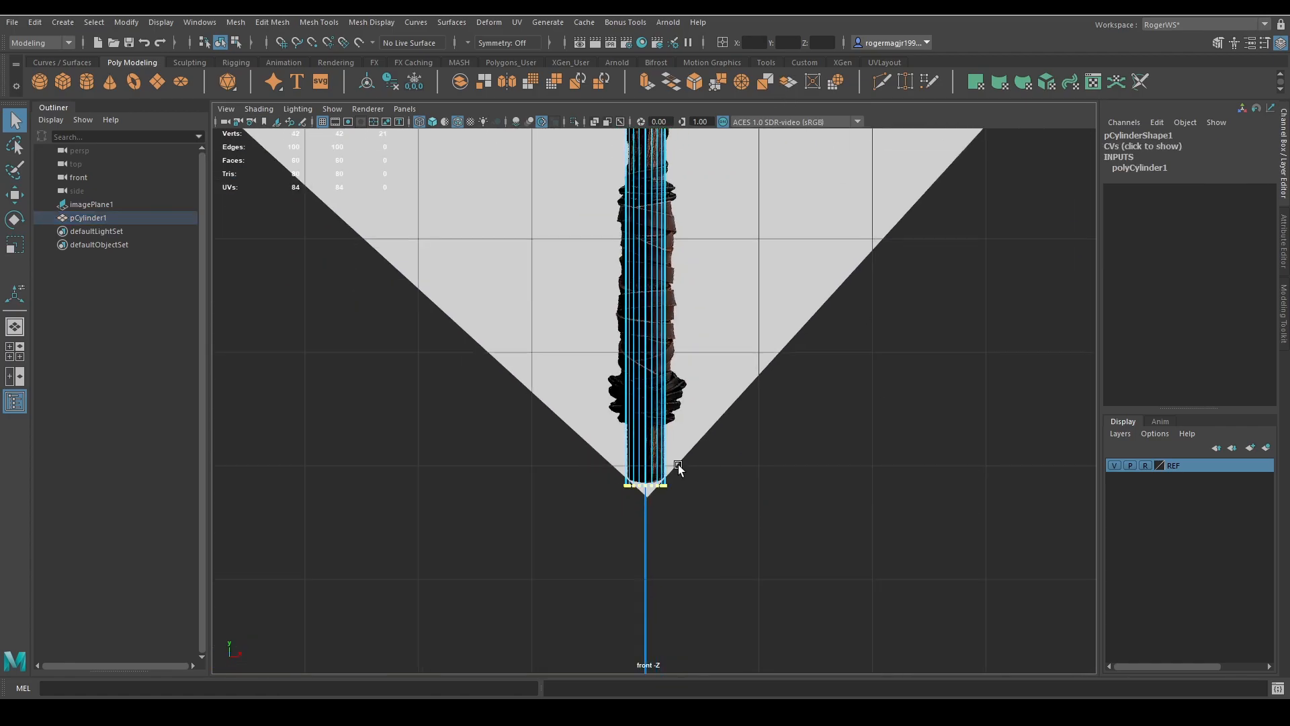
key(w)
drag(679, 465, 619, 491)
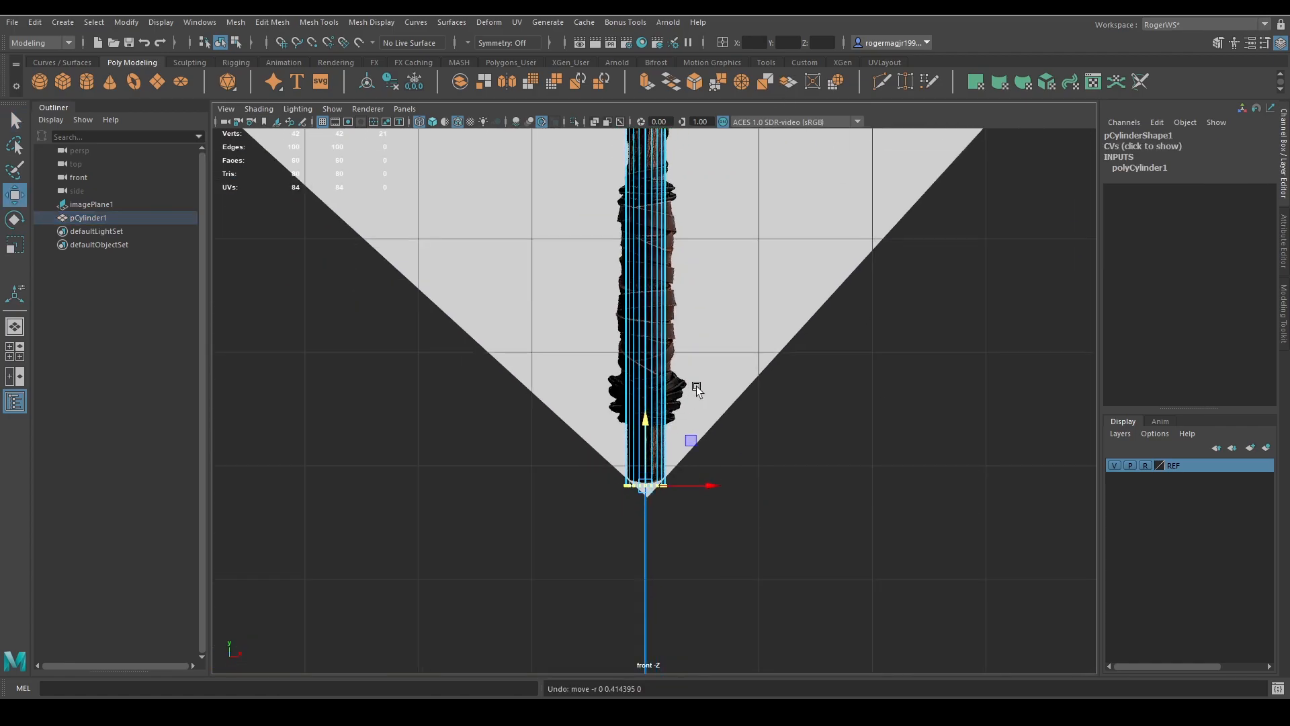
scroll(757, 345, down, 2)
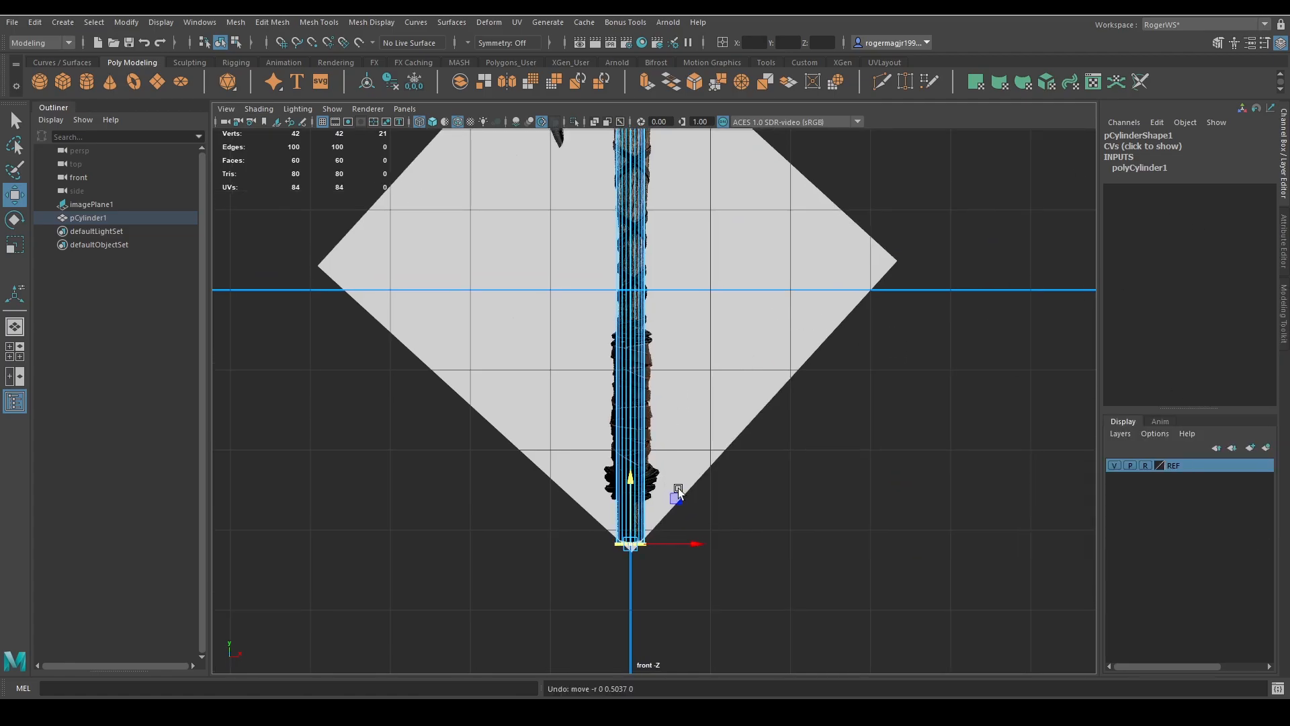
Examine the axe head's shape and its joint with the top of the handle in the reference image
alt+middle_drag(799, 308, 812, 373)
alt+middle_drag(791, 243, 819, 371)
alt+middle_drag(624, 275, 638, 229)
key(q)
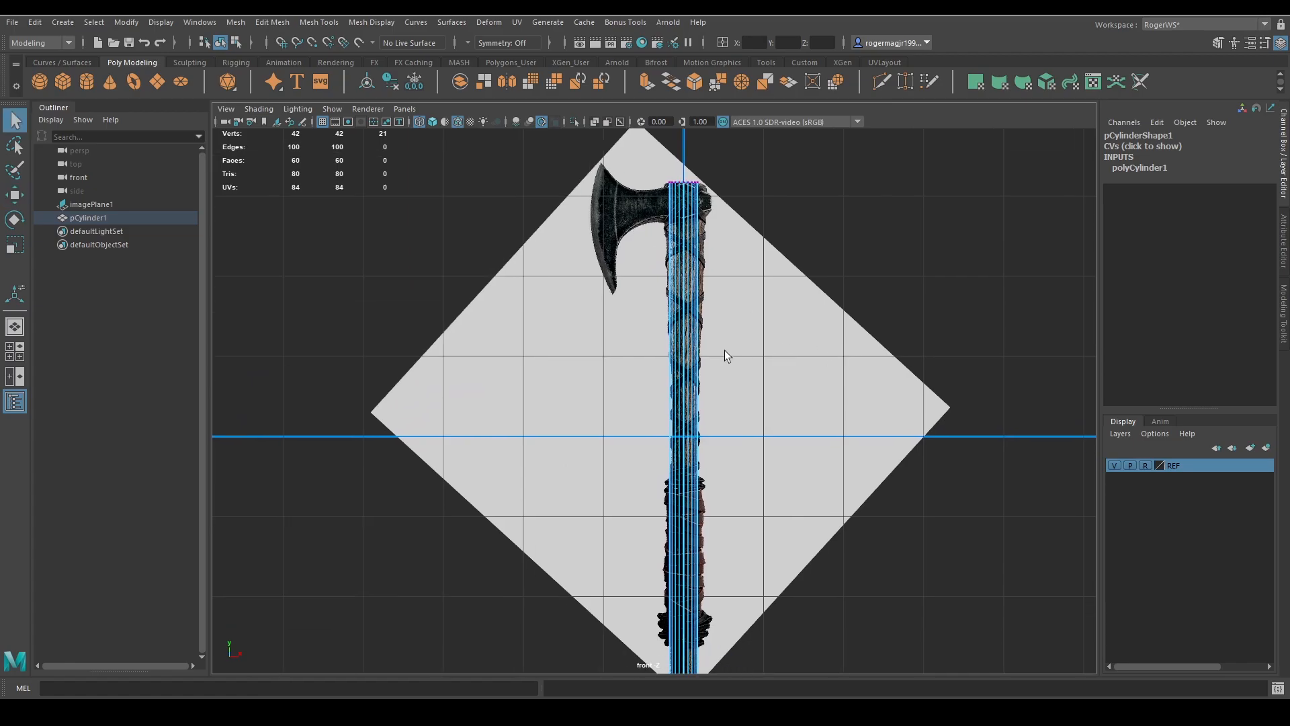
alt+middle_drag(724, 349, 588, 368)
scroll(602, 356, up, 4)
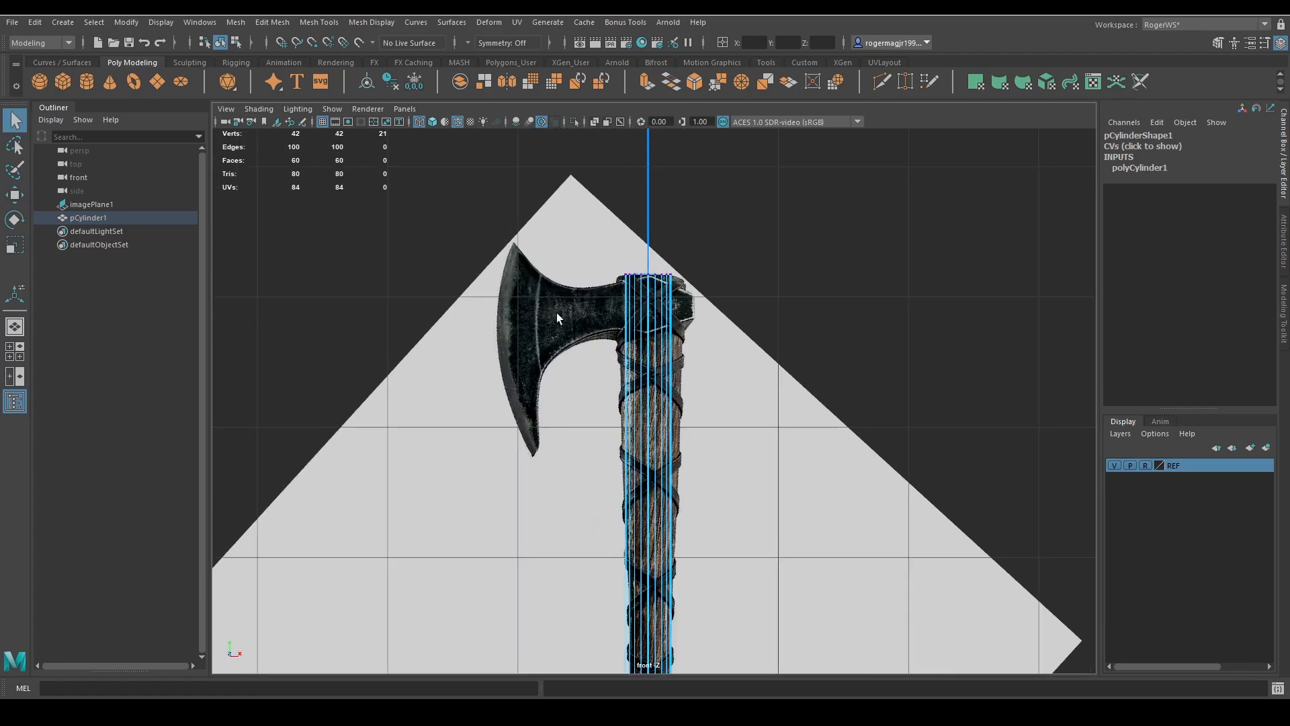
scroll(591, 276, up, 3)
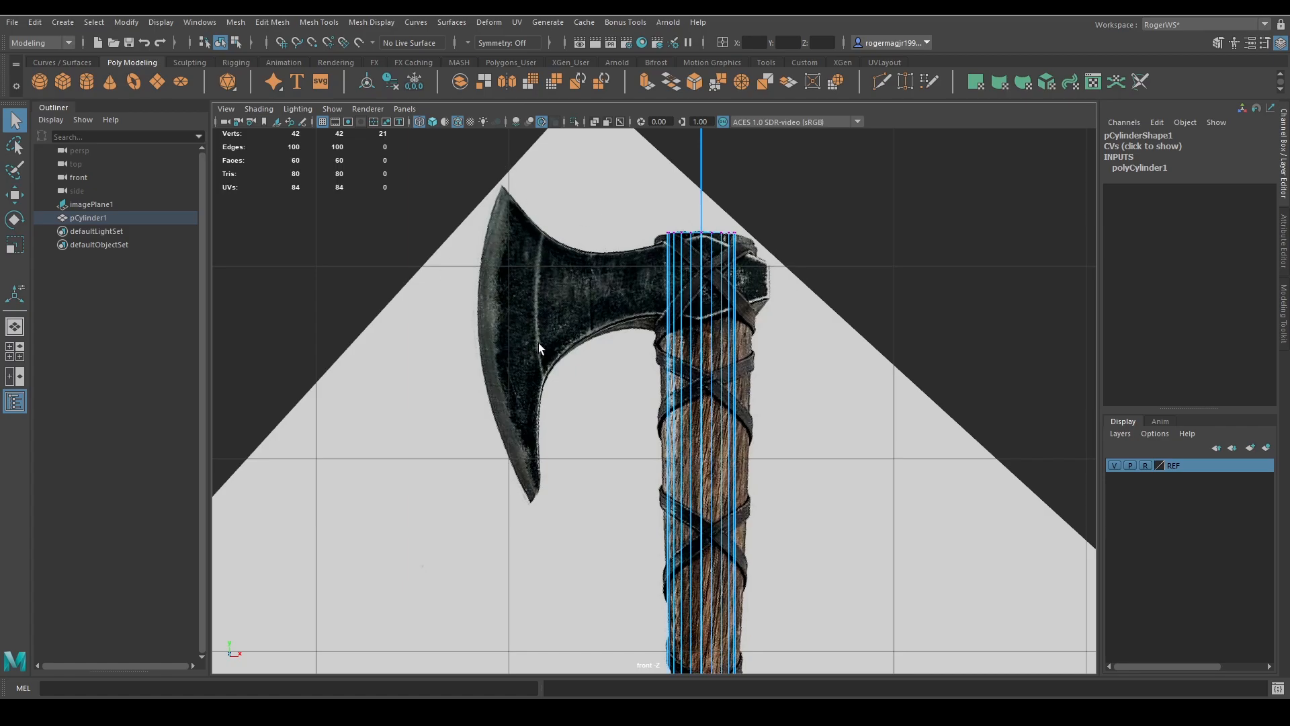
scroll(752, 296, down, 3)
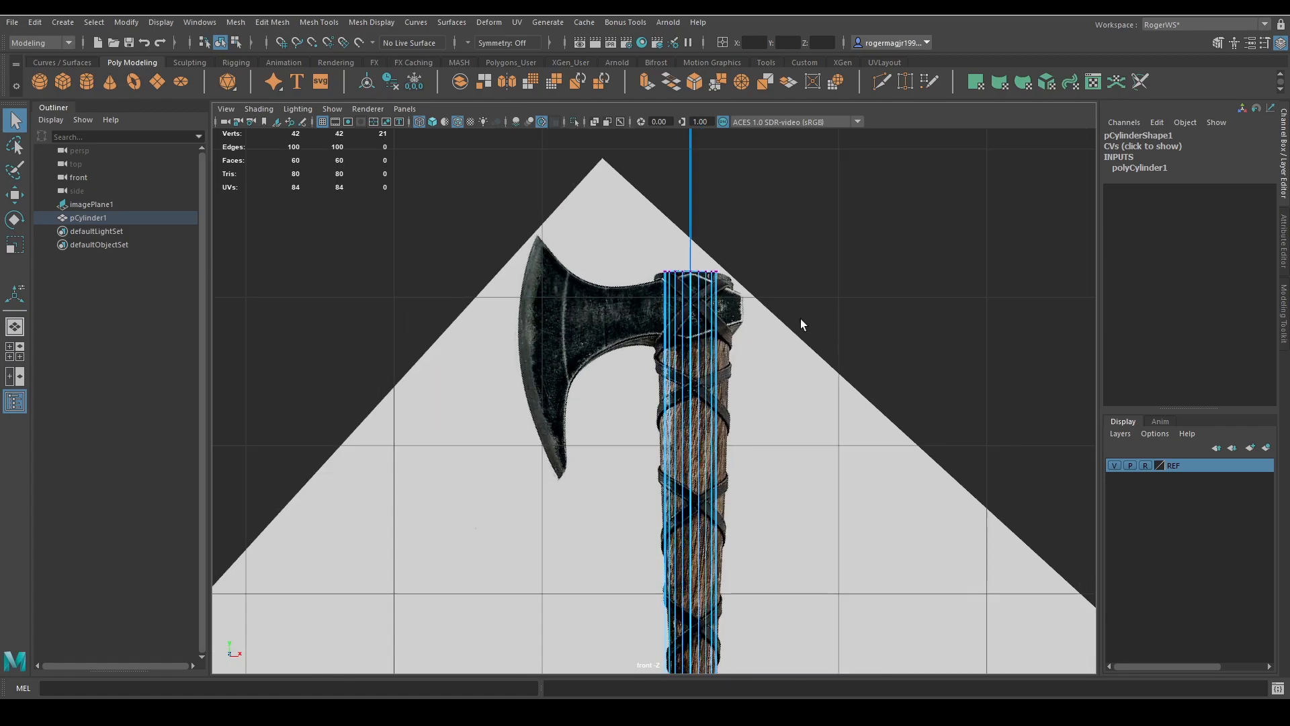
scroll(573, 309, up, 2)
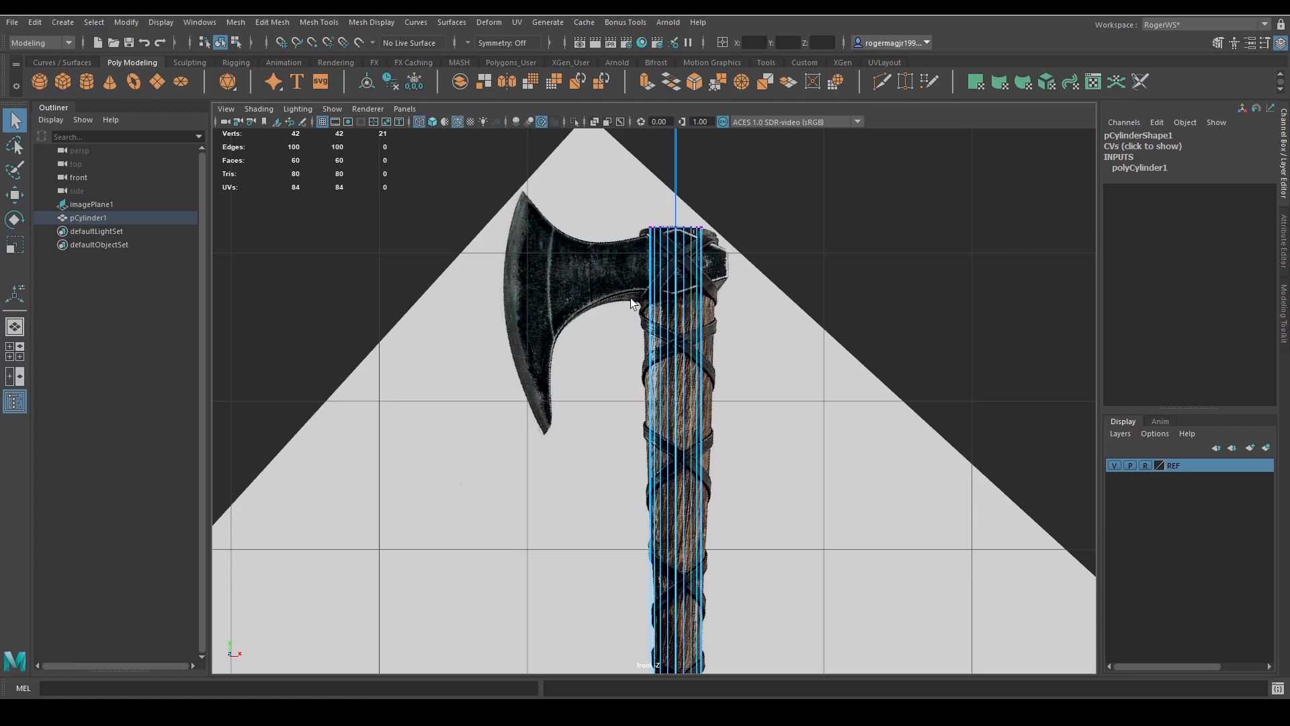
scroll(679, 282, down, 3)
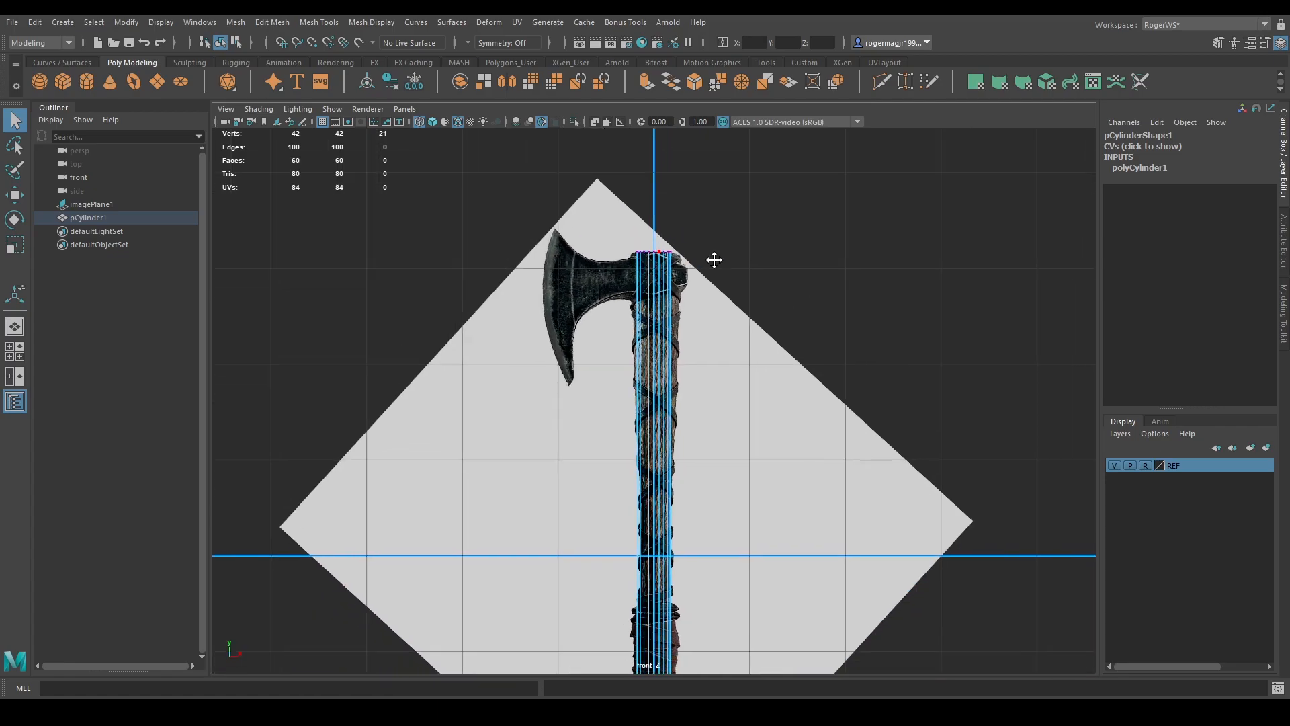
scroll(650, 255, up, 1)
scroll(756, 227, down, 2)
scroll(806, 215, up, 2)
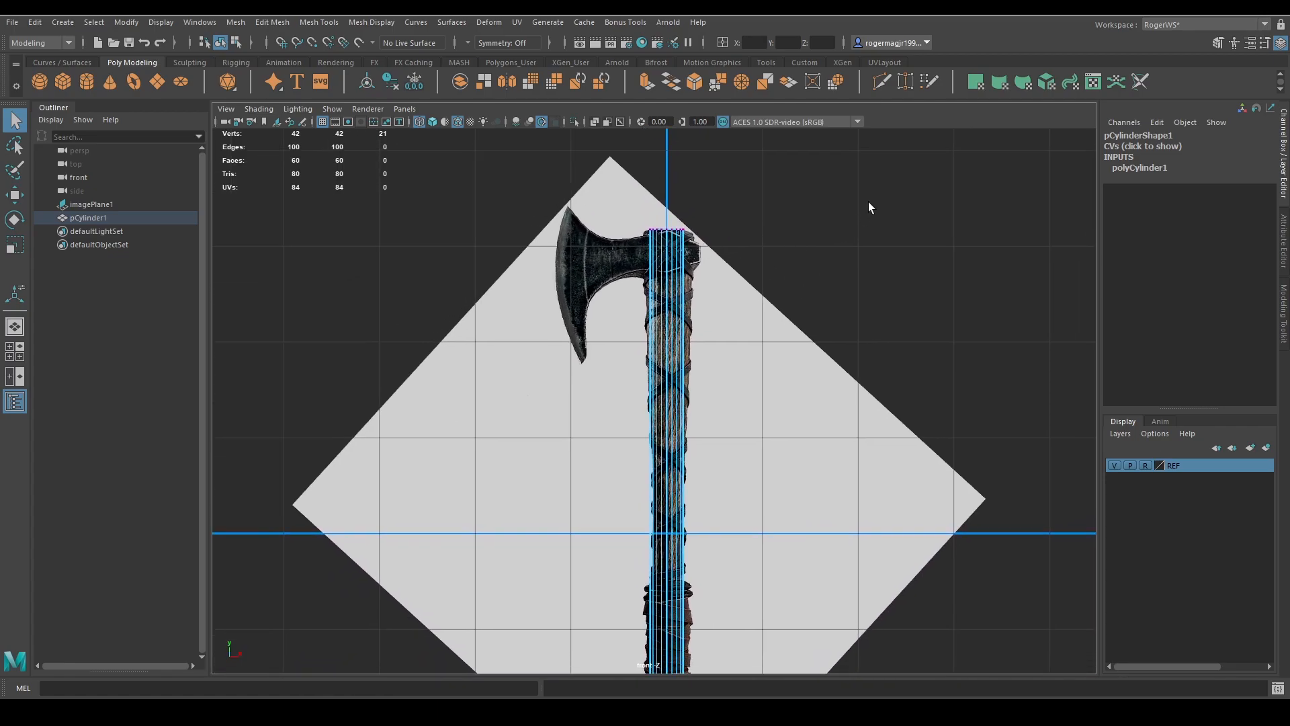
Scale up the cylinder's top ring of vertices to match the handle's width at the axe head
key(r)
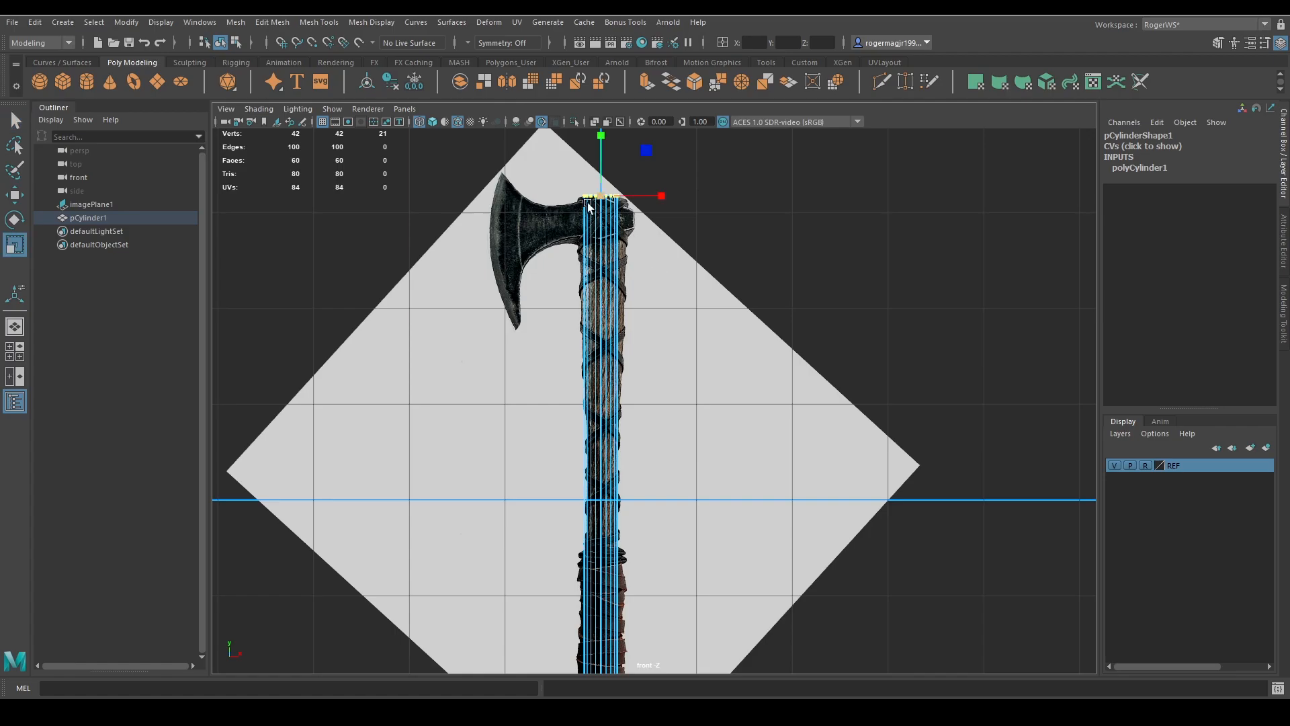
drag(601, 195, 631, 196)
scroll(692, 269, down, 1)
alt+middle_drag(689, 388, 756, 206)
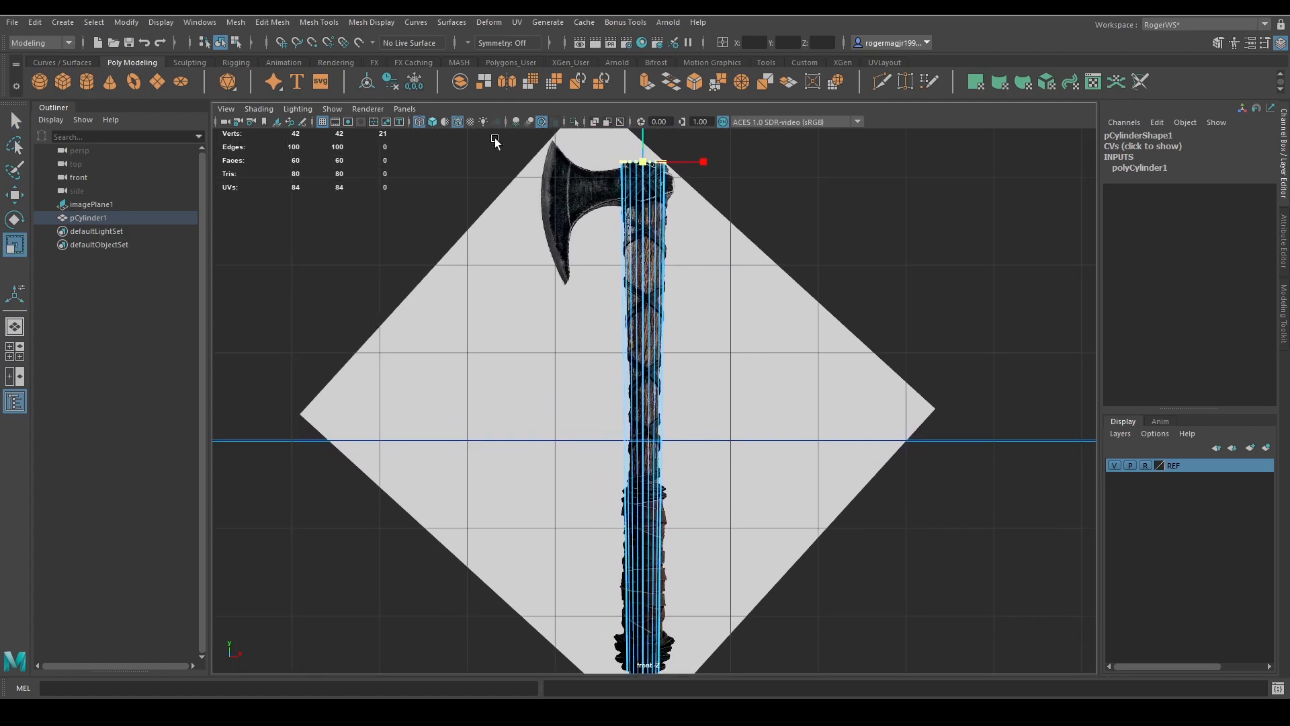
Insert an edge loop around the cylinder with Multi-Cut, partway along the handle above the lower grip wrap
scroll(694, 297, up, 2)
alt+middle_drag(695, 297, 667, 340)
scroll(666, 340, up, 2)
shift+right_drag(662, 348, 623, 358)
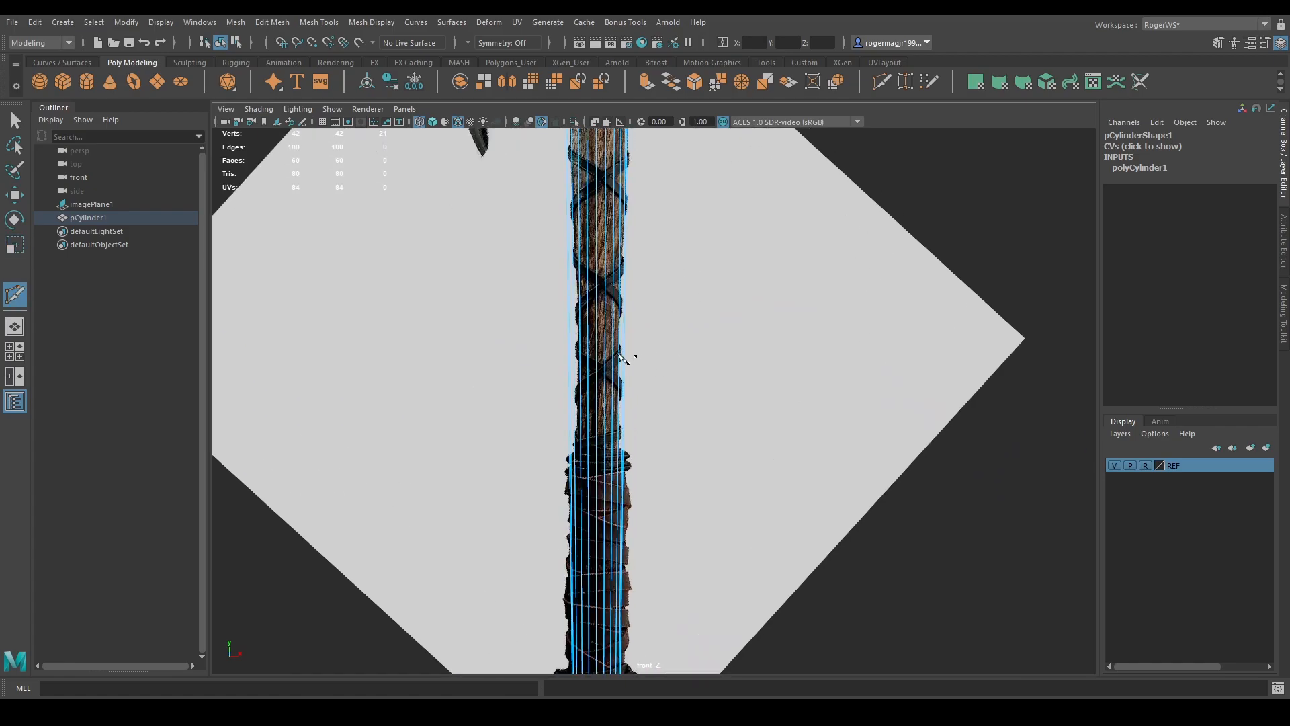
ctrl+click(596, 340)
key(q)
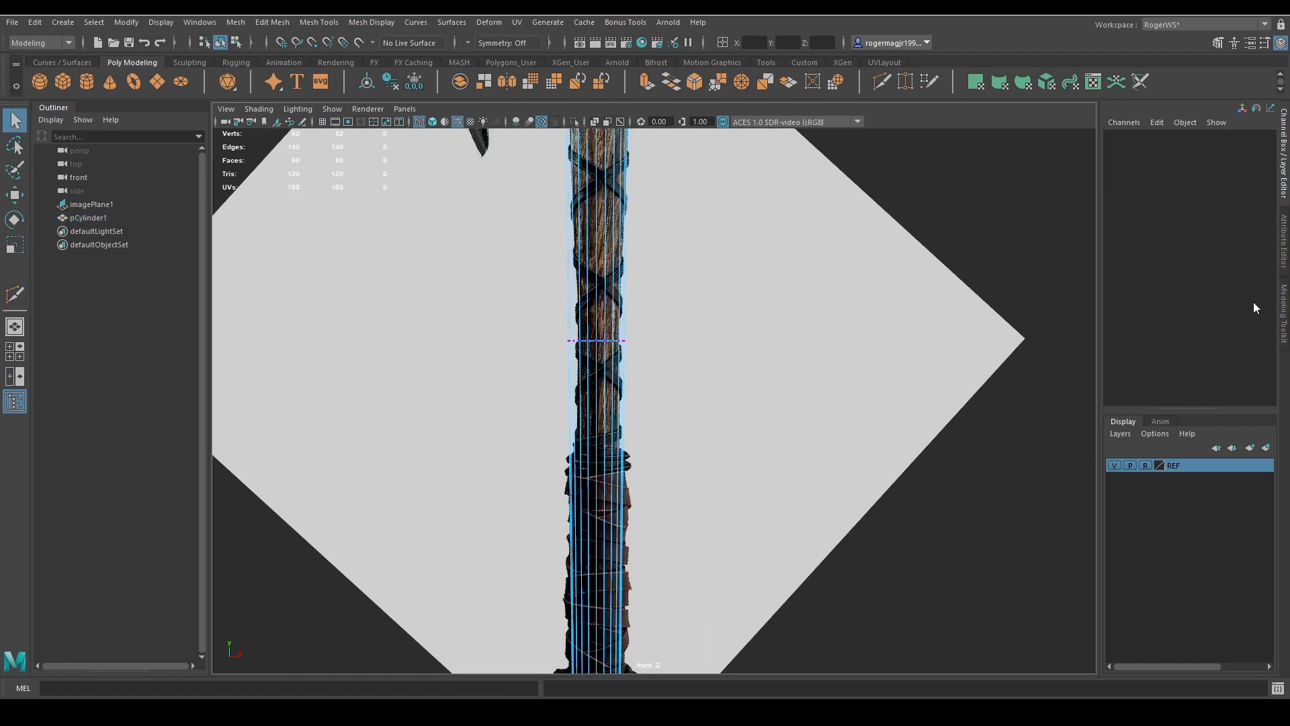
Show the Modeling Toolkit and examine how the cylinder fits the full length of the reference handle
click(1284, 300)
scroll(886, 282, down, 2)
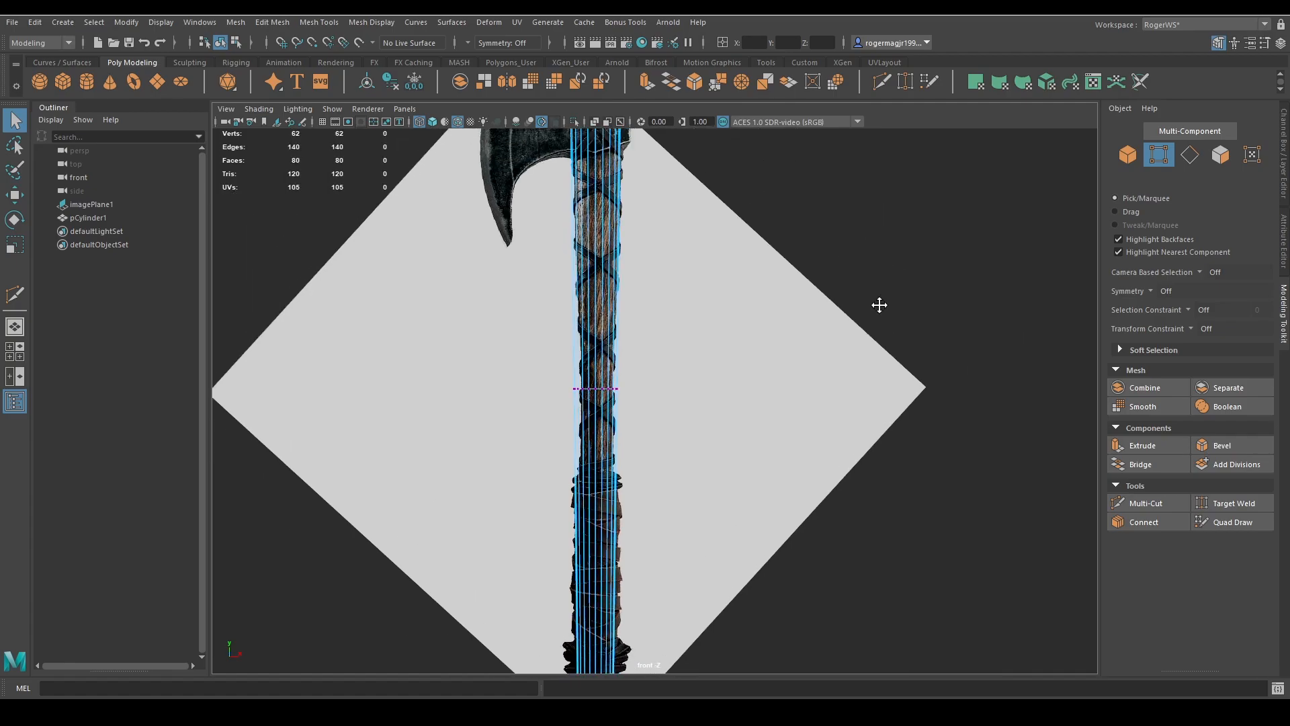
scroll(748, 282, down, 2)
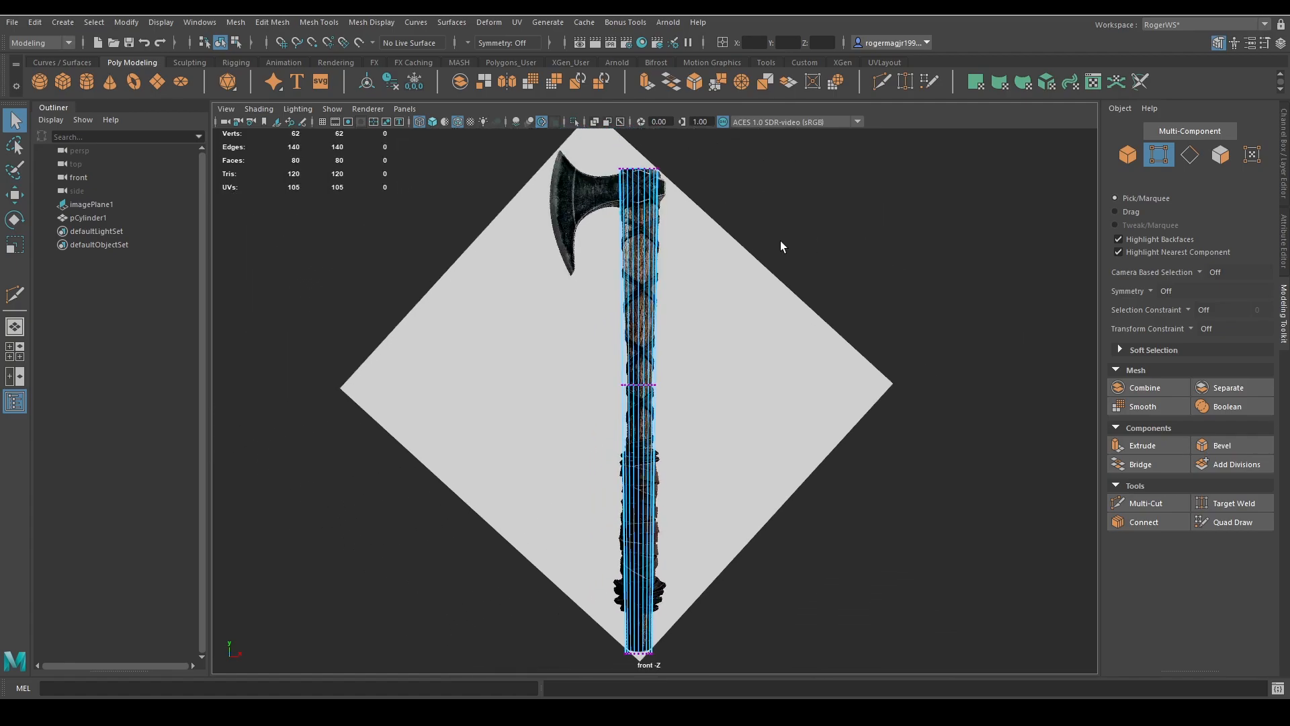
alt+middle_drag(772, 234, 751, 217)
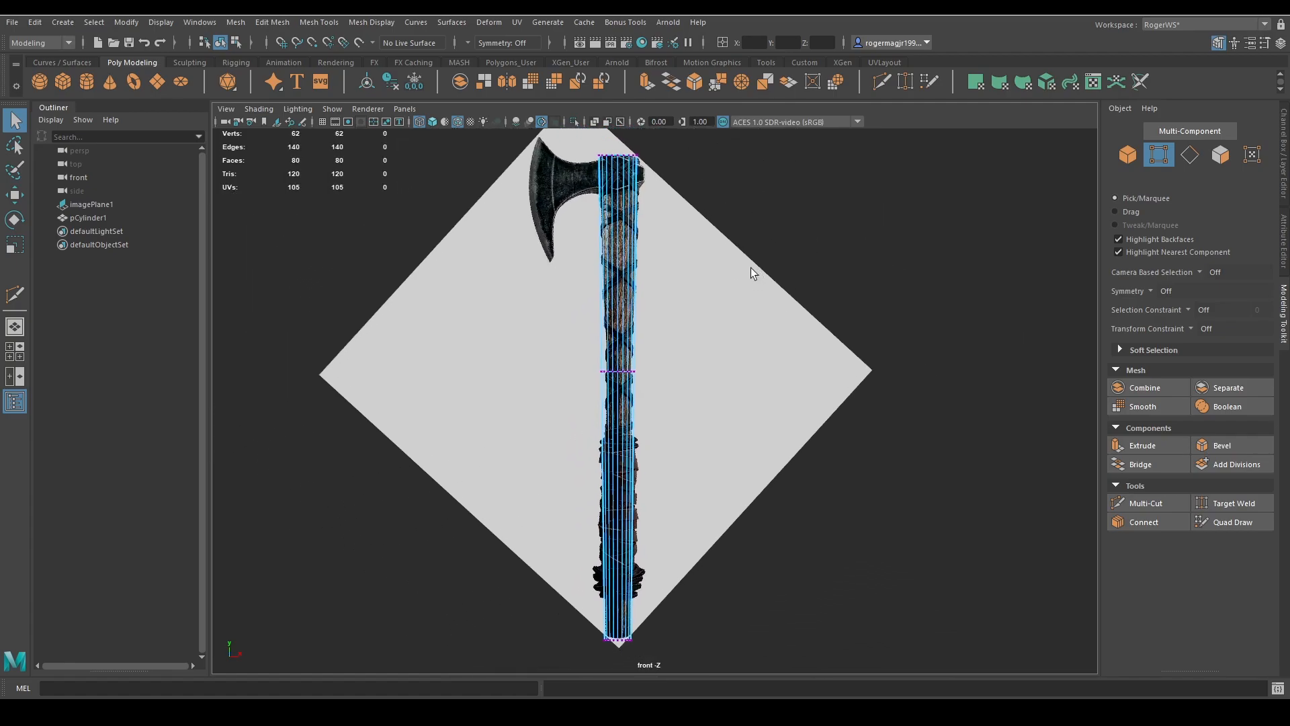
alt+middle_drag(751, 268, 774, 284)
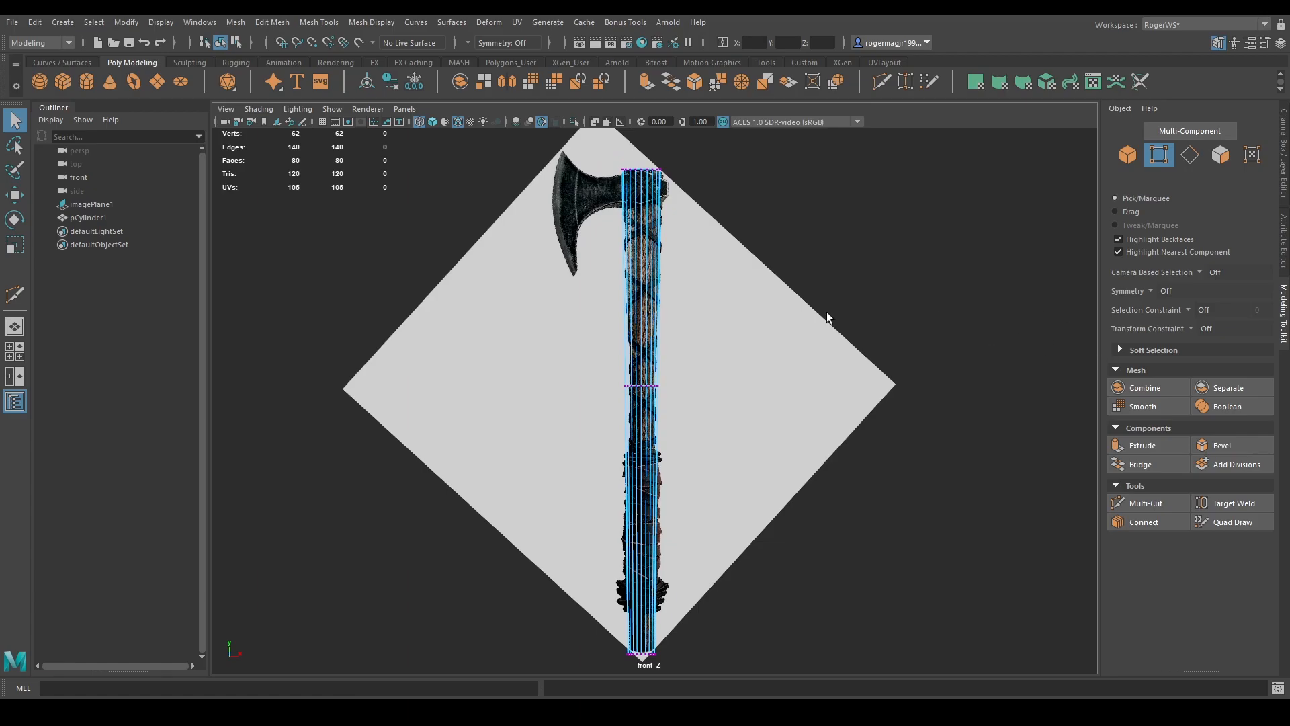
scroll(858, 268, down, 1)
scroll(776, 349, up, 3)
scroll(731, 256, down, 2)
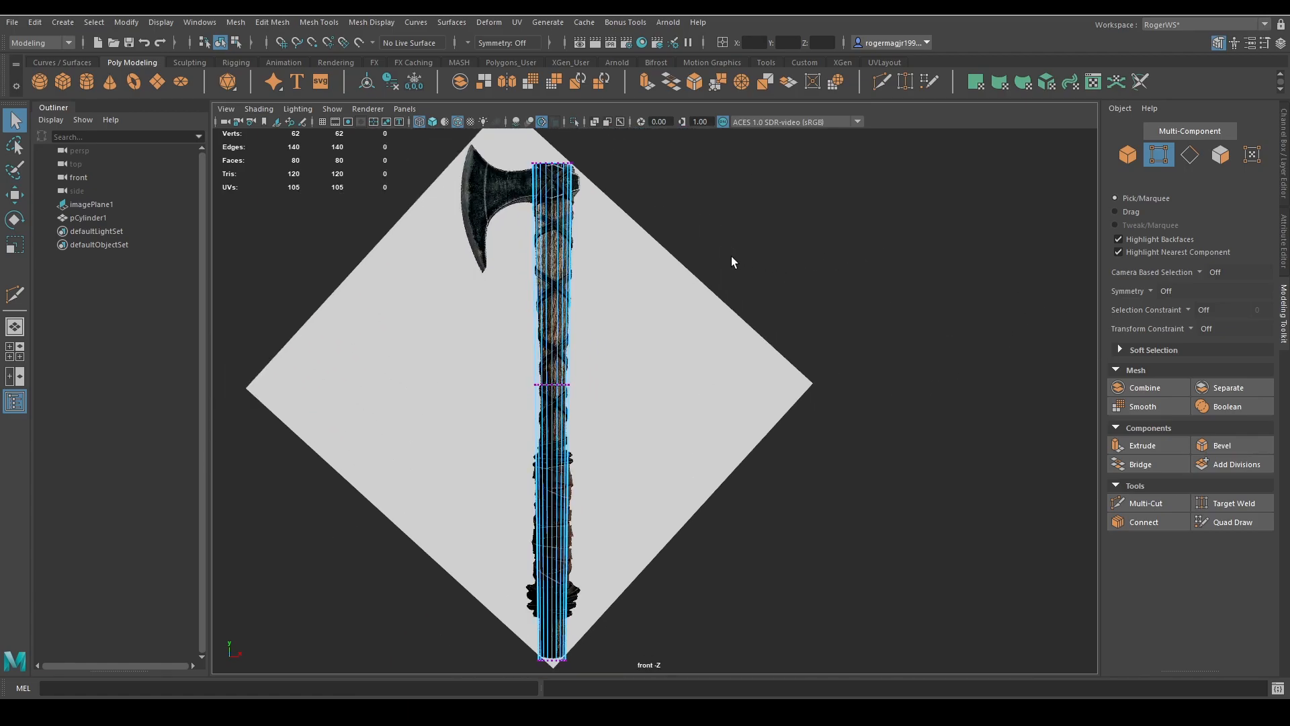
alt+middle_drag(714, 311, 806, 267)
Undo the edge loop inserted partway along the handle
drag(680, 320, 557, 352)
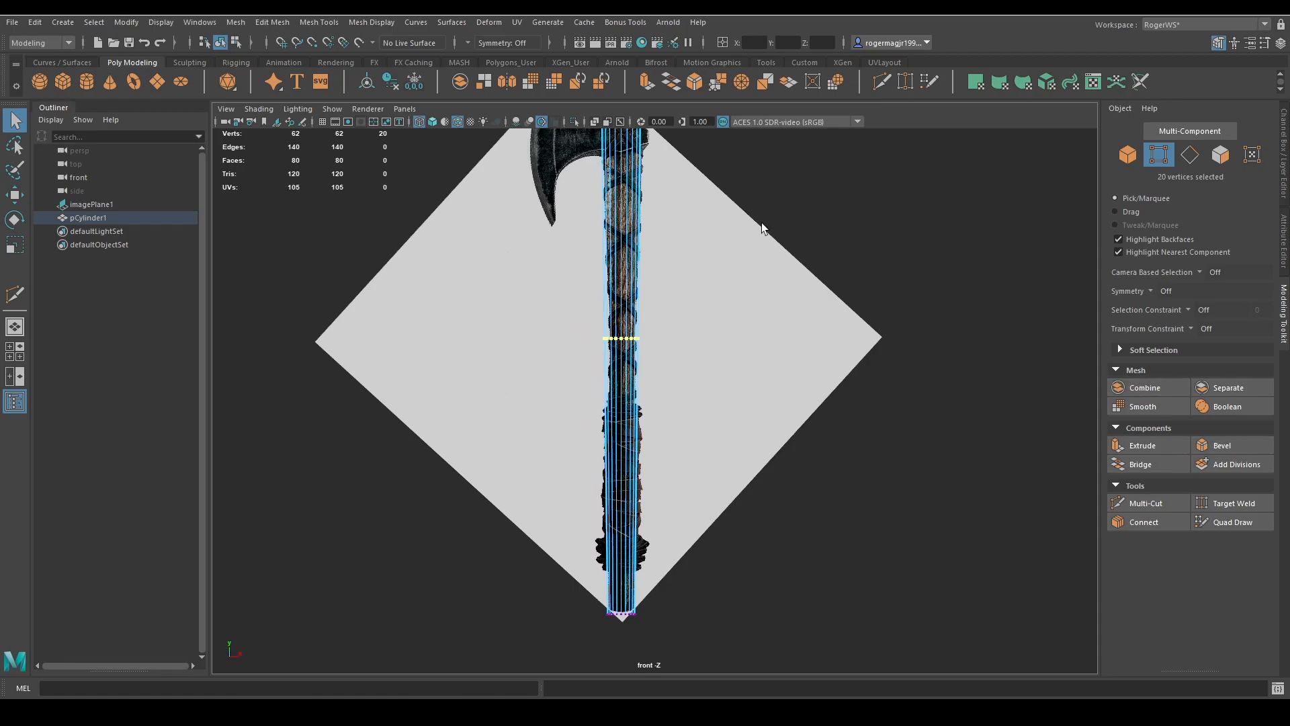
scroll(944, 247, down, 1)
scroll(921, 242, up, 1)
scroll(862, 243, down, 1)
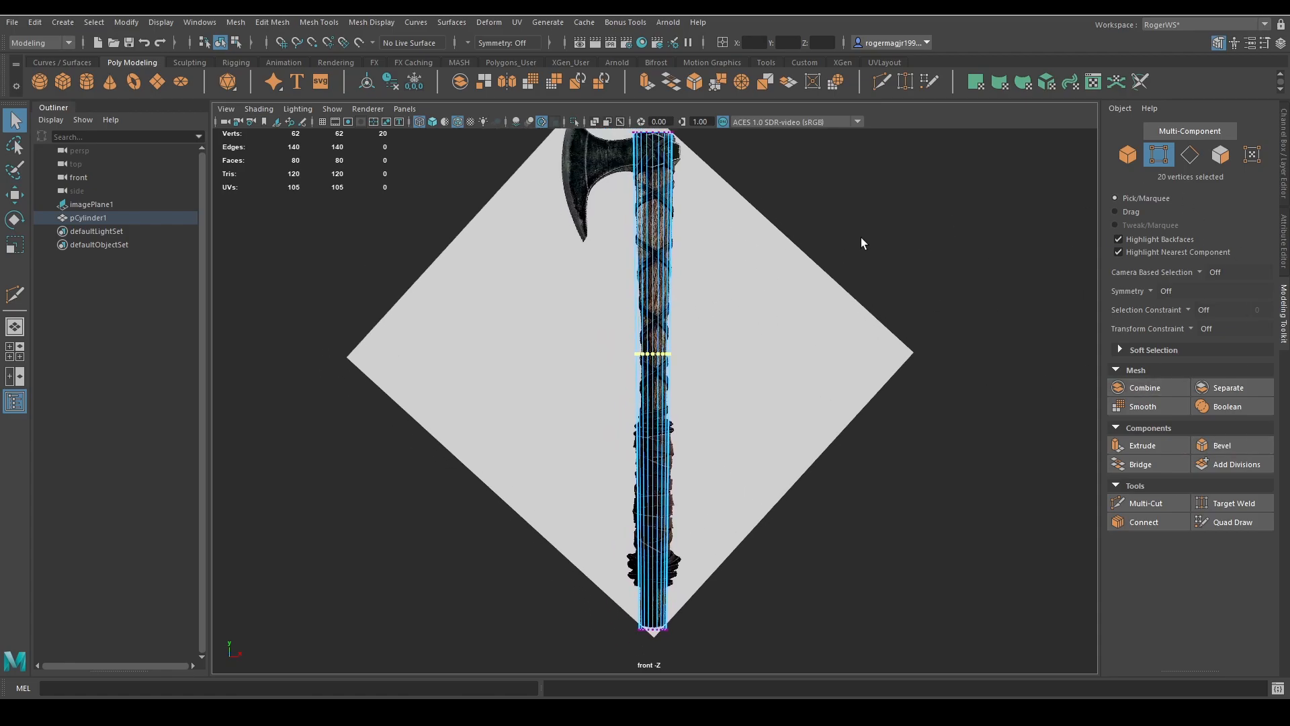
scroll(862, 243, down, 1)
scroll(833, 282, up, 1)
key(ctrl+z)
key(ctrl+z)
key(ctrl+z)
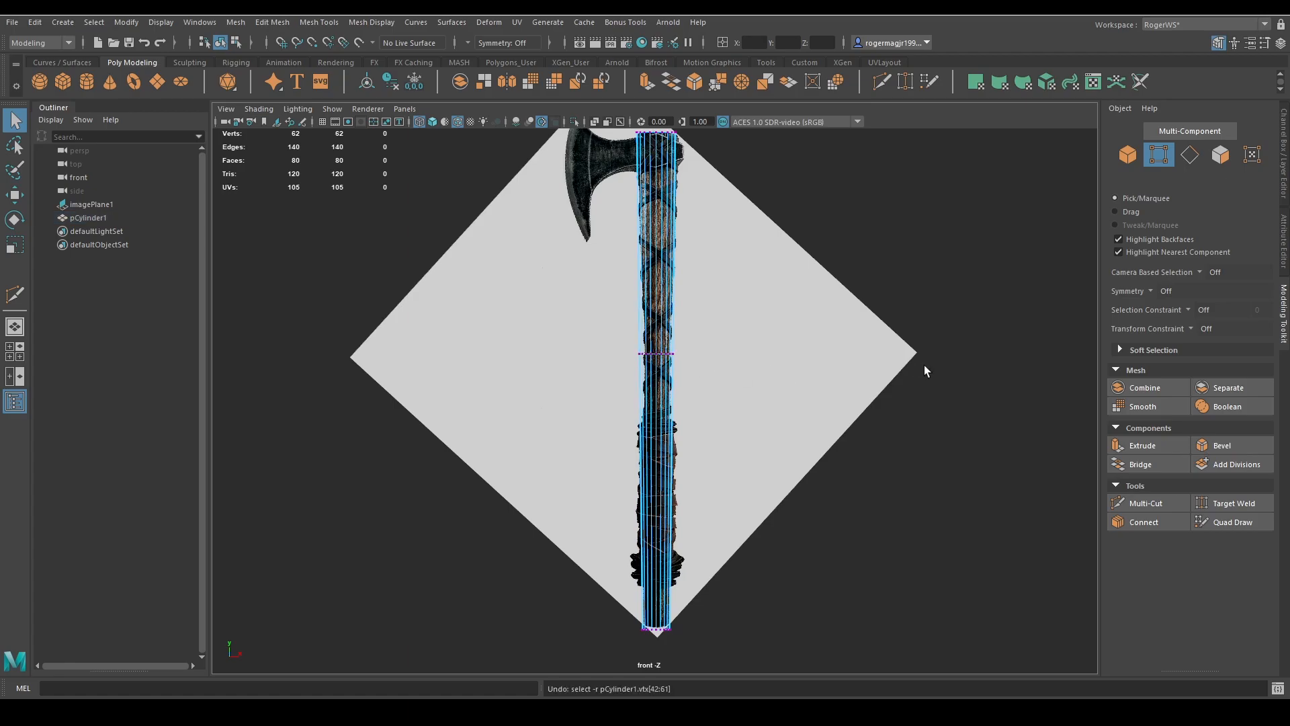
Insert an edge loop around the cylinder with Multi-Cut, a short distance above the grip wrap's upper end
alt+middle_drag(674, 152, 673, 223)
key(r)
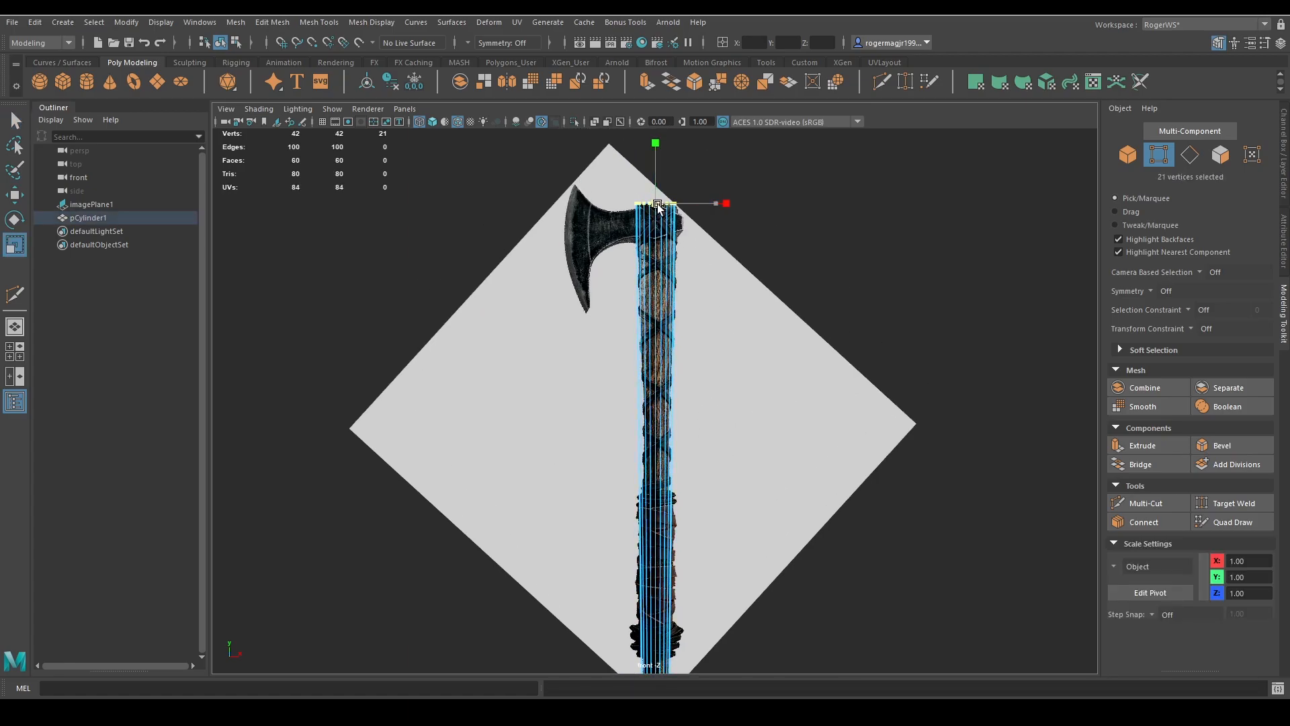
alt+middle_drag(691, 245, 692, 199)
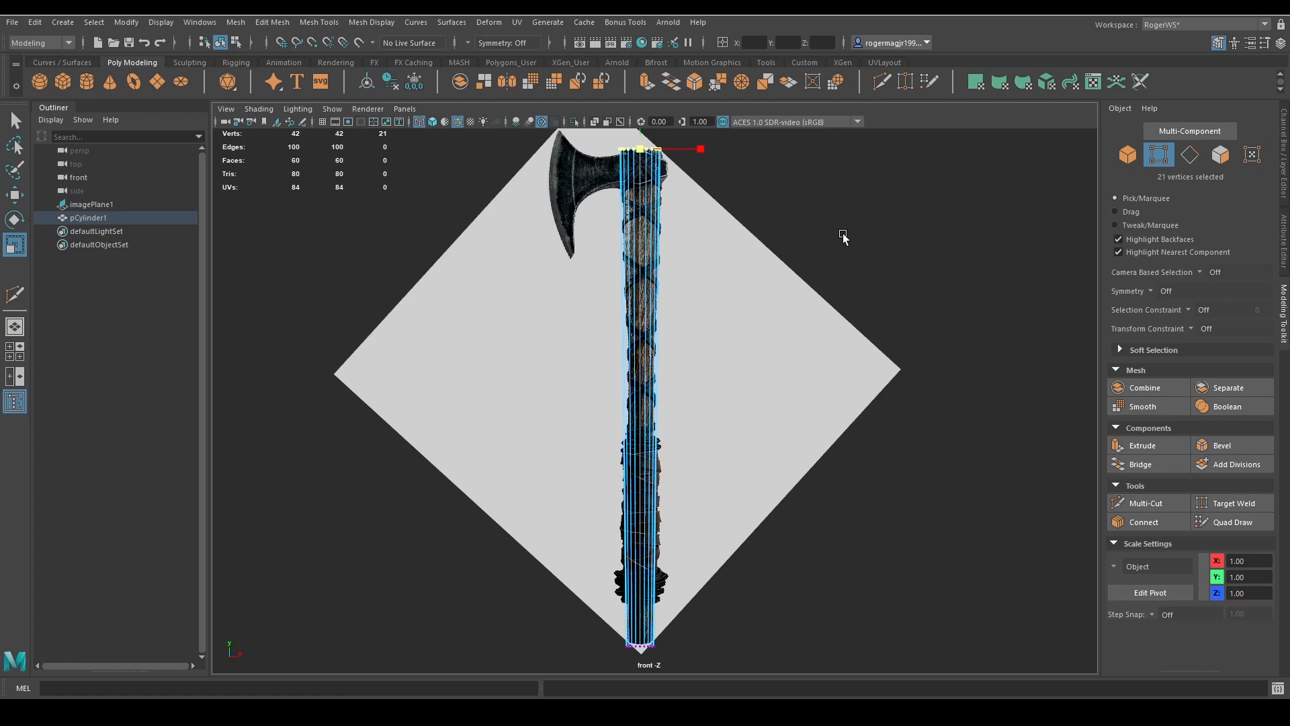
alt+middle_drag(699, 279, 680, 214)
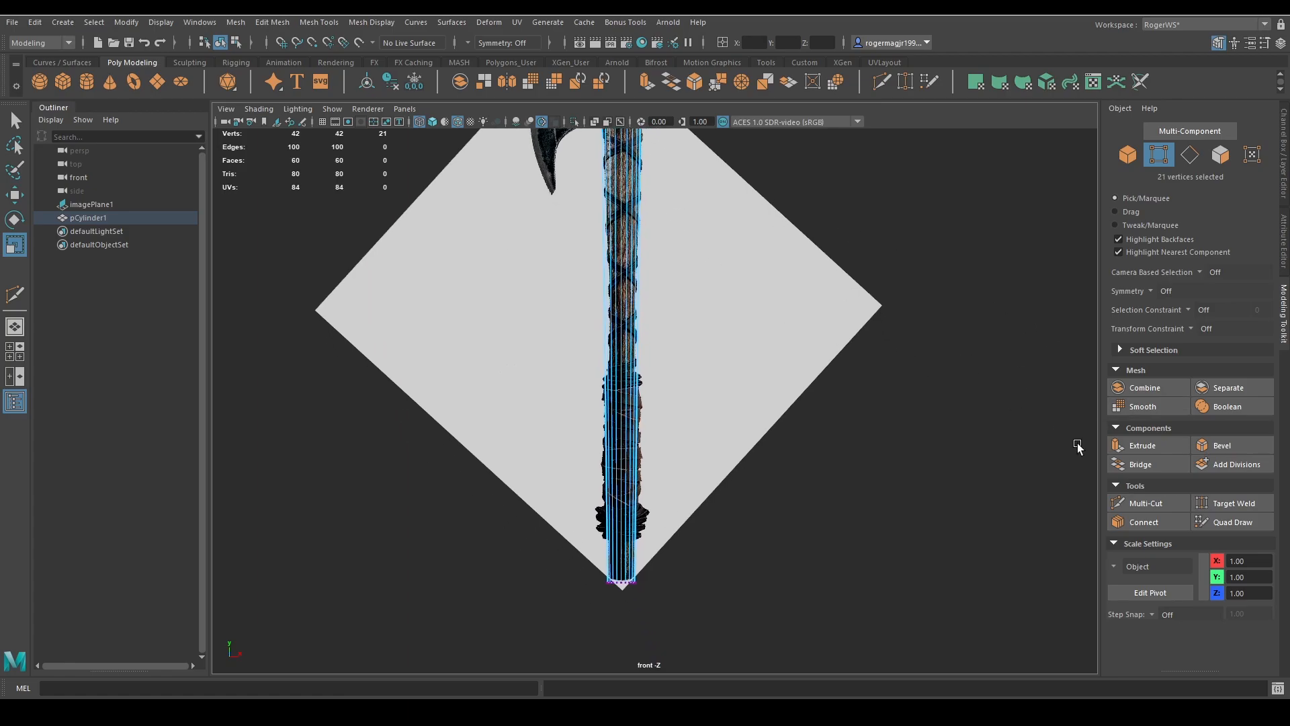
click(1137, 506)
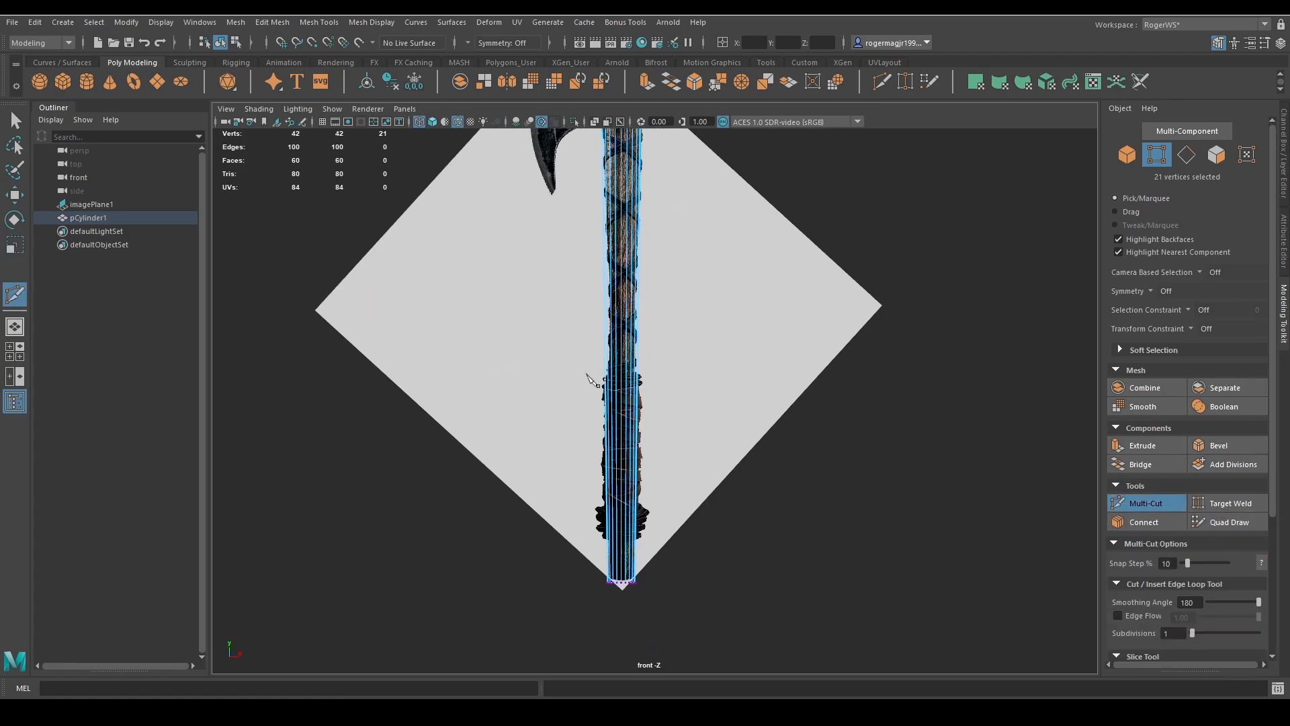
ctrl+click(628, 327)
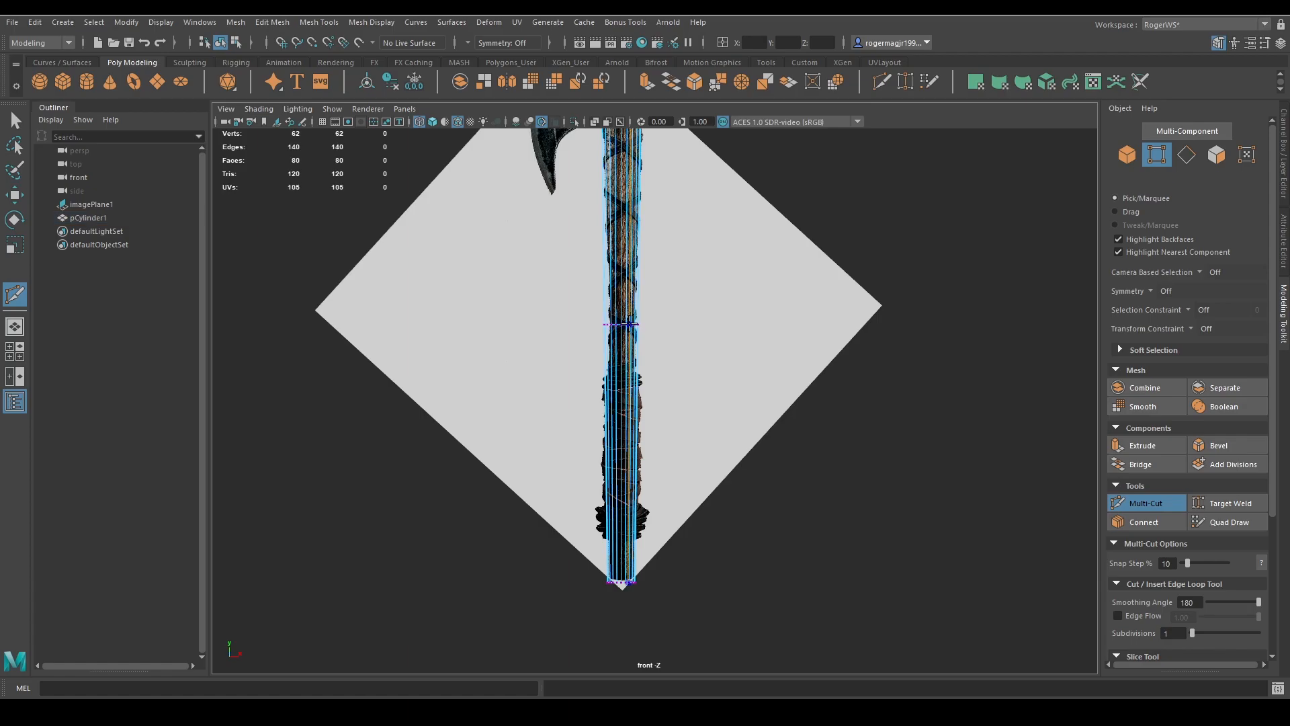
key(q)
Select the new edge loop's ring of vertices and scale it down to match the handle's width there
scroll(685, 294, up, 4)
scroll(707, 355, down, 4)
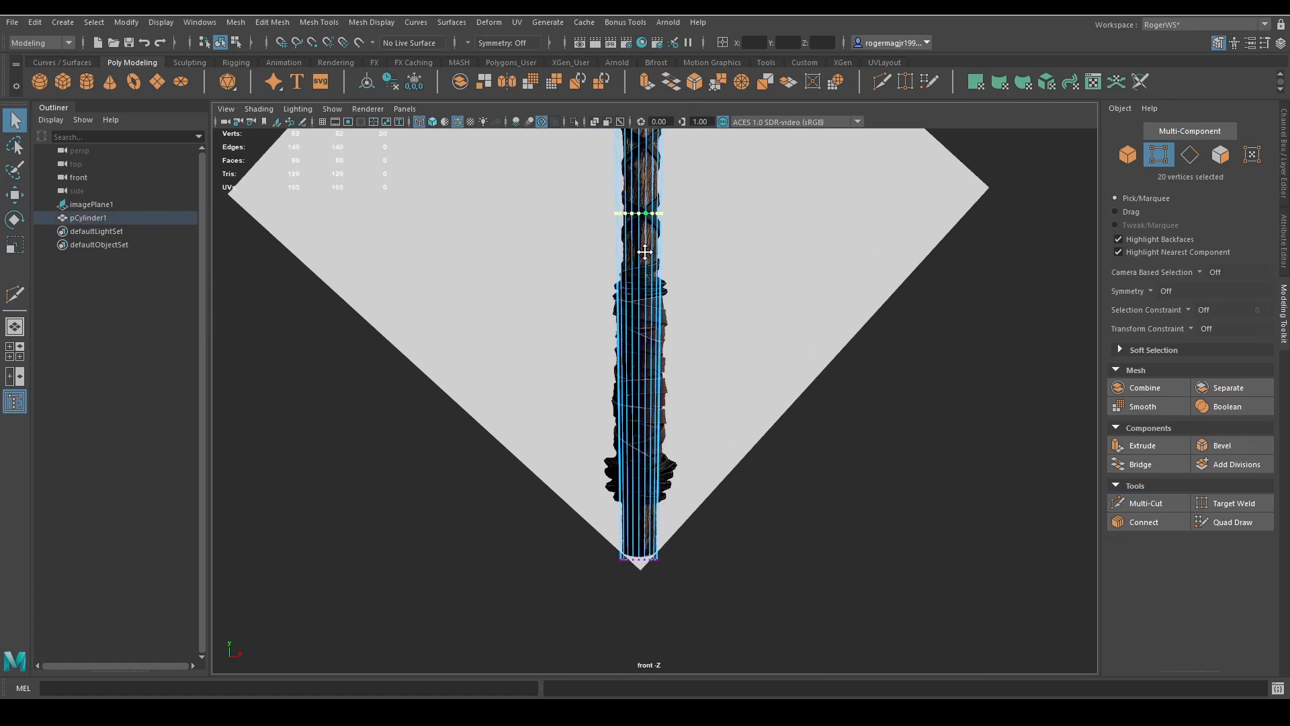
scroll(616, 312, up, 4)
scroll(619, 316, down, 4)
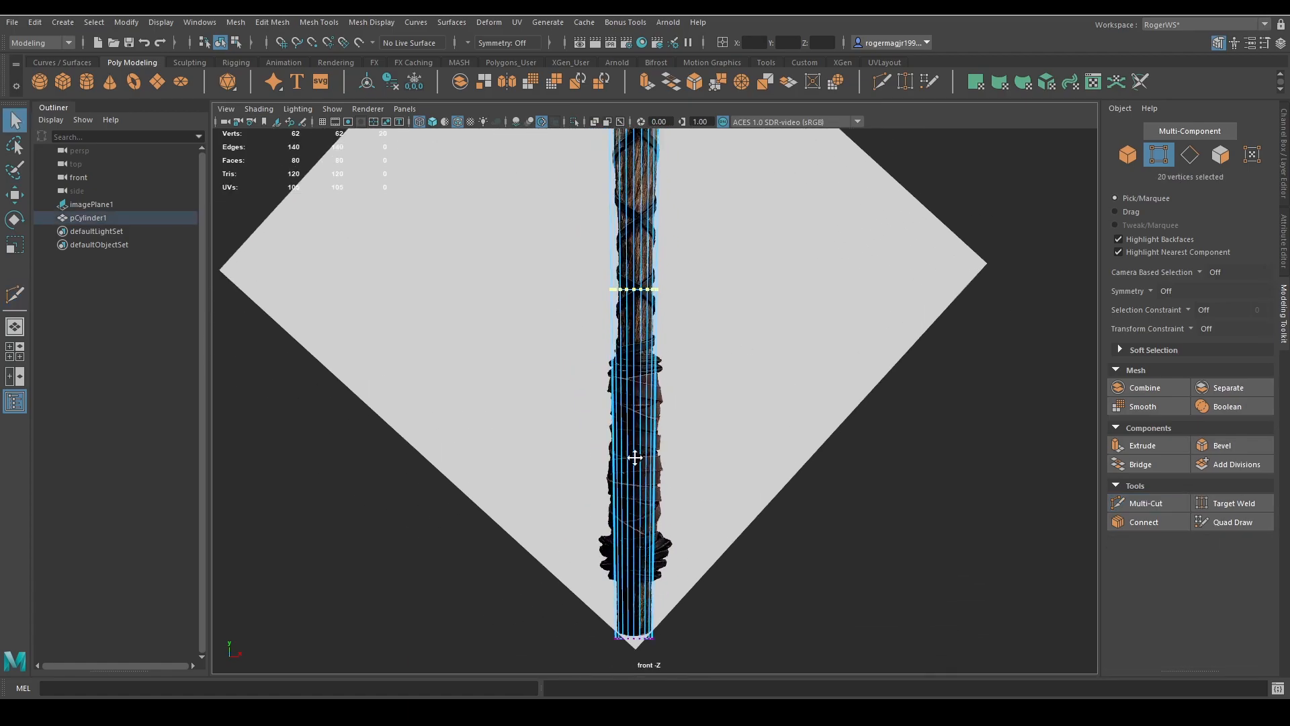
scroll(600, 381, up, 4)
scroll(600, 381, down, 4)
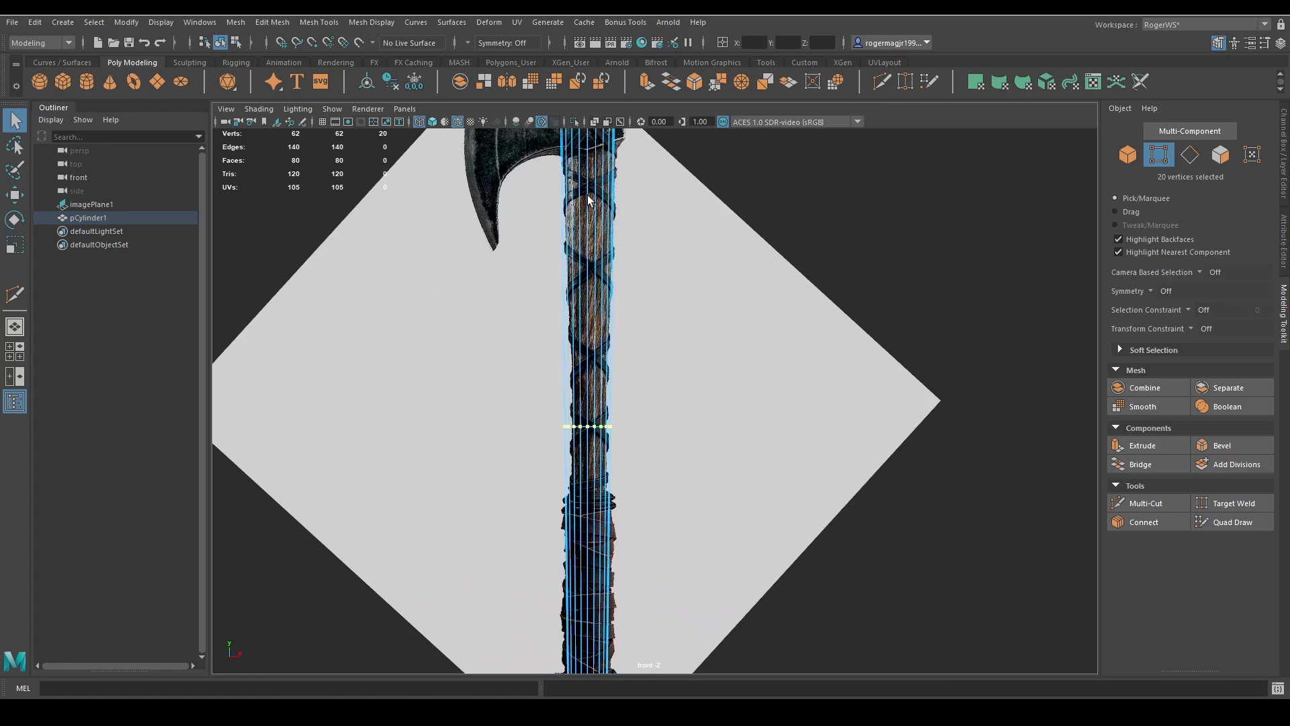
scroll(642, 179, up, 4)
scroll(628, 369, up, 2)
key(r)
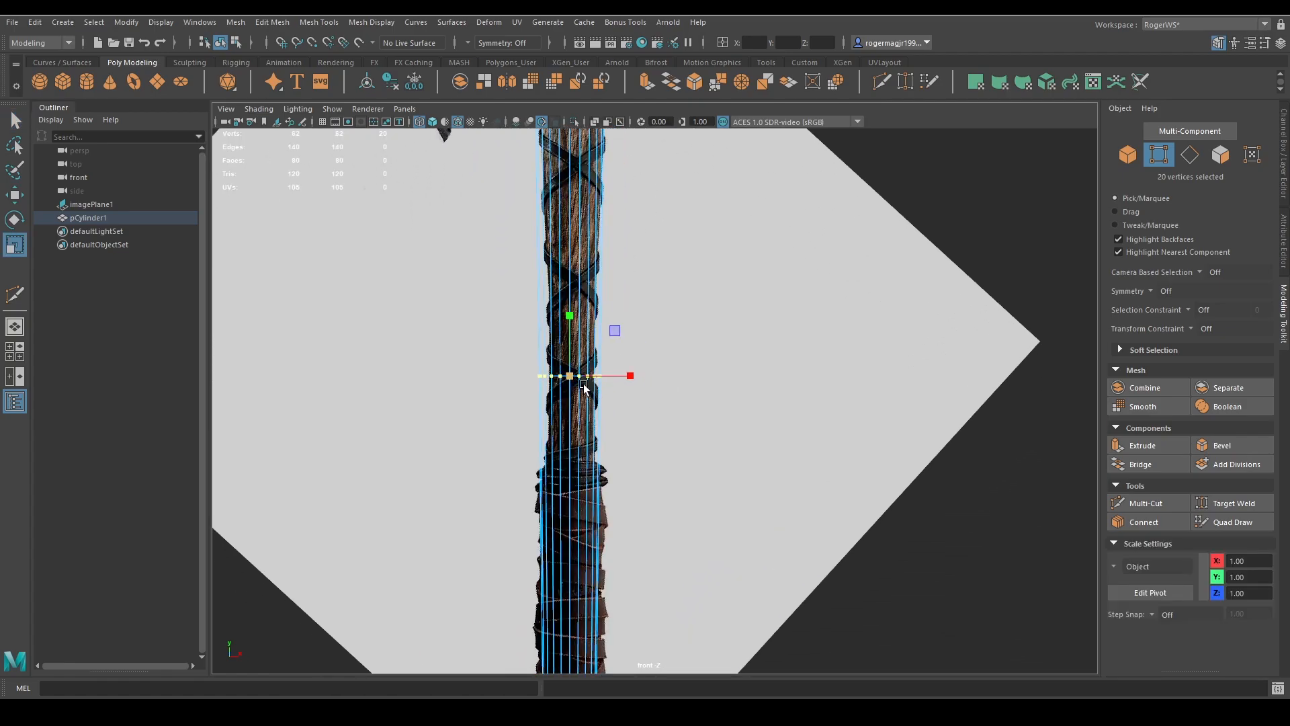
scroll(613, 300, down, 2)
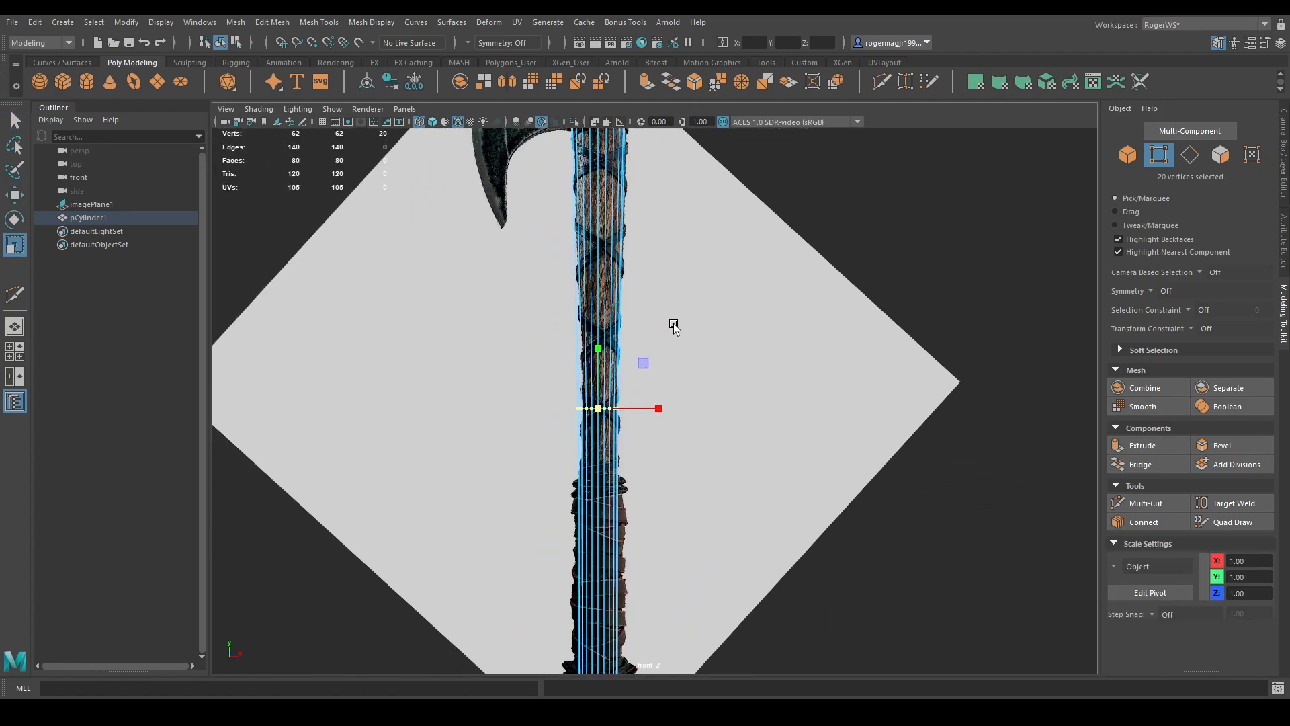
Insert a second edge loop higher up the handle with Multi-Cut and scale its vertices down to the reference's width
key(q)
key(ctrl+shift+x)
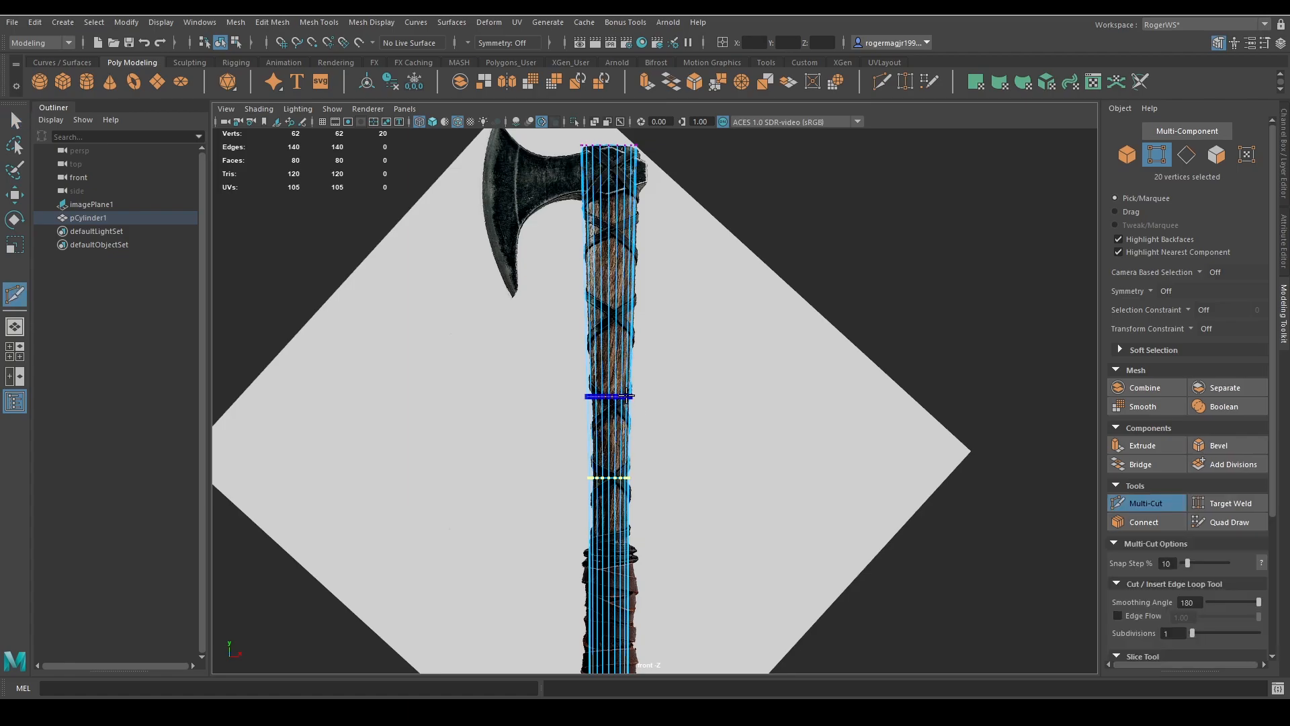
ctrl+click(628, 396)
key(q)
drag(672, 384, 608, 398)
key(r)
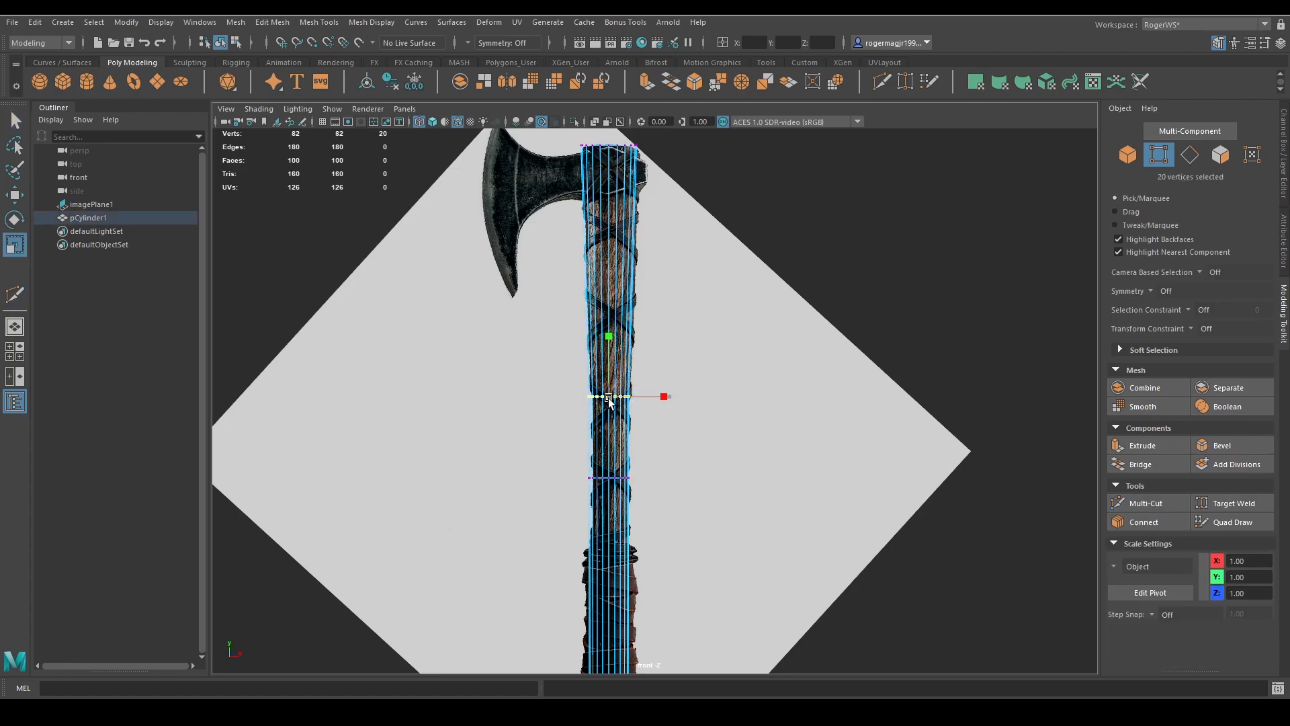
Toggle the REF layer's visibility off and on to compare the handle's silhouette with the reference image
alt+middle_drag(639, 618, 637, 383)
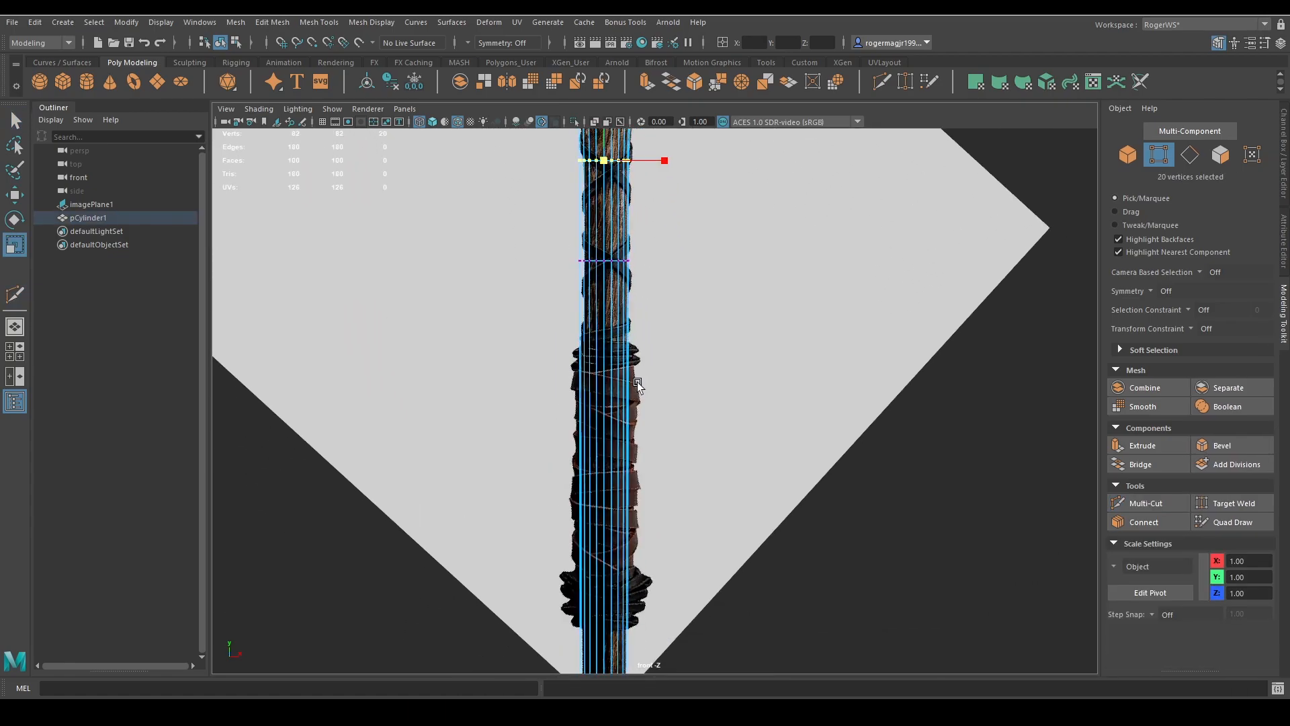
scroll(638, 383, down, 1)
scroll(749, 262, down, 2)
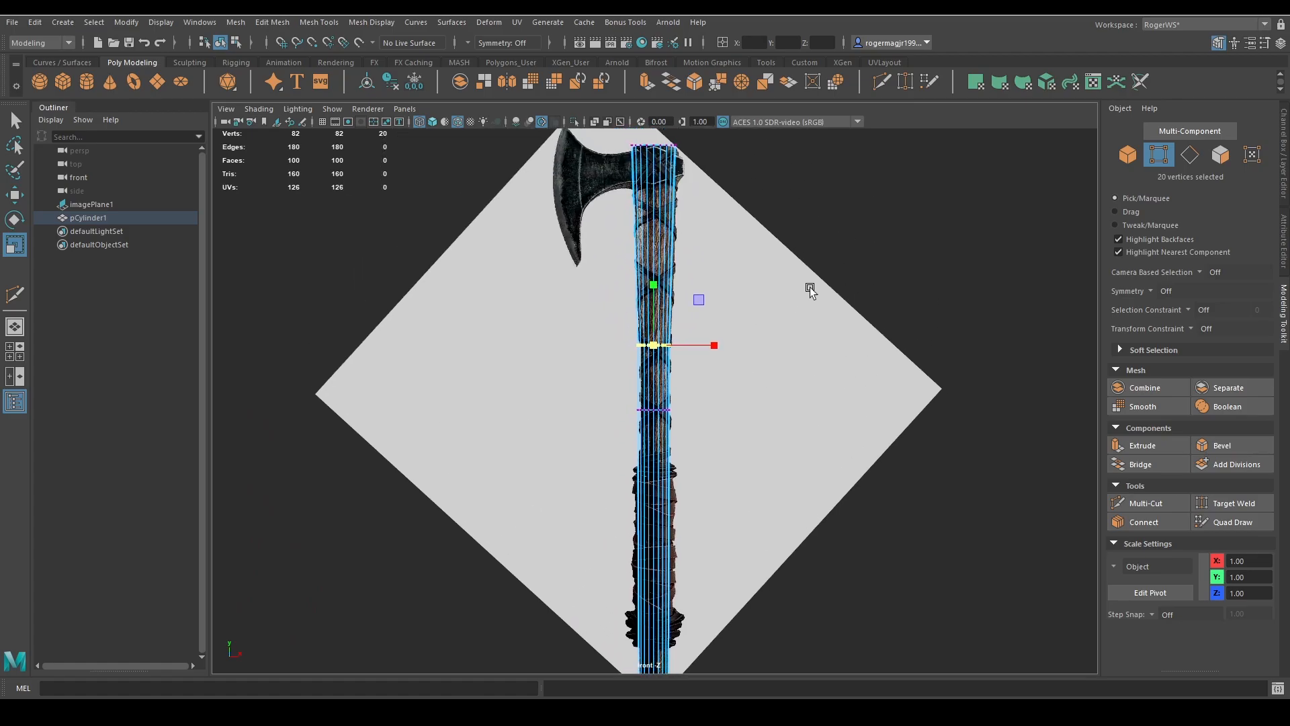
key(space)
drag(809, 288, 683, 394)
key(q)
key(space)
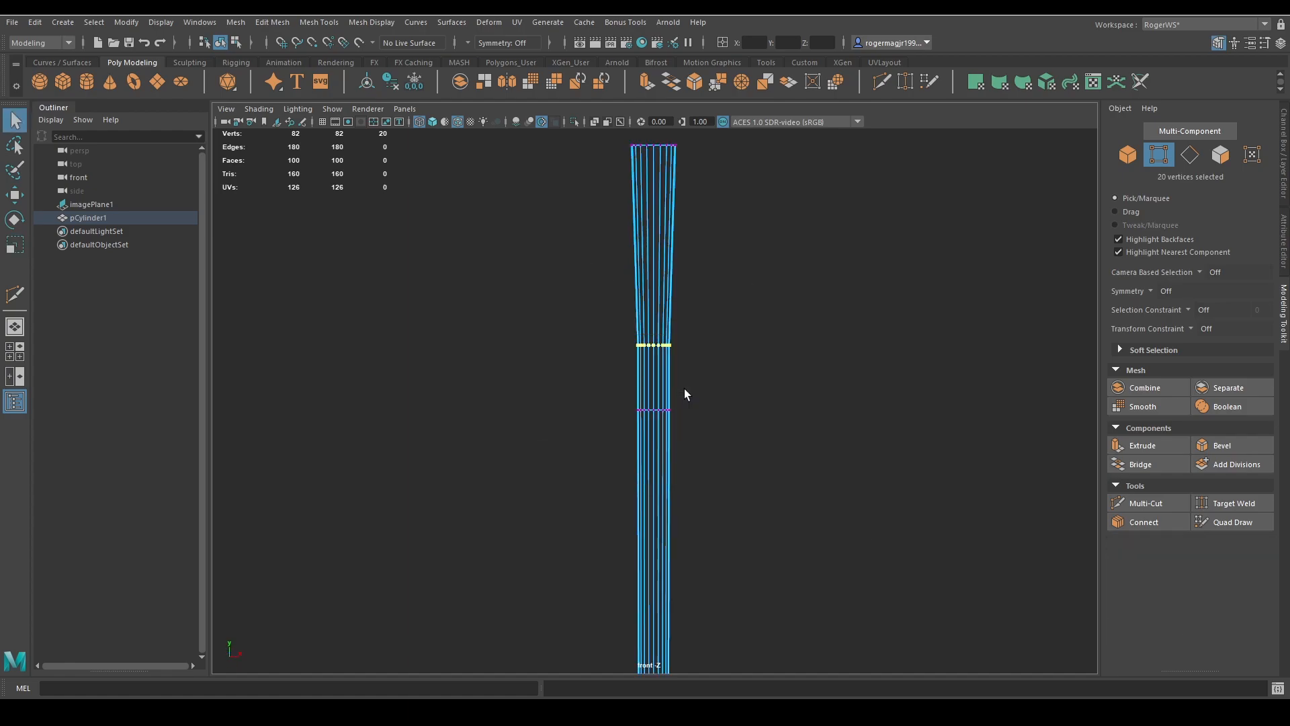
click(1284, 141)
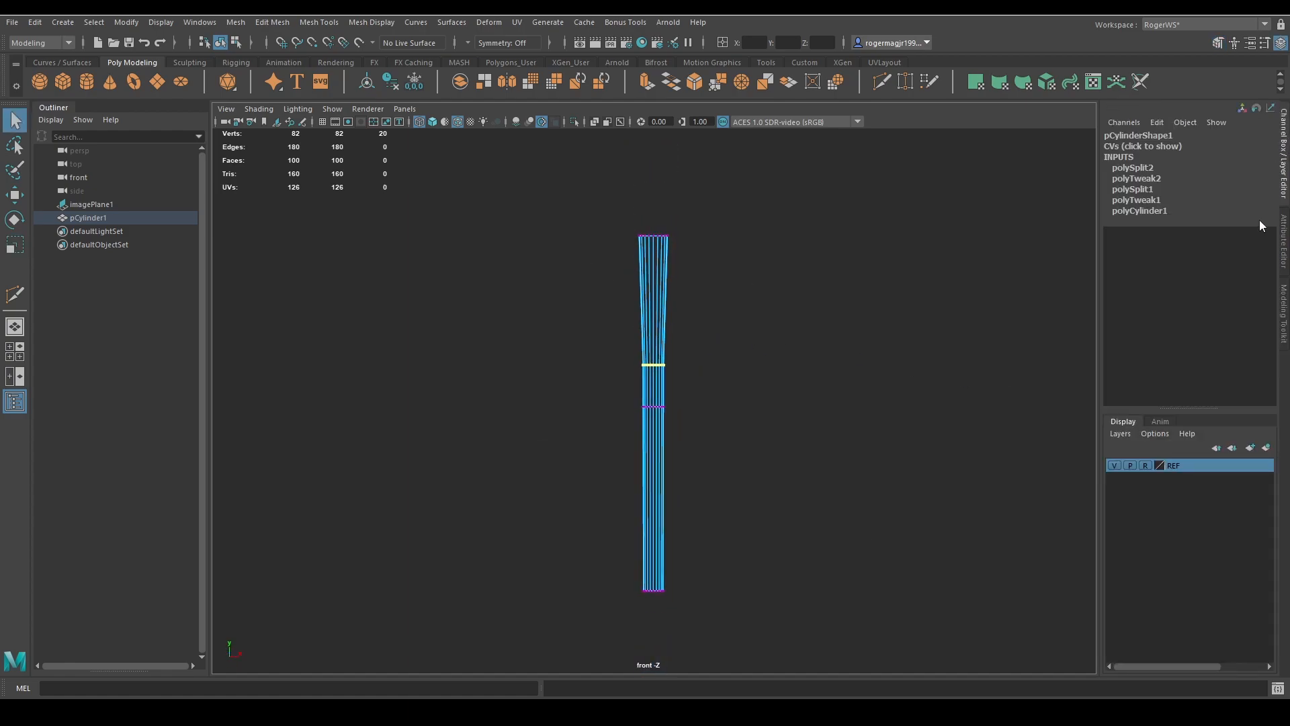
click(1114, 465)
scroll(869, 377, up, 5)
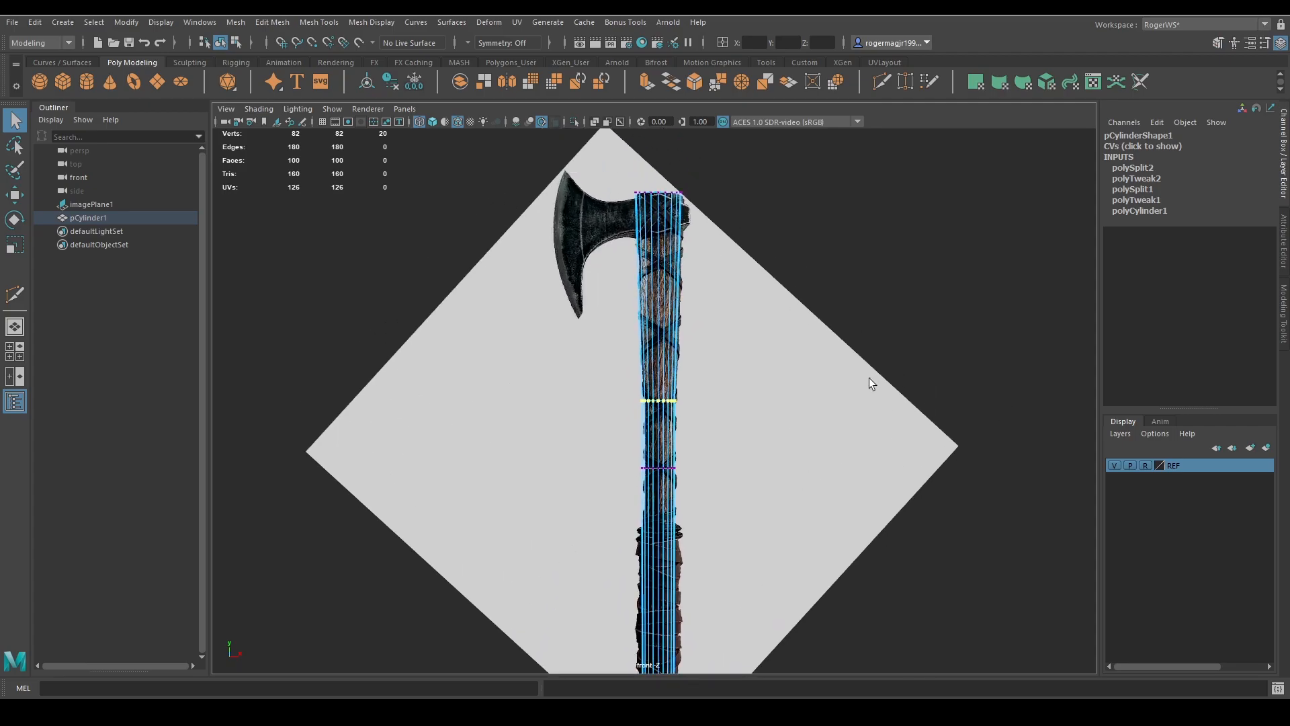
scroll(639, 188, up, 1)
scroll(923, 388, down, 1)
alt+middle_drag(923, 388, 706, 327)
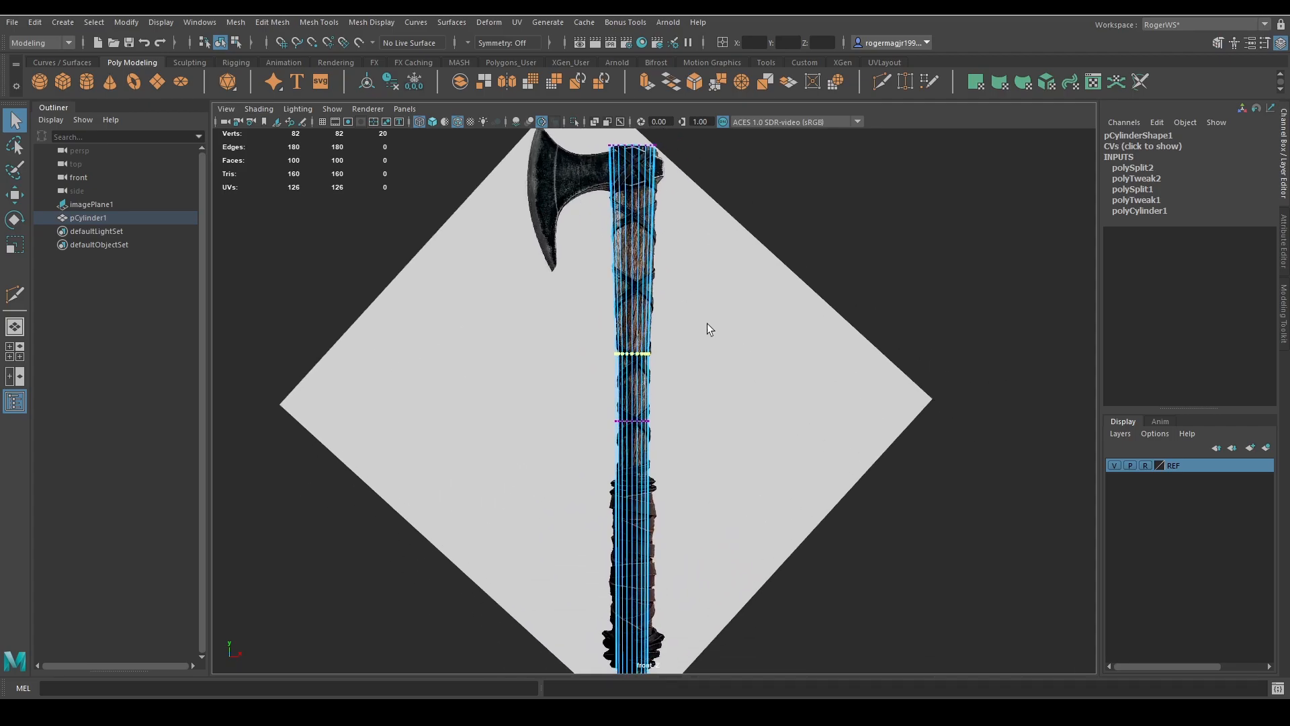
click(1113, 465)
click(1112, 465)
click(1112, 465)
click(1112, 465)
Create a polygon cube, scaled to 4.25, and place it over the axe head's socket at X 0.959, Y 28.911
scroll(766, 346, up, 5)
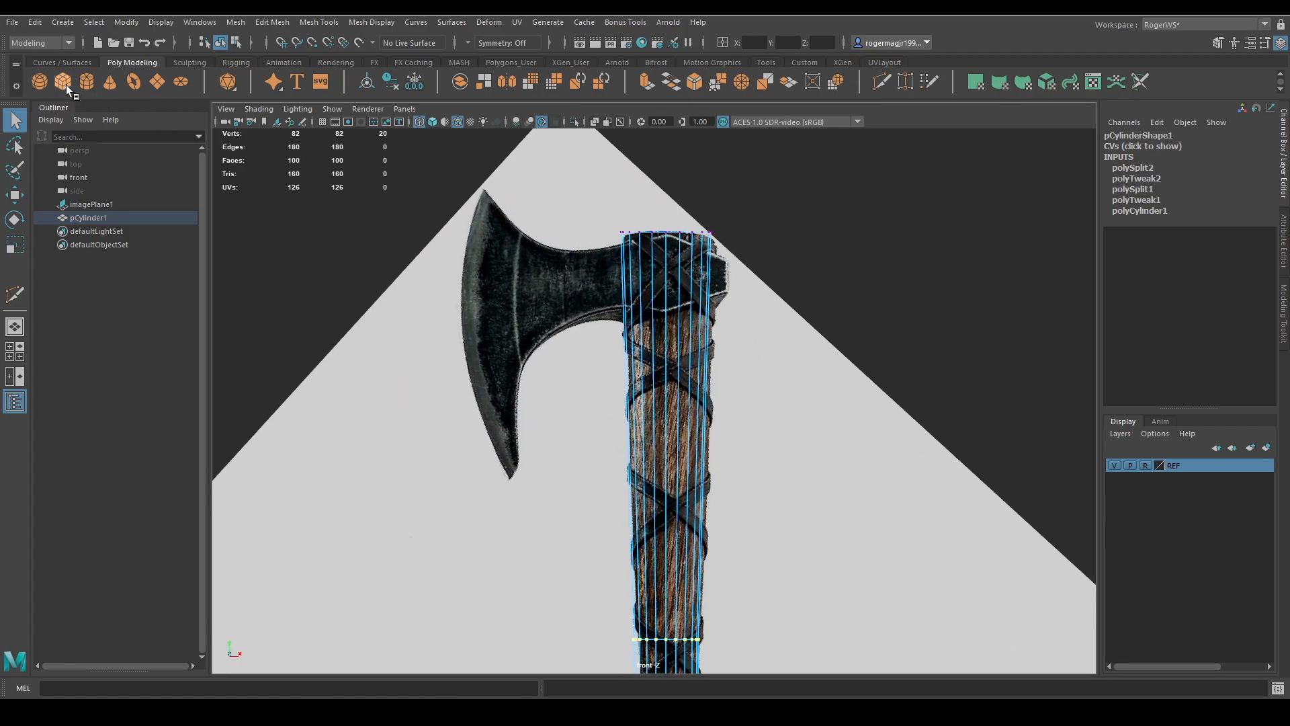
click(62, 82)
scroll(783, 300, down, 4)
key(w)
drag(655, 587, 714, 344)
key(r)
key(w)
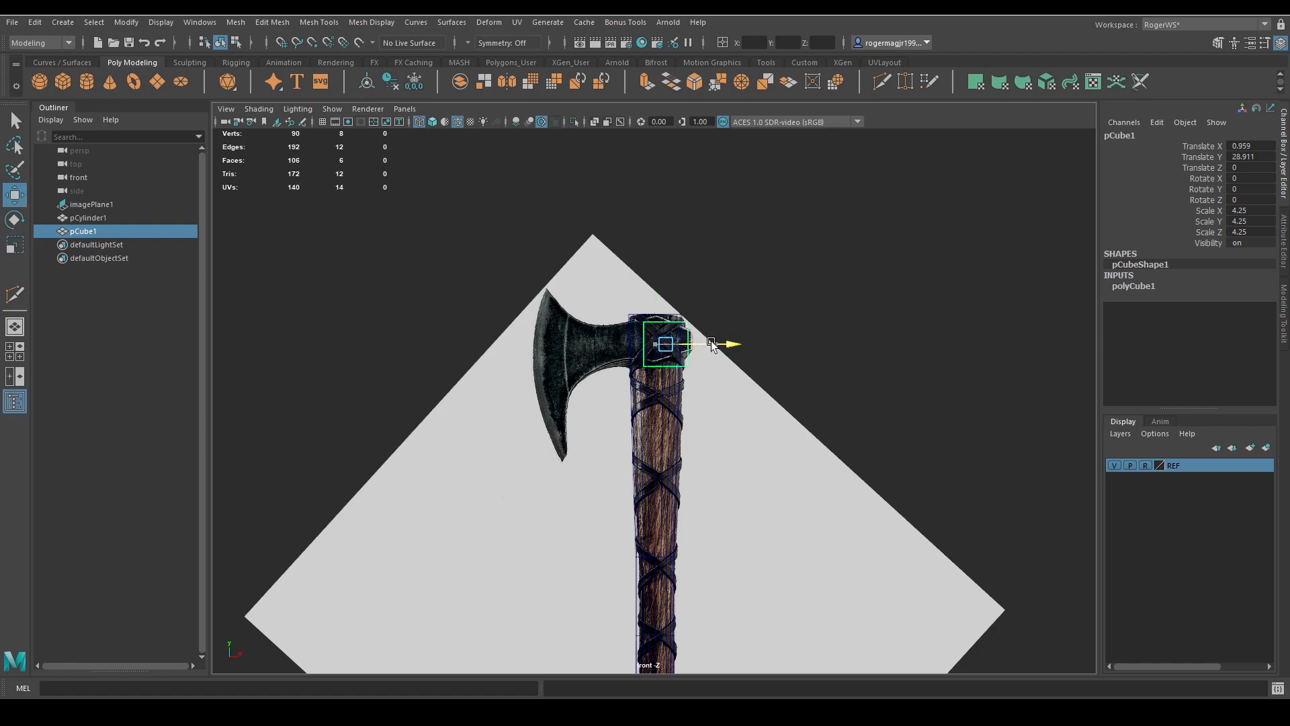
Delete five of the cube's faces, leaving a single flat face over the axe head's socket
key(q)
key(F11)
drag(807, 232, 578, 430)
key(Delete)
scroll(730, 354, up, 3)
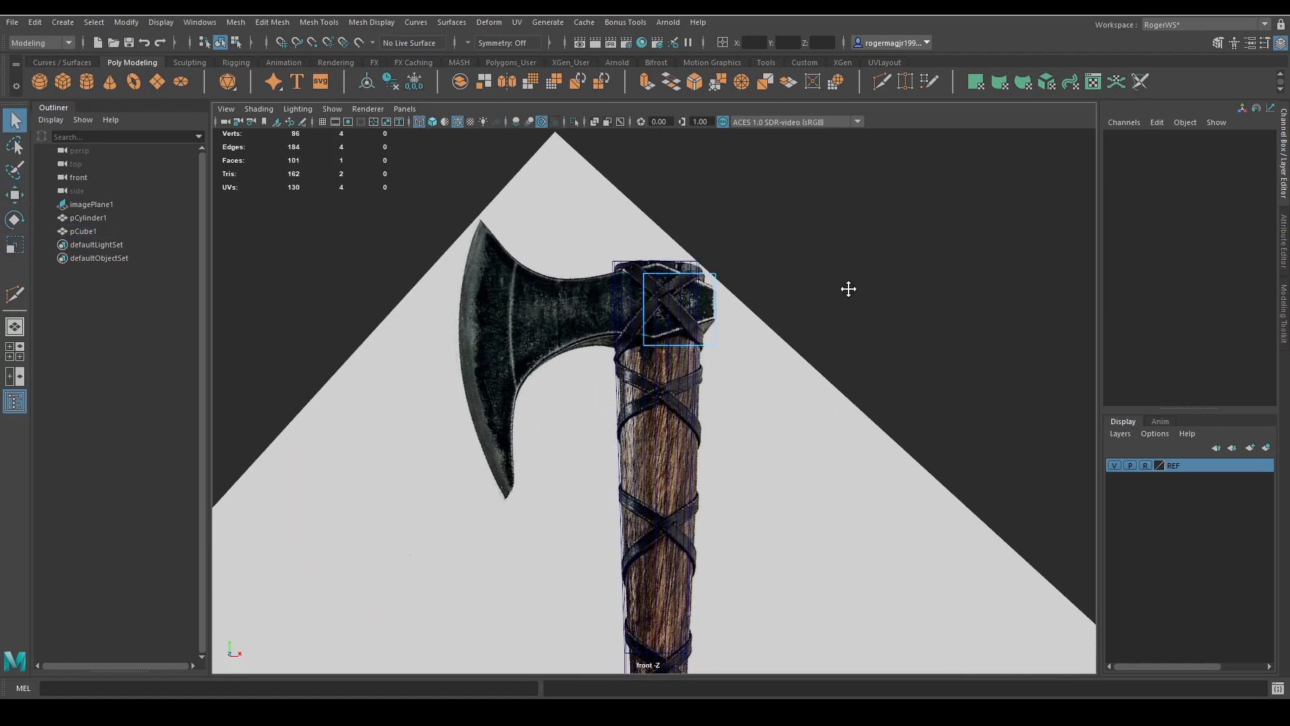
Move the flat face's blade-side edge out to the axe's cutting edge and scale it taller to flare towards the blade
key(F10)
click(662, 323)
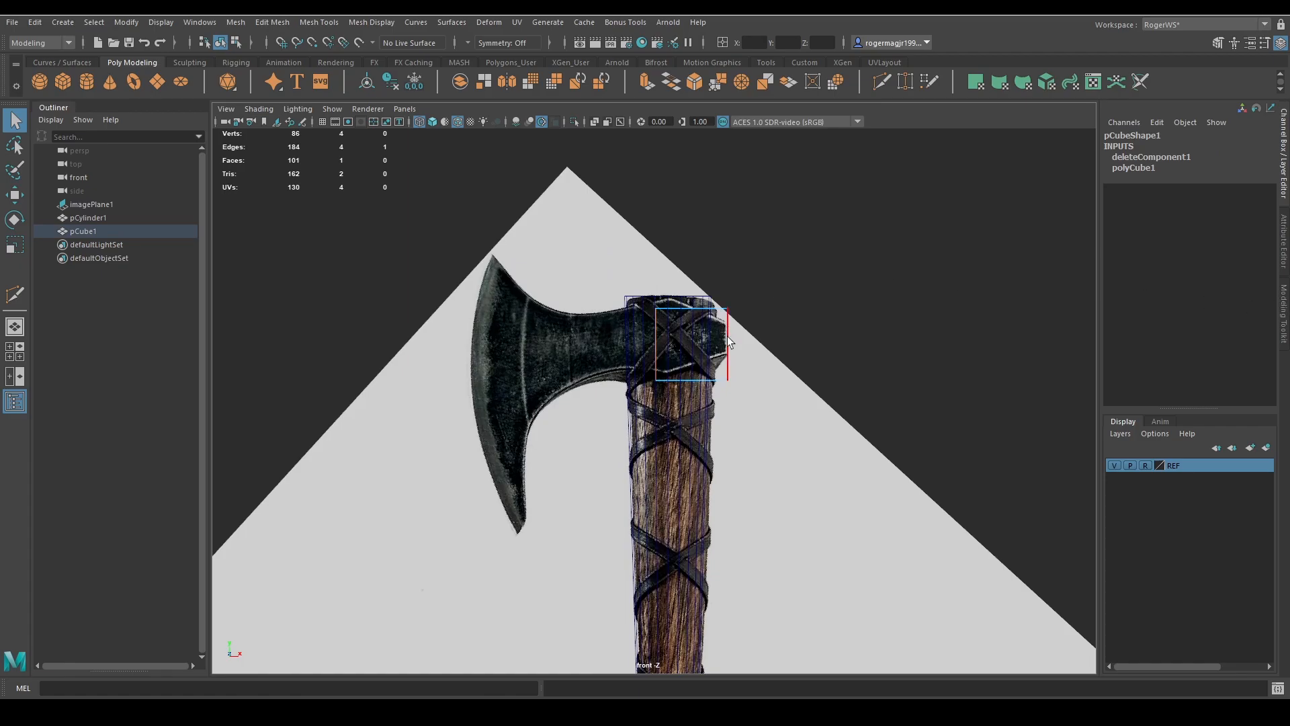
right_drag(727, 336, 718, 297)
key(w)
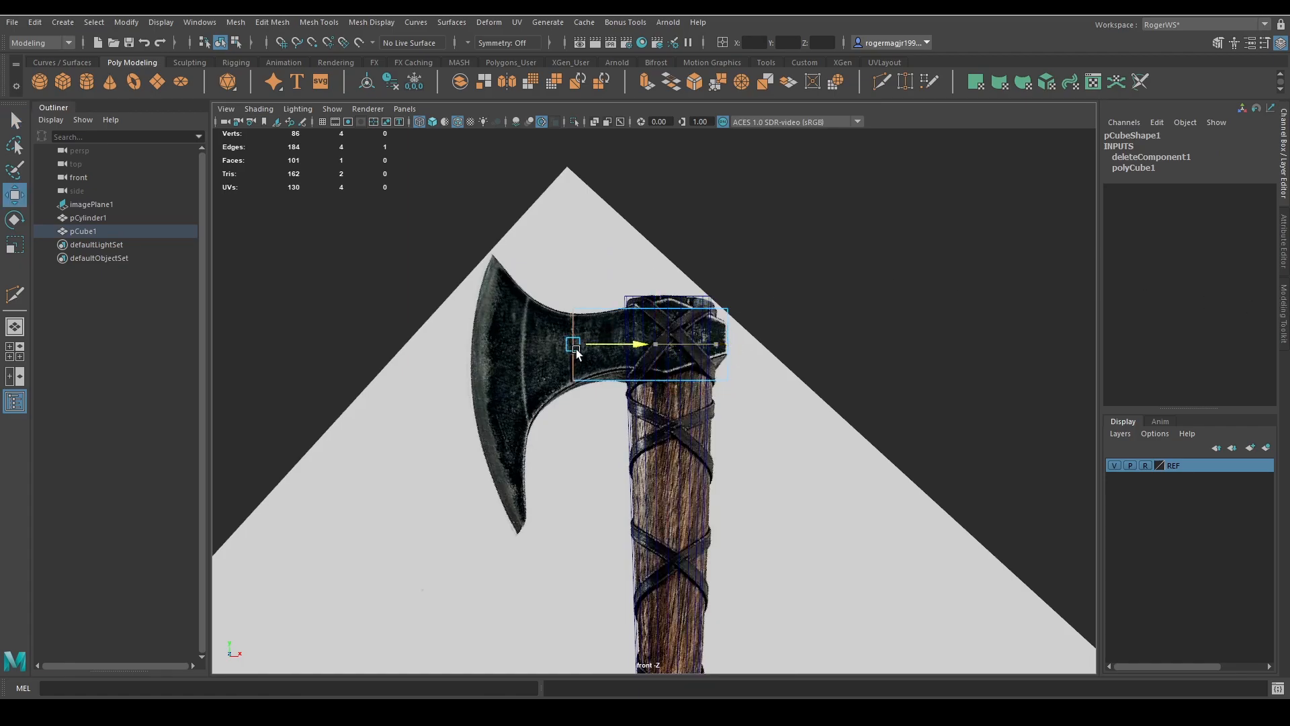
drag(577, 353, 479, 353)
key(r)
drag(475, 282, 463, 202)
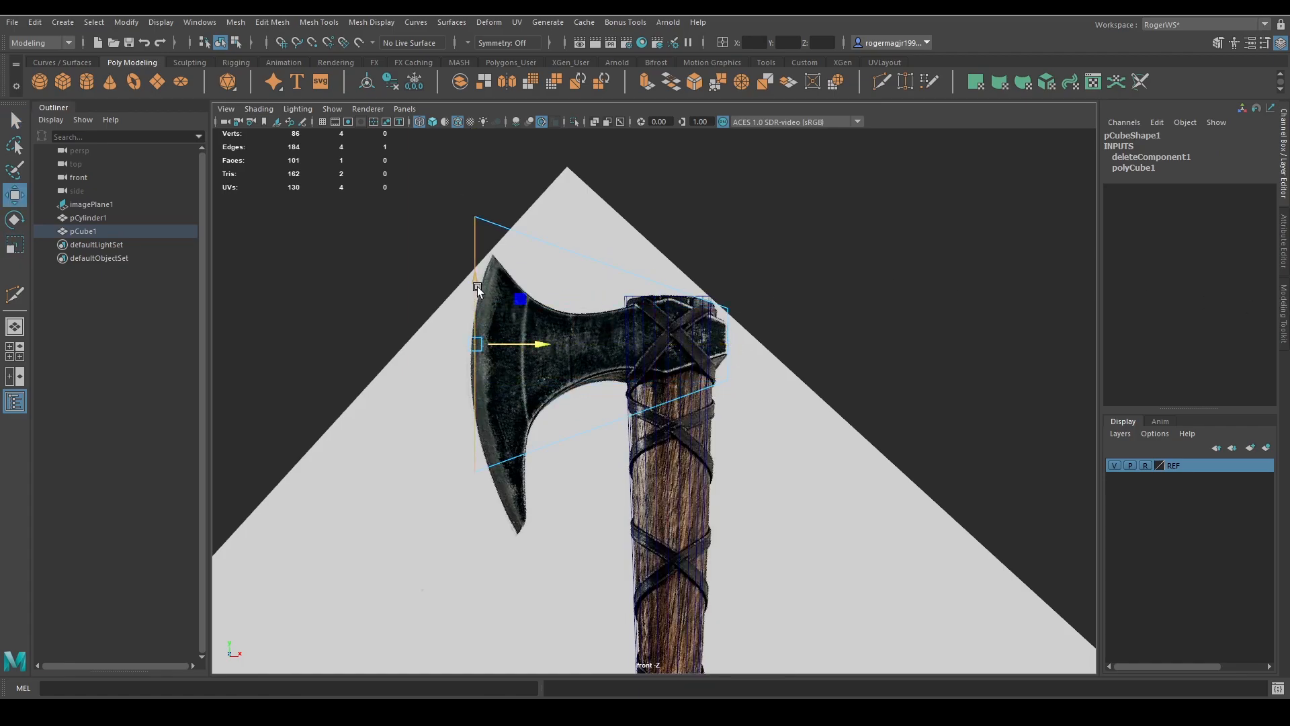
drag(477, 286, 470, 279)
key(q)
Switch to the shaded perspective view and scale the handle cylinder along its depth to flatten it
key(space)
drag(827, 243, 827, 244)
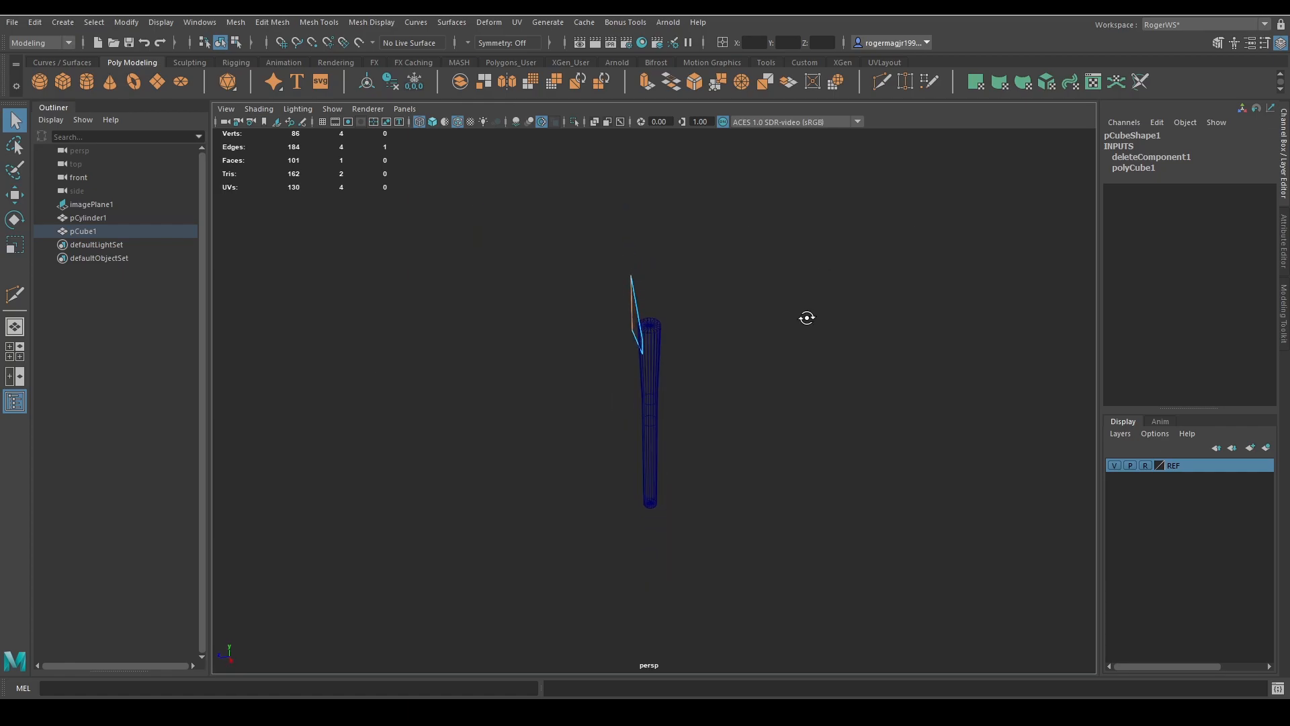
mouse_move(807, 317)
alt+mouse_down()
mouse_move(852, 306)
mouse_move(718, 326)
mouse_move(768, 370)
mouse_move(753, 380)
mouse_move(789, 383)
mouse_move(769, 324)
alt+mouse_up()
key(5)
click(650, 411)
alt+middle_drag(770, 324, 782, 314)
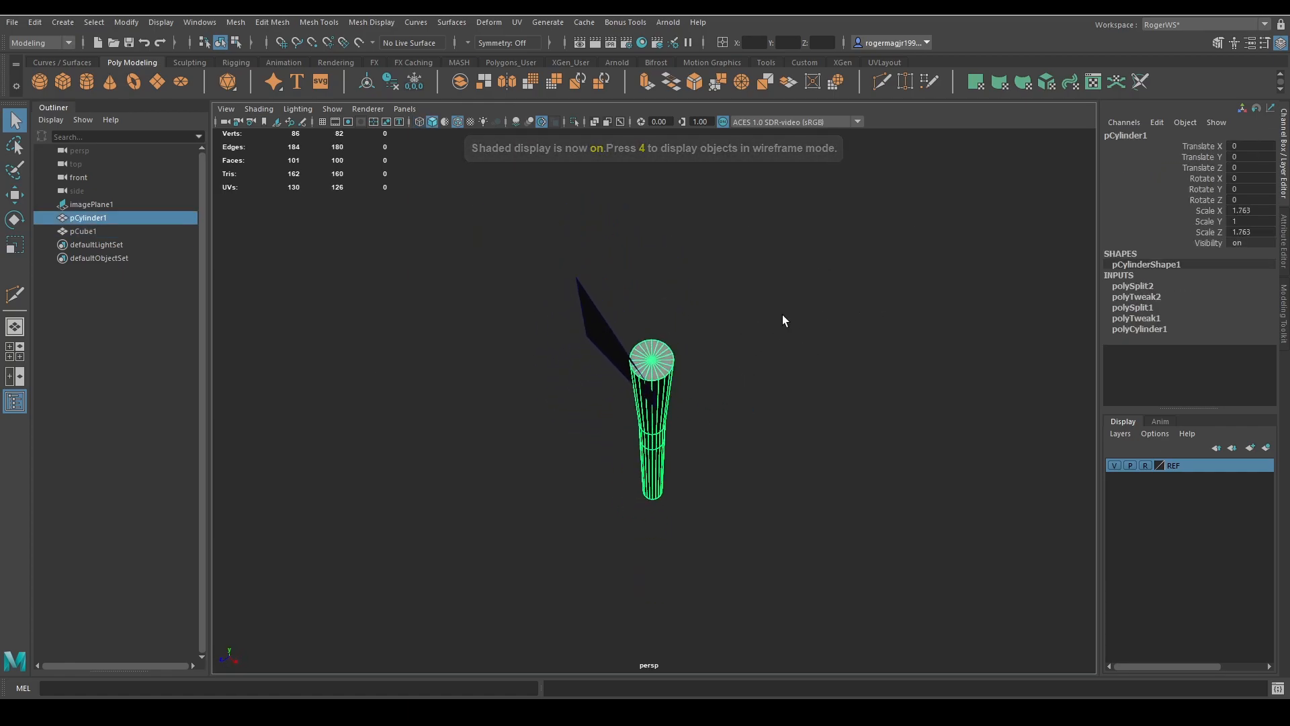
key(r)
alt+drag(781, 317, 776, 313)
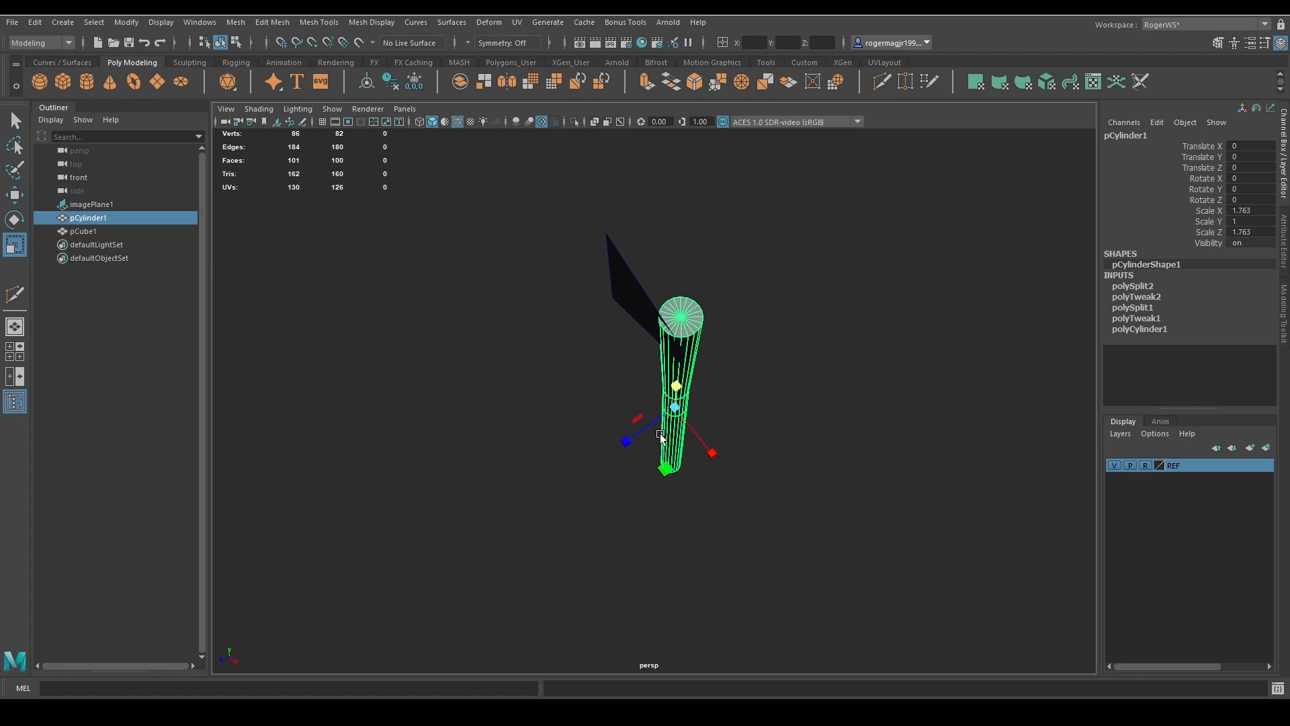
drag(625, 441, 718, 416)
Scale the handle's vertices from the top cap down through the two middle rings narrower in depth, leaving out the bottom cap
key(q)
key(F9)
drag(575, 192, 801, 475)
alt+drag(761, 408, 678, 395)
key(r)
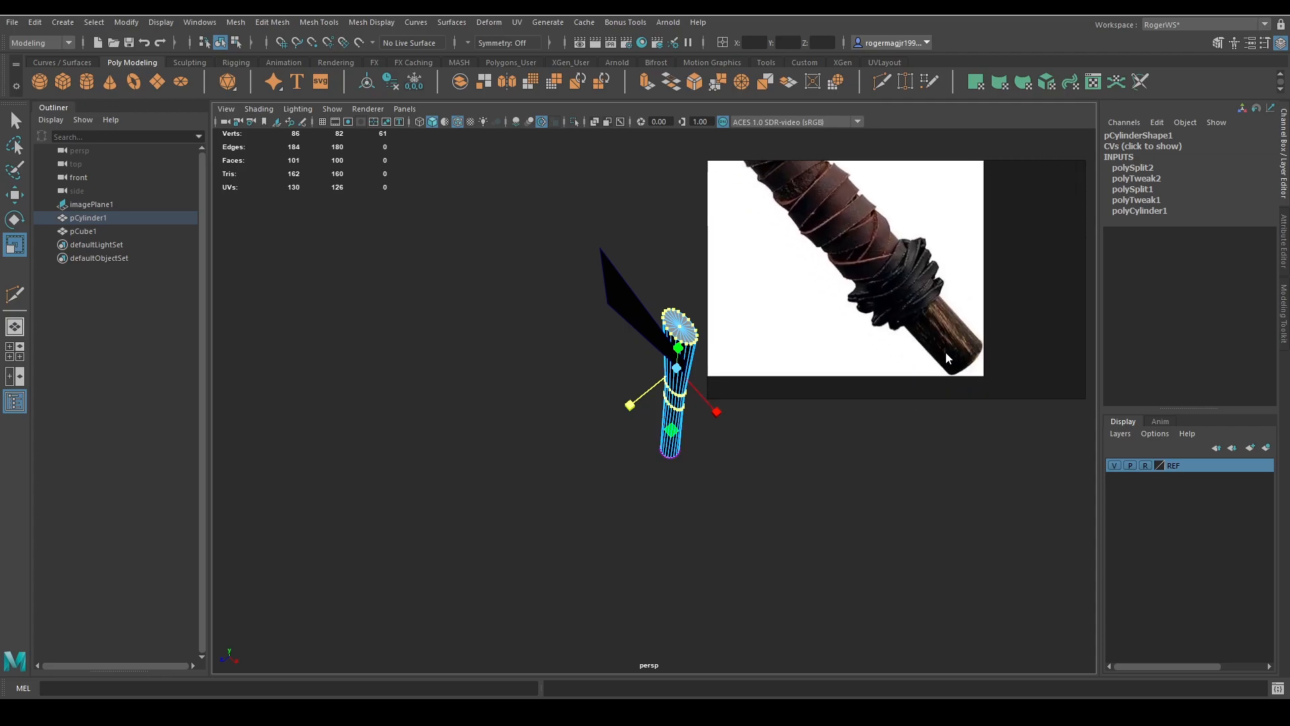
alt+drag(726, 426, 714, 356)
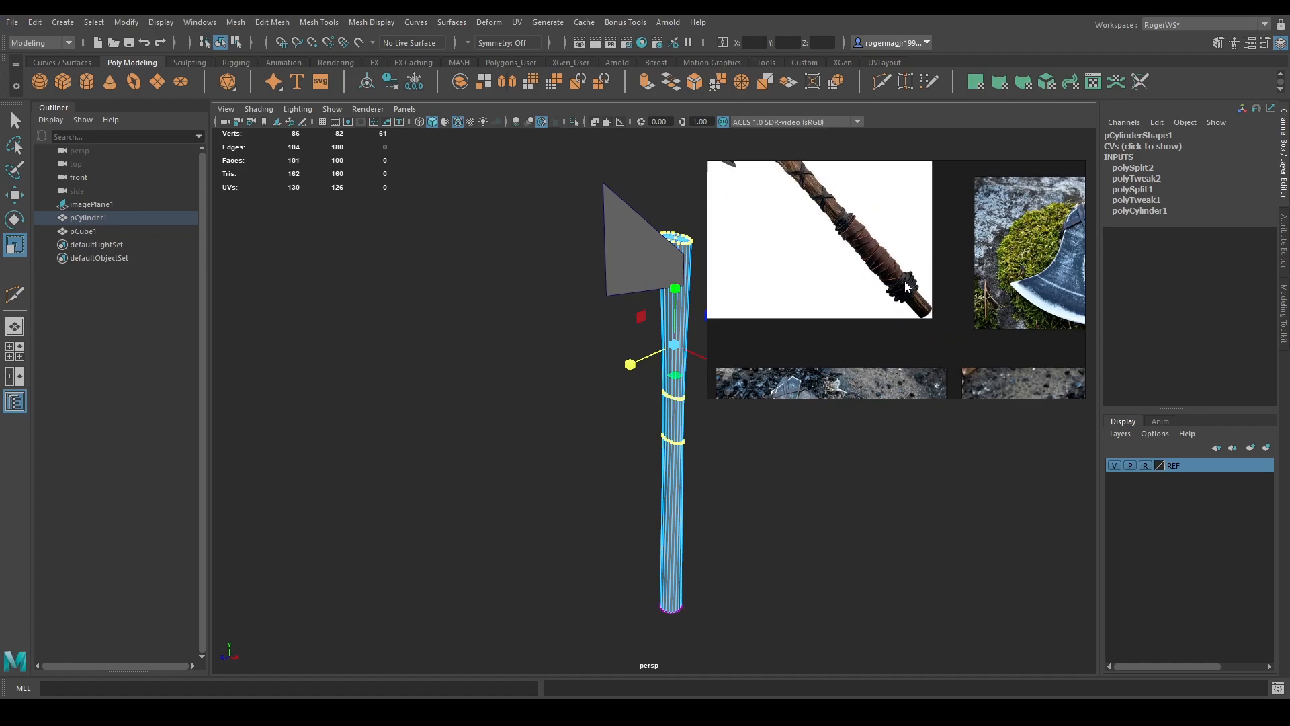
alt+drag(1072, 292, 707, 363)
key(q)
key(r)
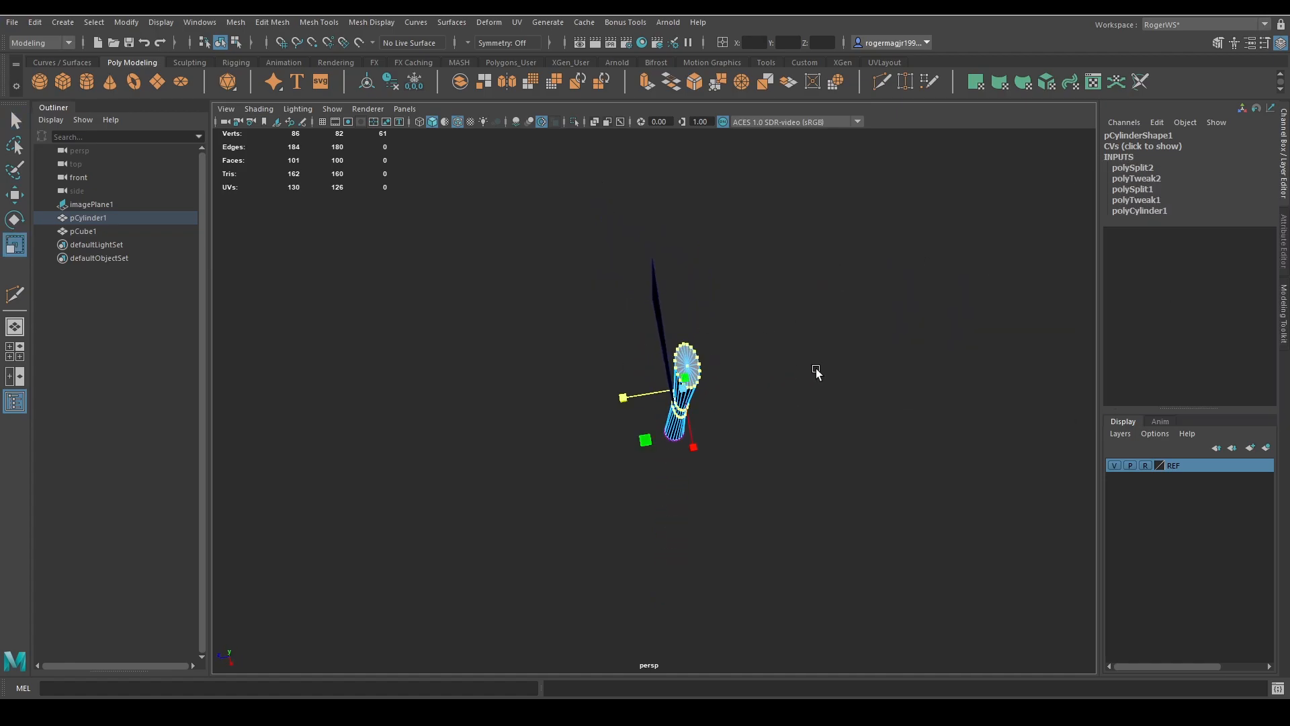
scroll(818, 368, up, 3)
mouse_move(681, 424)
alt+mouse_down()
mouse_move(858, 318)
mouse_move(734, 307)
mouse_move(705, 325)
alt+mouse_up()
Scale only the handle's two middle vertex rings along their depth to even out its side profile
key(q)
key(F8)
click(853, 309)
key(f)
key(alt+5)
click(703, 325)
right_drag(793, 294, 713, 299)
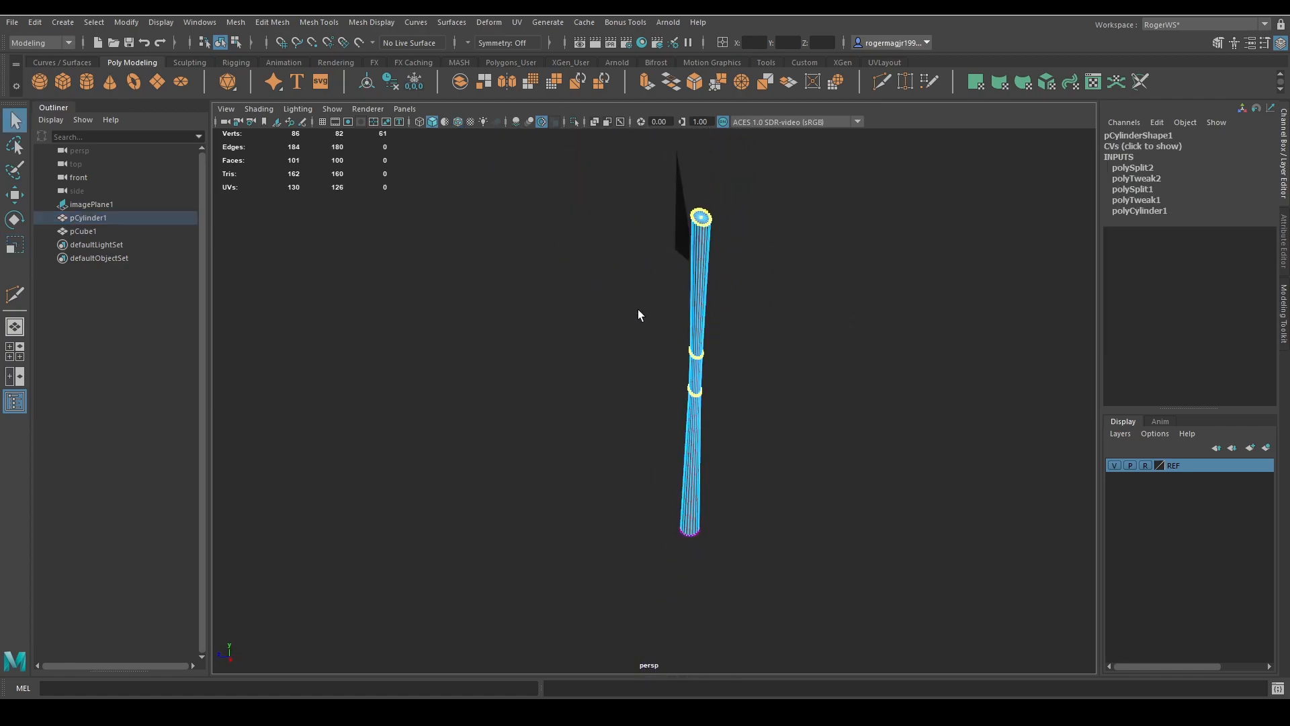
drag(639, 313, 757, 423)
key(r)
drag(655, 373, 629, 381)
mouse_move(799, 356)
alt+mouse_down()
mouse_move(812, 365)
mouse_move(757, 325)
mouse_move(682, 435)
mouse_move(805, 344)
alt+mouse_up()
key(q)
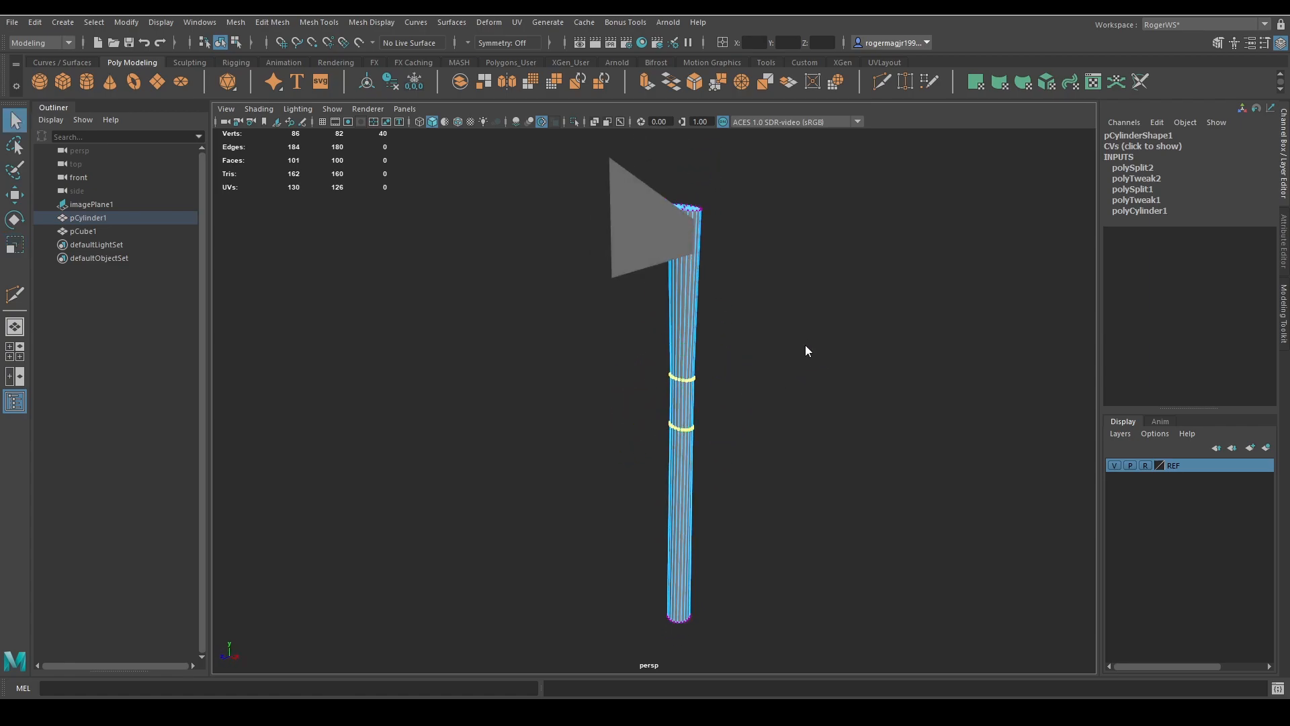
Check the handle from the side and readjust the depth of its two middle vertex rings
click(805, 345)
alt+right_drag(805, 345, 758, 367)
alt+drag(757, 366, 667, 379)
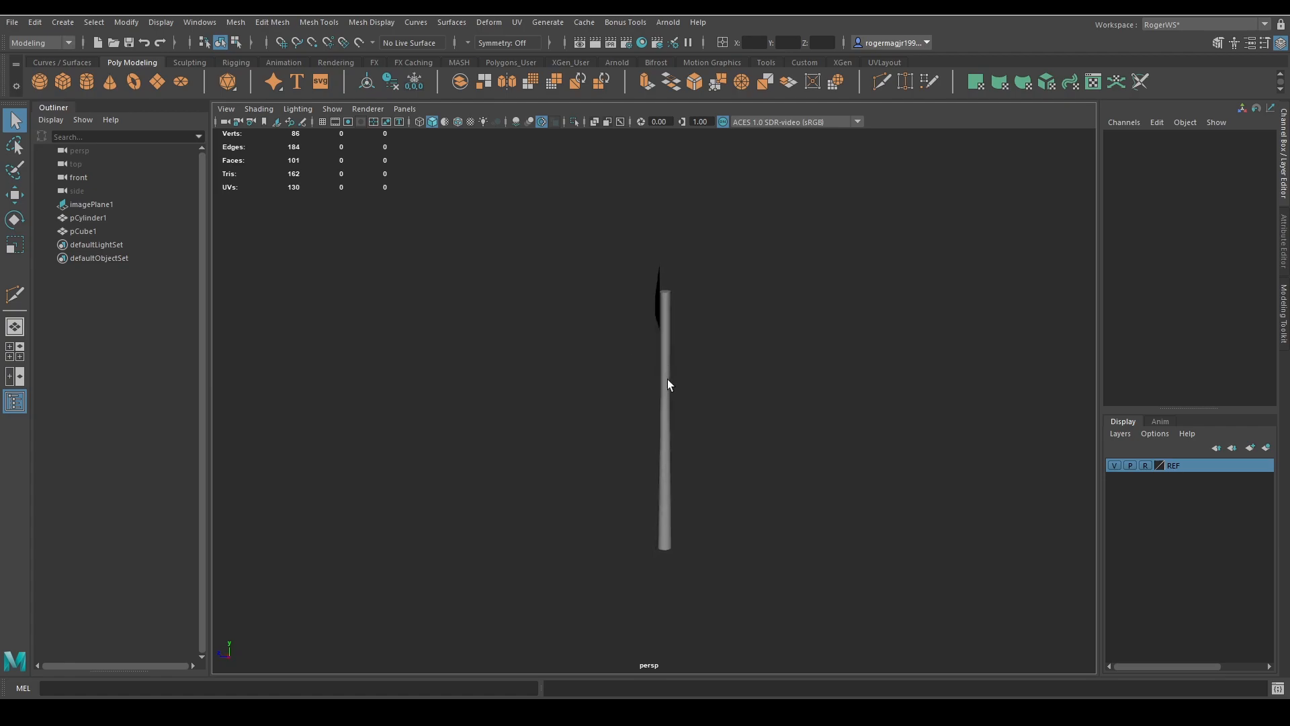
click(667, 379)
alt+right_drag(667, 379, 809, 368)
key(r)
mouse_move(612, 406)
mouse_down()
mouse_move(644, 411)
mouse_move(768, 365)
mouse_move(783, 432)
mouse_up()
key(q)
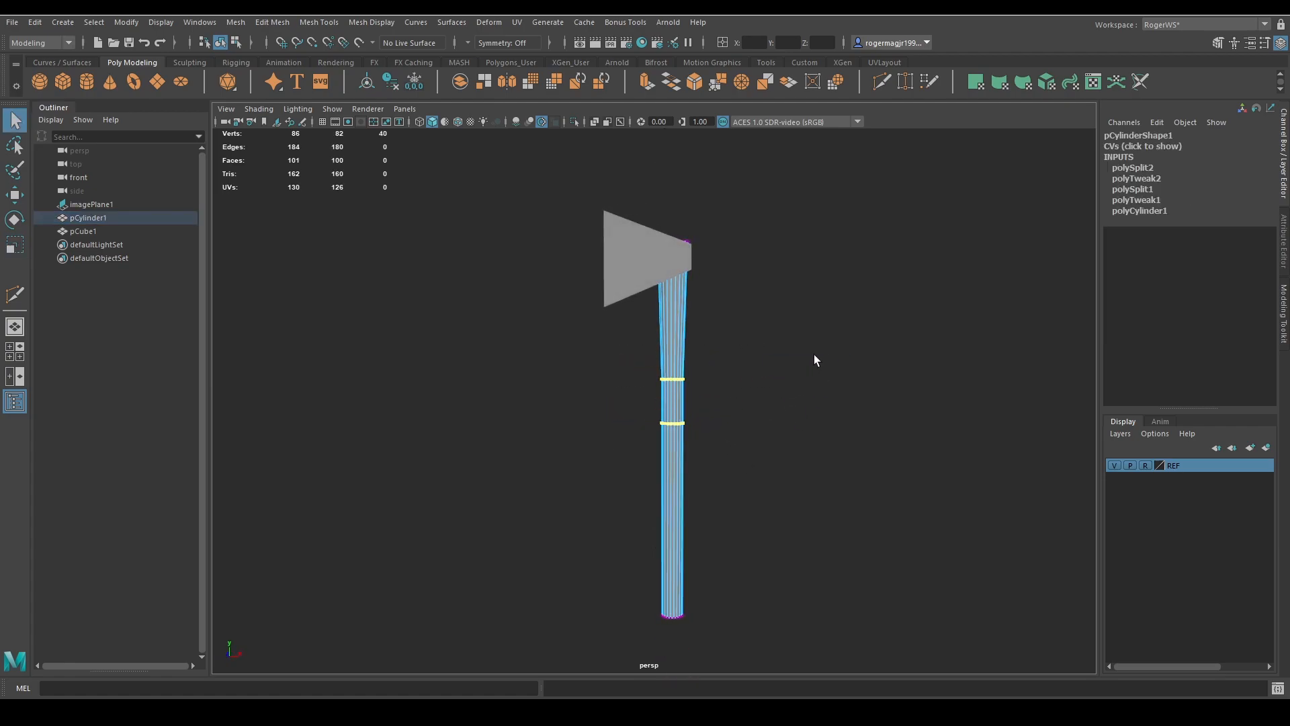
Select the flat axe-head face and show it in wireframe over the reference image in the front view
key(F8)
click(765, 365)
alt+drag(765, 365, 846, 407)
click(639, 286)
key(space)
drag(762, 285, 764, 311)
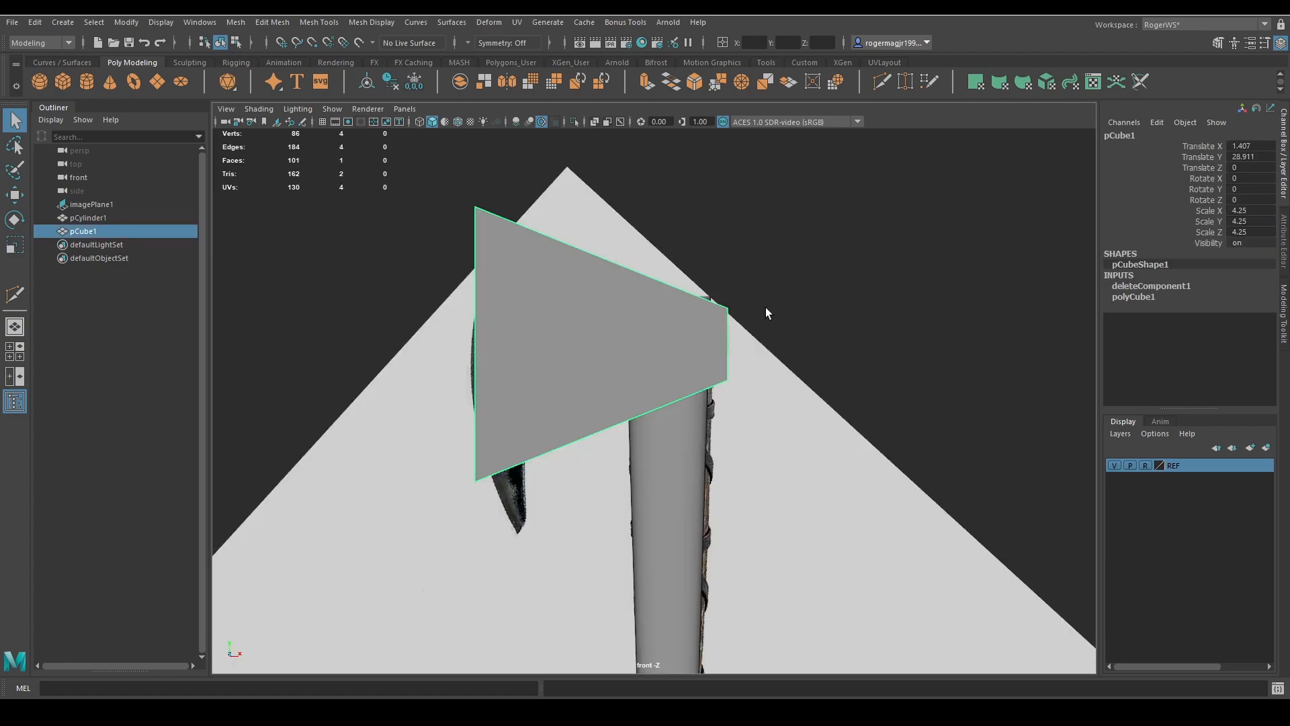
scroll(756, 336, down, 2)
scroll(758, 353, up, 1)
key(4)
scroll(753, 364, up, 1)
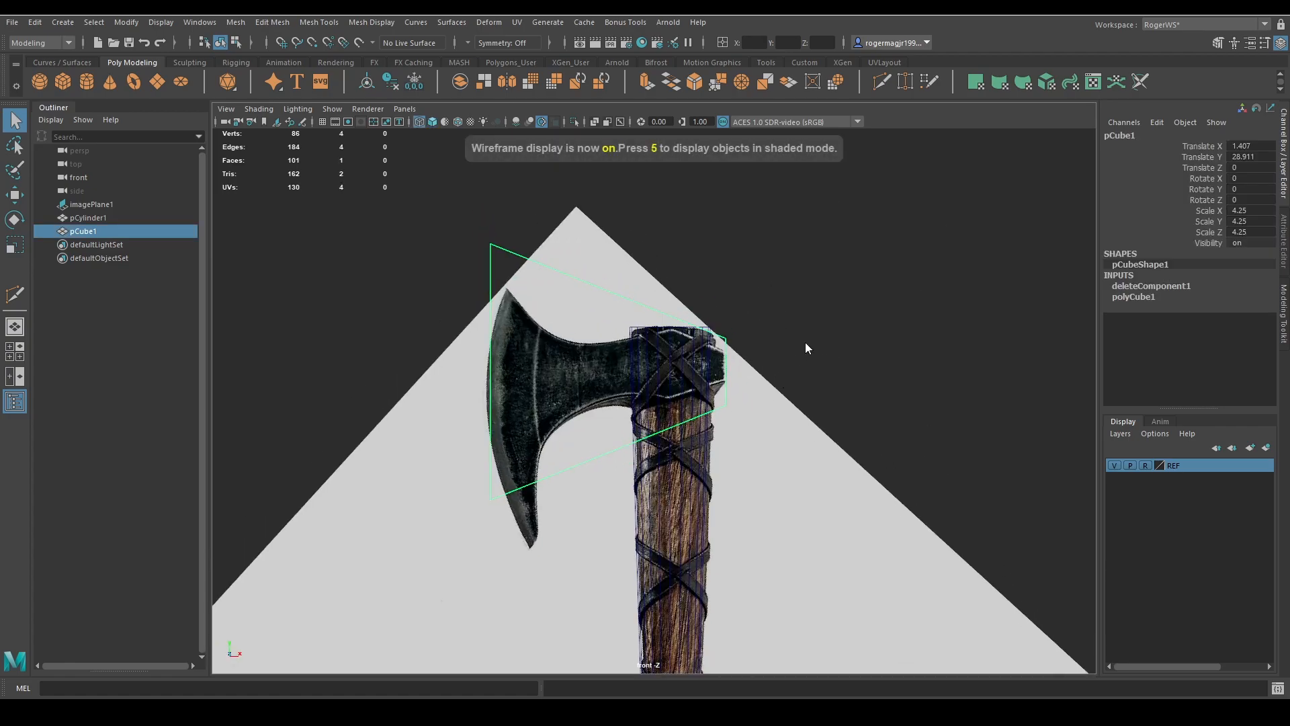
Scale the flat face's two back-end vertices closer together vertically to fit the blunt end of the axe head
right_drag(805, 342, 739, 341)
drag(702, 312, 755, 426)
key(r)
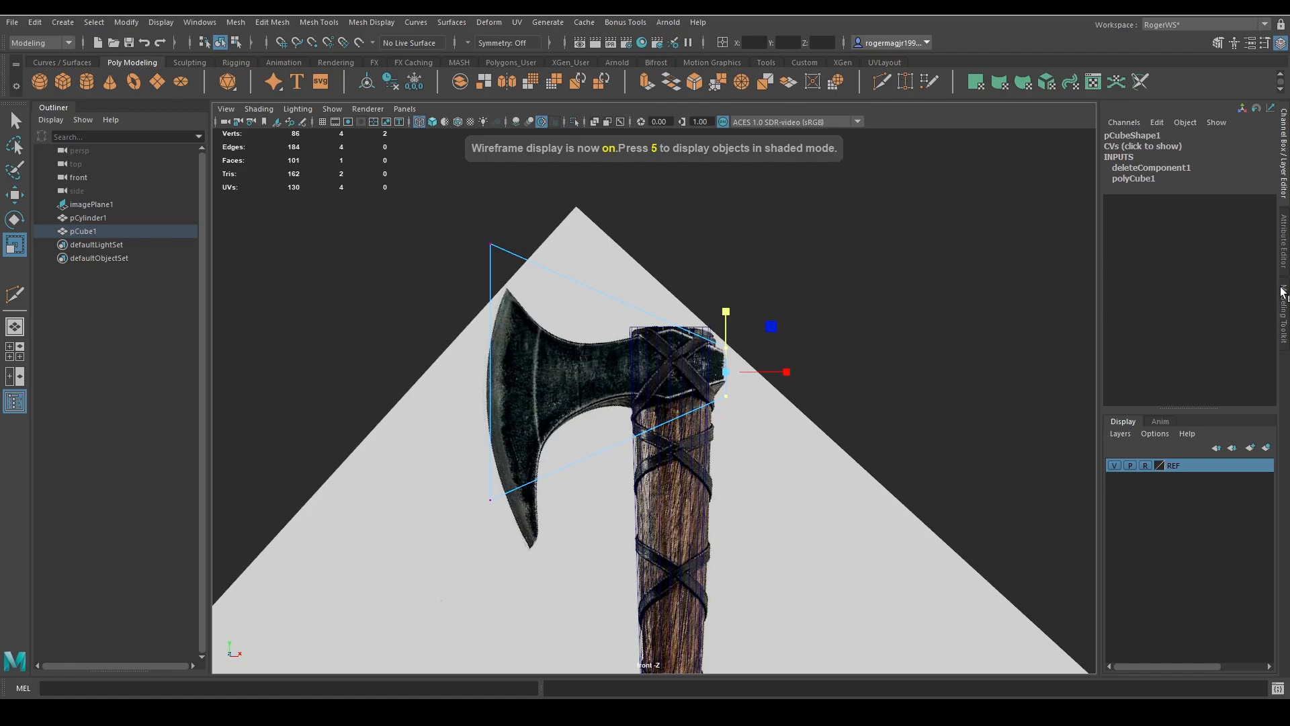
click(1283, 292)
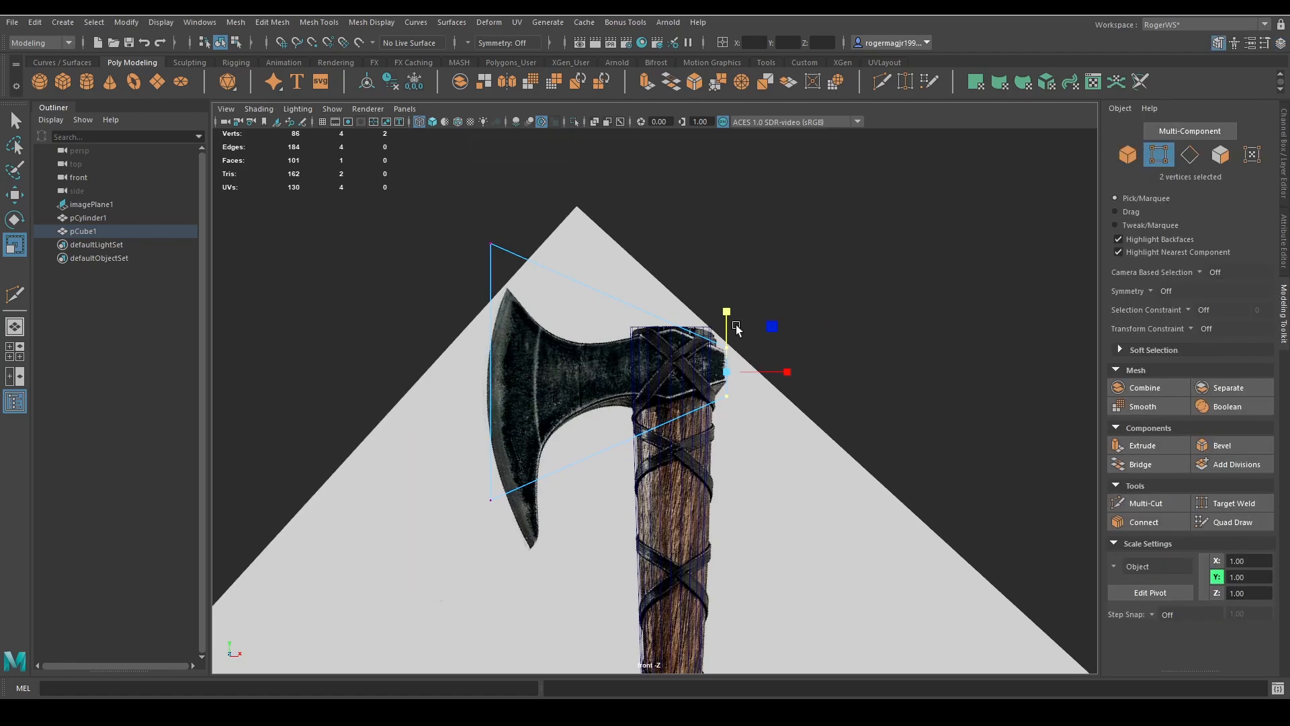
scroll(736, 327, up, 2)
key(w)
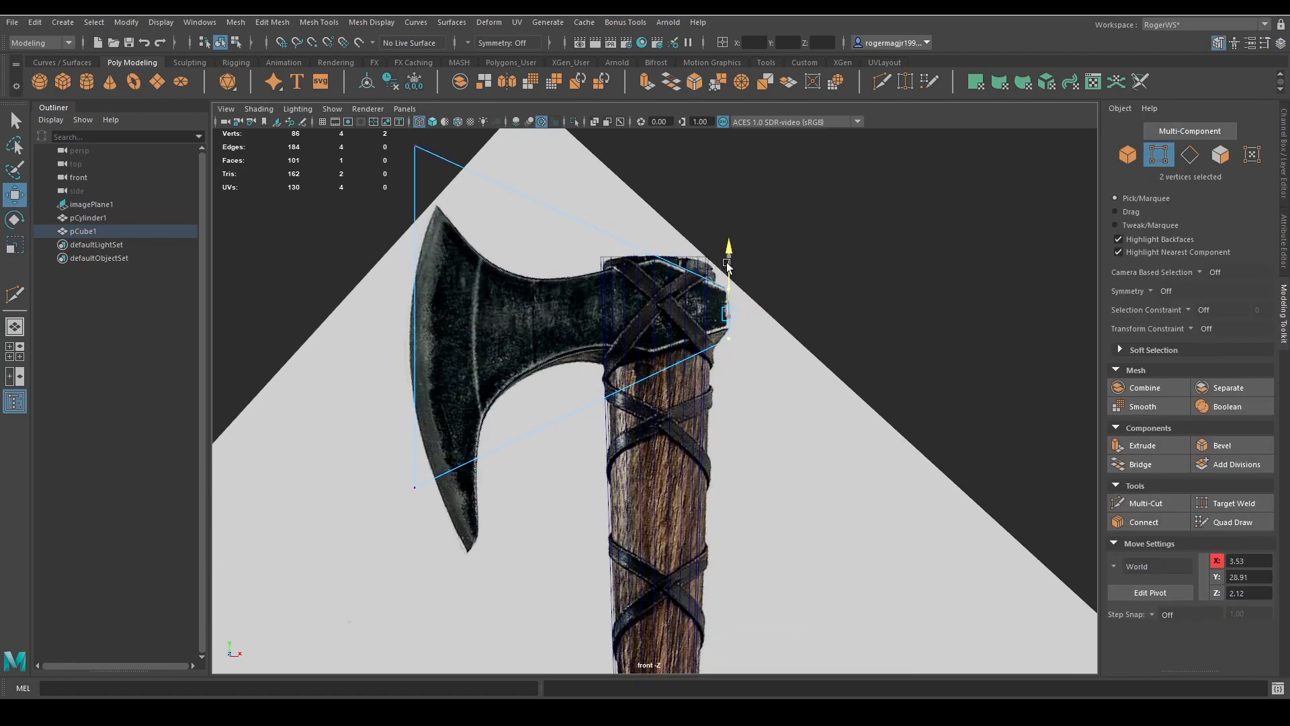
key(r)
key(q)
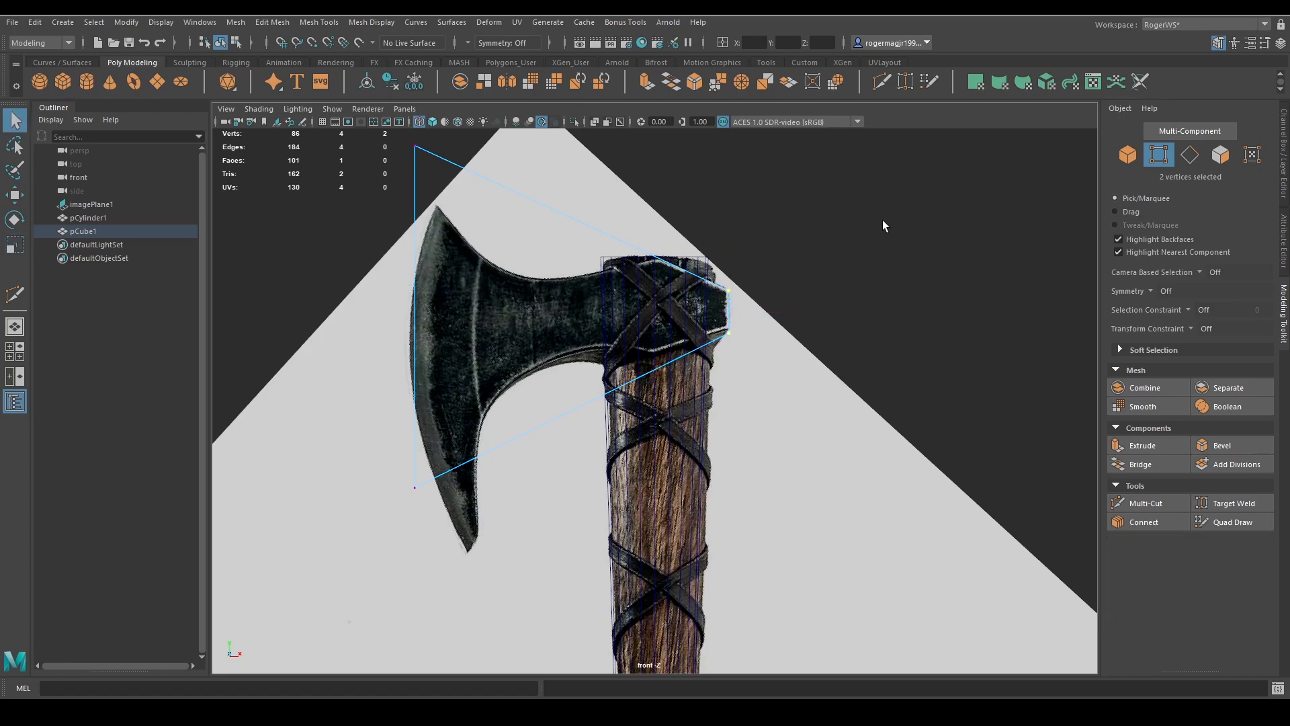
Move the flat face's two blade-side vertices to the socket's middle at X 0.04 and scale them to the socket's height
drag(389, 135, 481, 542)
key(w)
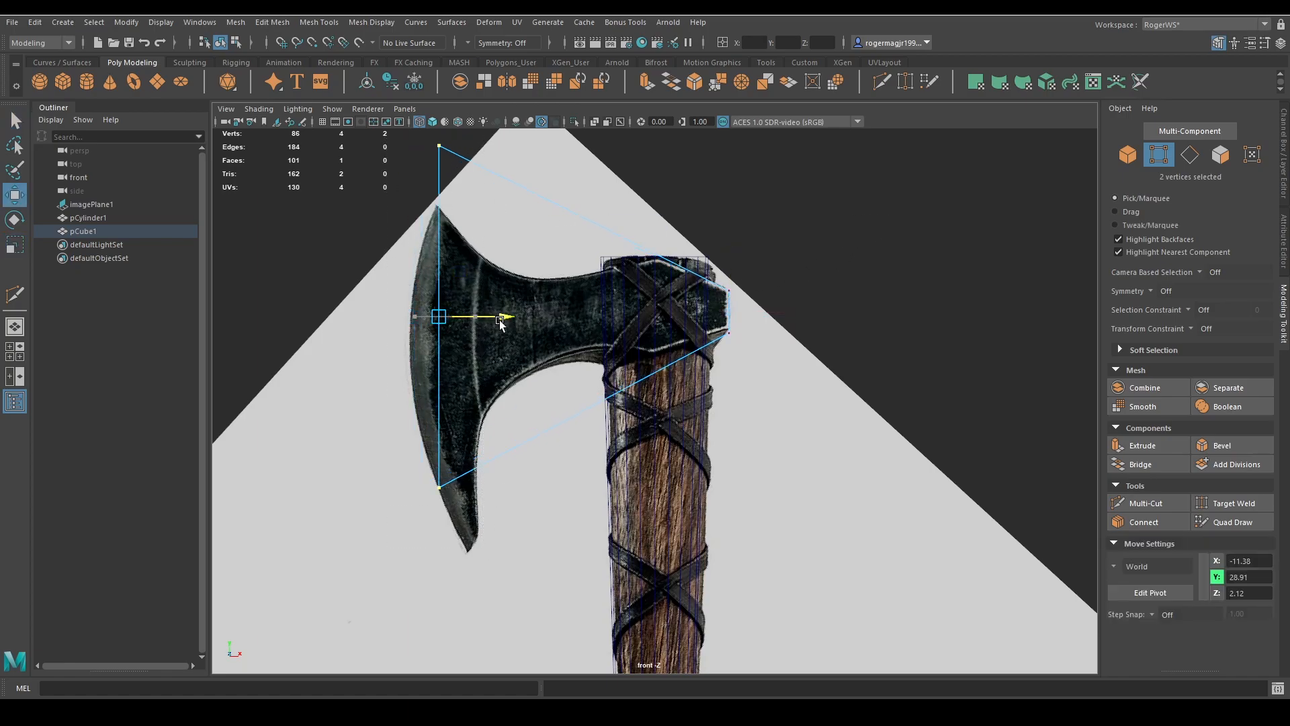
drag(478, 315, 675, 316)
key(r)
key(w)
key(r)
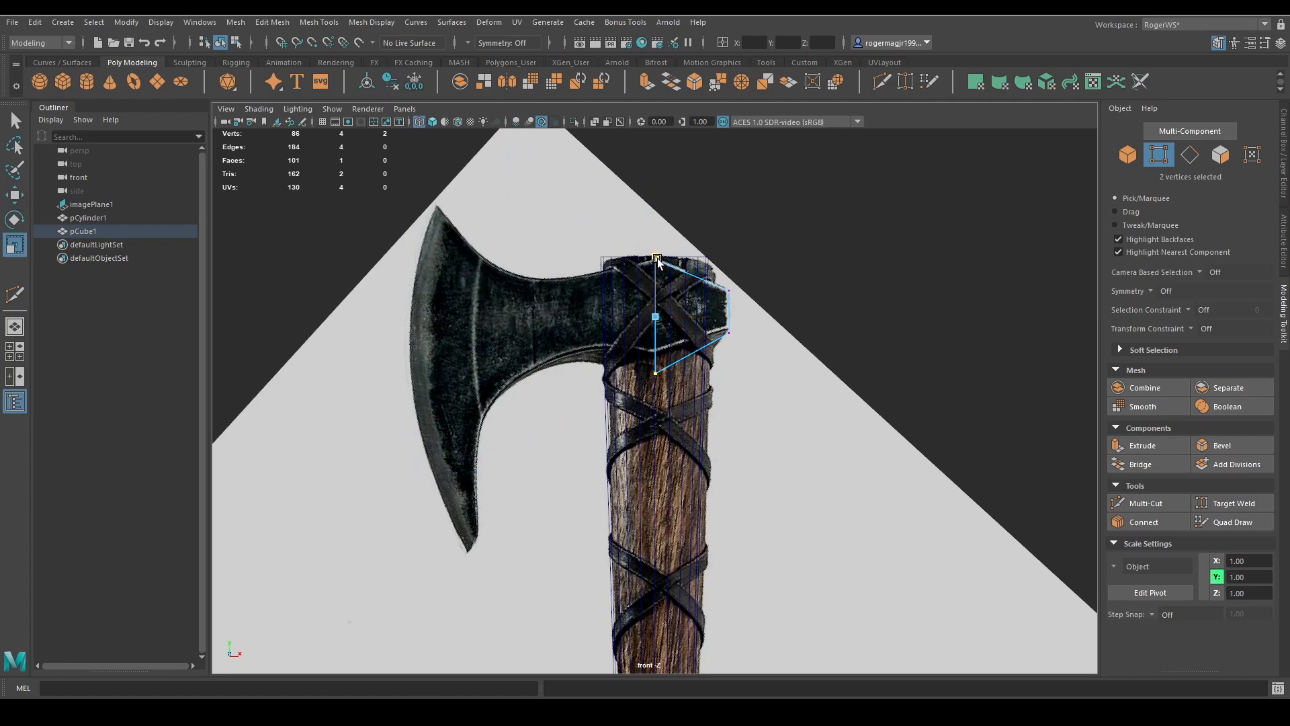
key(q)
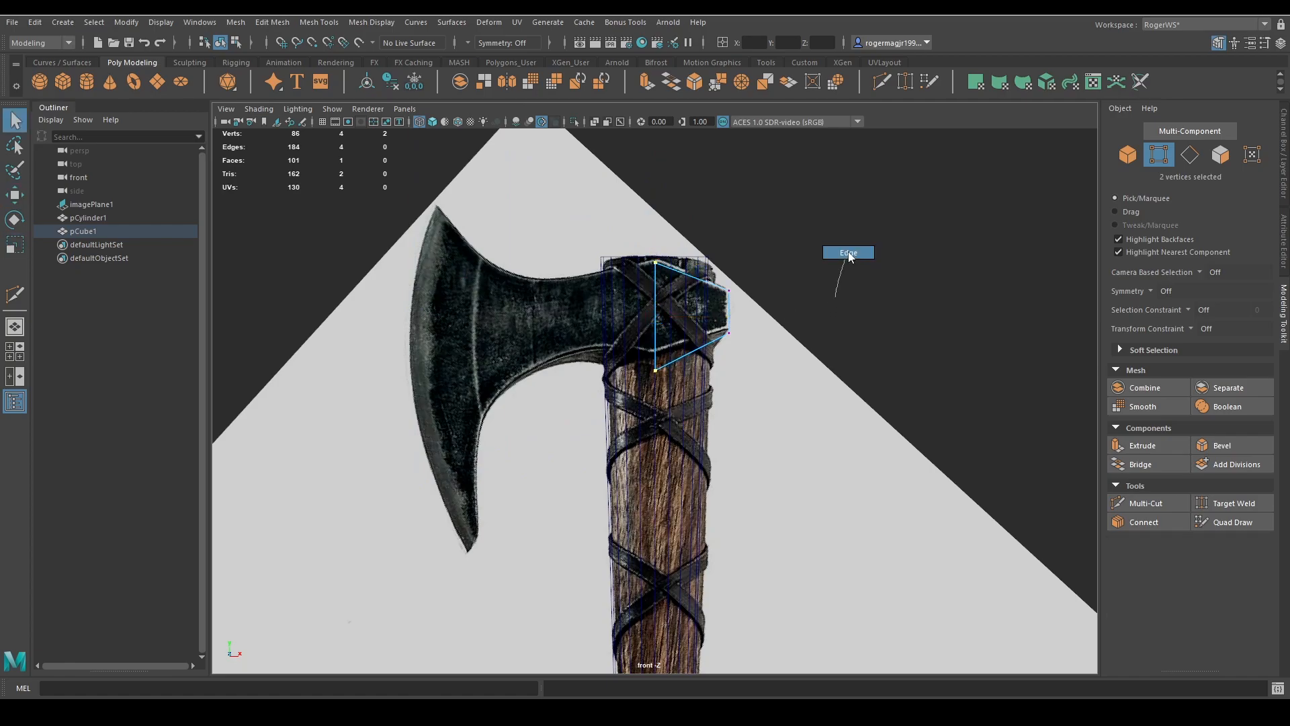
Extrude the face's blade-side edge out to the axe head's neck and scale it vertically to the neck's height
key(F10)
click(667, 310)
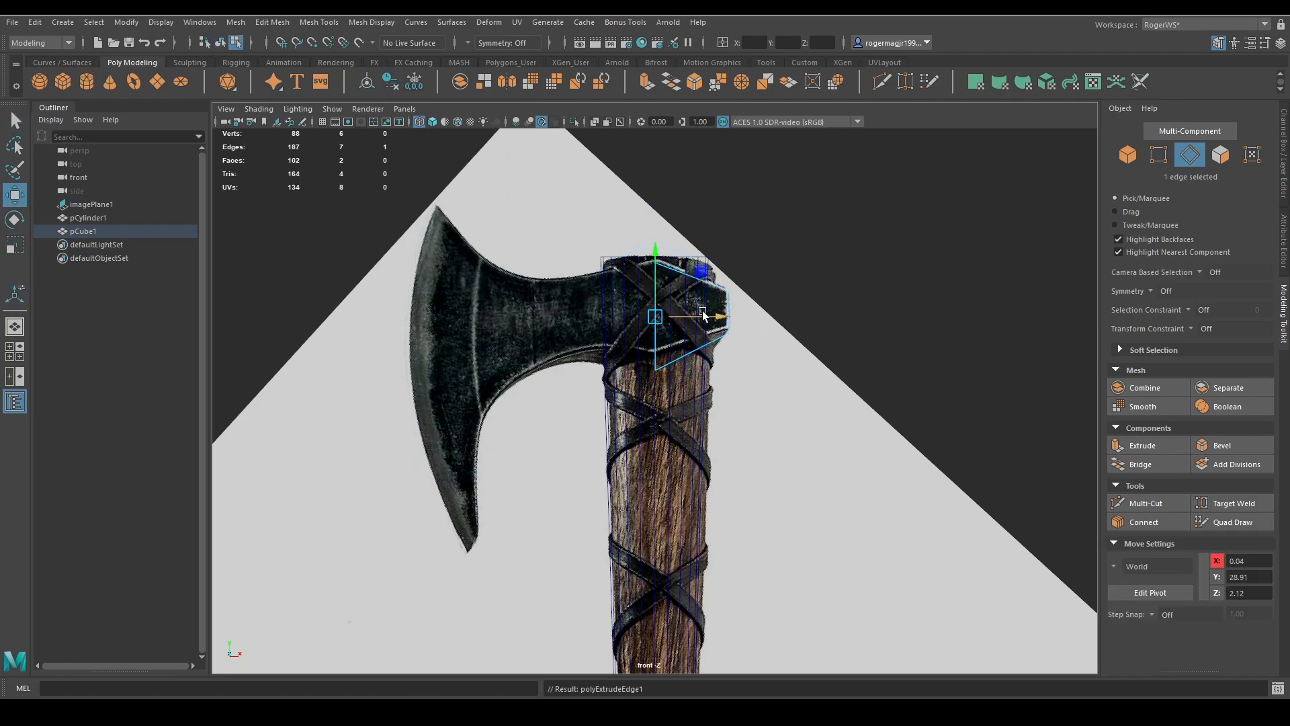
key(r)
drag(703, 314, 557, 316)
key(r)
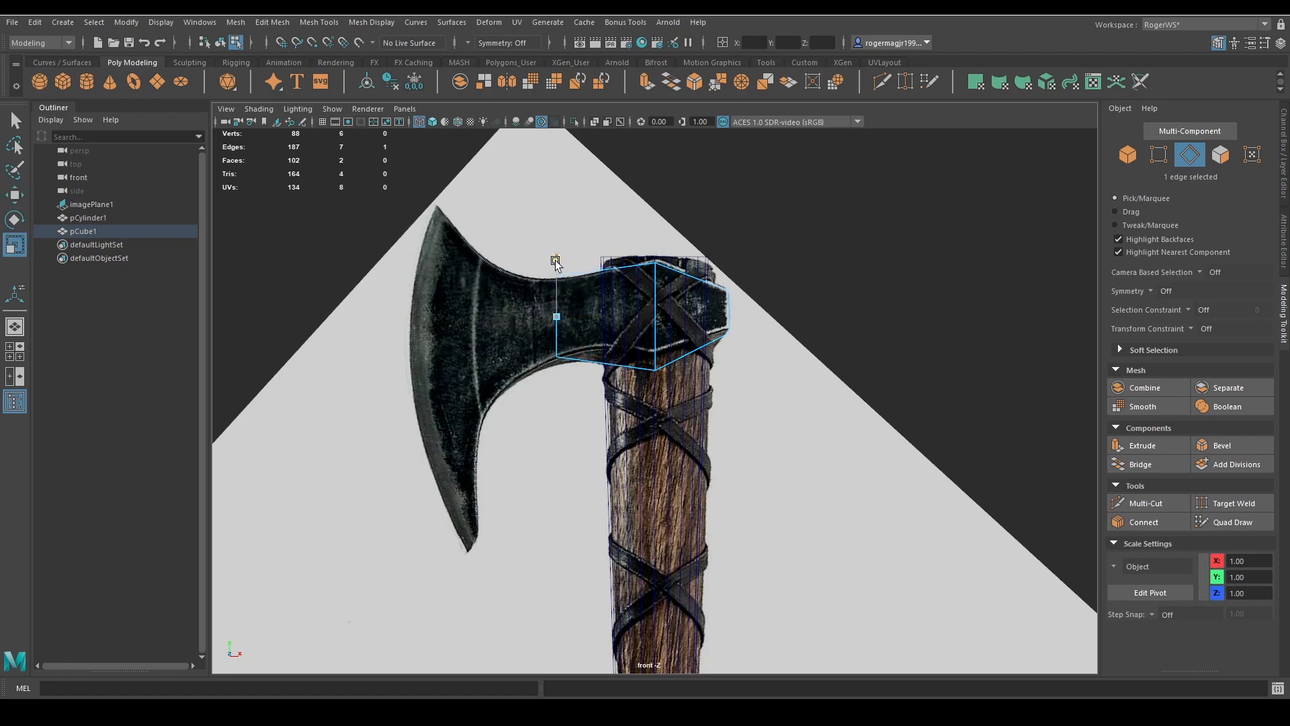
key(q)
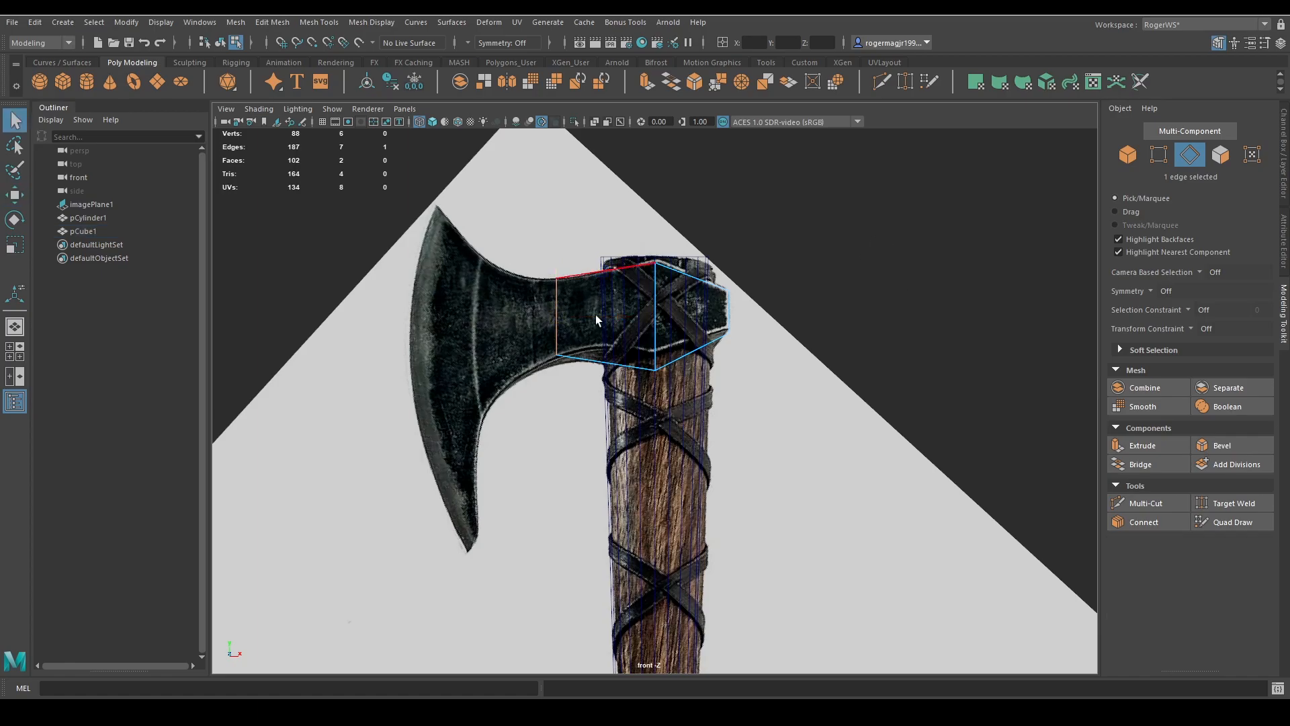
Extrude the neck edge out to the blade at X -10.68 and scale it taller to reach the blade's upper tip
key(ctrl+e)
key(w)
drag(578, 326, 450, 326)
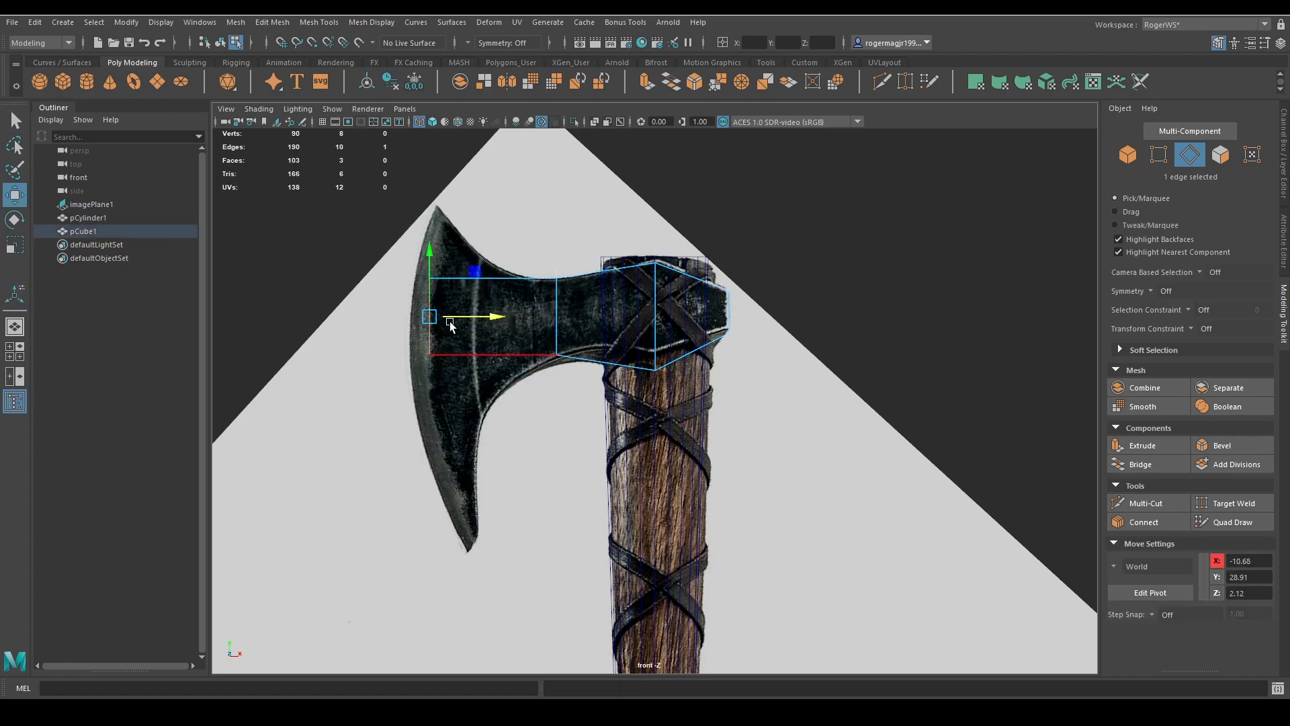
key(r)
drag(433, 269, 442, 156)
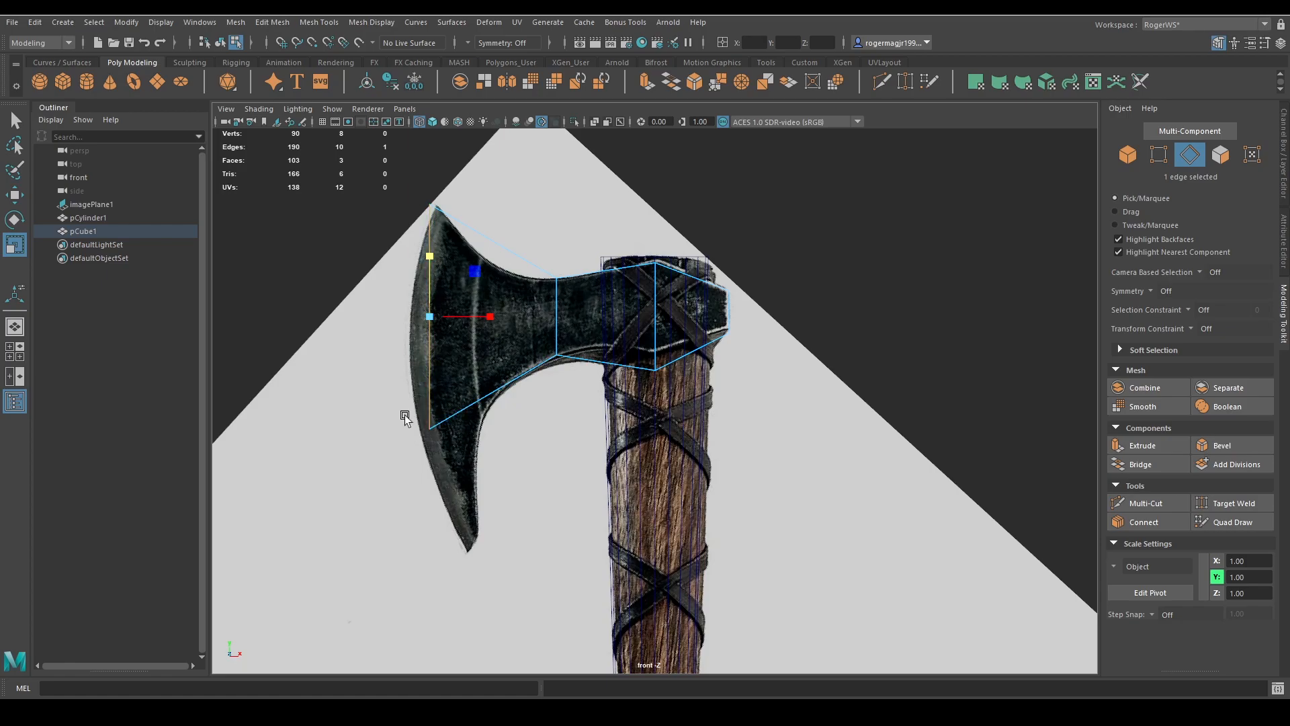
key(q)
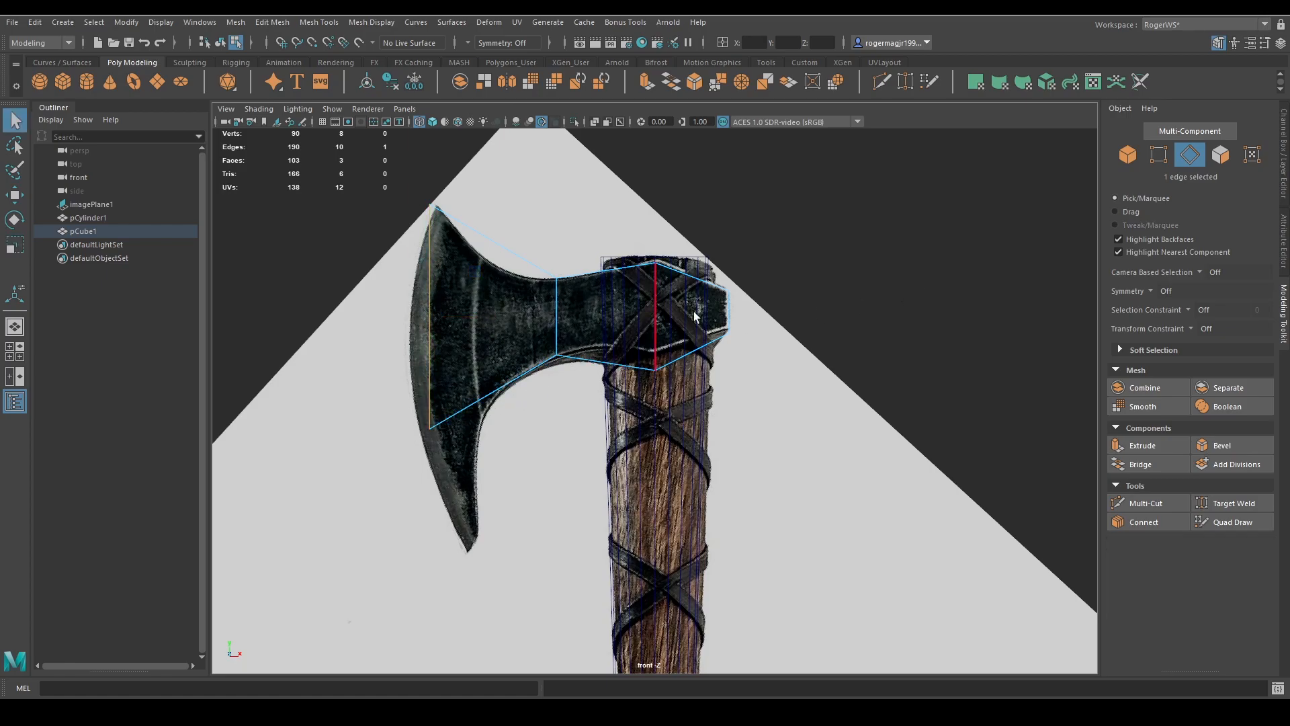
Scale the two vertices at the blade end farther apart vertically, beyond the blade's upper tip
key(F9)
drag(408, 185, 470, 445)
key(r)
drag(434, 256, 429, 232)
Switch to the reference board and examine the close-up photo of the axe head's shape
key(alt+Tab)
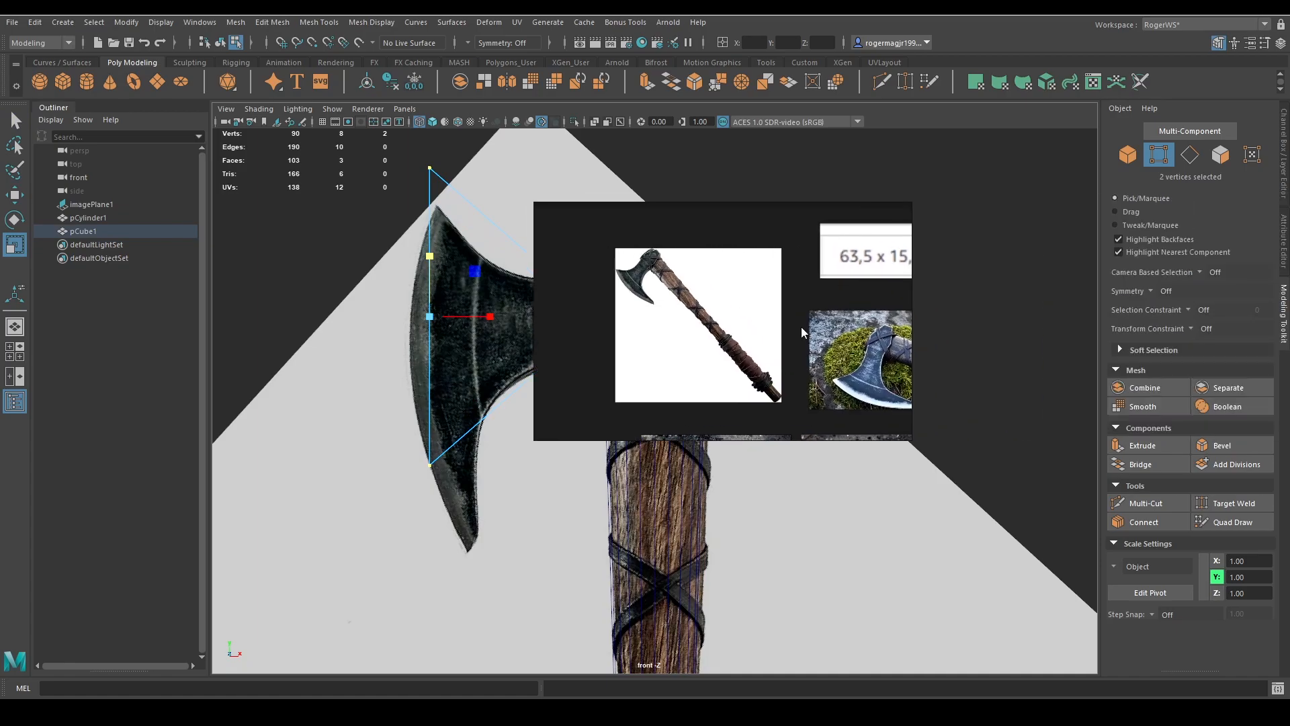
right_drag(800, 327, 812, 321)
scroll(795, 302, down, 4)
middle_drag(795, 353, 829, 327)
right_drag(829, 327, 878, 289)
scroll(874, 298, up, 4)
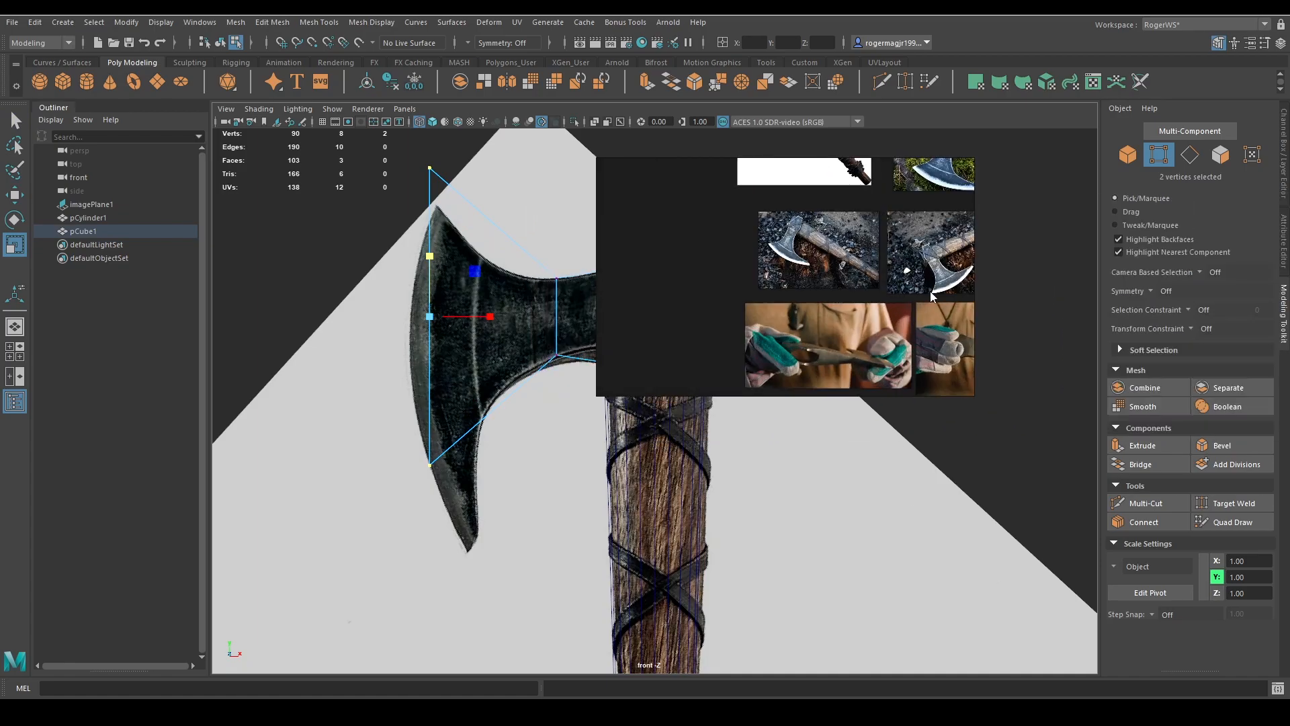
scroll(809, 298, up, 5)
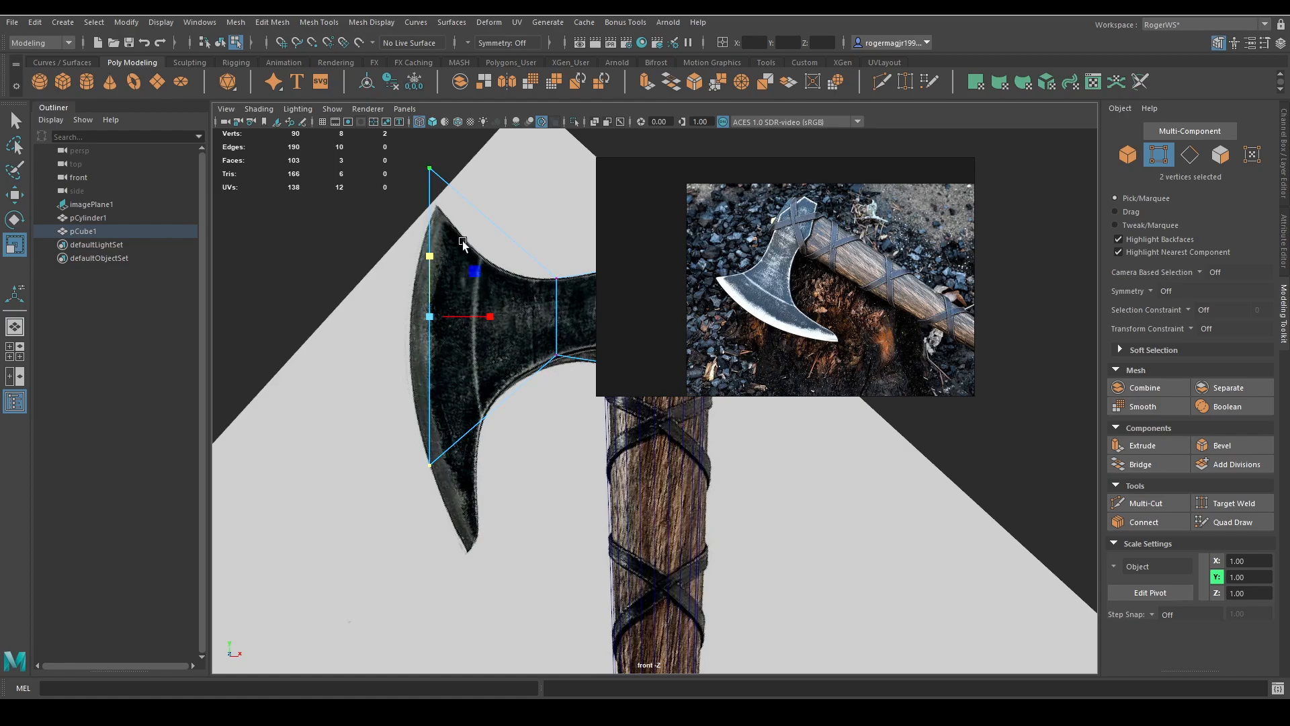
Move the blade end's lower vertex straight down to just below the blade's lower tip
alt+middle_drag(462, 240, 426, 198)
scroll(447, 235, down, 2)
alt+middle_drag(469, 270, 393, 273)
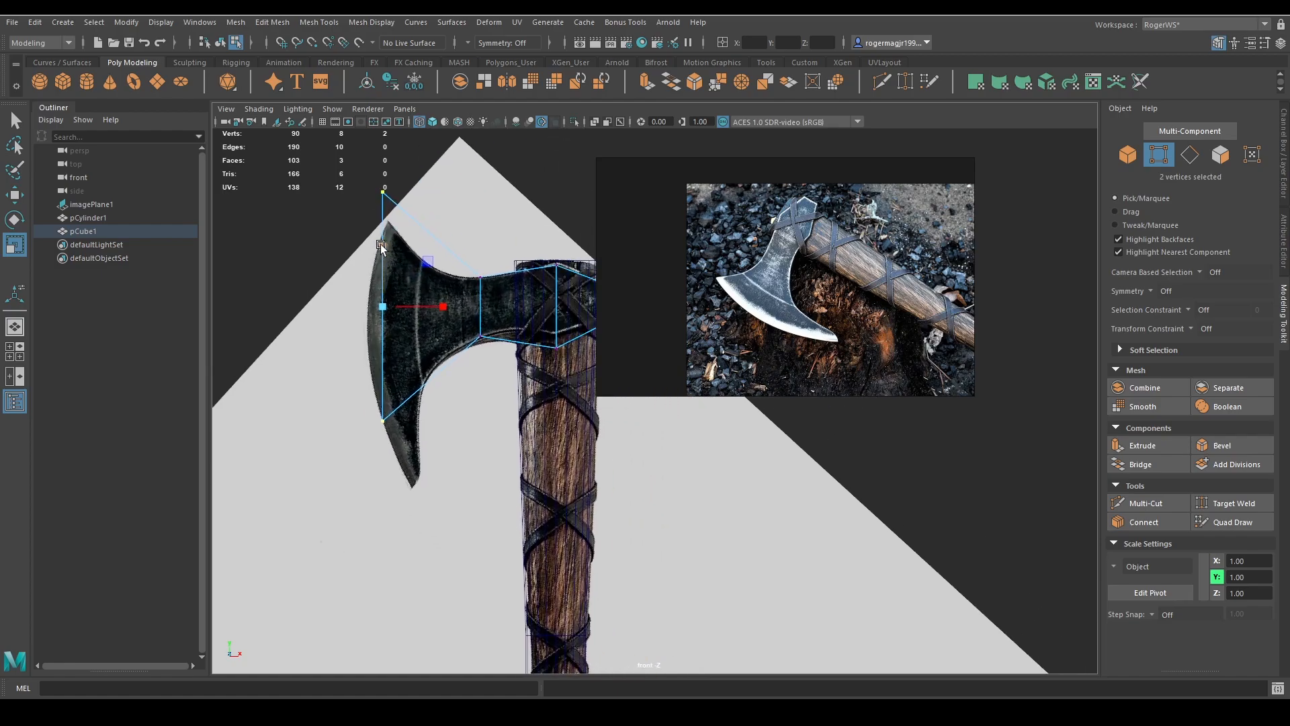
drag(404, 399, 338, 430)
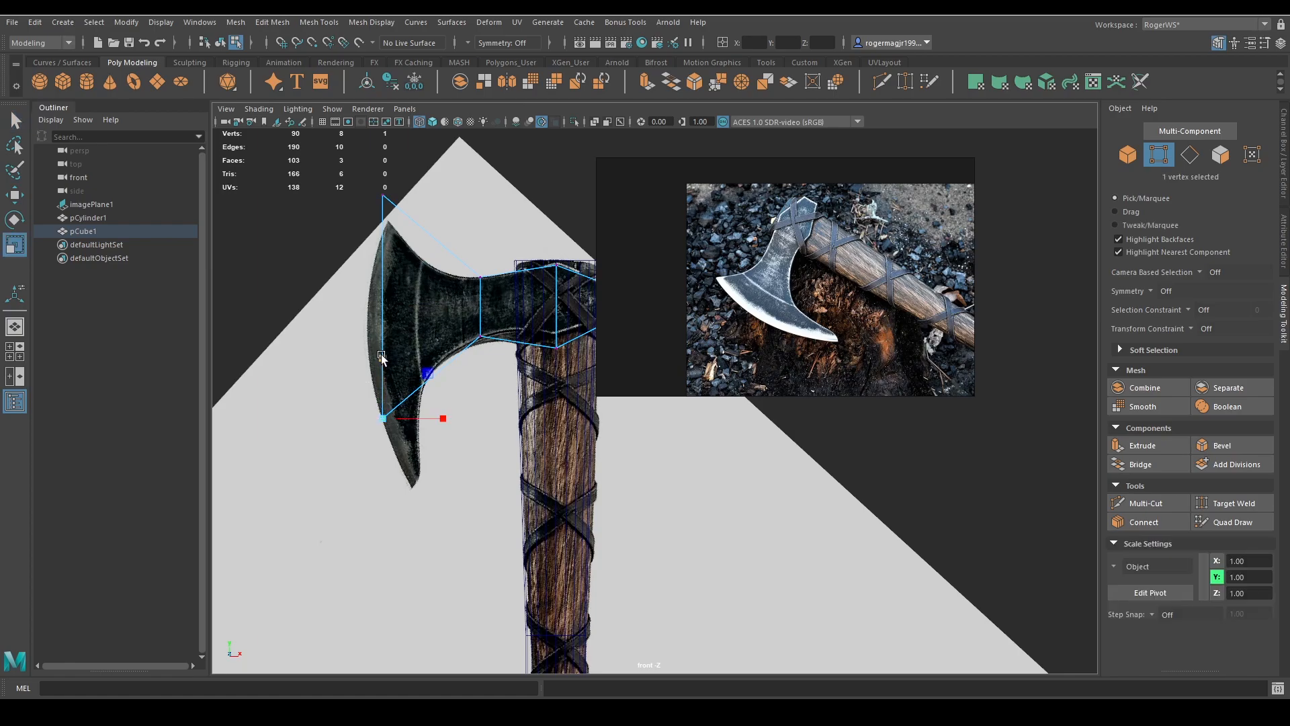
key(w)
drag(381, 355, 381, 402)
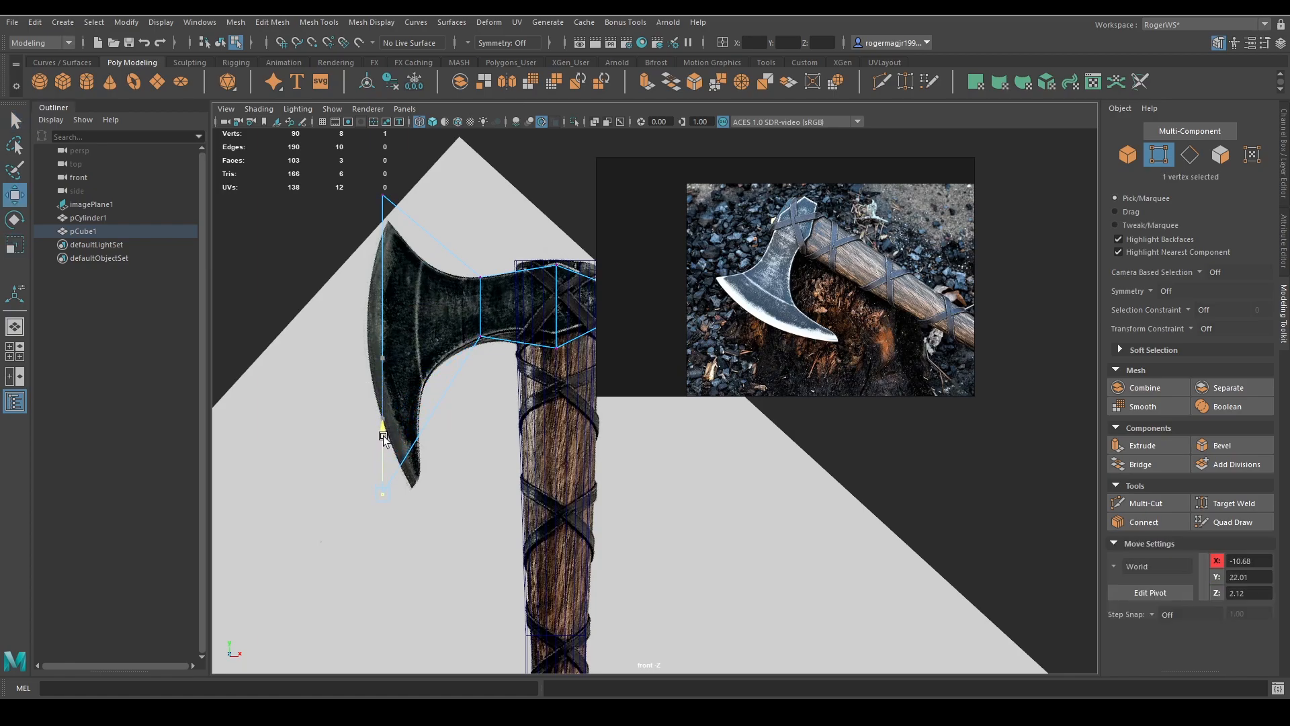
key(q)
alt+middle_drag(538, 245, 473, 291)
scroll(459, 290, up, 2)
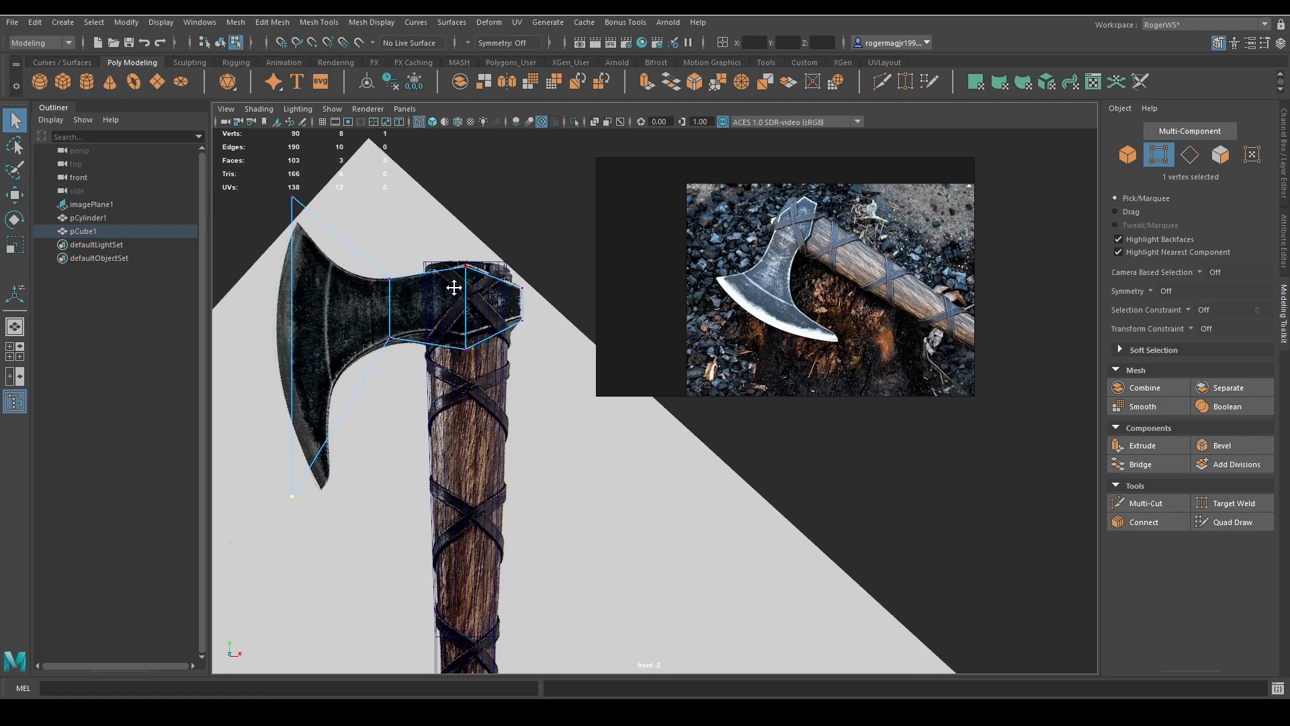
Browse the reference board's axe-making photos to examine the axe head's thickness and edge profile, then set the board aside
right_drag(847, 266, 794, 294)
scroll(793, 295, down, 5)
scroll(759, 305, up, 1)
middle_drag(866, 384, 769, 268)
scroll(757, 319, down, 2)
scroll(771, 295, down, 3)
scroll(813, 326, up, 5)
scroll(723, 280, down, 3)
scroll(866, 256, up, 3)
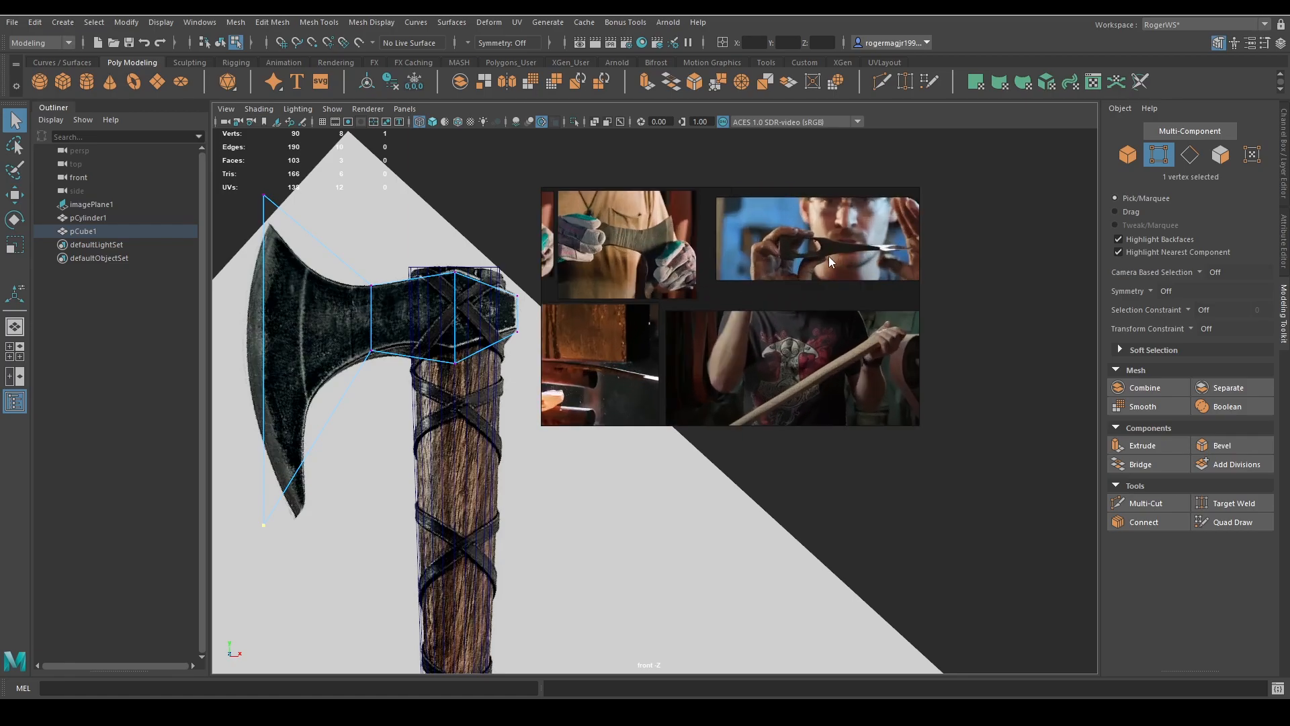
scroll(833, 254, up, 2)
middle_drag(842, 251, 828, 216)
scroll(772, 228, down, 2)
scroll(828, 216, down, 2)
middle_drag(717, 249, 724, 307)
scroll(783, 278, up, 4)
middle_drag(783, 278, 761, 324)
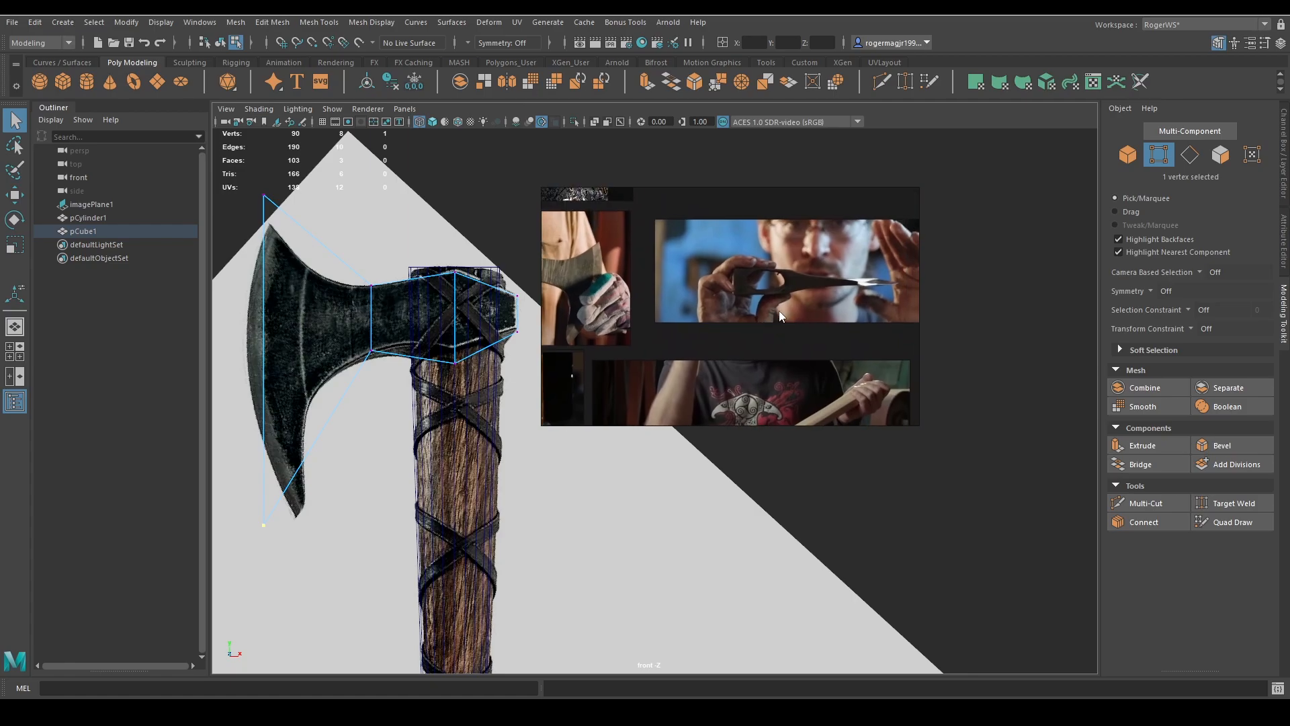
right_drag(779, 310, 932, 262)
alt+middle_drag(553, 277, 594, 301)
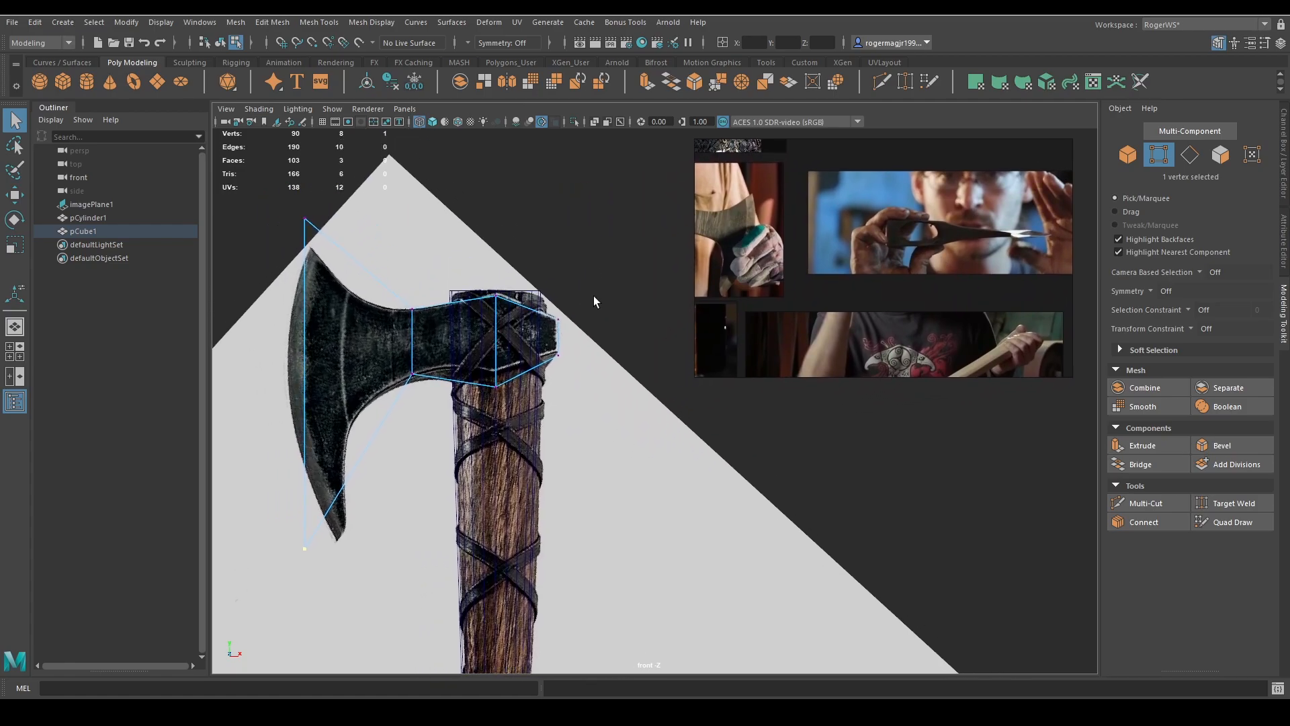
Compare the flat axe head outline with the reference board's axe-making photos, in both the front and perspective views
scroll(579, 277, down, 5)
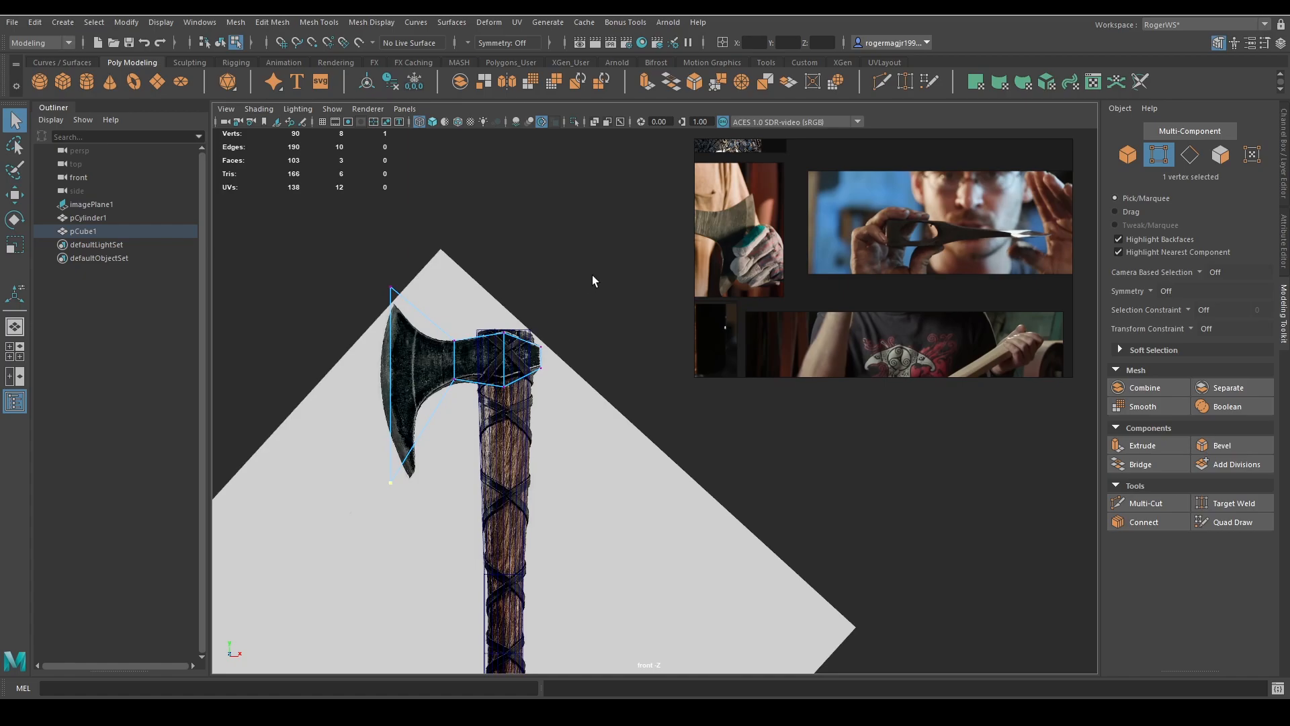
alt+middle_drag(563, 232, 539, 262)
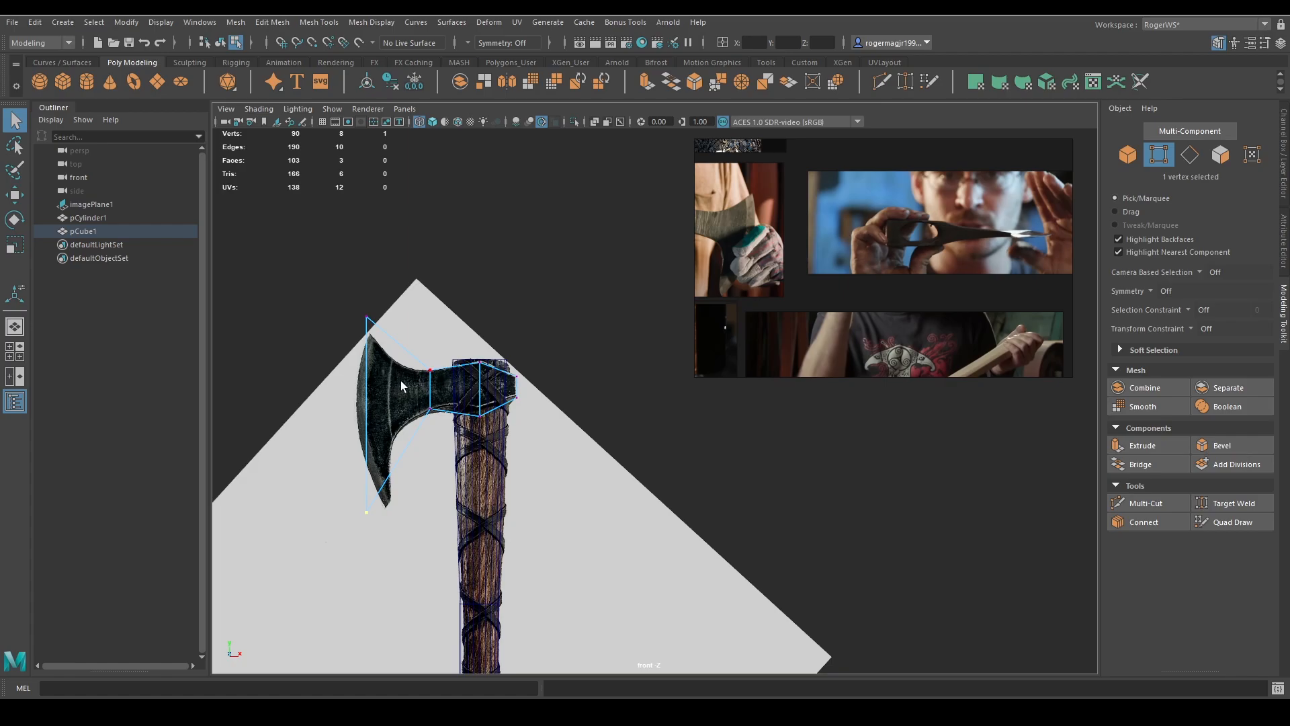
scroll(970, 269, down, 3)
scroll(836, 260, up, 5)
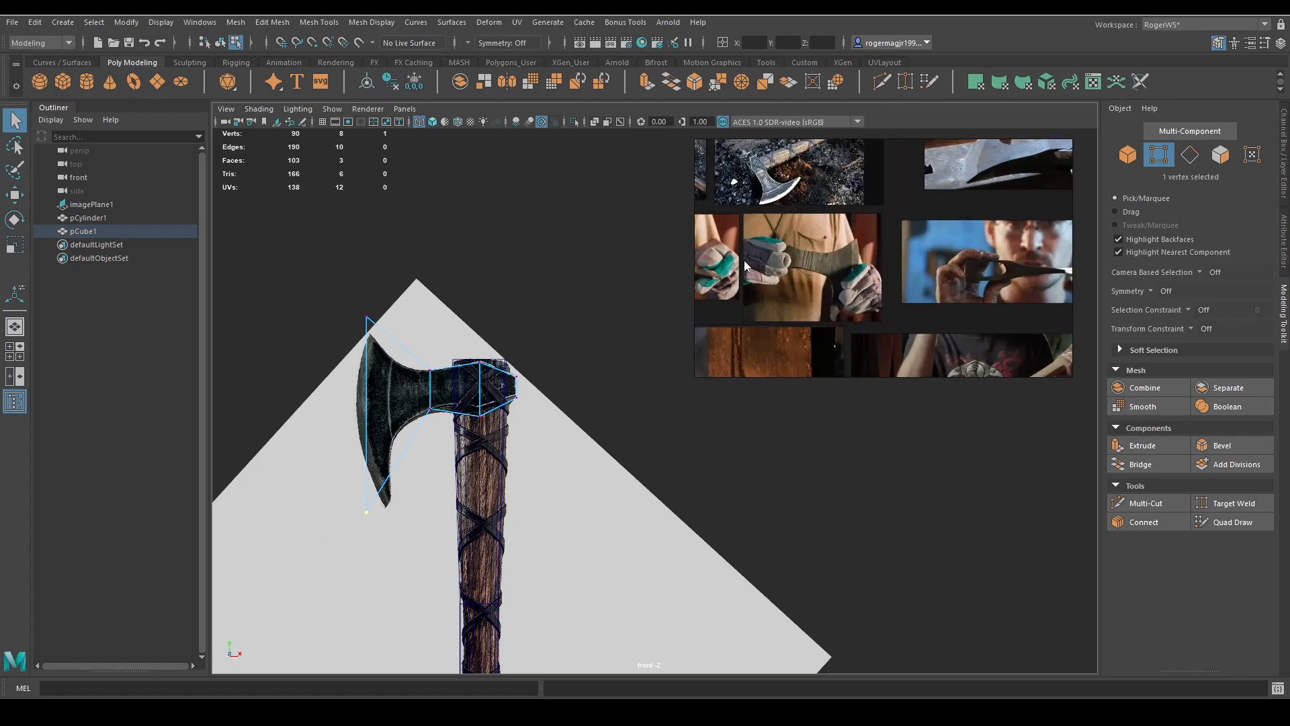
scroll(751, 262, down, 3)
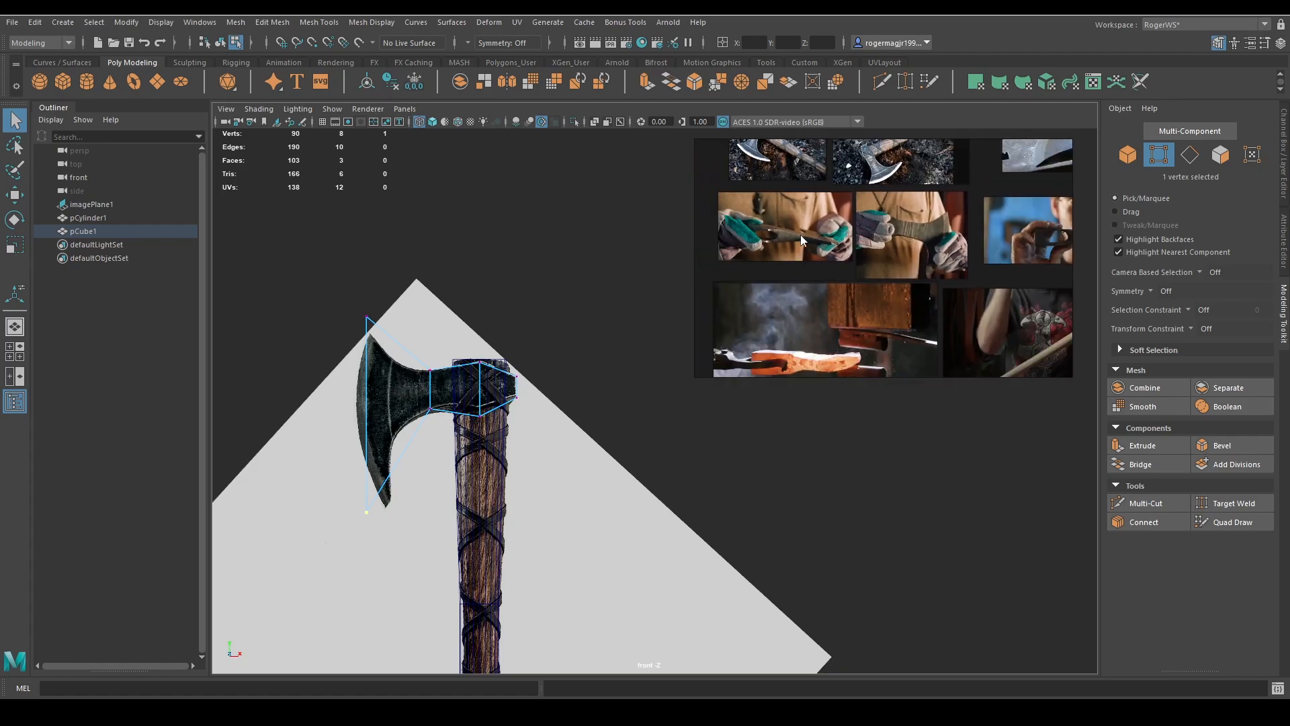
drag(599, 281, 556, 280)
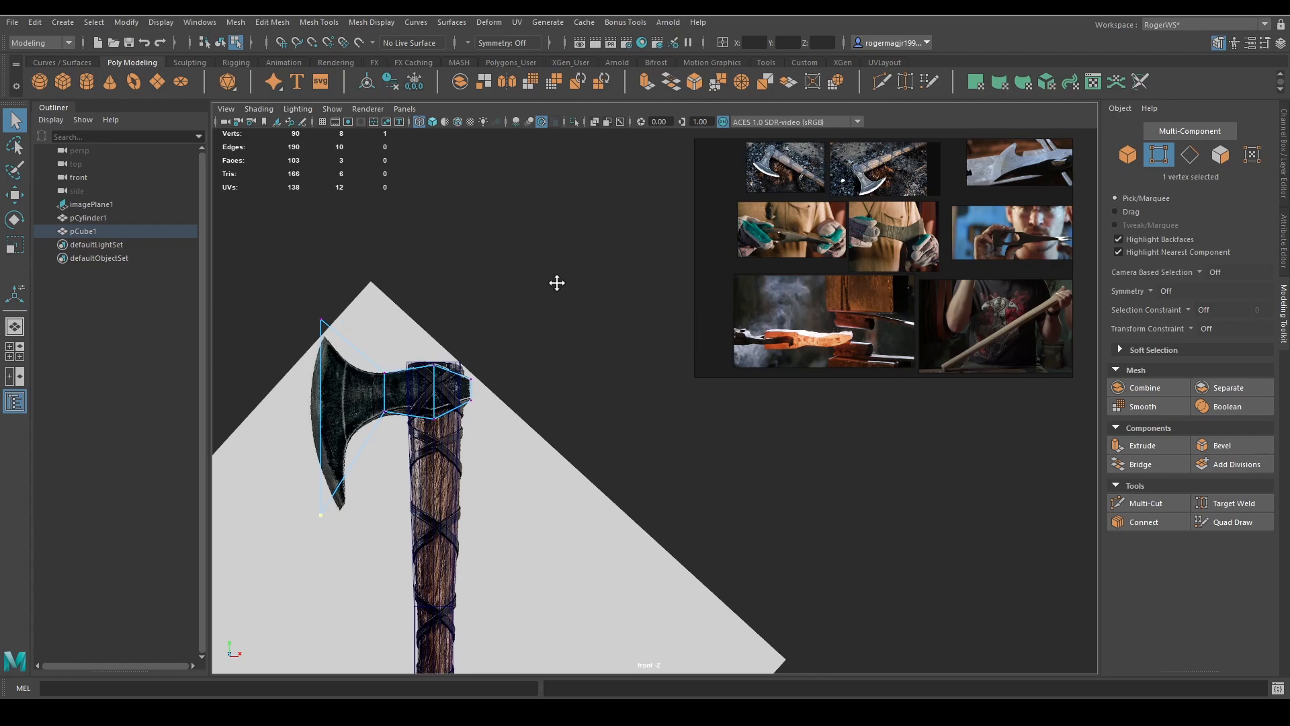
key(f)
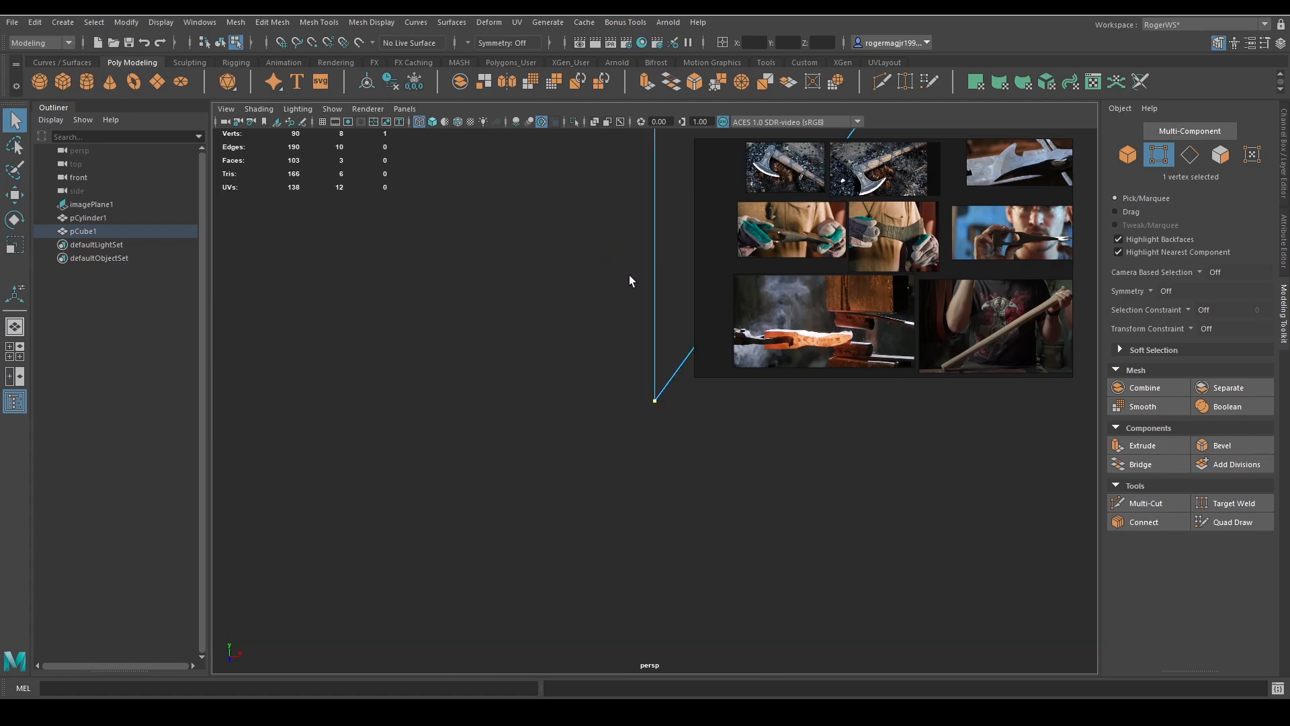
key(a)
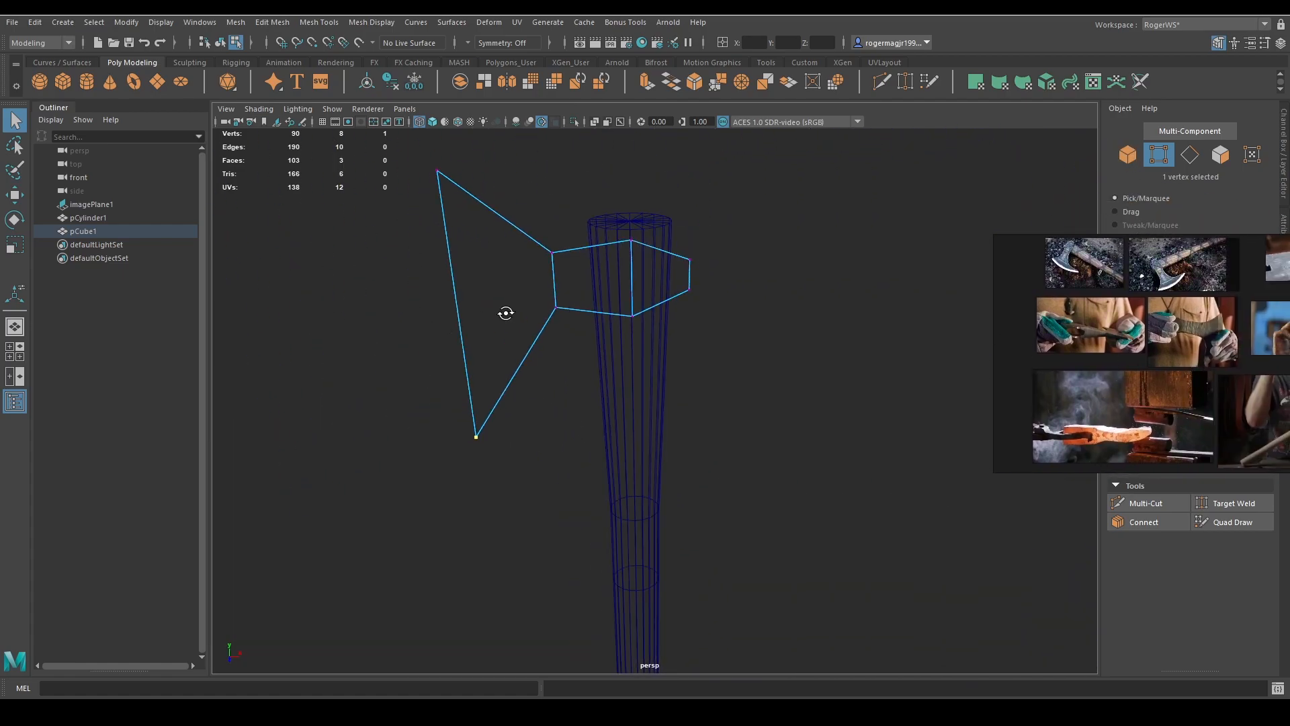
Try to extrude all three faces of the flat axe head in depth to give it thickness, and inspect the solid shape
key(5)
key(F8)
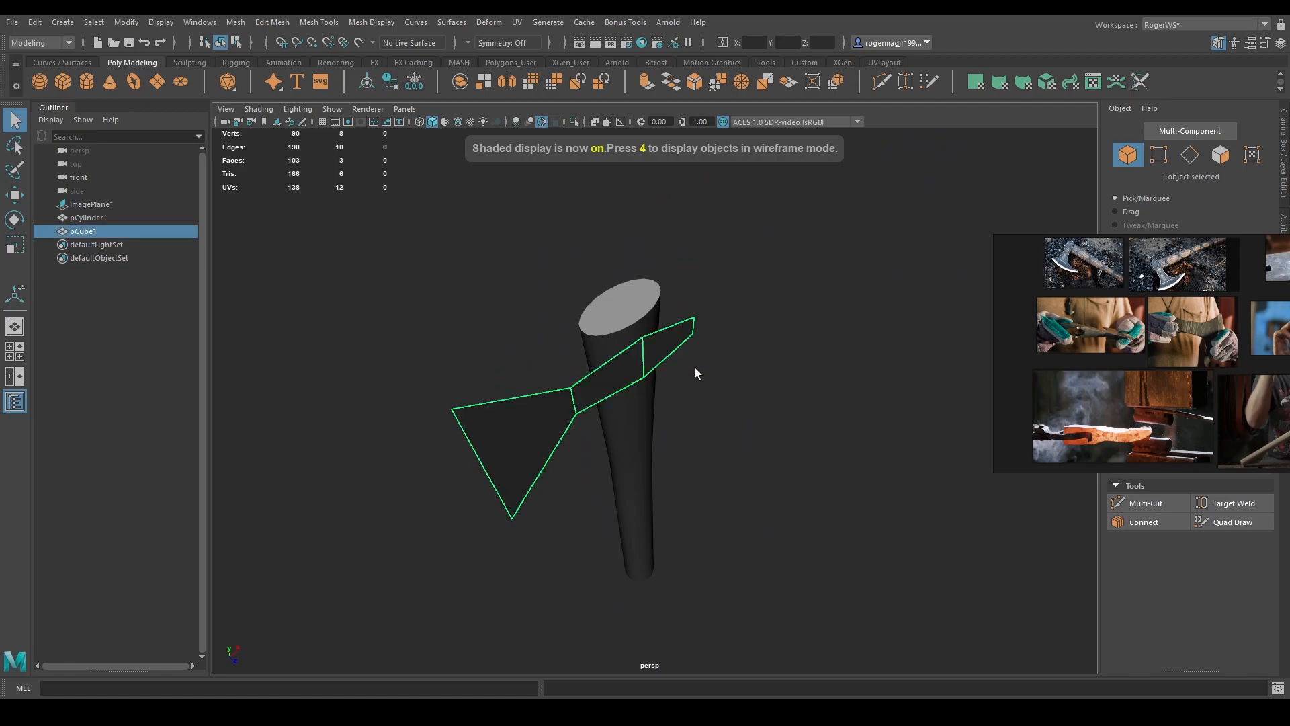
alt+drag(695, 368, 651, 347)
key(ctrl+F11)
key(ctrl+e)
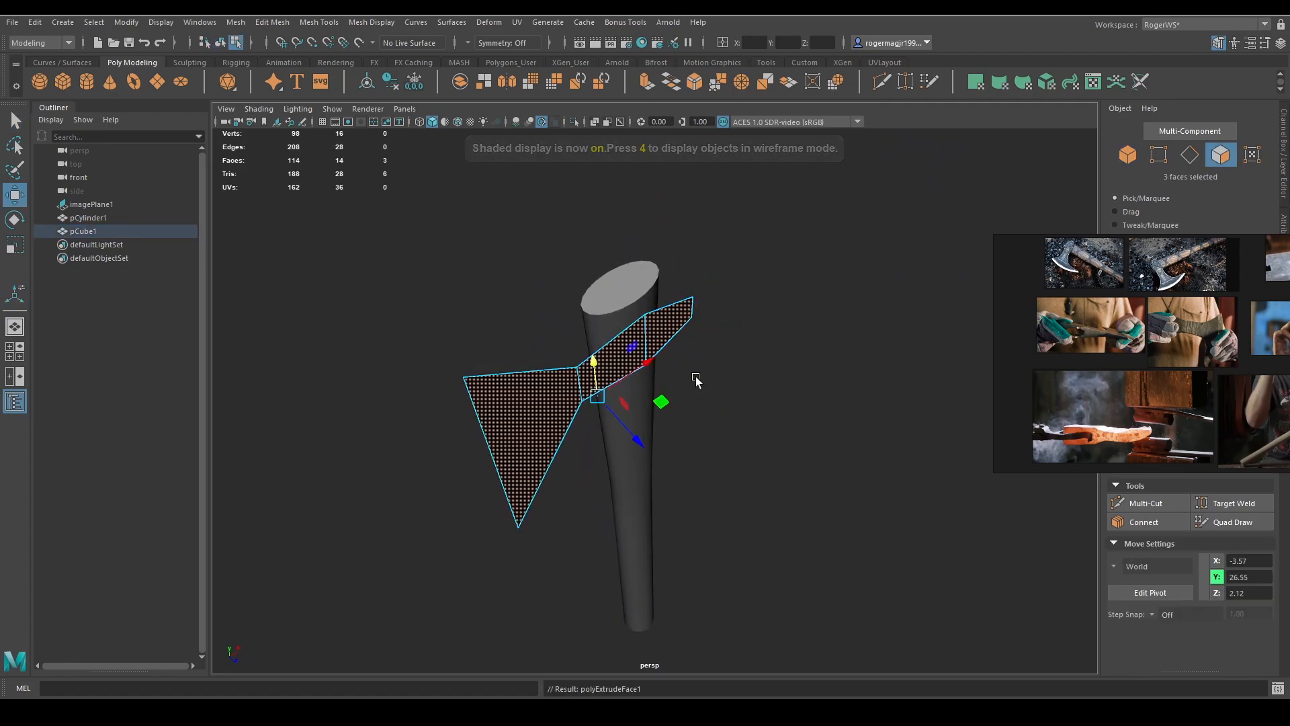
drag(672, 430, 668, 457)
key(q)
click(736, 384)
key(F8)
alt+drag(737, 384, 675, 401)
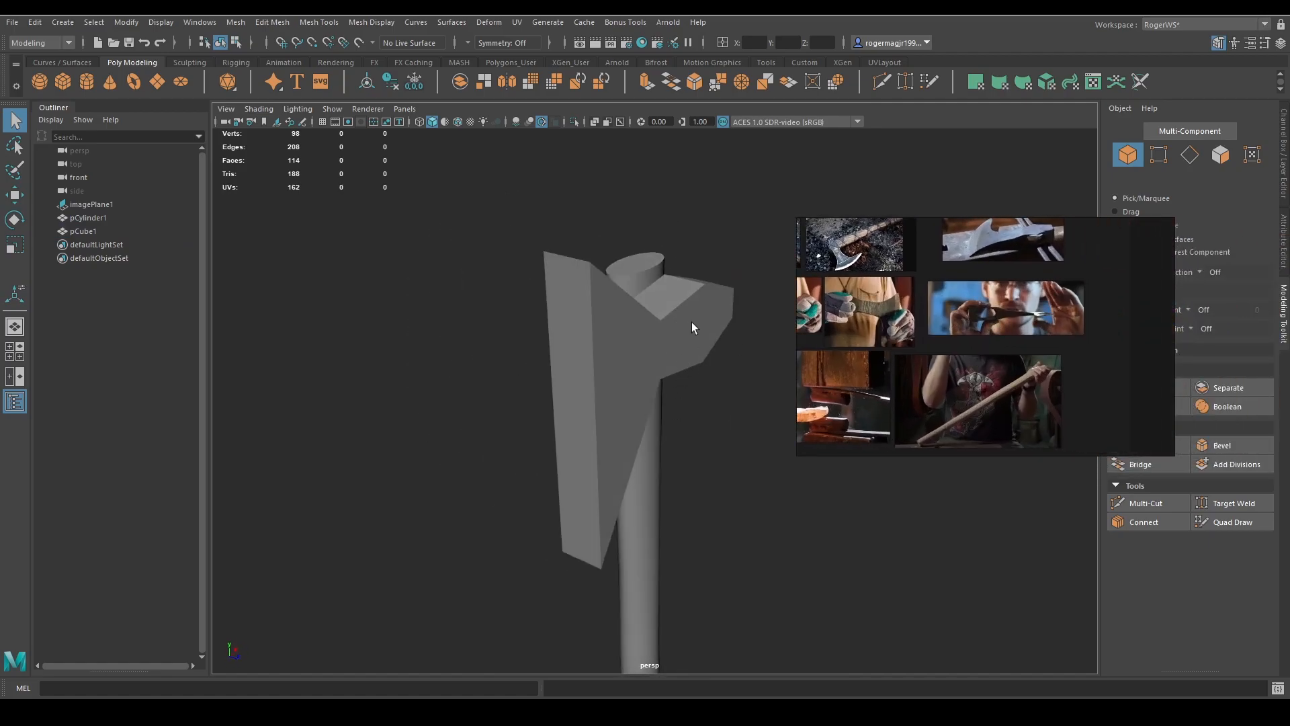
Undo the thickness extrusion of the axe head's faces
key(ctrl+z)
key(ctrl+z)
key(ctrl+z)
key(ctrl+z)
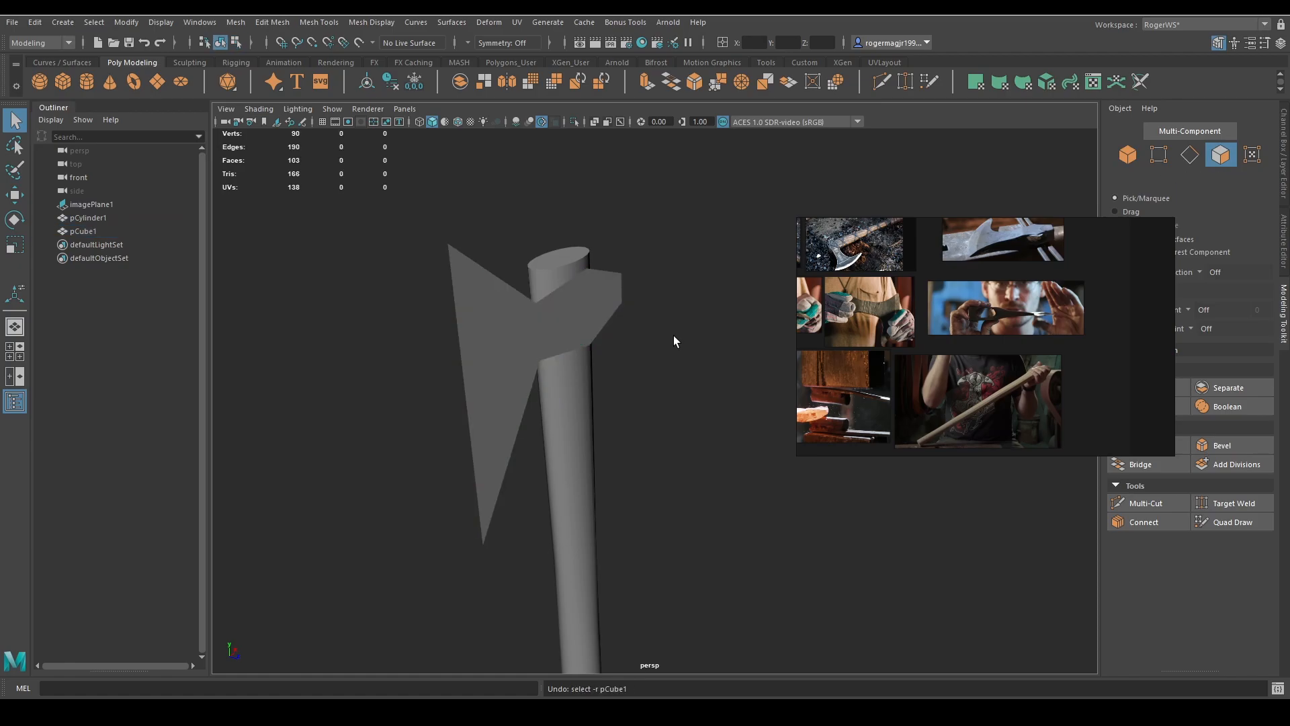
key(shift+z)
Delete the flared blade face of the axe head, checking the reference photo of the head first
alt+drag(1020, 337, 605, 323)
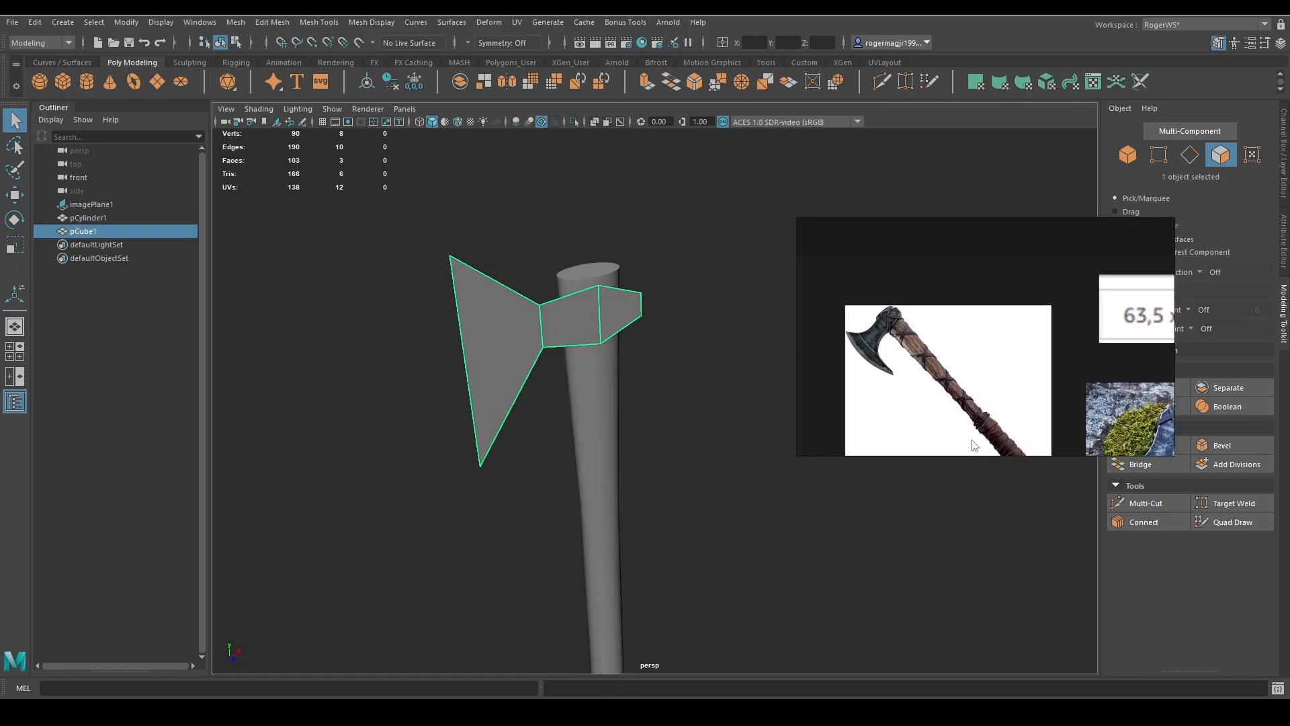
alt+drag(503, 310, 534, 317)
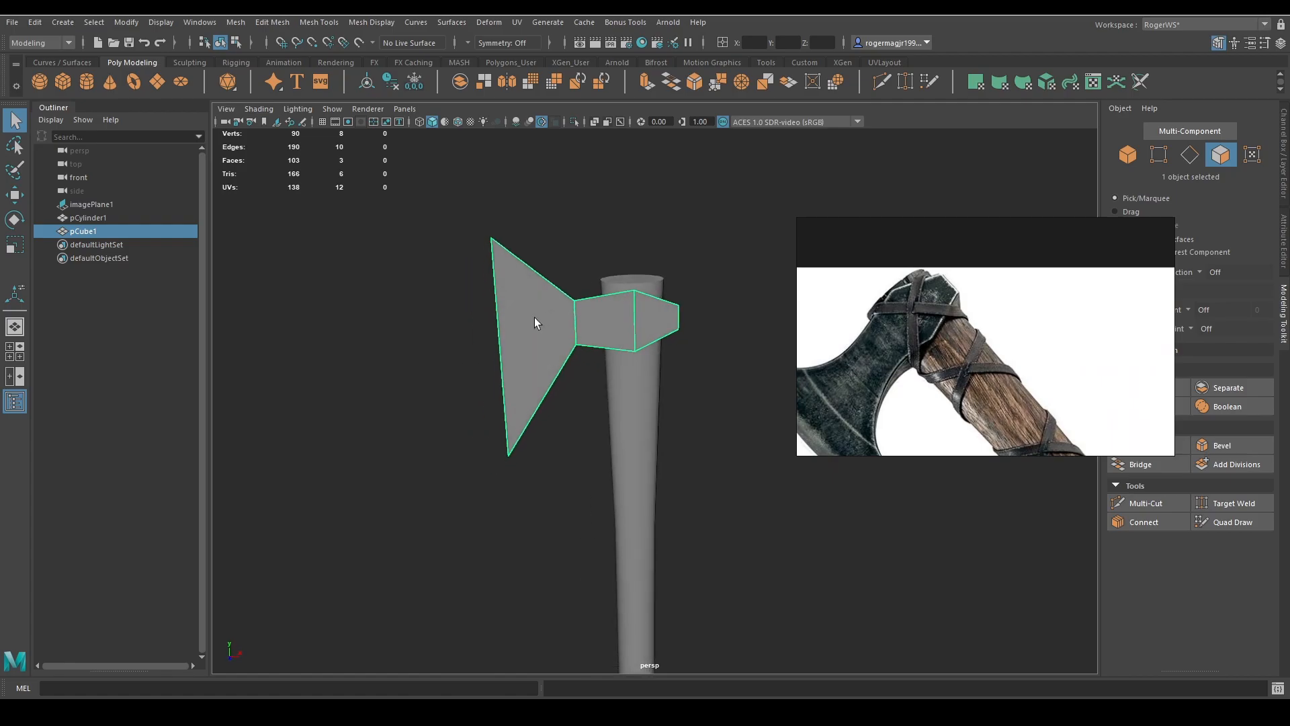
drag(446, 200, 562, 474)
key(Delete)
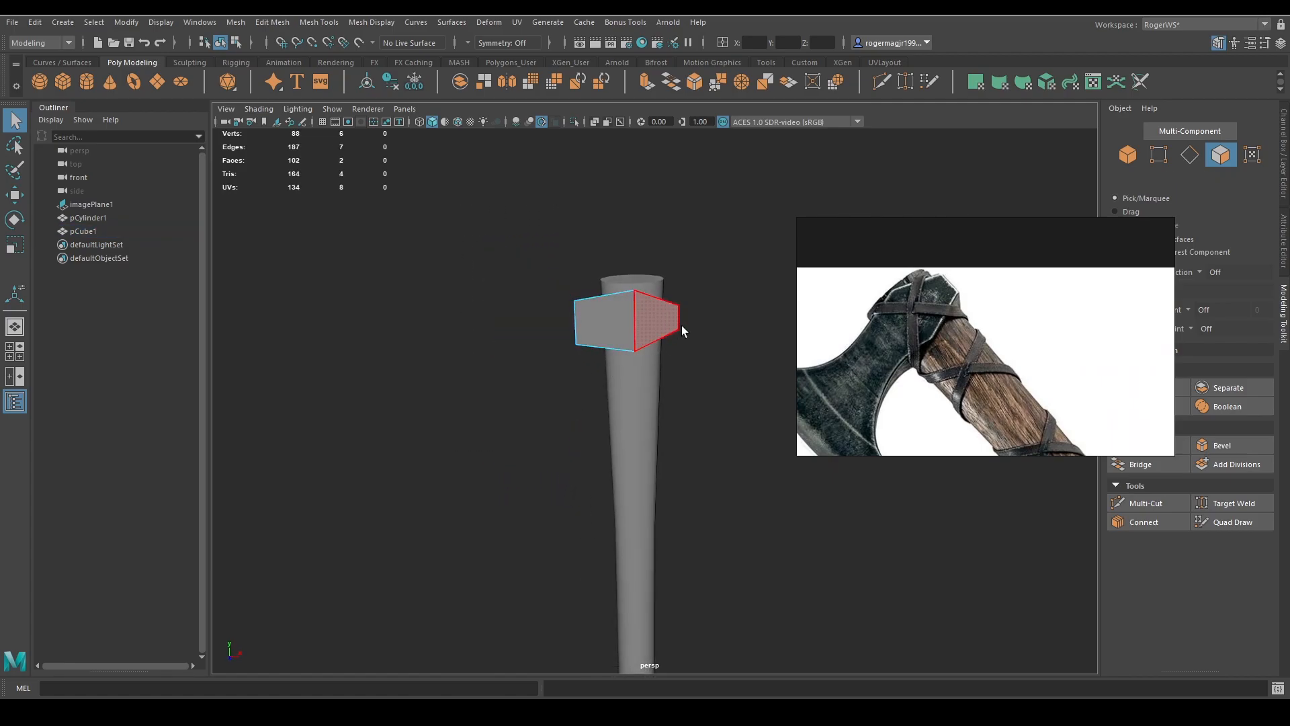
In the front view, move the head's open blade-side edge along X to -1.96, close to the handle's side
key(space)
drag(601, 316, 612, 362)
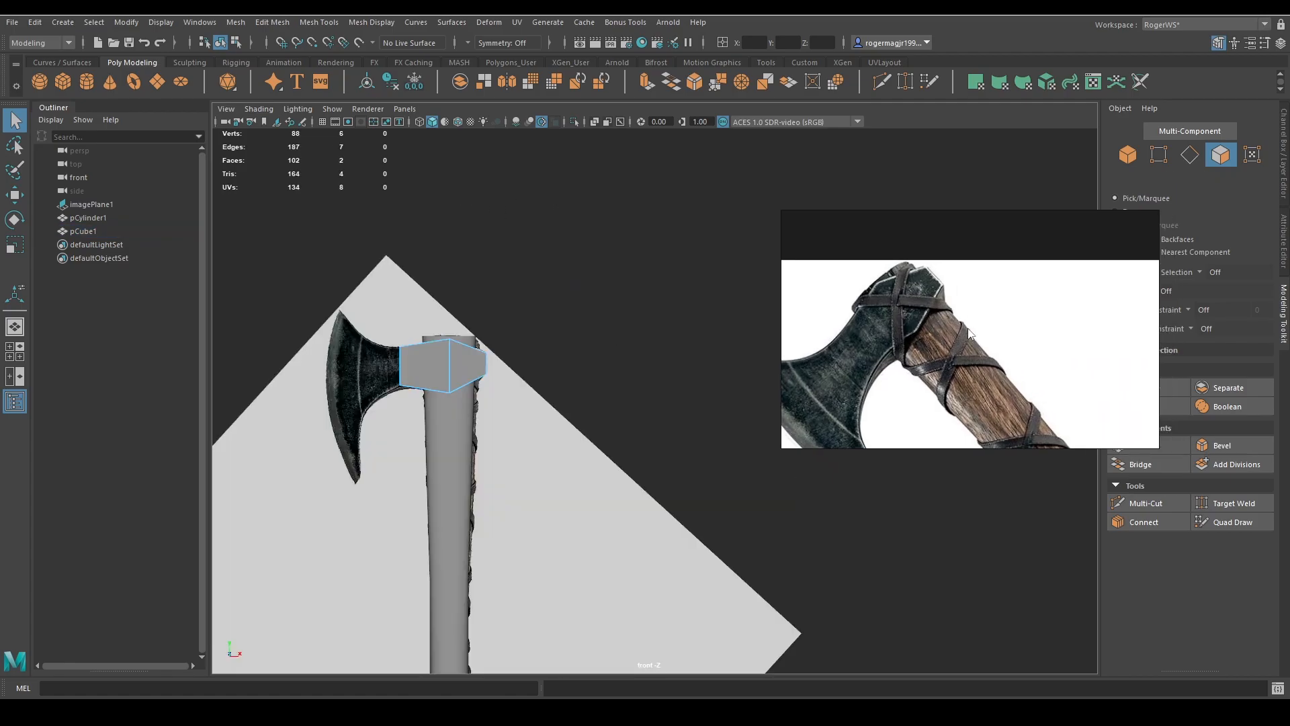
scroll(469, 300, up, 1)
alt+middle_drag(469, 300, 645, 272)
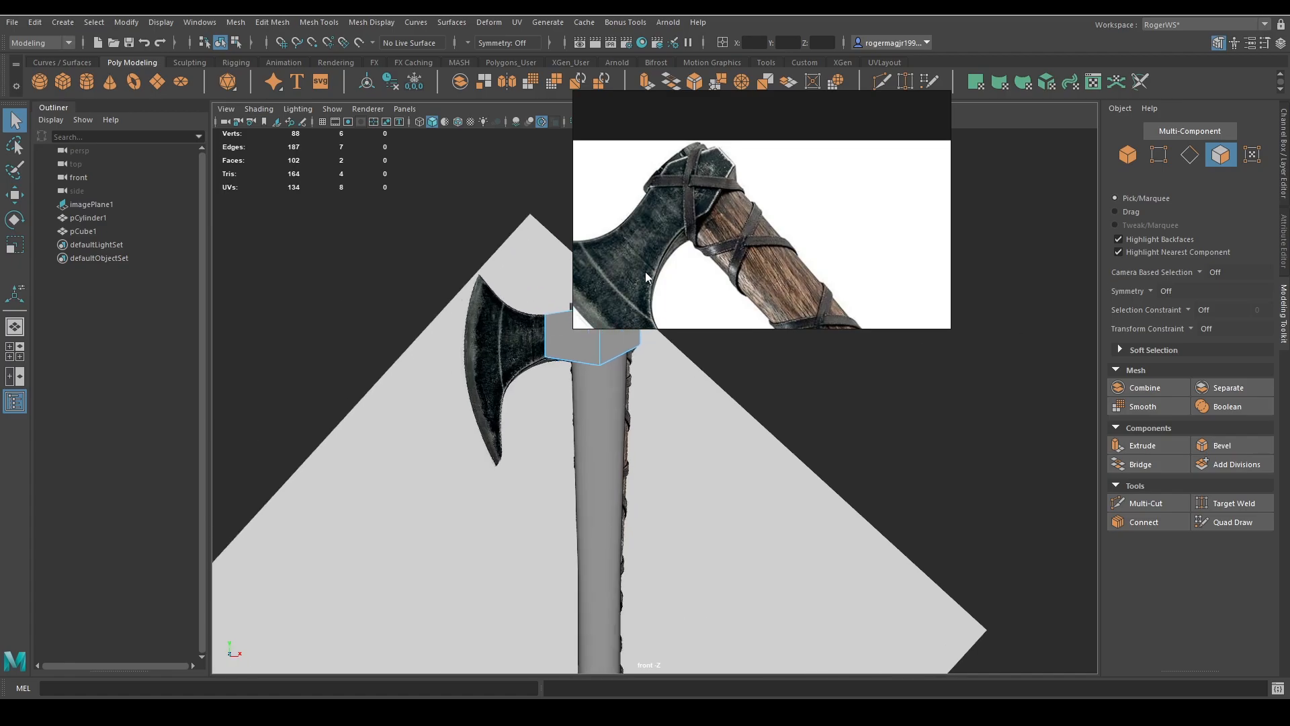
right_drag(645, 272, 1070, 302)
scroll(655, 302, up, 4)
alt+middle_drag(618, 272, 679, 316)
key(4)
scroll(624, 346, up, 2)
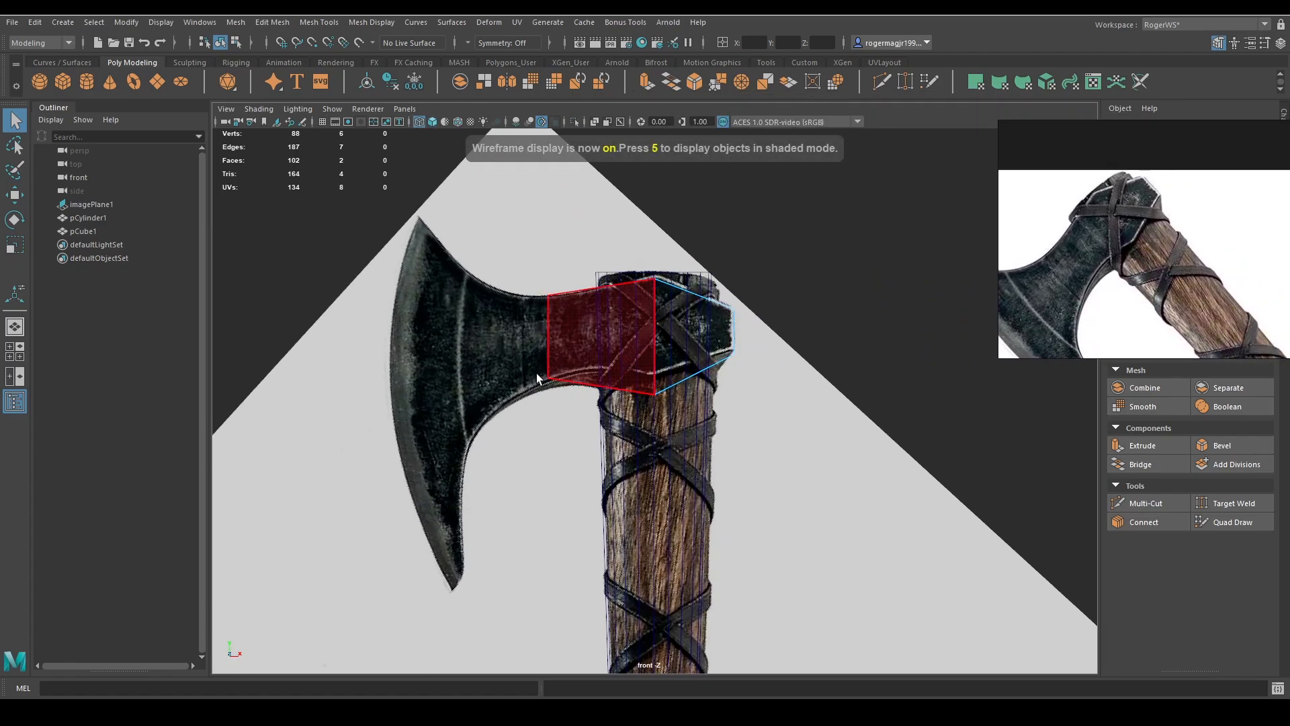
click(623, 345)
key(w)
click(623, 346)
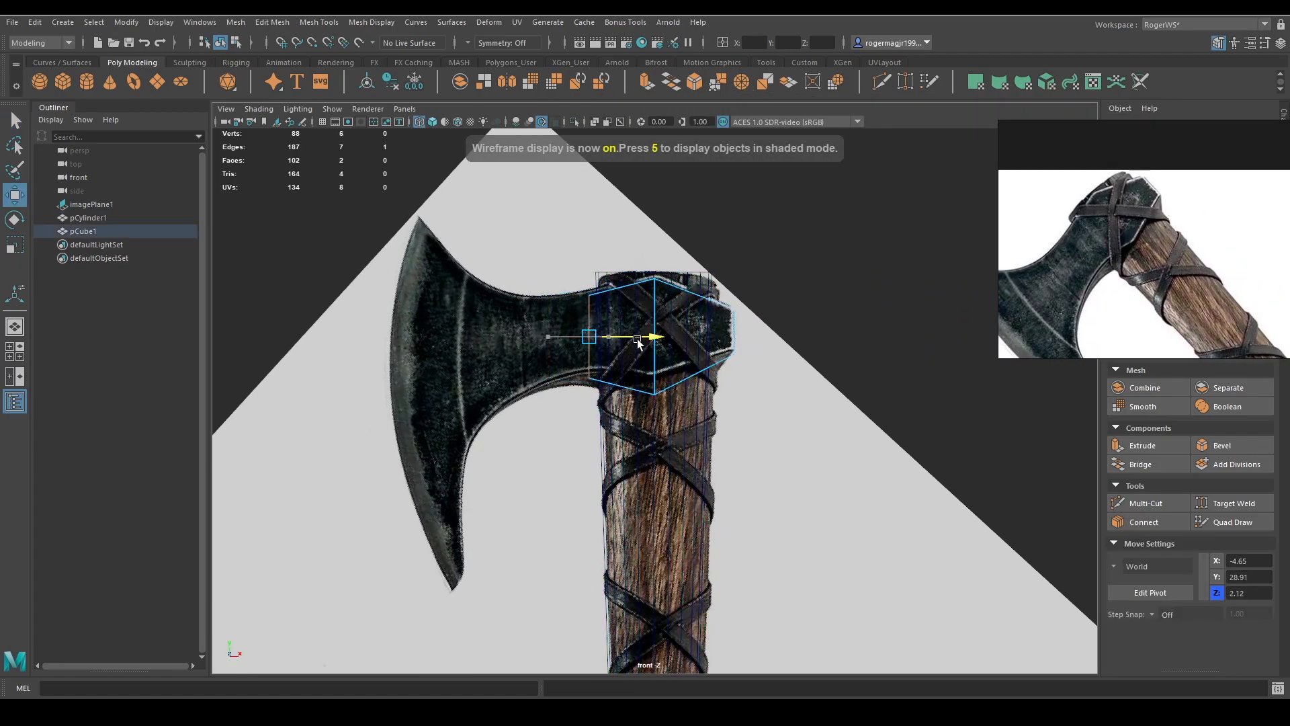
scroll(1122, 237, up, 3)
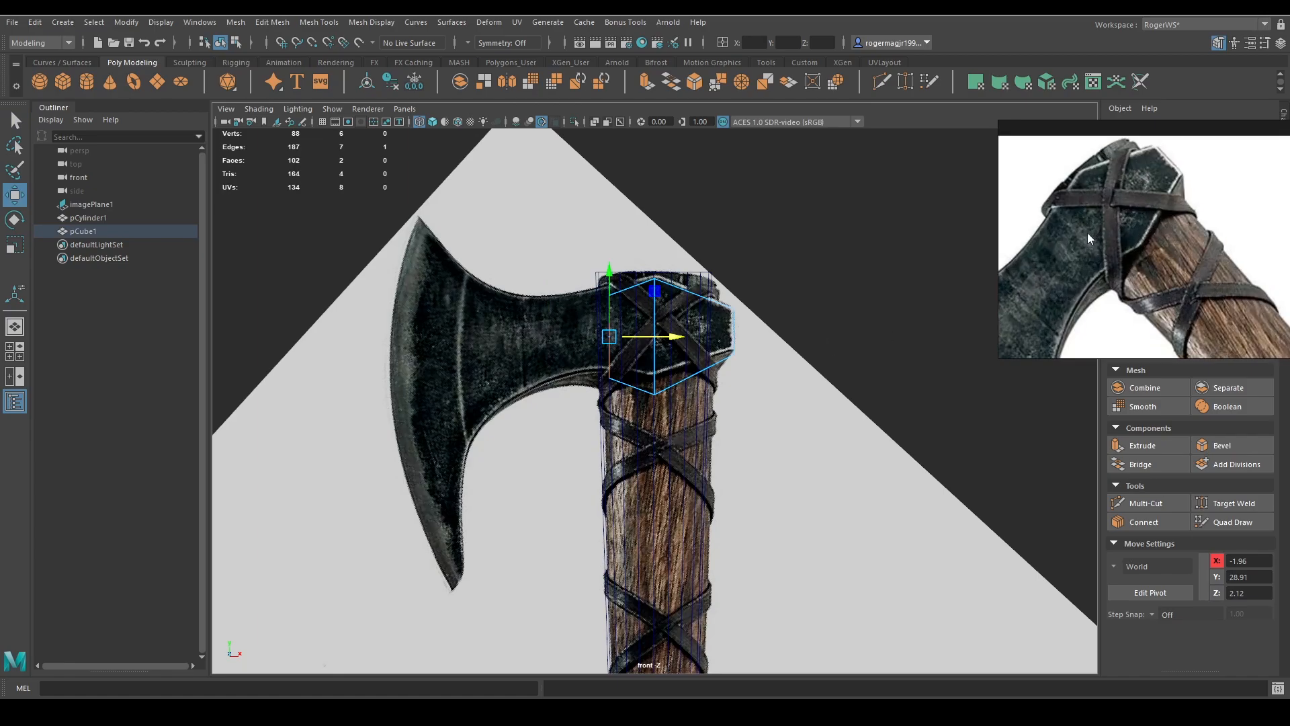
Extrude the blade-side edge into a narrow strip angled inward in depth, ending at X -2.35 and Z 1.86
alt+drag(864, 284, 818, 282)
alt+middle_drag(818, 282, 809, 305)
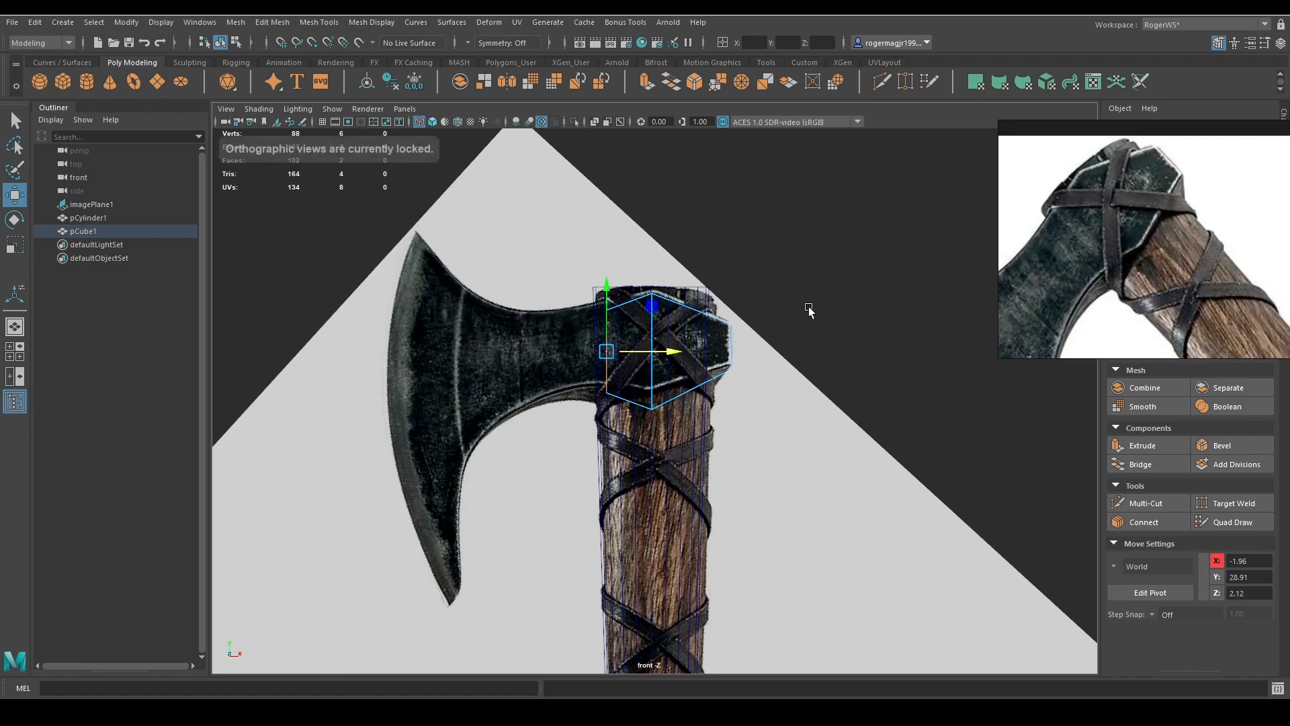
key(space)
drag(809, 307, 774, 325)
key(f)
scroll(759, 316, down, 3)
key(ctrl+e)
key(w)
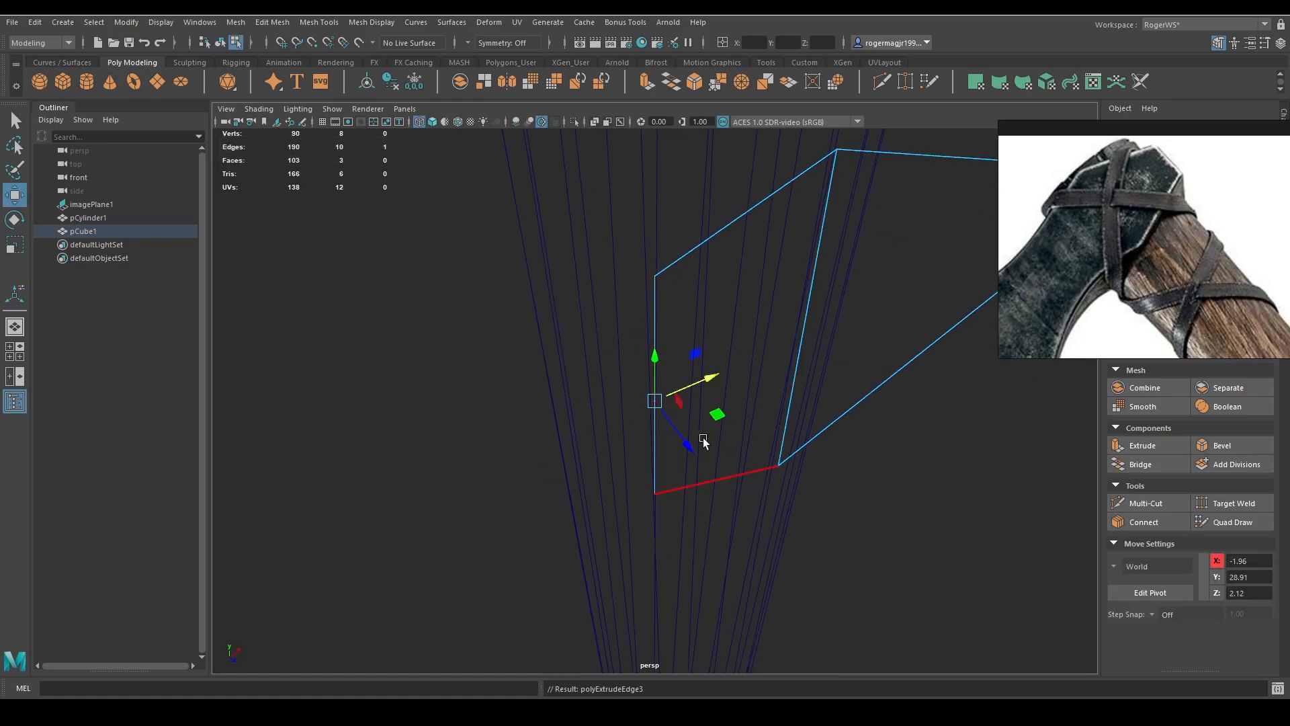
drag(682, 440, 678, 430)
mouse_move(692, 370)
mouse_down()
mouse_move(670, 381)
mouse_move(707, 349)
mouse_move(693, 307)
mouse_move(838, 427)
mouse_move(797, 446)
mouse_move(670, 442)
mouse_up()
key(5)
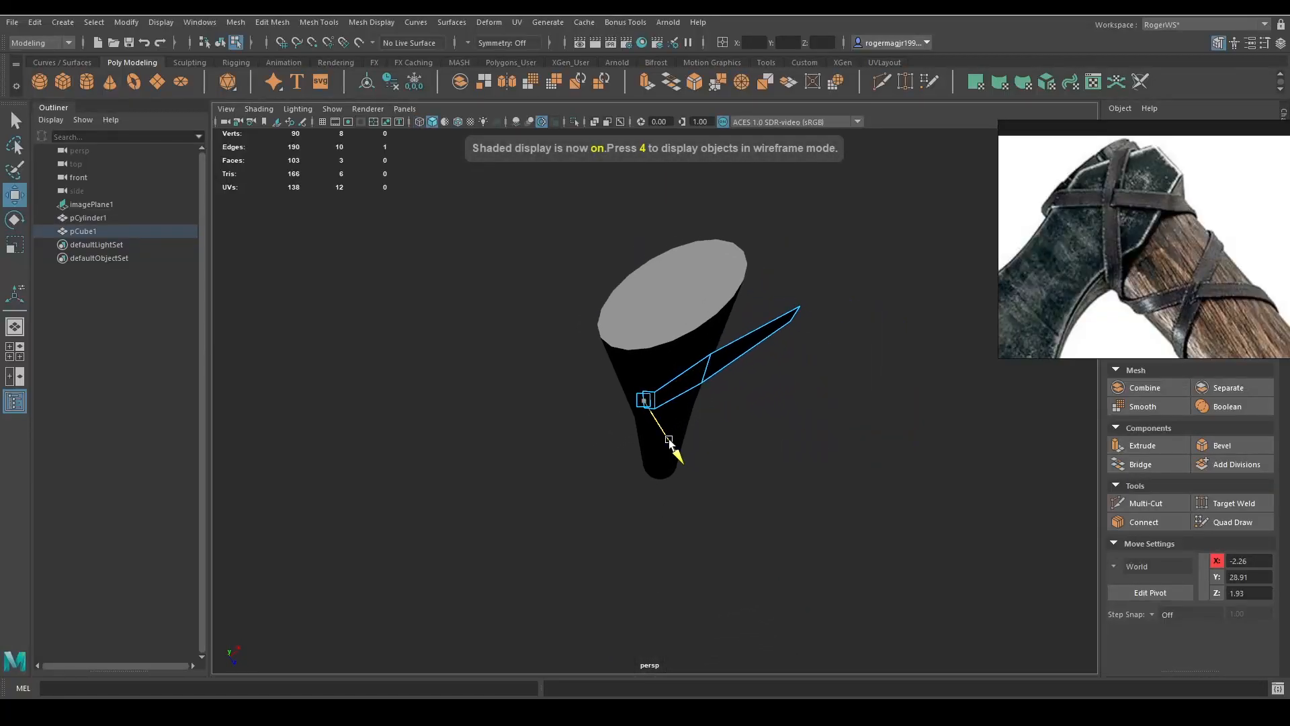
drag(679, 377, 675, 380)
drag(669, 437, 666, 432)
Examine the angled strip on the handle from several angles and compare it with the reference axe photo
scroll(1108, 252, down, 4)
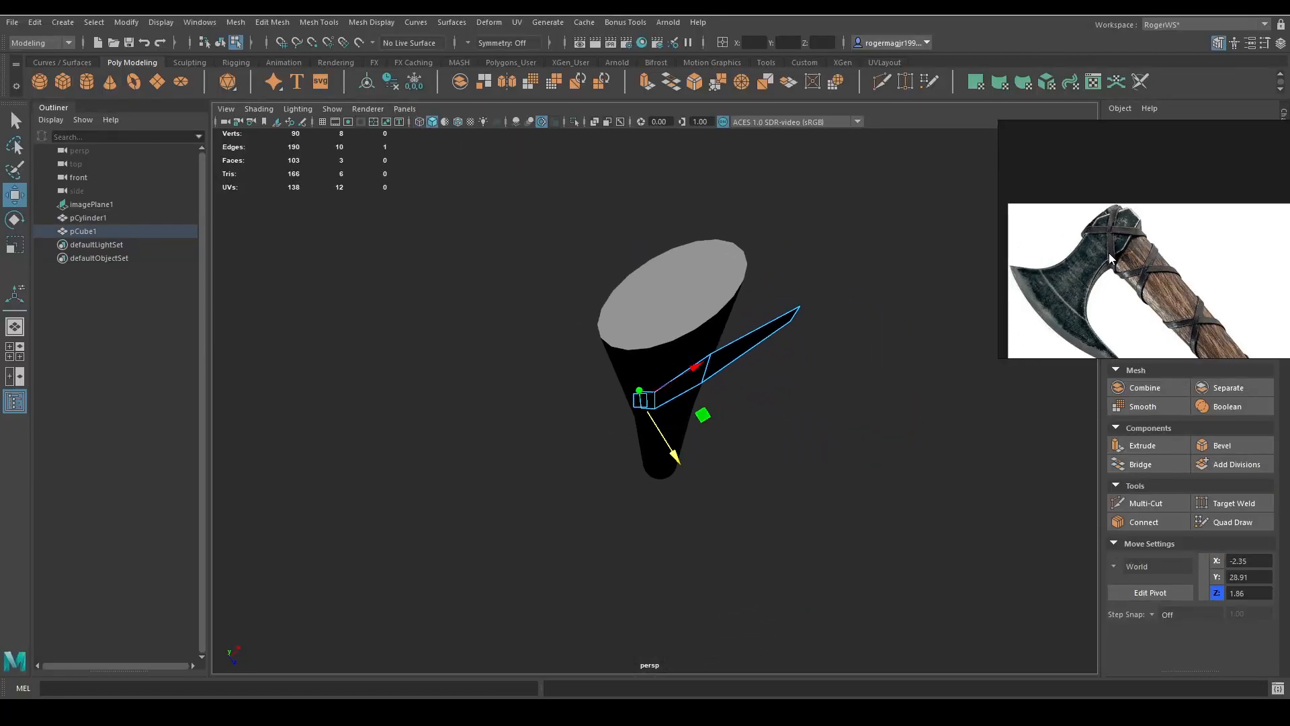
middle_drag(1108, 253, 1113, 206)
scroll(1119, 235, down, 2)
alt+drag(878, 314, 839, 276)
alt+drag(805, 354, 927, 311)
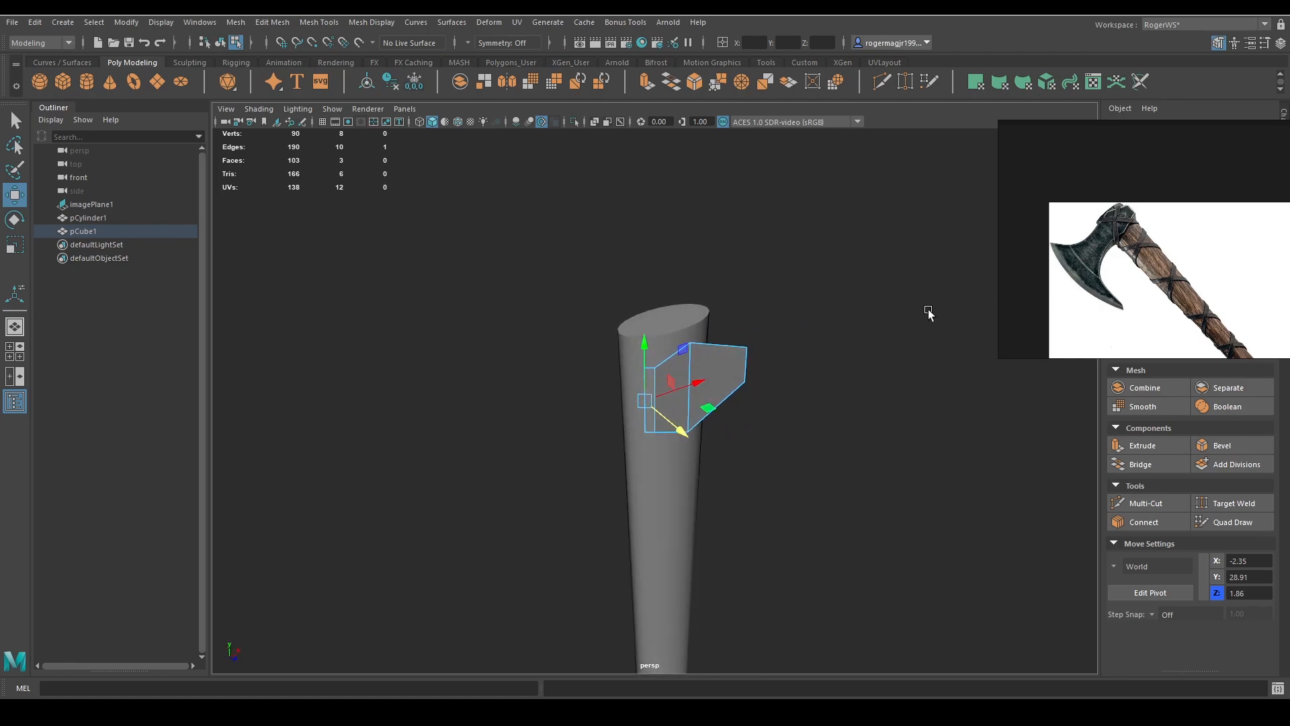
scroll(1149, 289, down, 1)
alt+drag(809, 326, 794, 389)
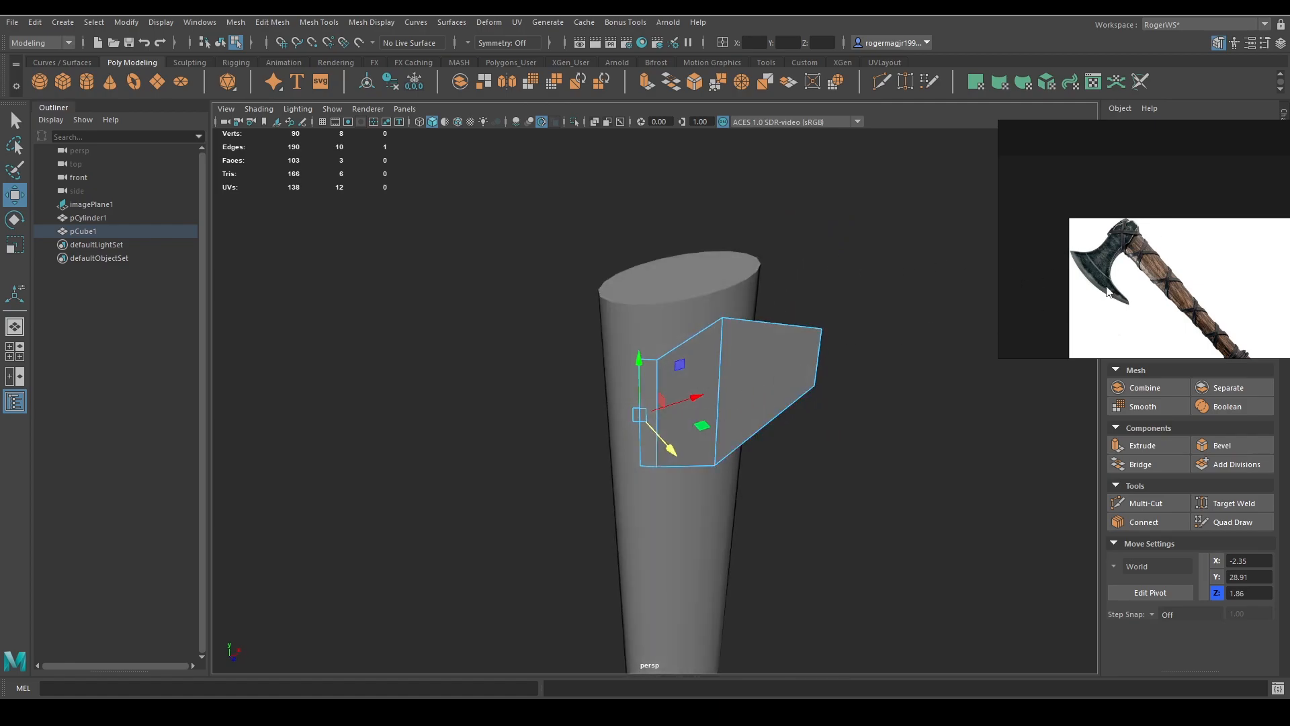
scroll(1109, 291, up, 3)
alt+drag(736, 318, 724, 344)
alt+drag(711, 413, 740, 394)
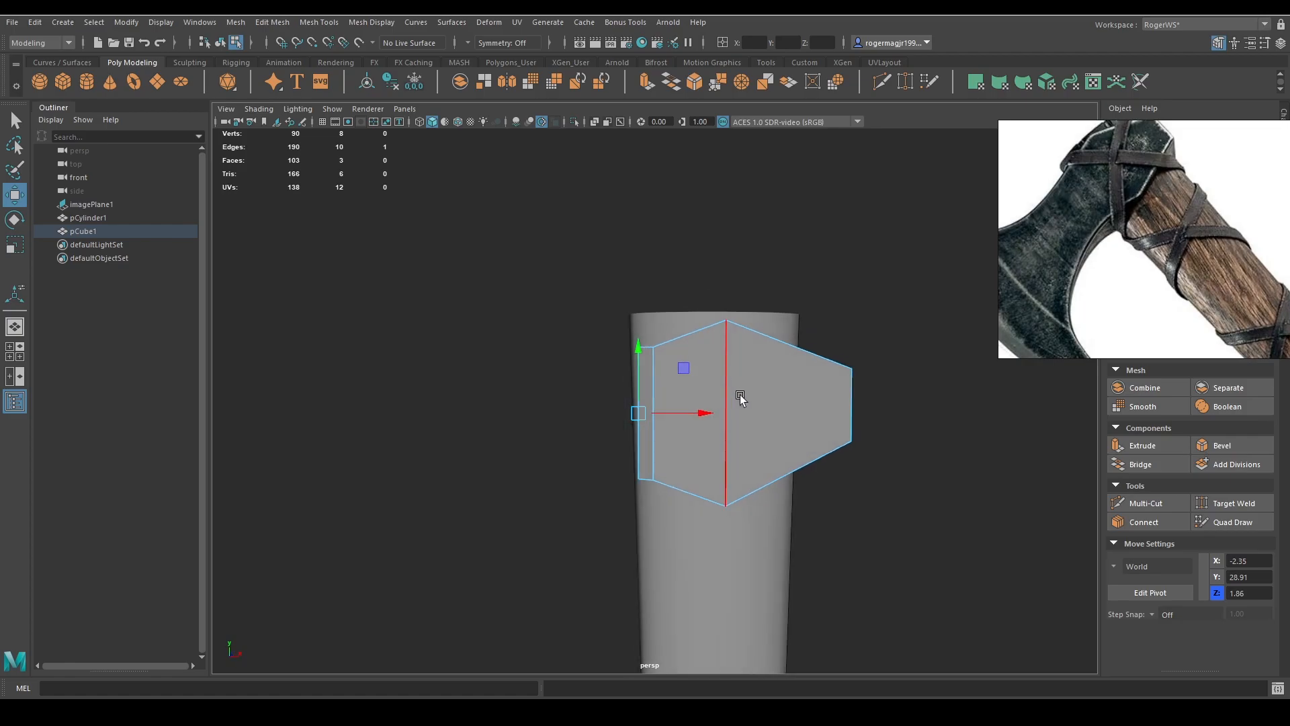
Extrude the strip's outer edge straight along X to -5.41 for the neck and switch to the front view
shift+right_drag(739, 393, 745, 406)
drag(691, 412, 580, 411)
key(space)
drag(668, 369, 671, 403)
scroll(671, 403, down, 1)
Show the REF layer so the axe reference image is behind the model
right_drag(1157, 279, 979, 271)
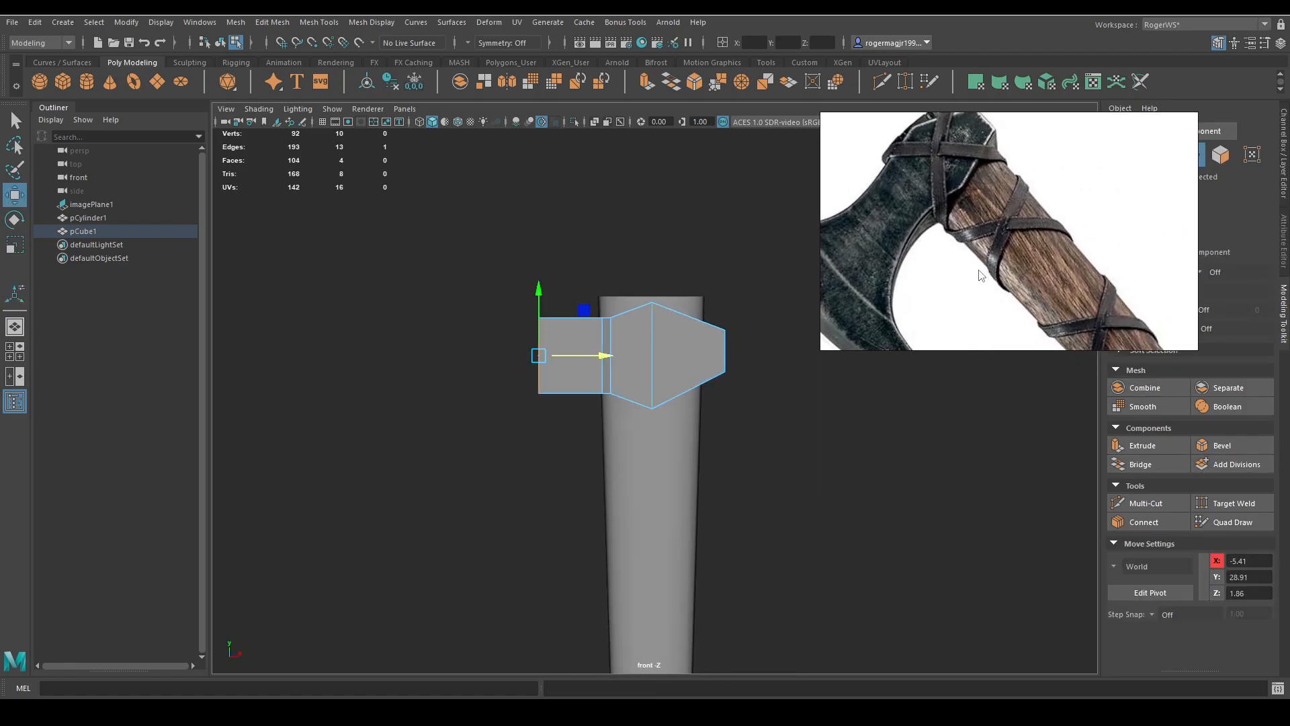
click(1283, 161)
click(1114, 465)
scroll(815, 383, up, 5)
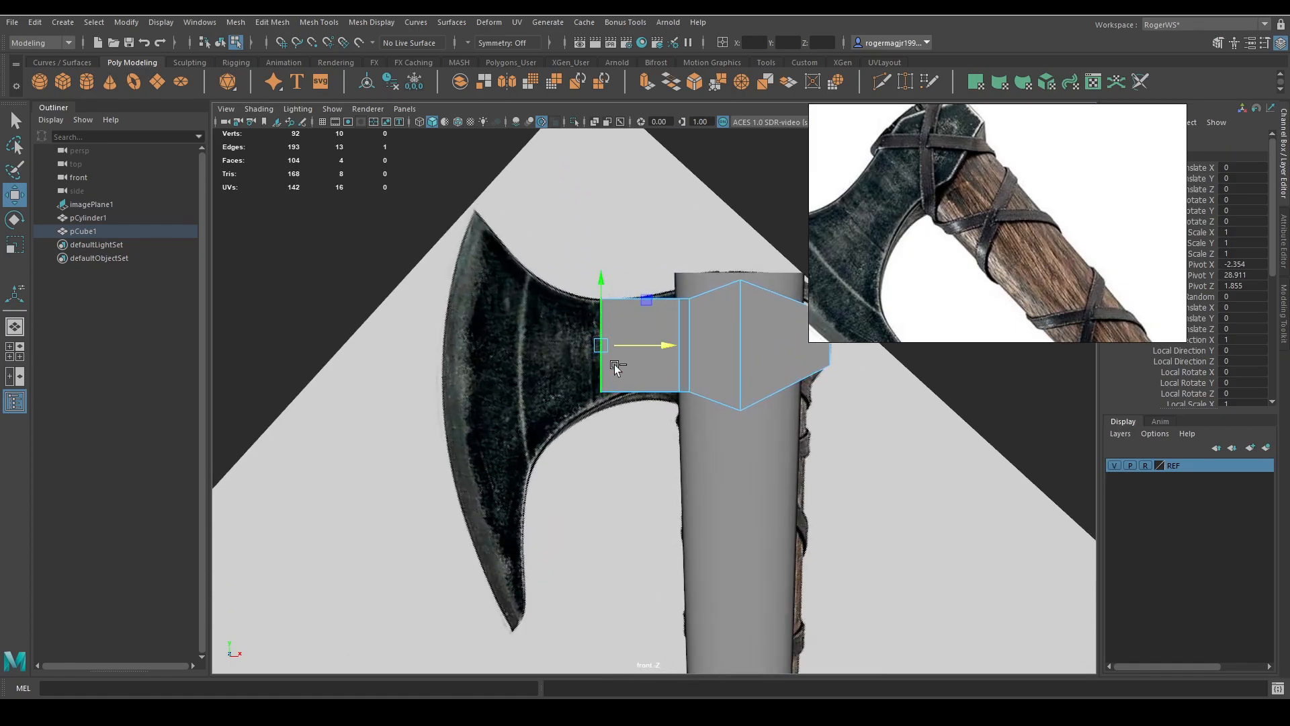
Extrude the neck's outer edge out to the blade's cutting edge and scale it vertically beyond the blade's upper tip
key(ctrl+e)
middle_drag(609, 393, 453, 306)
key(r)
key(4)
drag(454, 306, 447, 204)
Move the blade end's lower vertex straight down to Y 16.88, just below the blade's lower tip
key(q)
key(F9)
click(451, 538)
key(w)
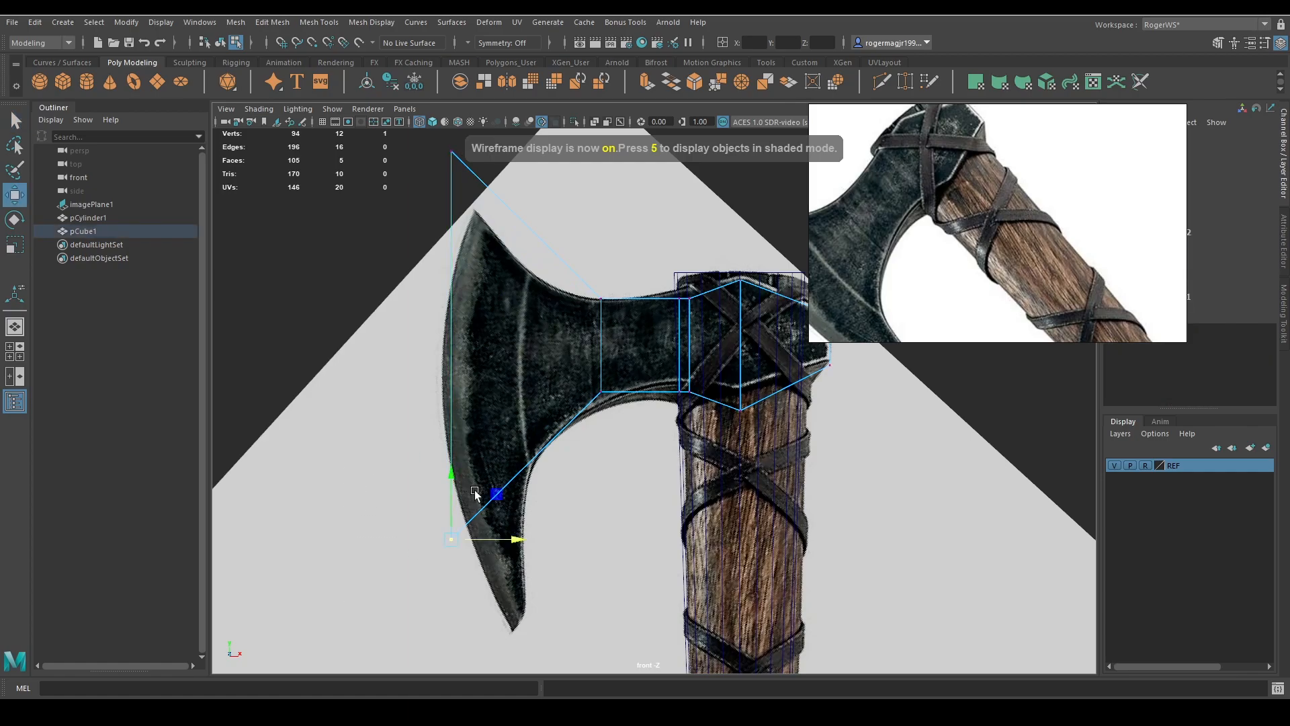
drag(452, 475, 452, 524)
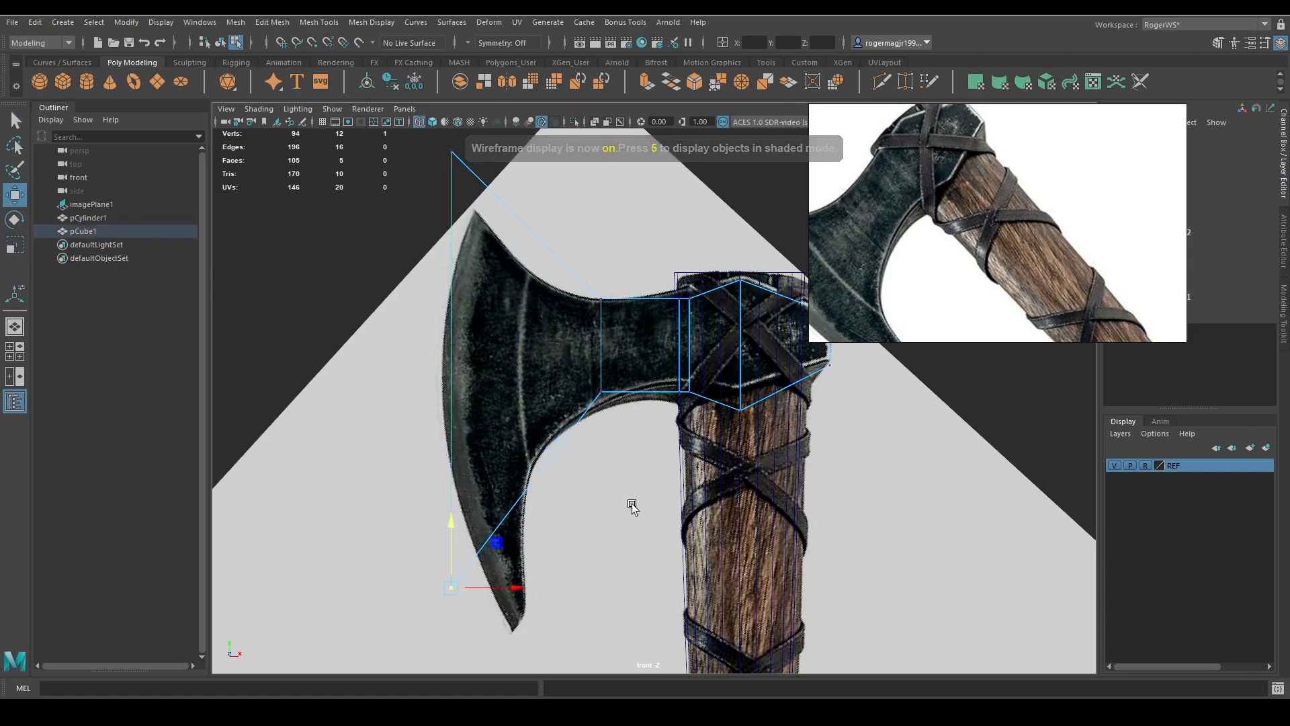
click(1282, 308)
scroll(535, 432, down, 2)
alt+middle_drag(535, 432, 478, 333)
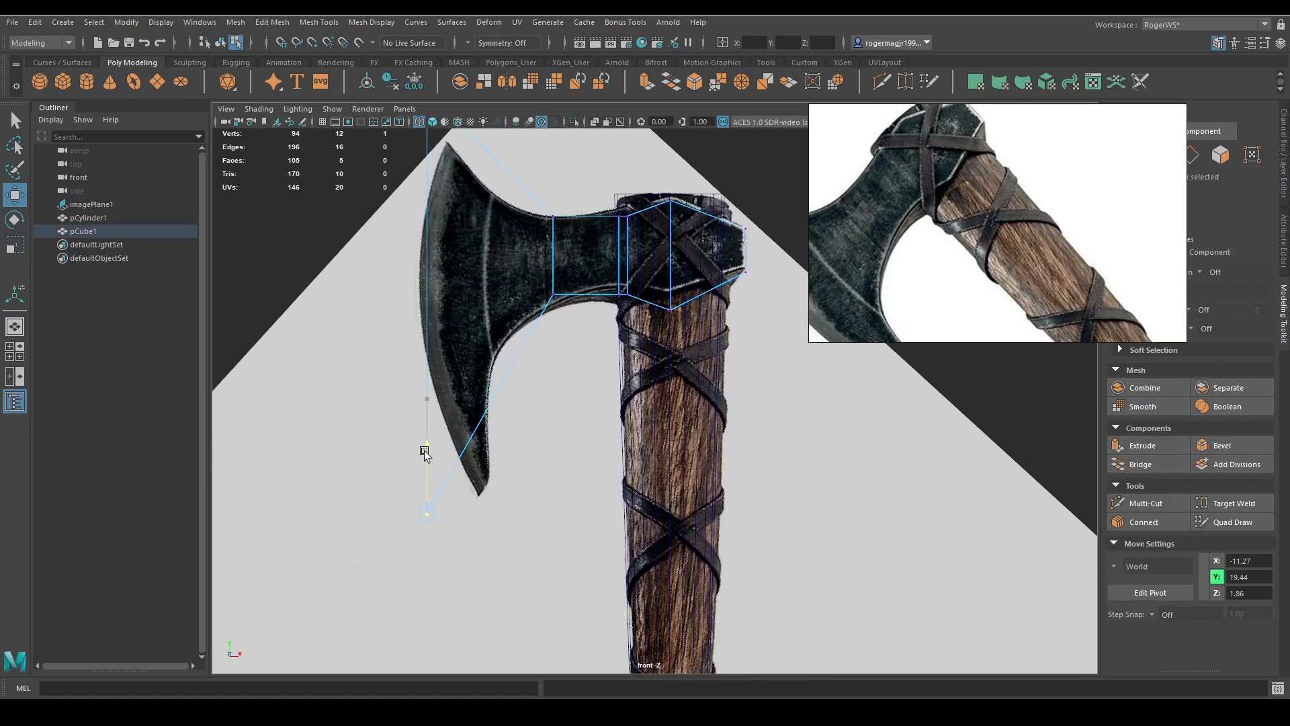
drag(424, 453, 424, 461)
scroll(528, 375, down, 3)
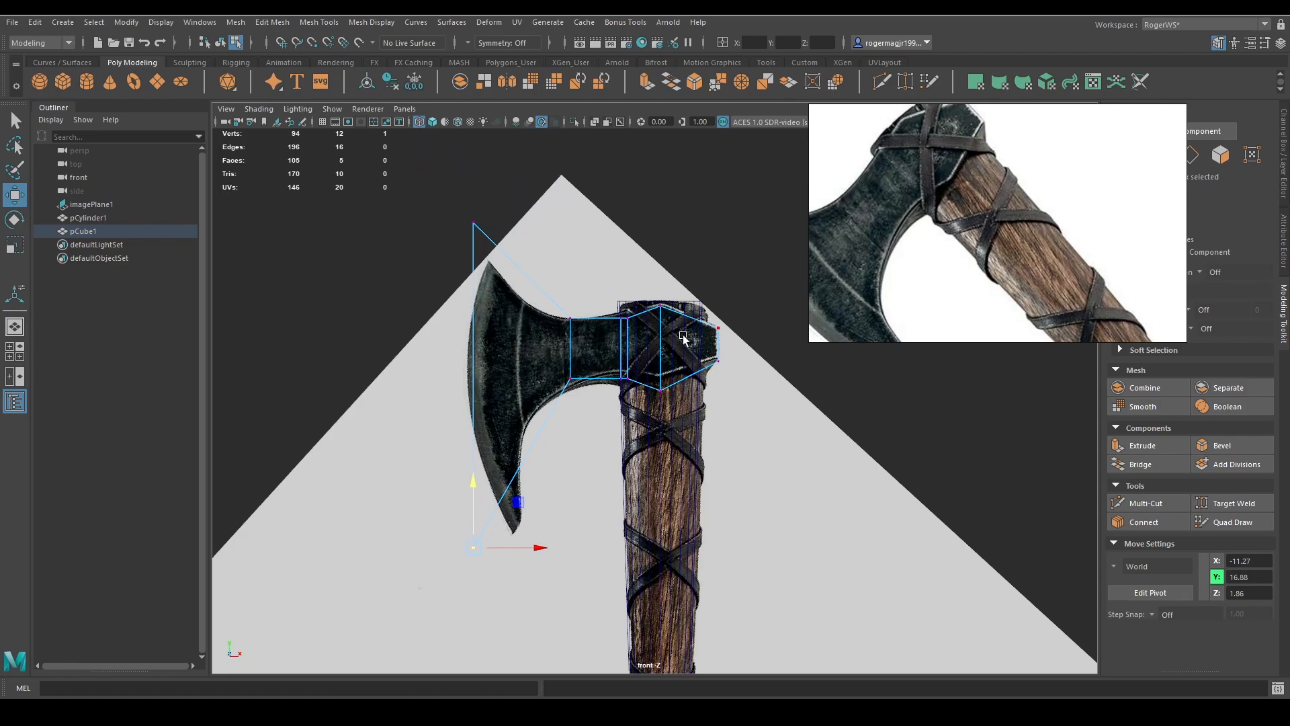
right_drag(927, 276, 1289, 276)
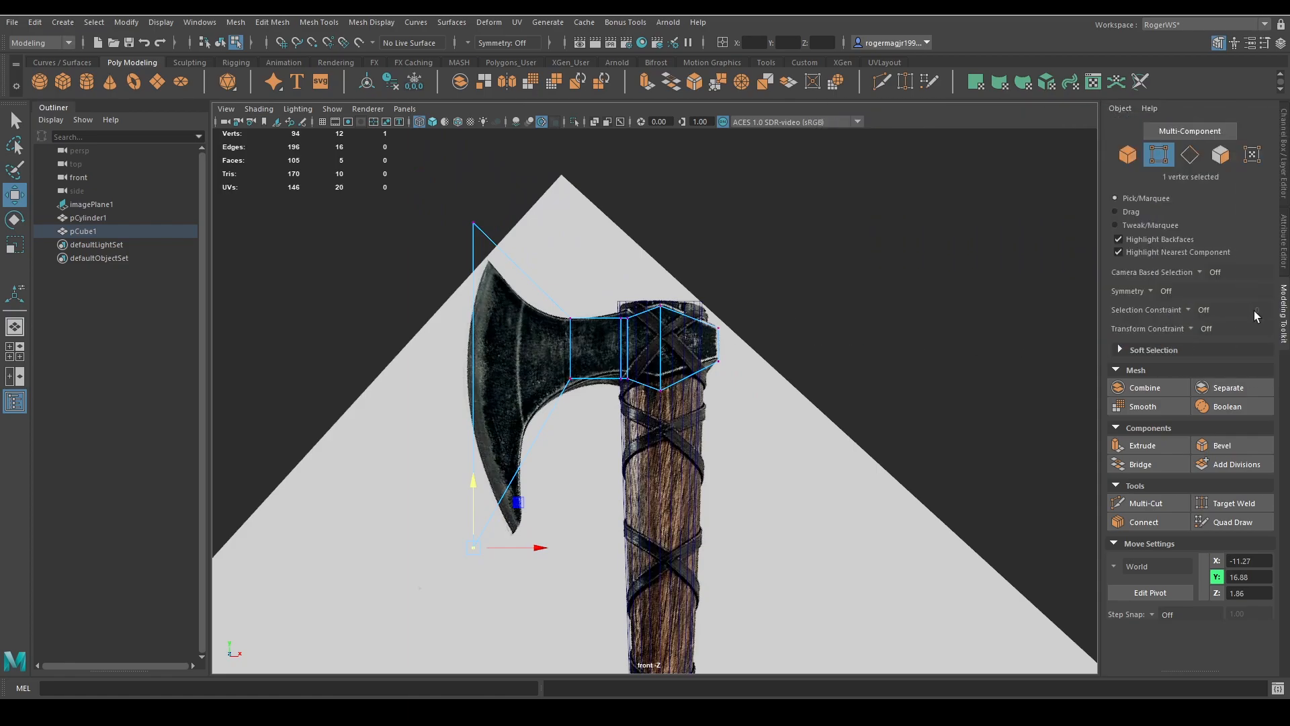
Rotate the four vertices of the neck and blade end slightly around Y, with the pivot set near the angled strip
mouse_move(828, 236)
alt+mouse_down()
mouse_move(838, 288)
mouse_move(821, 224)
alt+mouse_up()
key(space)
scroll(824, 329, down, 3)
mouse_move(824, 329)
alt+mouse_down()
mouse_move(834, 359)
mouse_move(826, 349)
alt+mouse_up()
key(5)
drag(408, 315, 618, 619)
click(568, 507)
mouse_move(567, 504)
alt+mouse_down()
mouse_move(664, 490)
mouse_move(732, 461)
mouse_move(715, 407)
alt+mouse_up()
scroll(825, 489, up, 3)
key(d)
click(731, 411)
key(e)
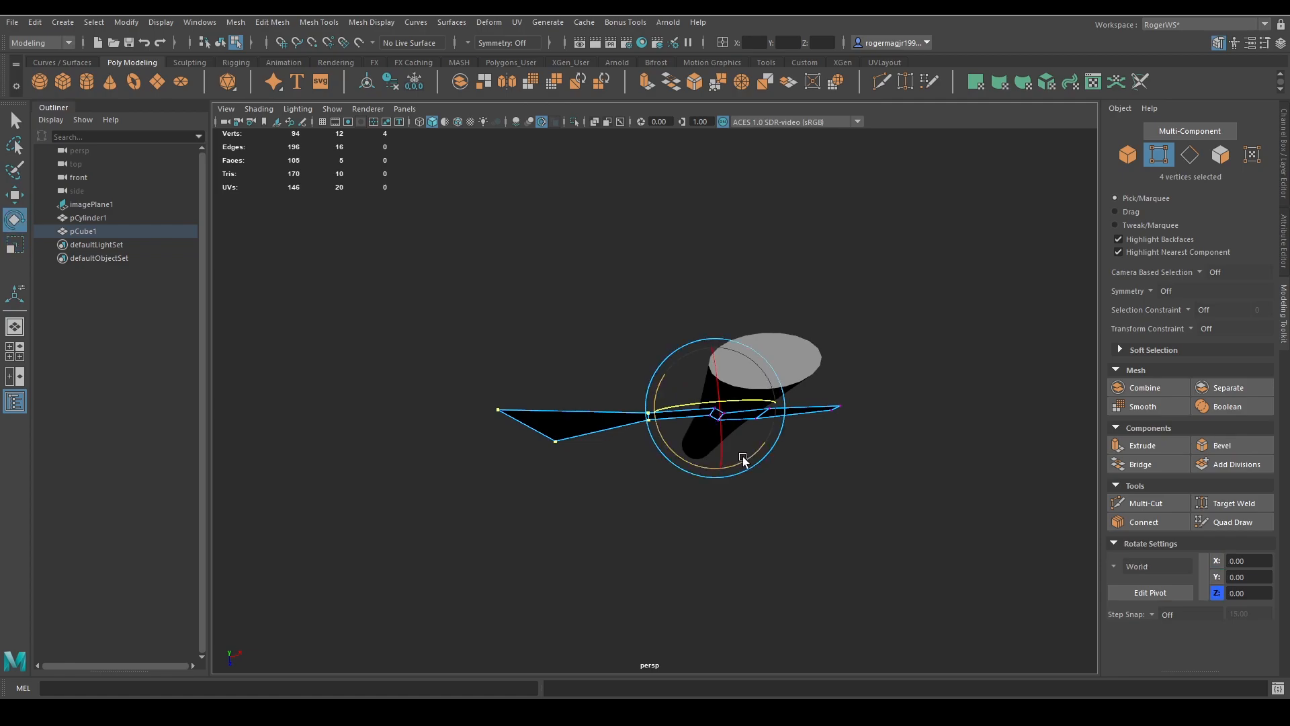
drag(739, 455, 737, 458)
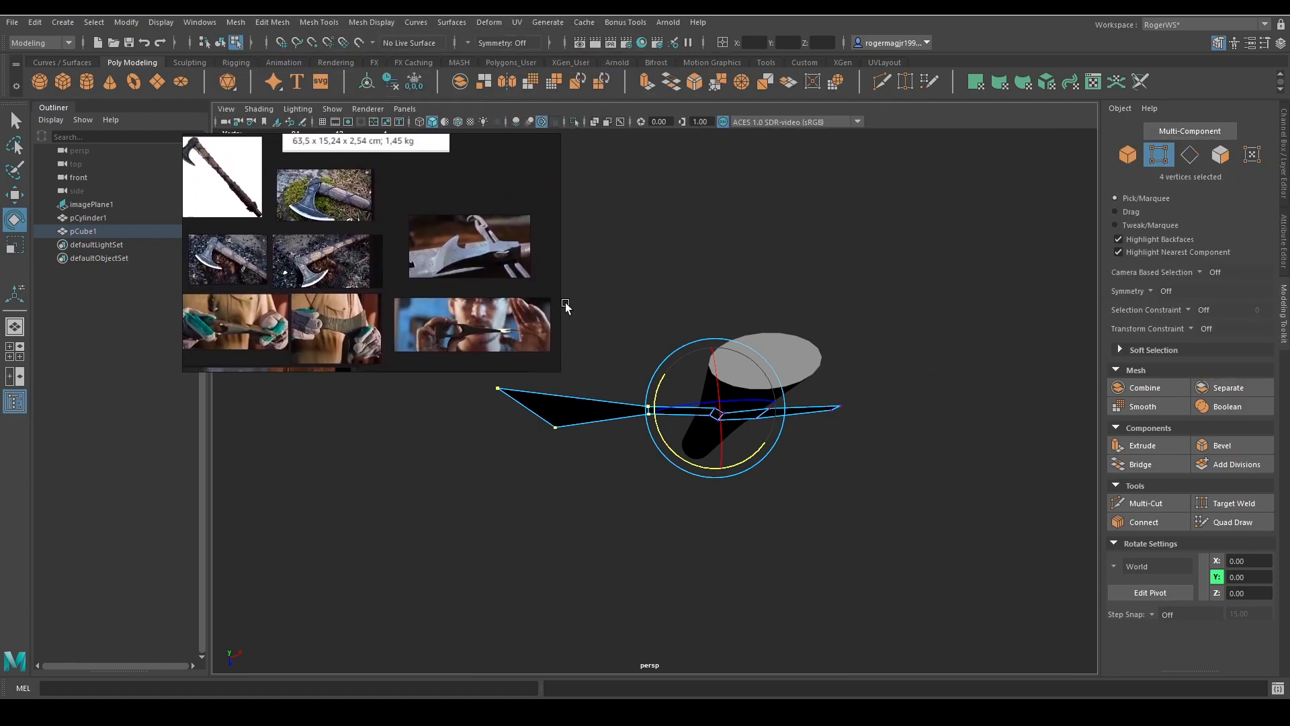
Show the REF layer in the front view so the axe reference sits behind the axe-head mesh
alt+drag(645, 309, 828, 314)
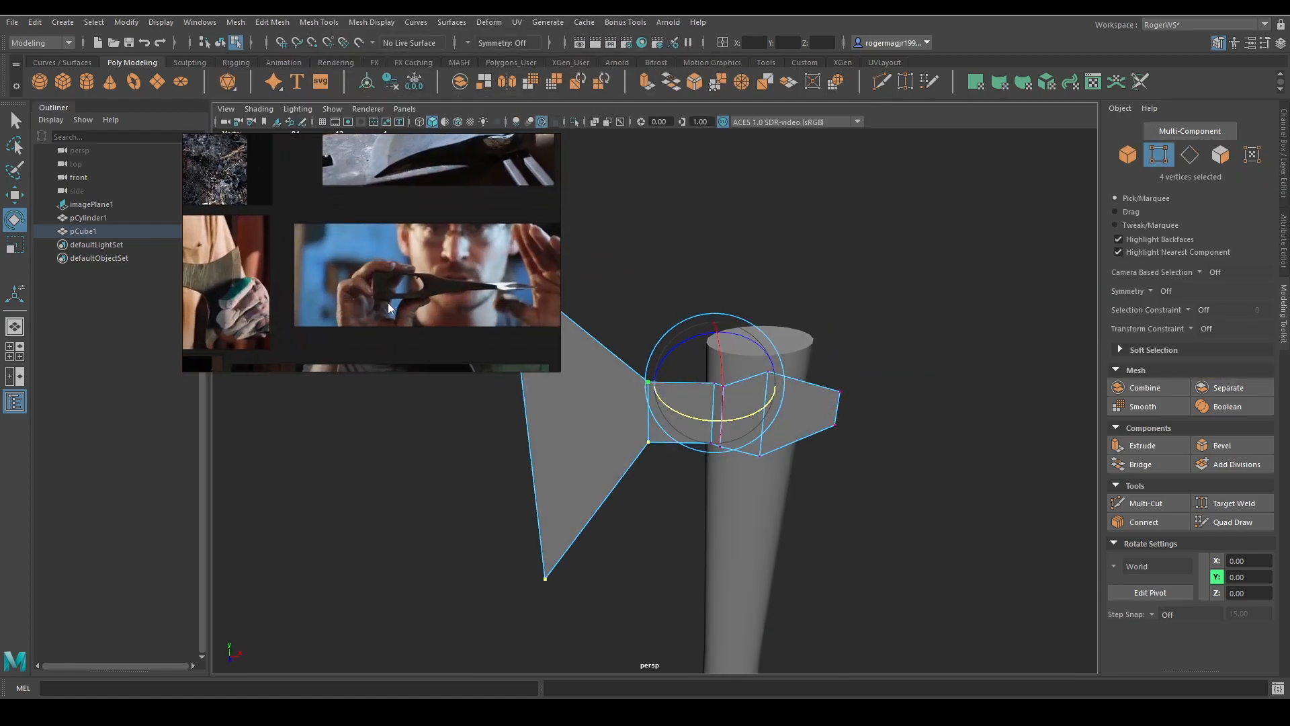
alt+drag(575, 322, 627, 323)
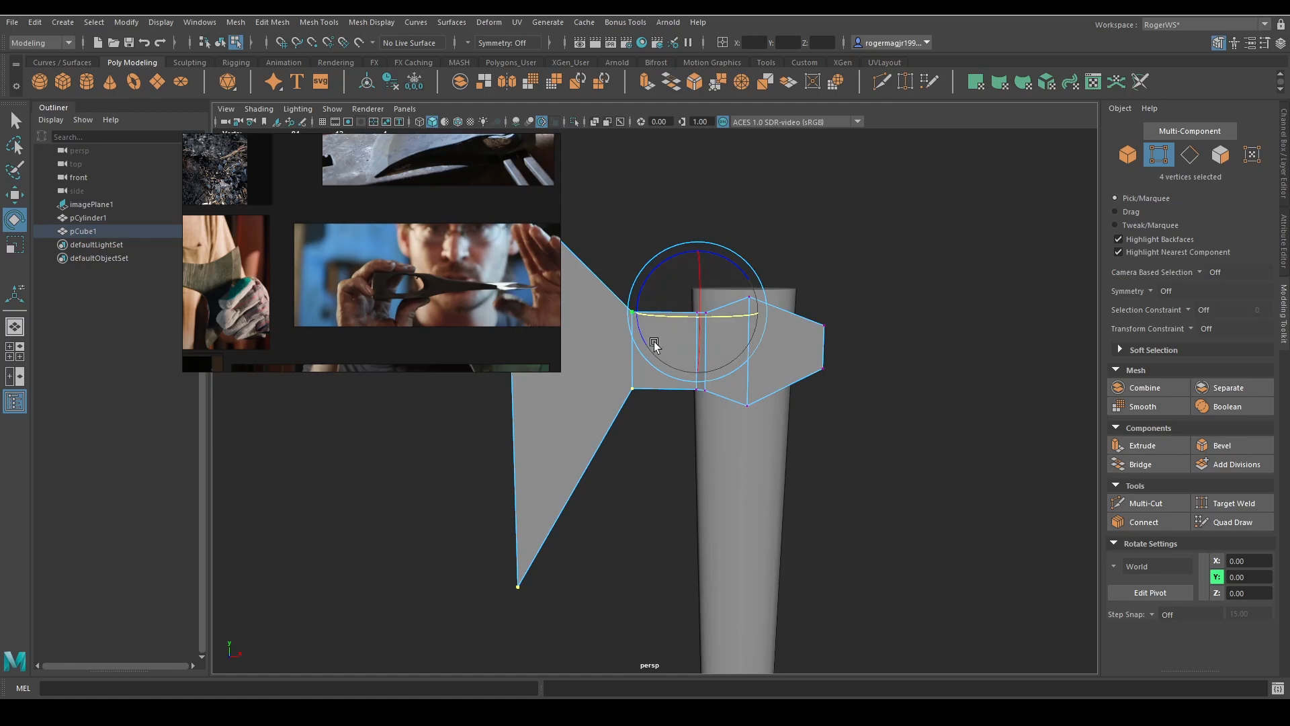
alt+drag(760, 354, 917, 316)
key(space)
alt+middle_drag(739, 331, 913, 344)
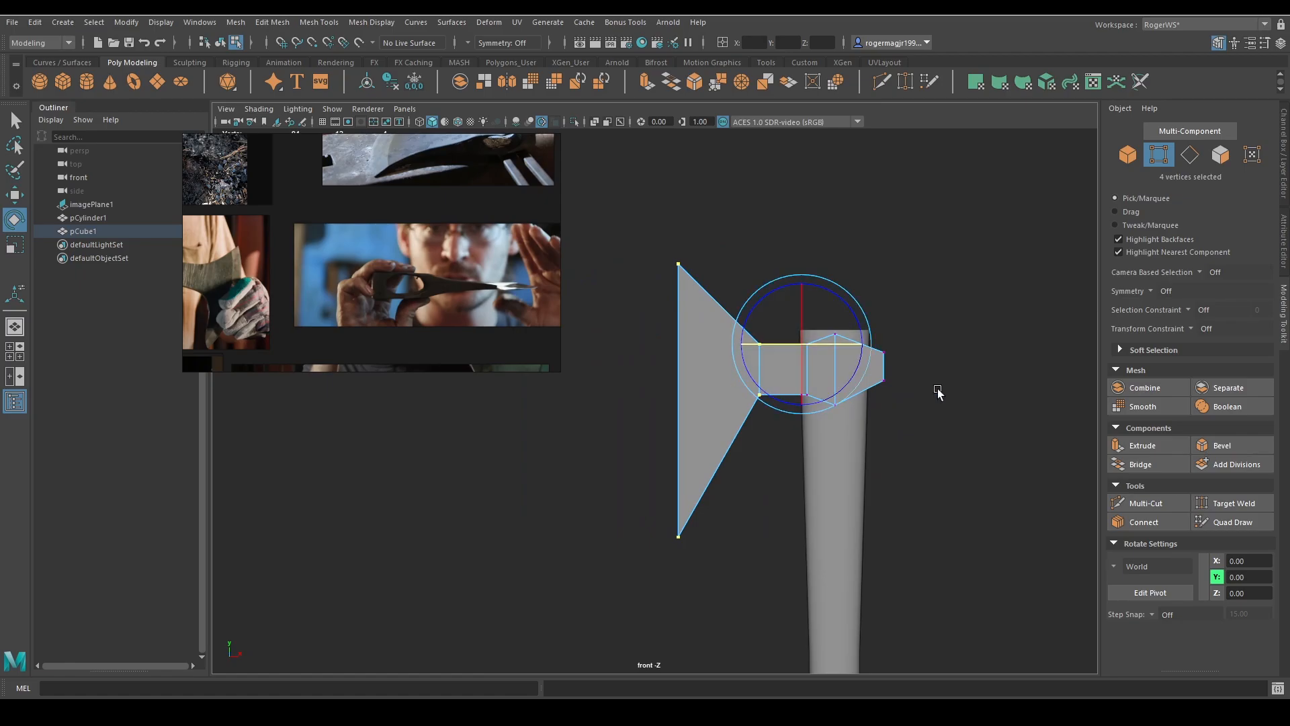
click(1282, 152)
click(1114, 465)
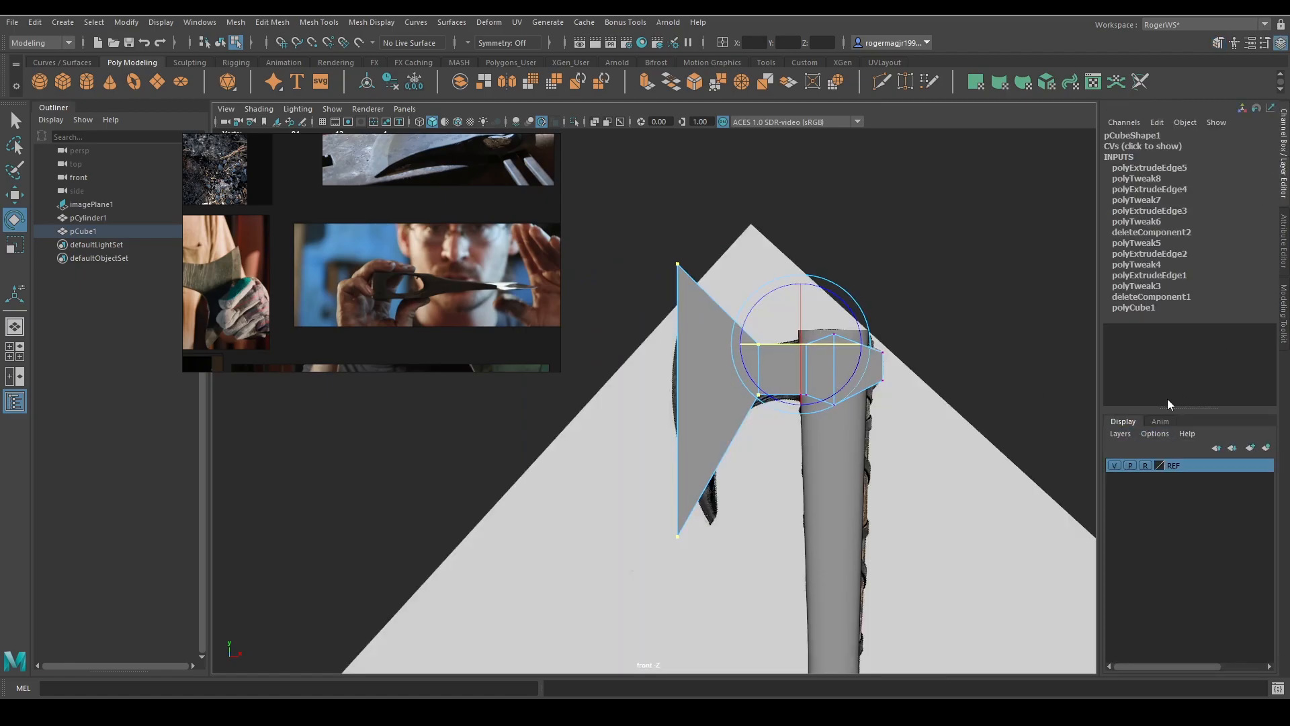
click(1279, 290)
Examine the reference photos of the forged axe head held in gloved hands and the neighbouring forging shots
scroll(276, 286, down, 3)
scroll(272, 286, up, 5)
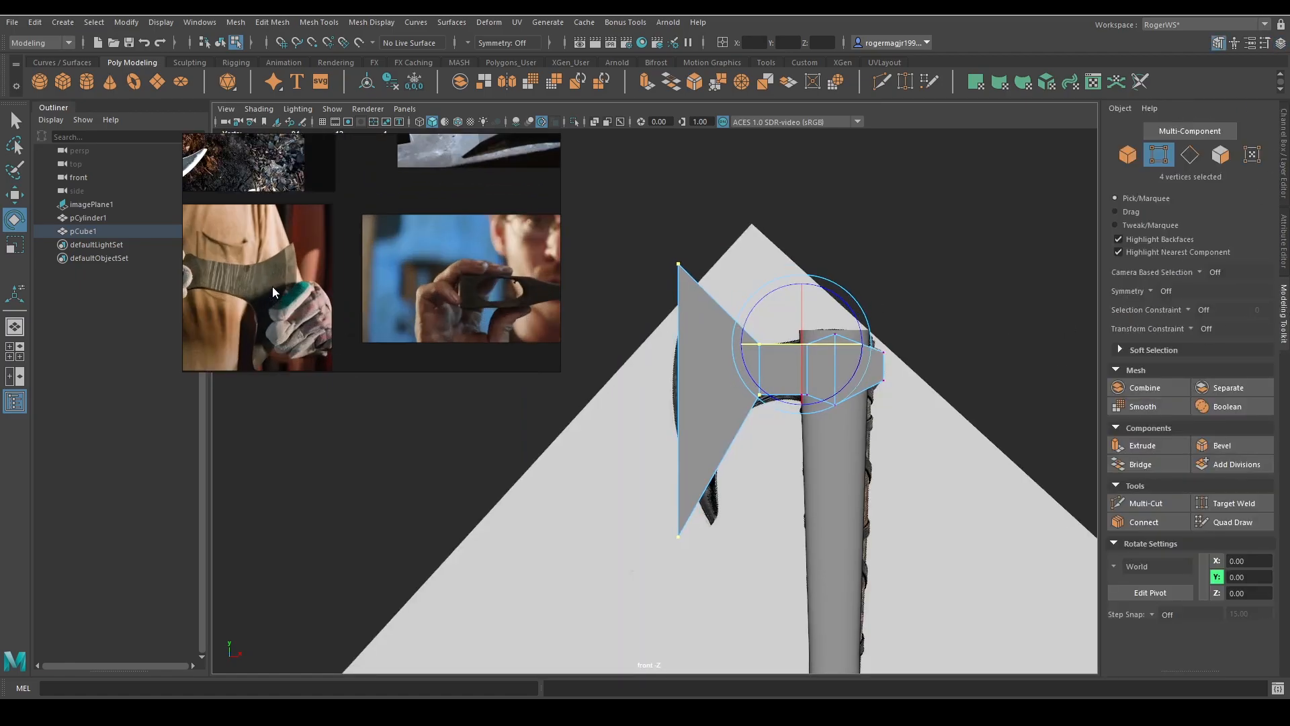
scroll(296, 275, down, 3)
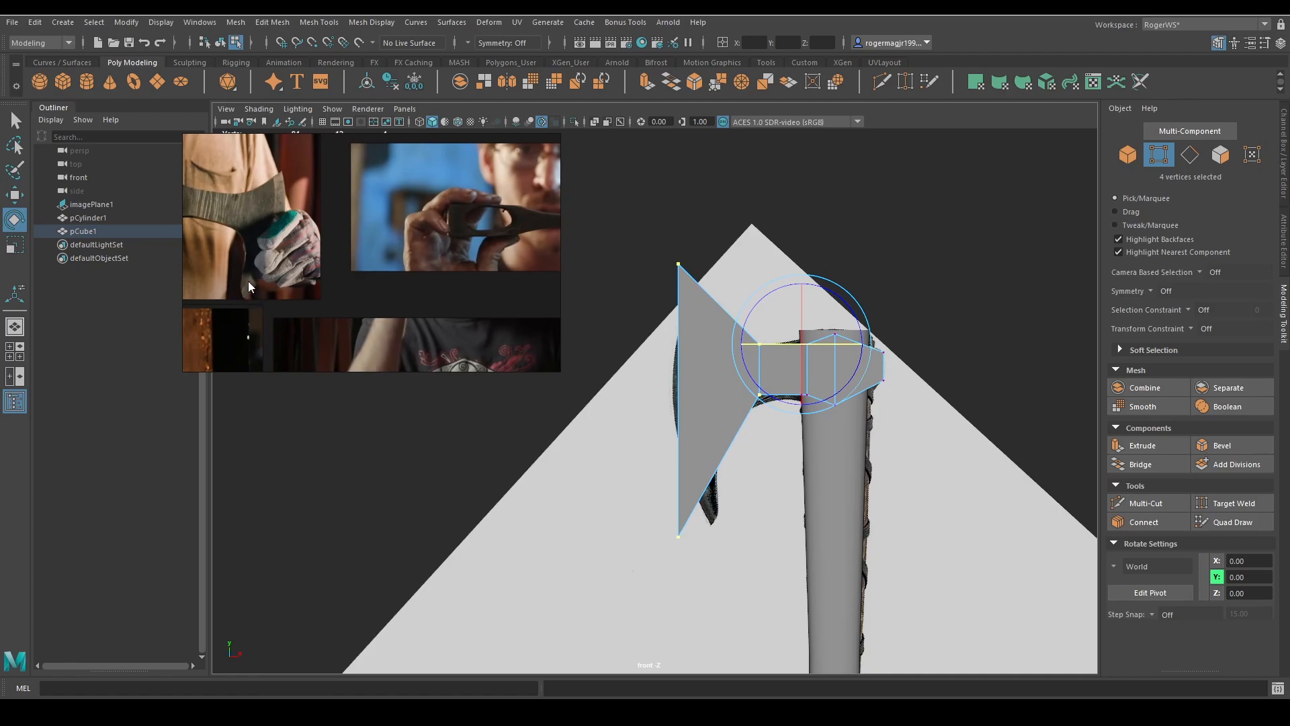
middle_drag(273, 179, 444, 223)
scroll(423, 235, down, 3)
middle_drag(353, 299, 381, 260)
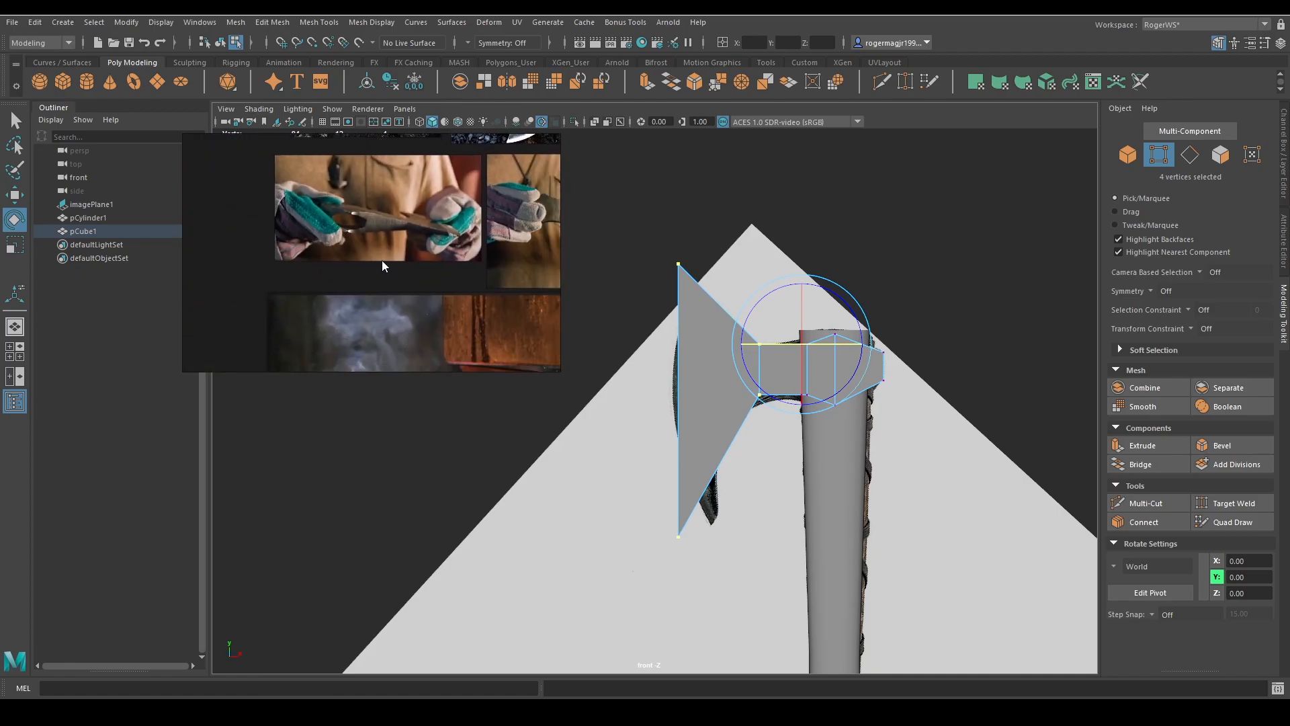
middle_drag(471, 332, 371, 237)
scroll(403, 240, up, 2)
middle_drag(524, 242, 349, 245)
scroll(349, 245, down, 3)
middle_drag(317, 168, 409, 324)
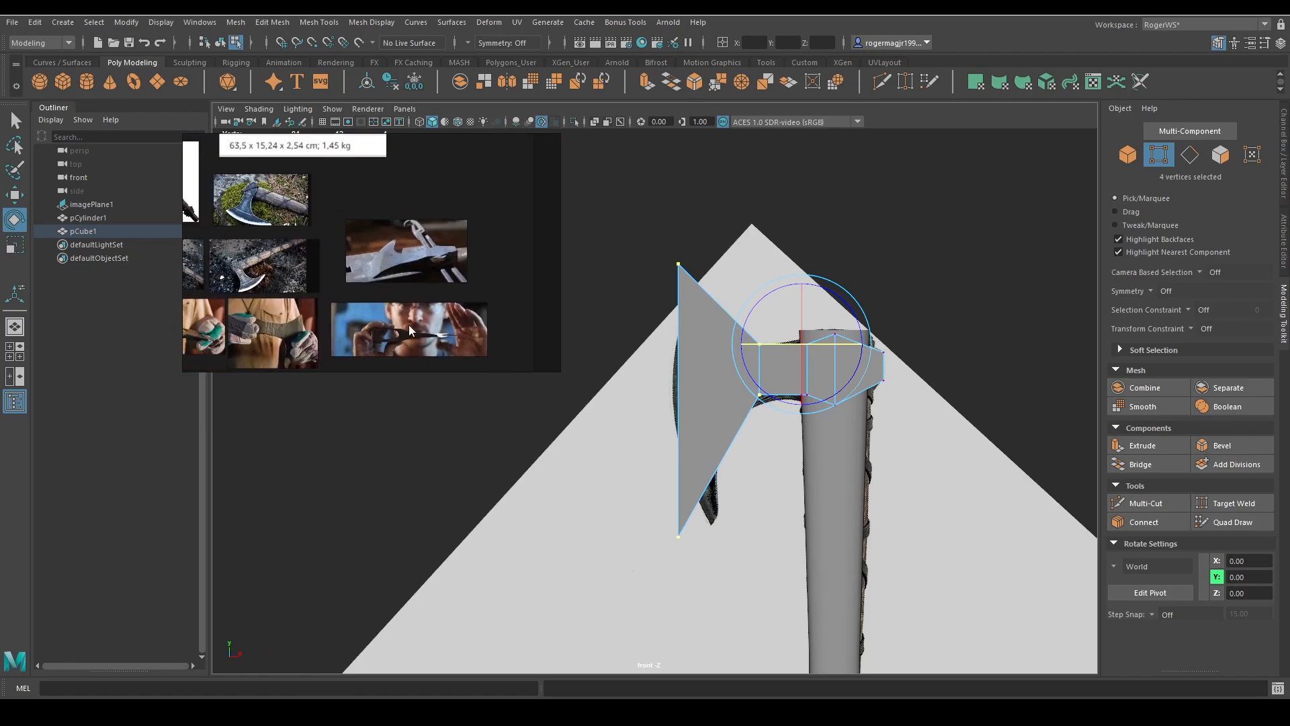
Examine the close-up of the finished axe's blade, looking at the bevel and curve along its cutting edge
middle_drag(241, 218, 362, 215)
scroll(388, 299, up, 3)
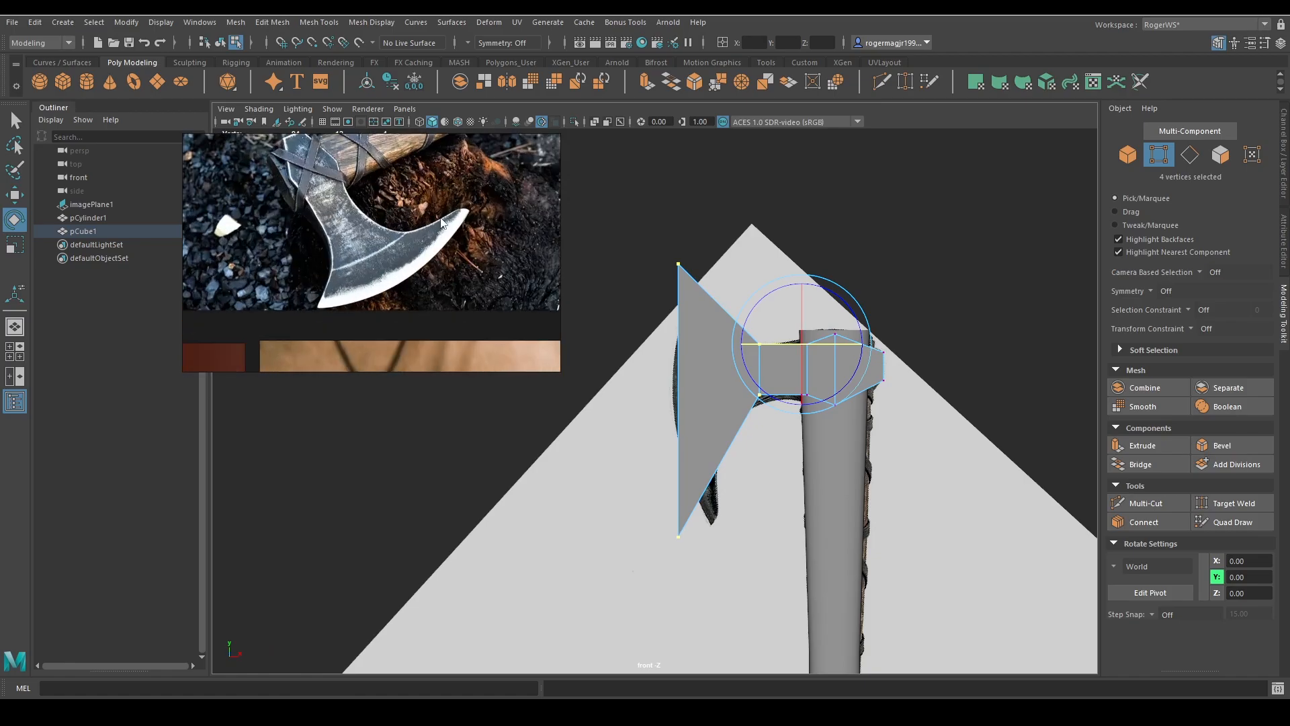
scroll(373, 279, down, 3)
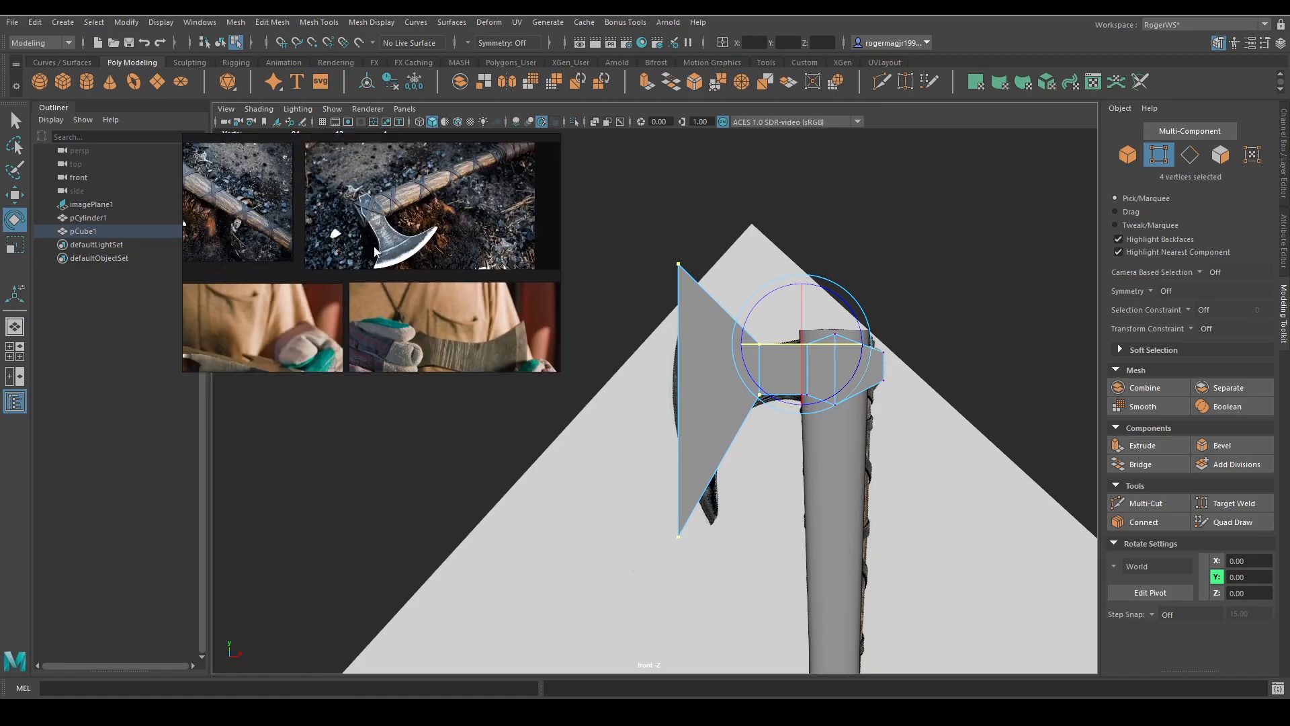
middle_drag(450, 185, 356, 206)
scroll(346, 212, down, 3)
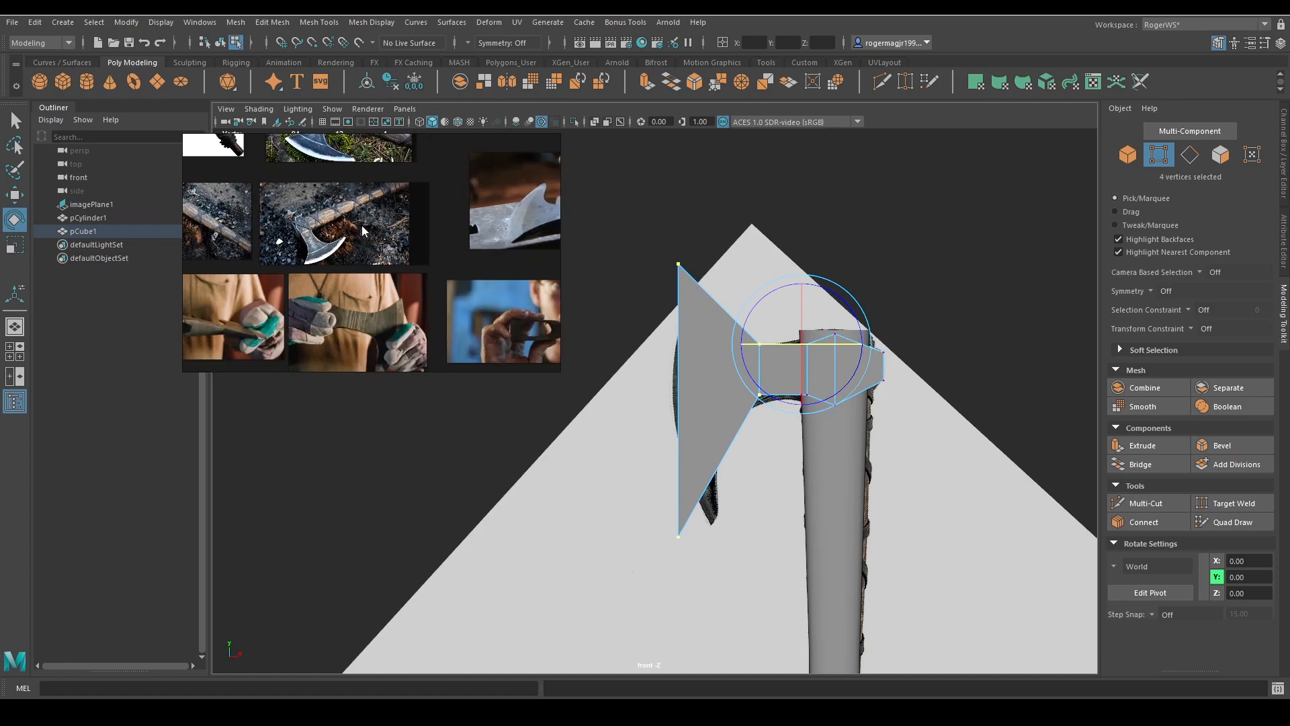
middle_drag(292, 251, 376, 242)
scroll(471, 202, up, 3)
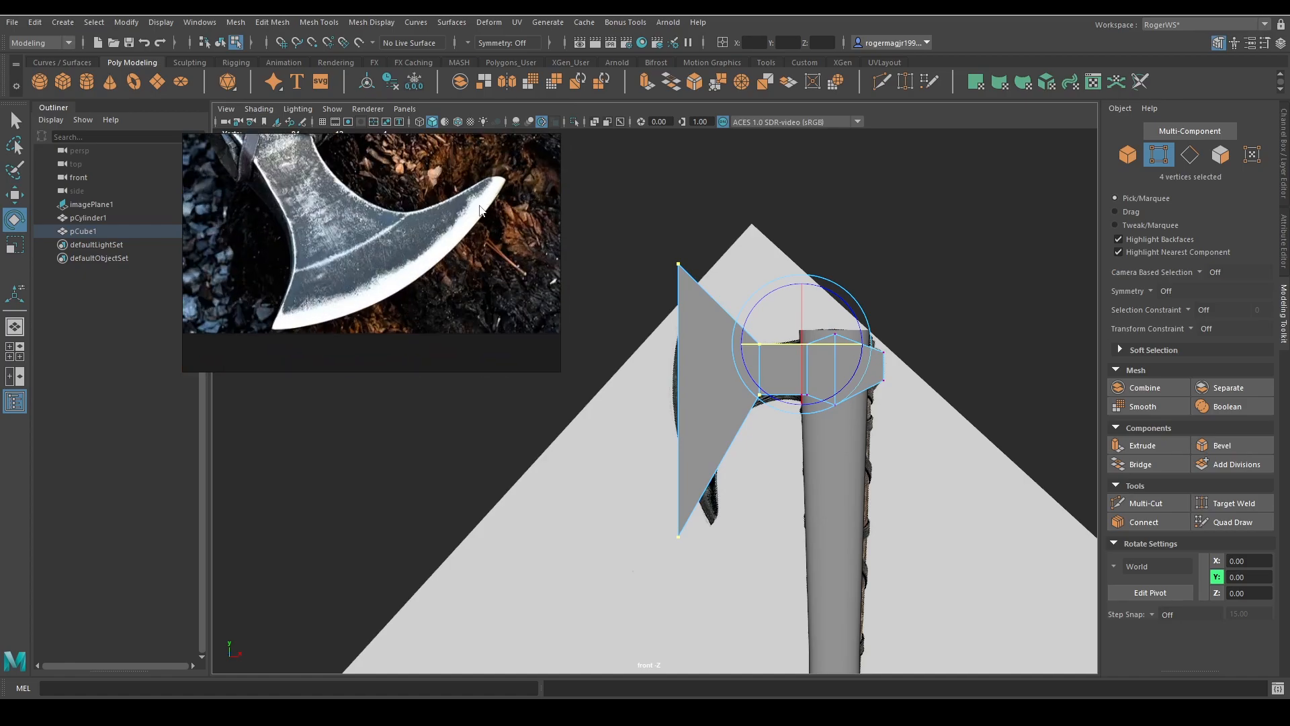
scroll(322, 304, down, 3)
middle_drag(322, 304, 390, 289)
scroll(390, 289, down, 3)
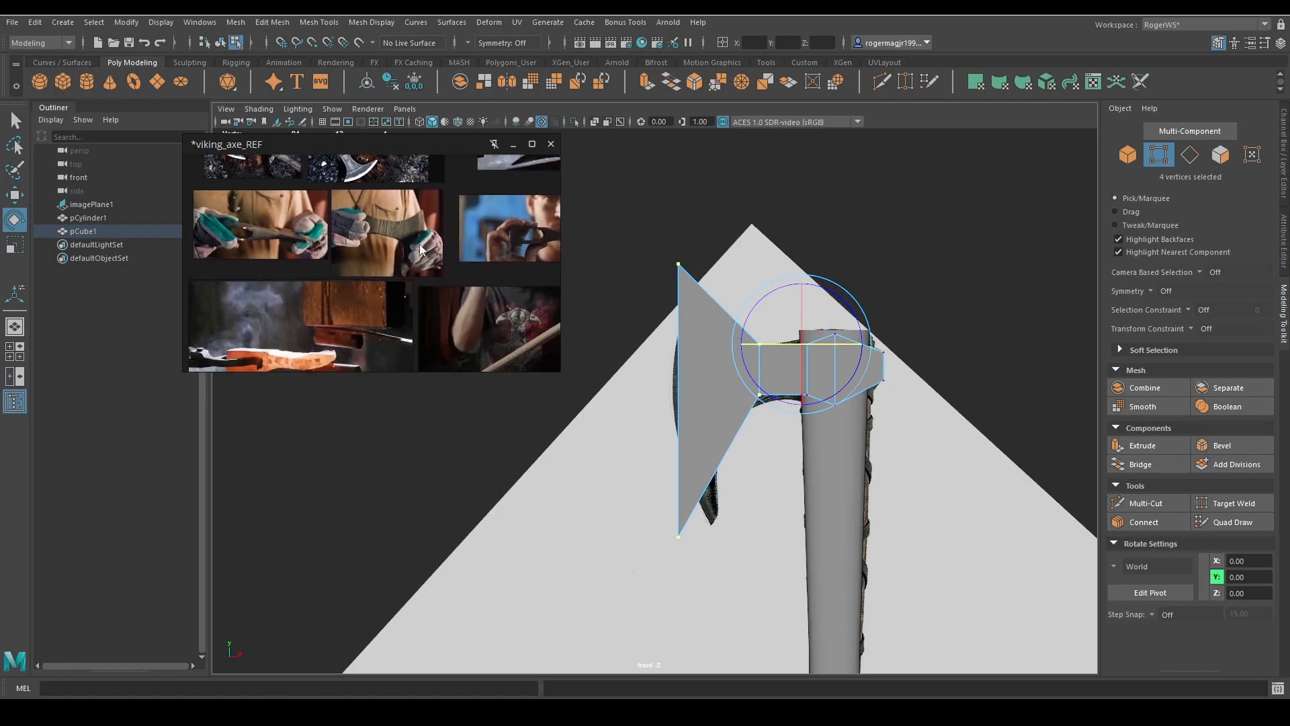
Study the unsharpened axe head held in gloved hands for the blade's outline and blunt outer edge
scroll(403, 241, up, 4)
scroll(342, 219, down, 2)
scroll(313, 164, down, 4)
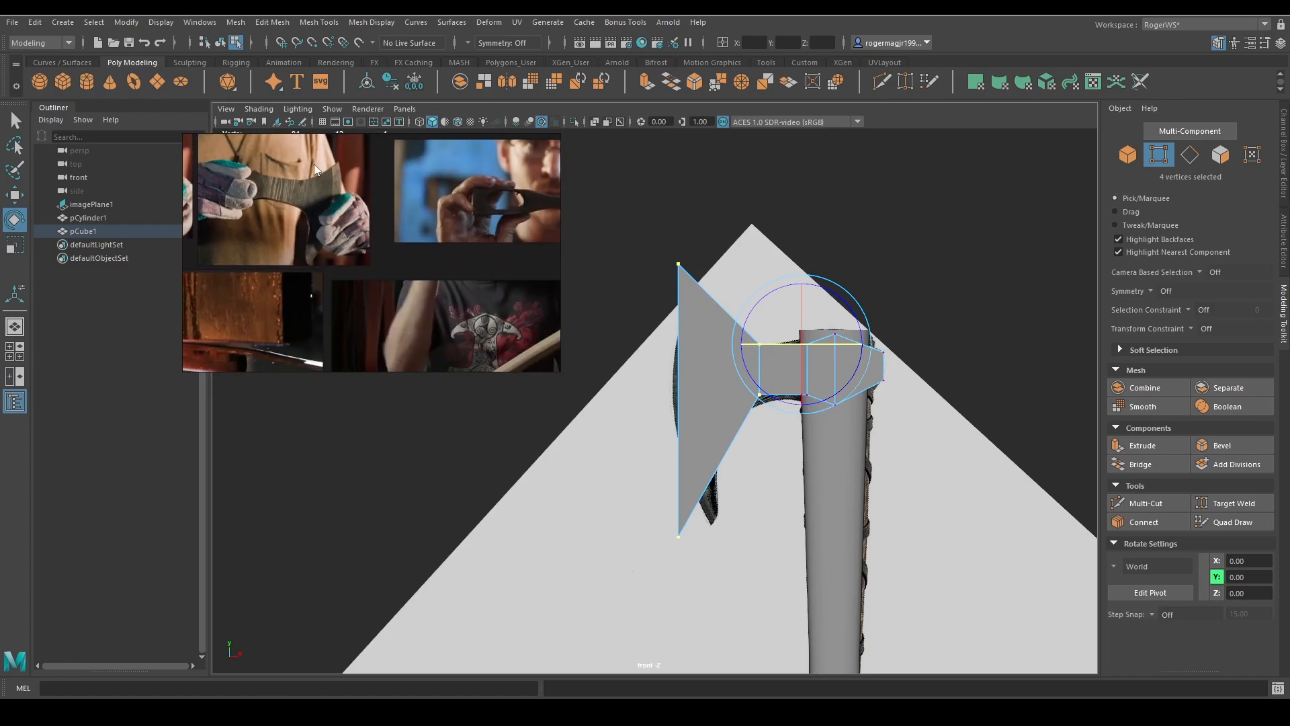
scroll(340, 197, up, 5)
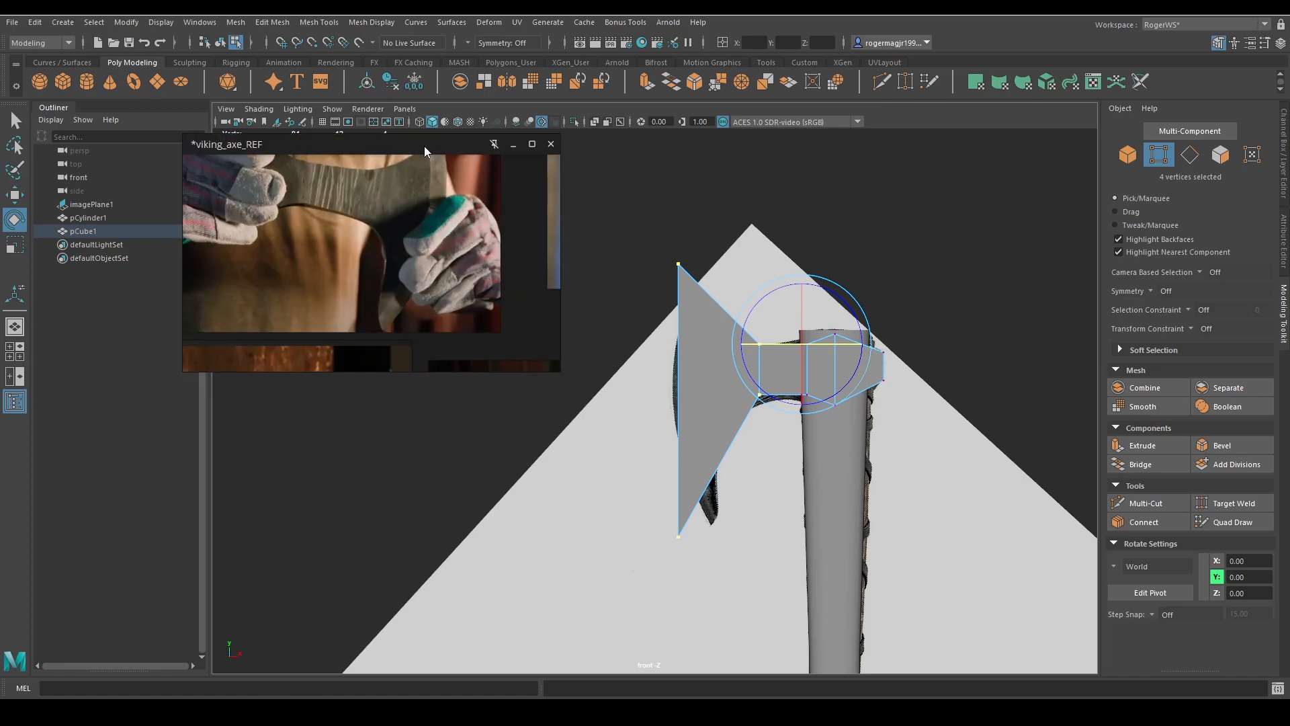
middle_drag(419, 223, 385, 277)
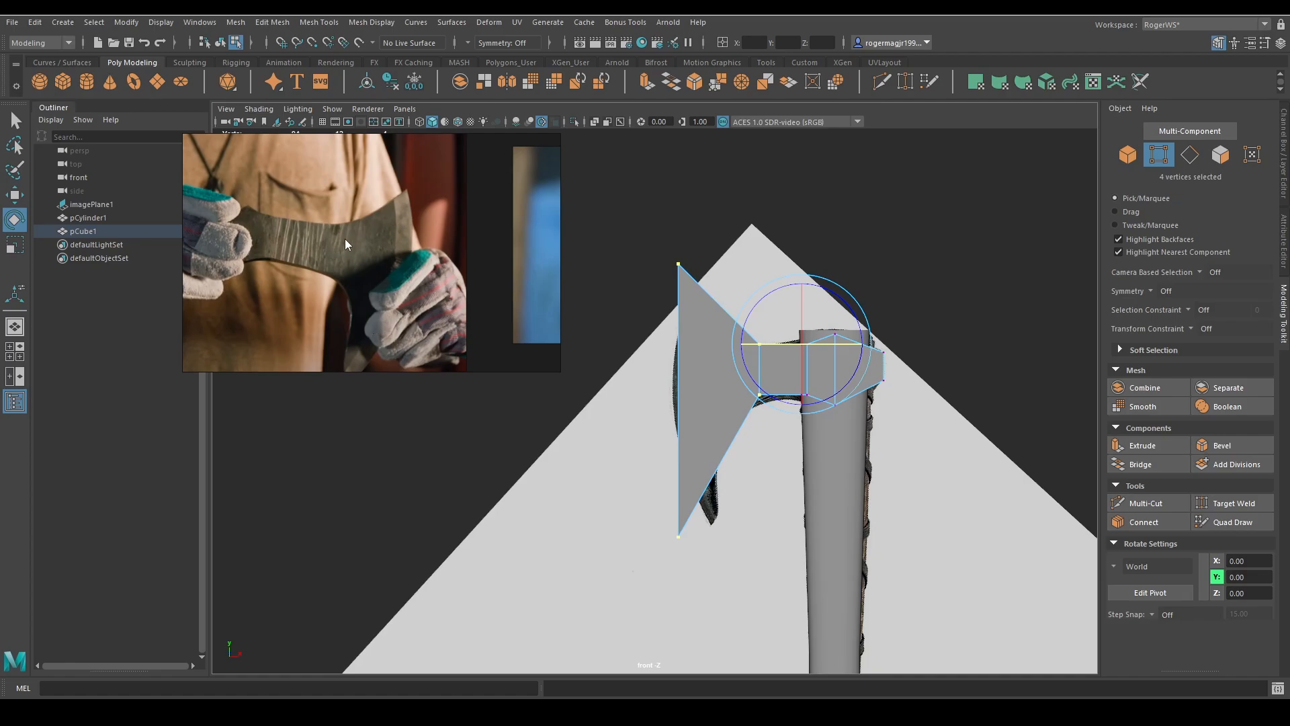
scroll(391, 248, down, 2)
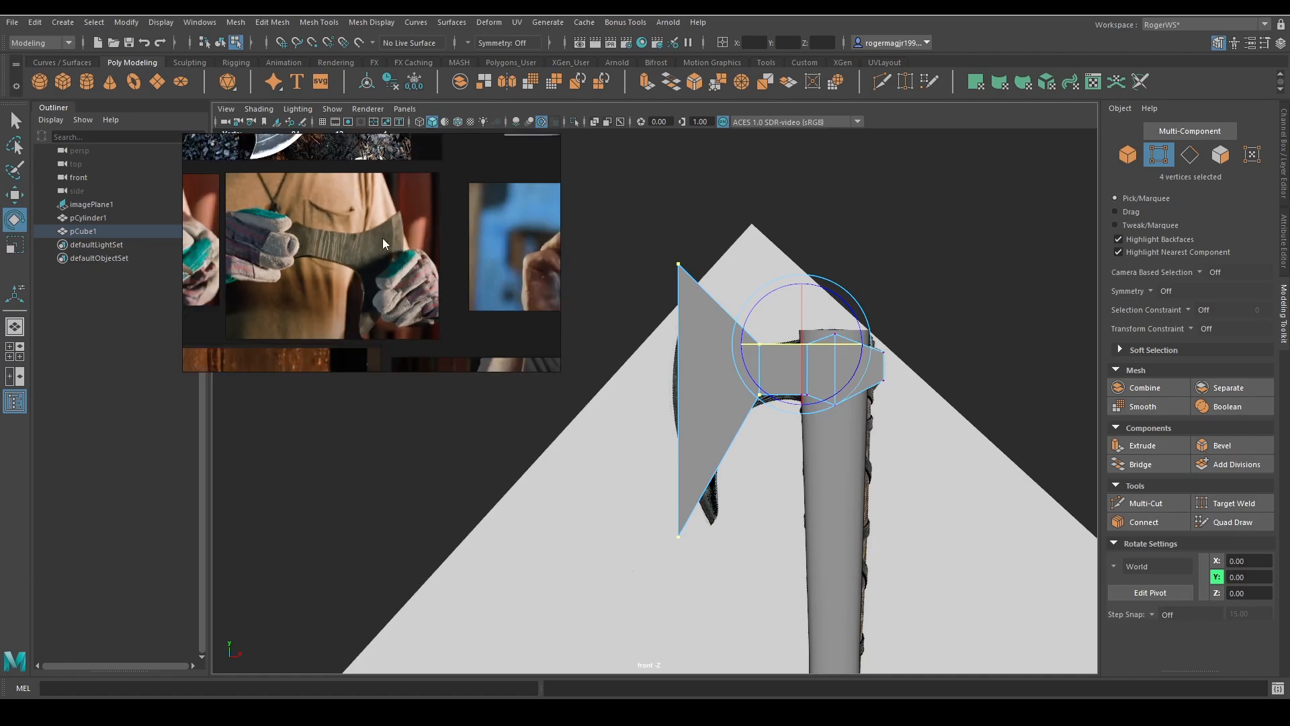
scroll(407, 233, up, 3)
scroll(390, 204, down, 4)
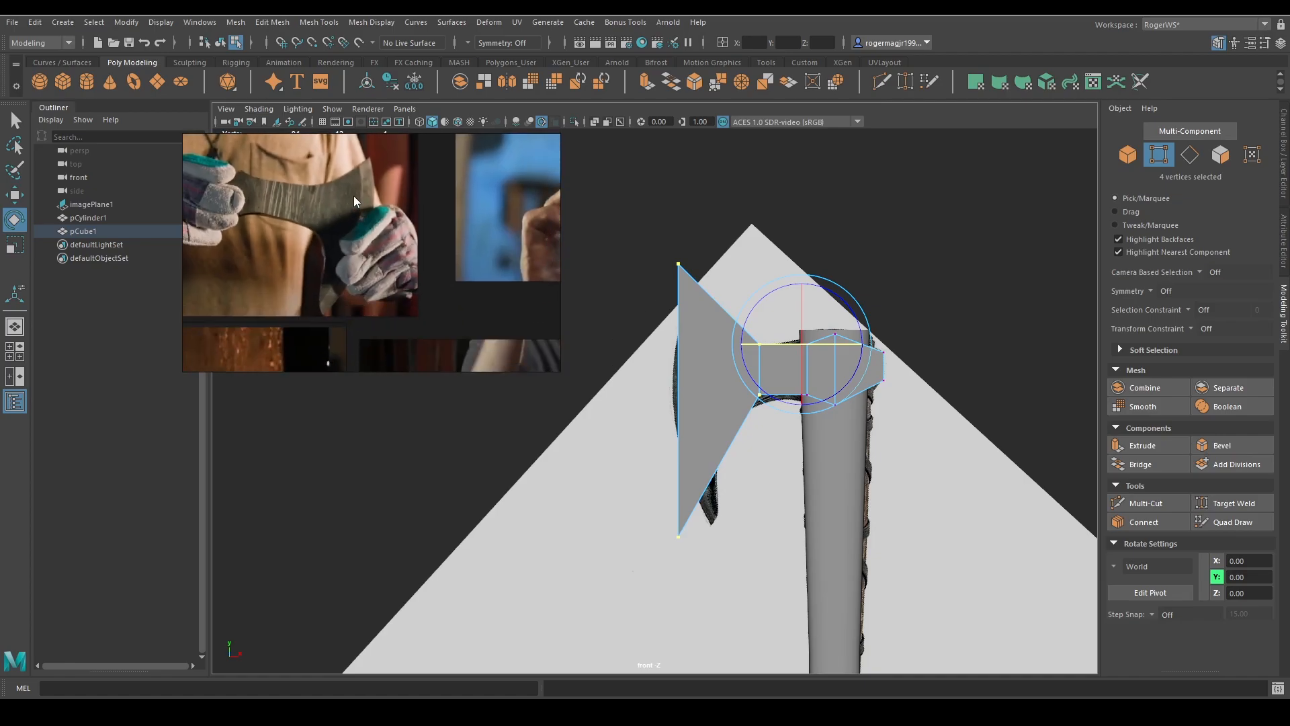
middle_drag(415, 279, 304, 358)
scroll(350, 191, up, 3)
middle_drag(337, 179, 296, 173)
scroll(272, 280, down, 2)
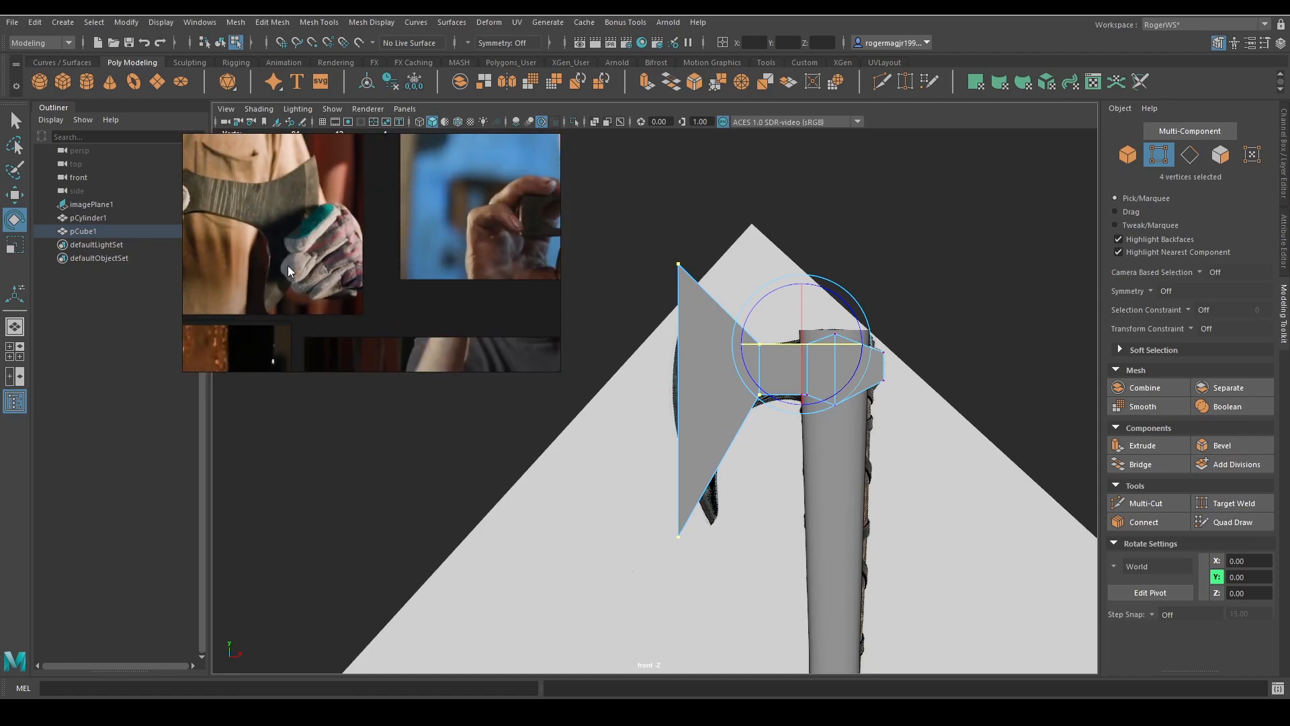
scroll(360, 260, down, 2)
Compare the finished axe's sharpened bevel with the unsharpened forged axe head
scroll(388, 256, up, 4)
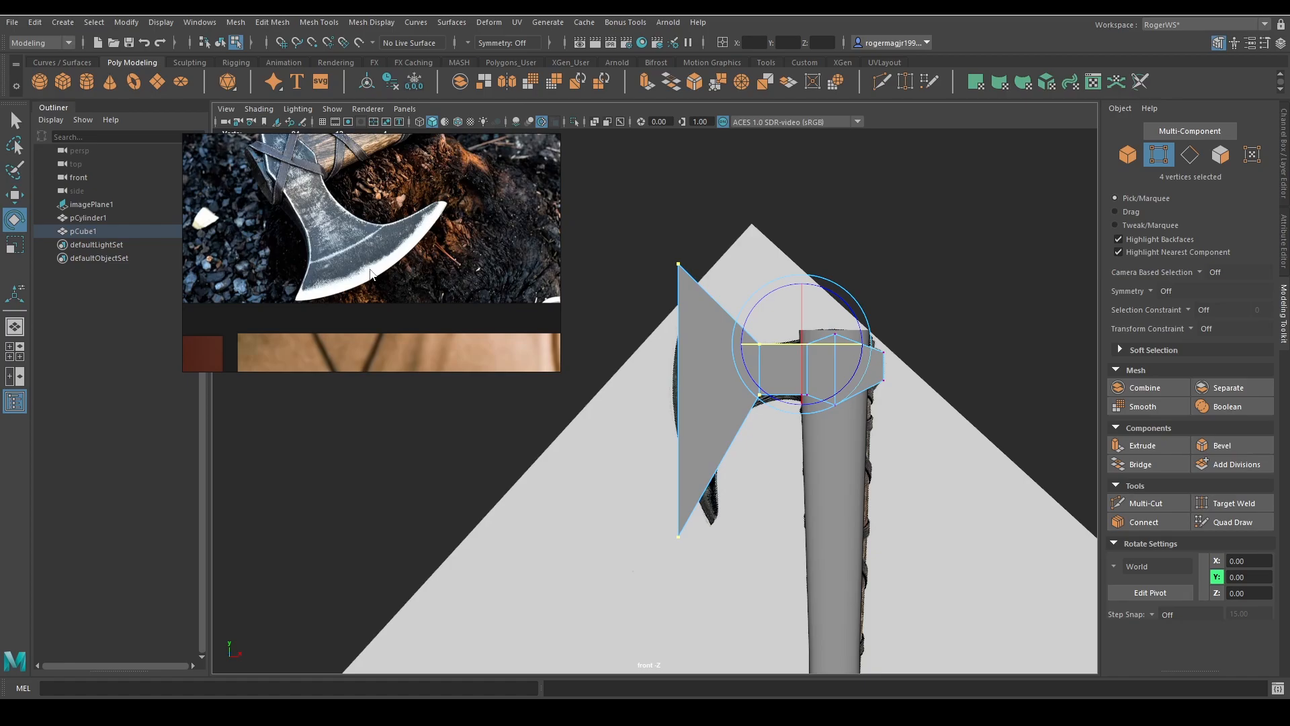
scroll(371, 274, up, 2)
scroll(438, 207, down, 3)
middle_drag(450, 242, 373, 69)
middle_drag(440, 189, 368, 277)
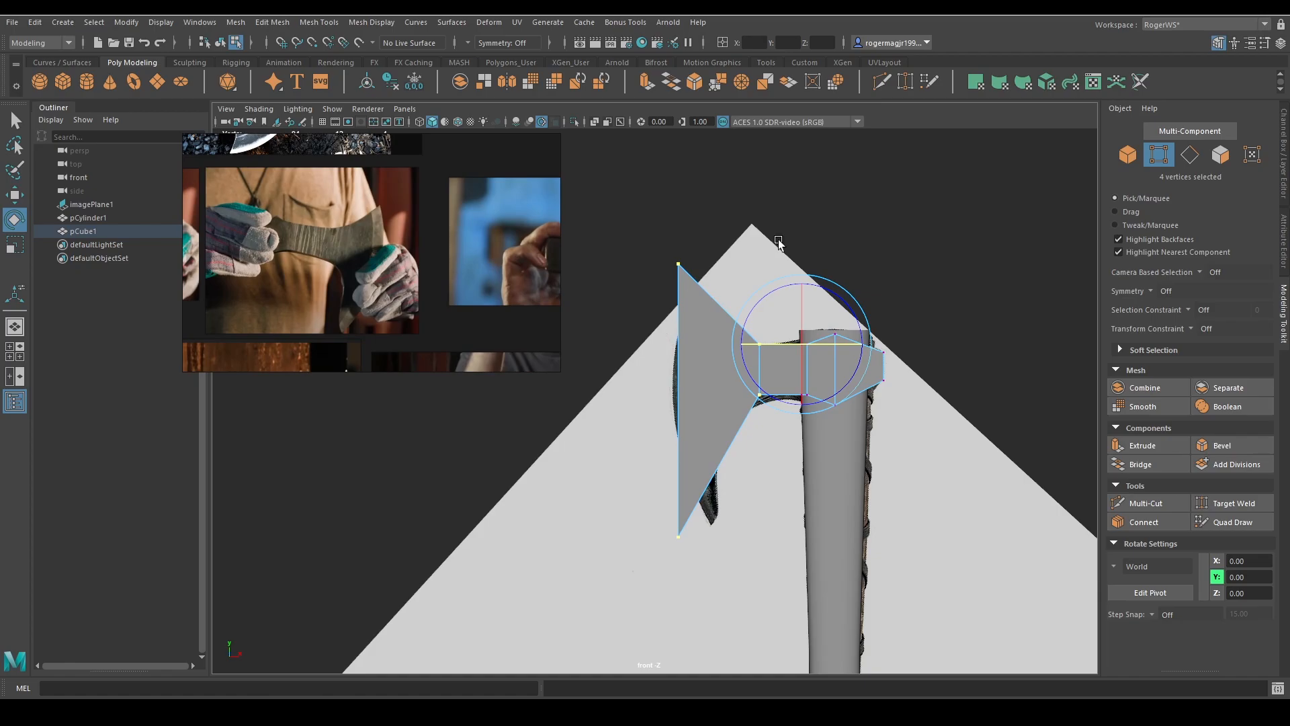
Move the blade's outer vertical edge slightly toward the handle, to X -11.13
key(F10)
click(679, 367)
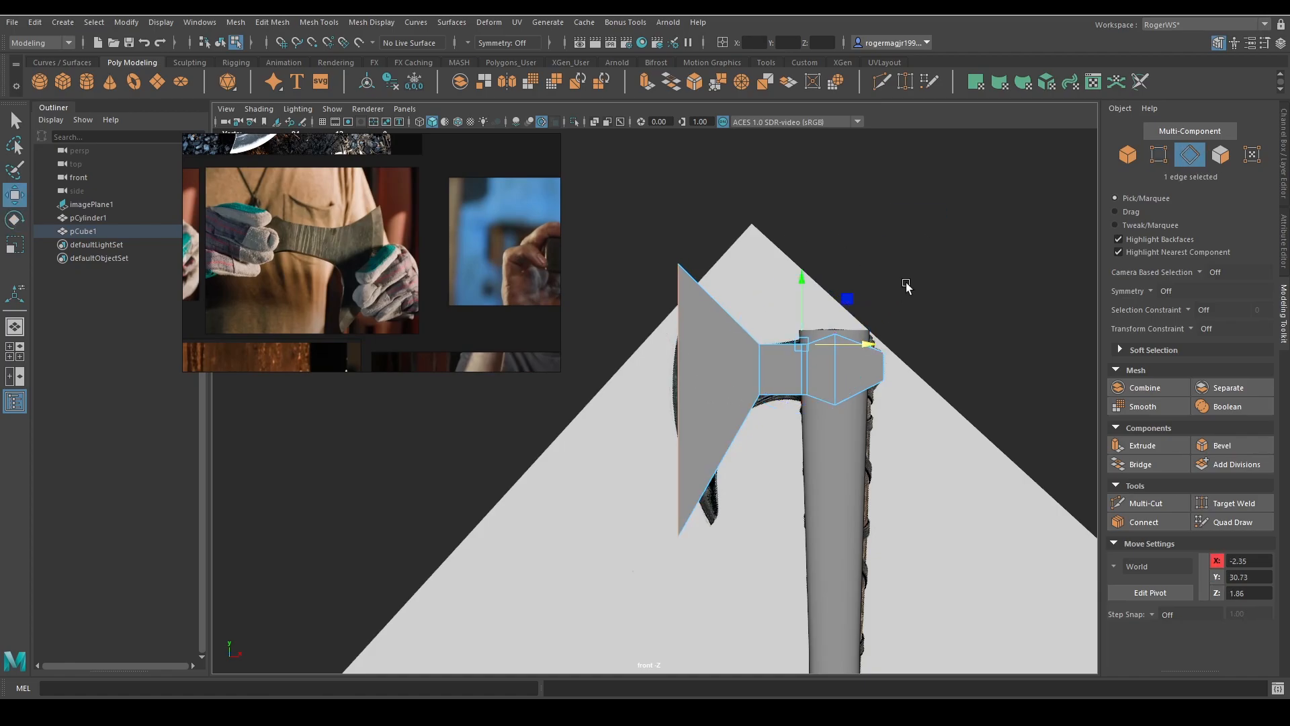
key(w)
mouse_move(715, 401)
mouse_down()
mouse_move(762, 405)
mouse_move(699, 408)
mouse_move(719, 408)
mouse_up()
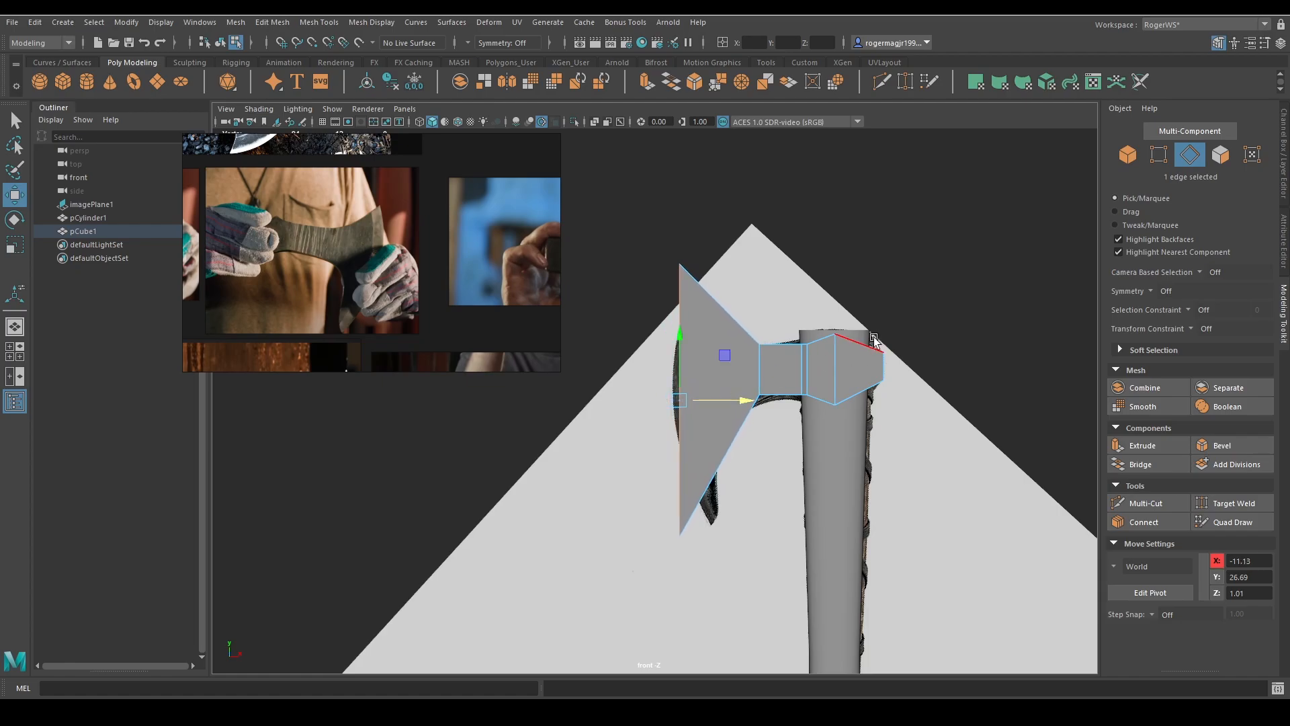
Extrude the blade's outer vertical edge outward to X -12.04 and shift it to Z 0.76
key(space)
drag(873, 336, 733, 360)
alt+right_drag(733, 360, 687, 360)
scroll(368, 268, up, 2)
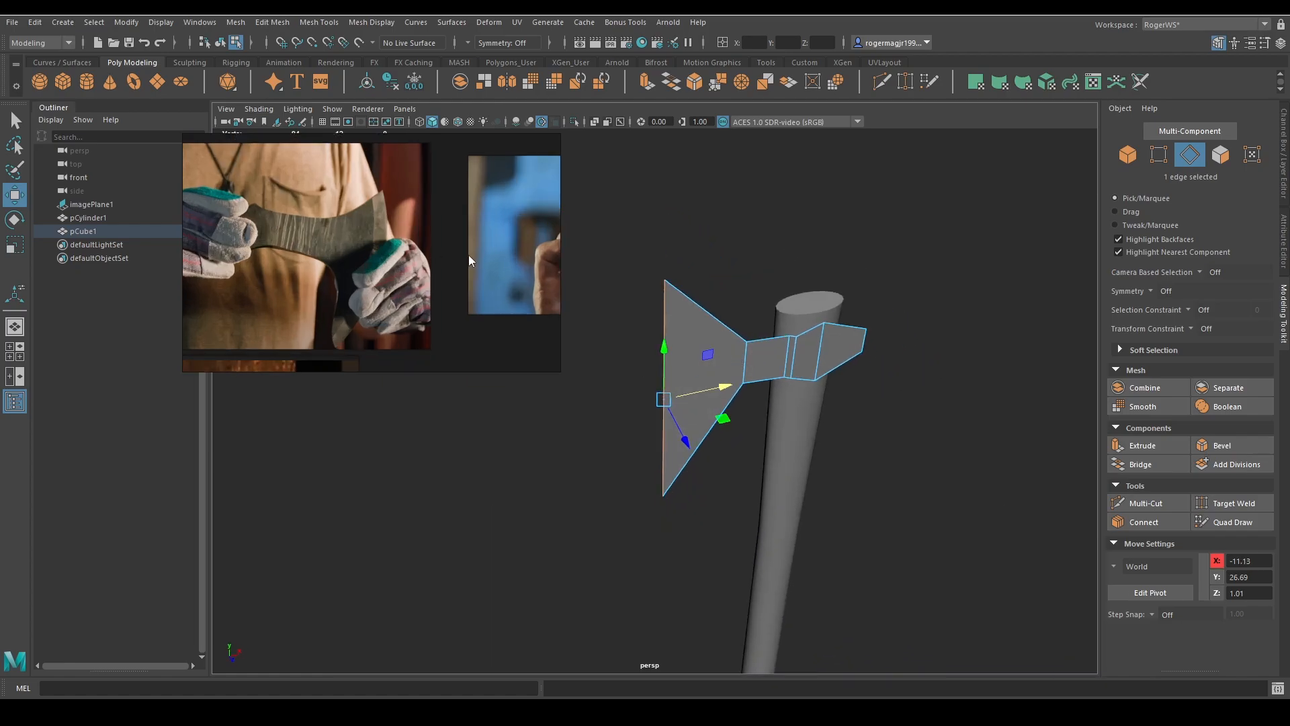
alt+drag(753, 300, 773, 356)
key(ctrl+e)
key(w)
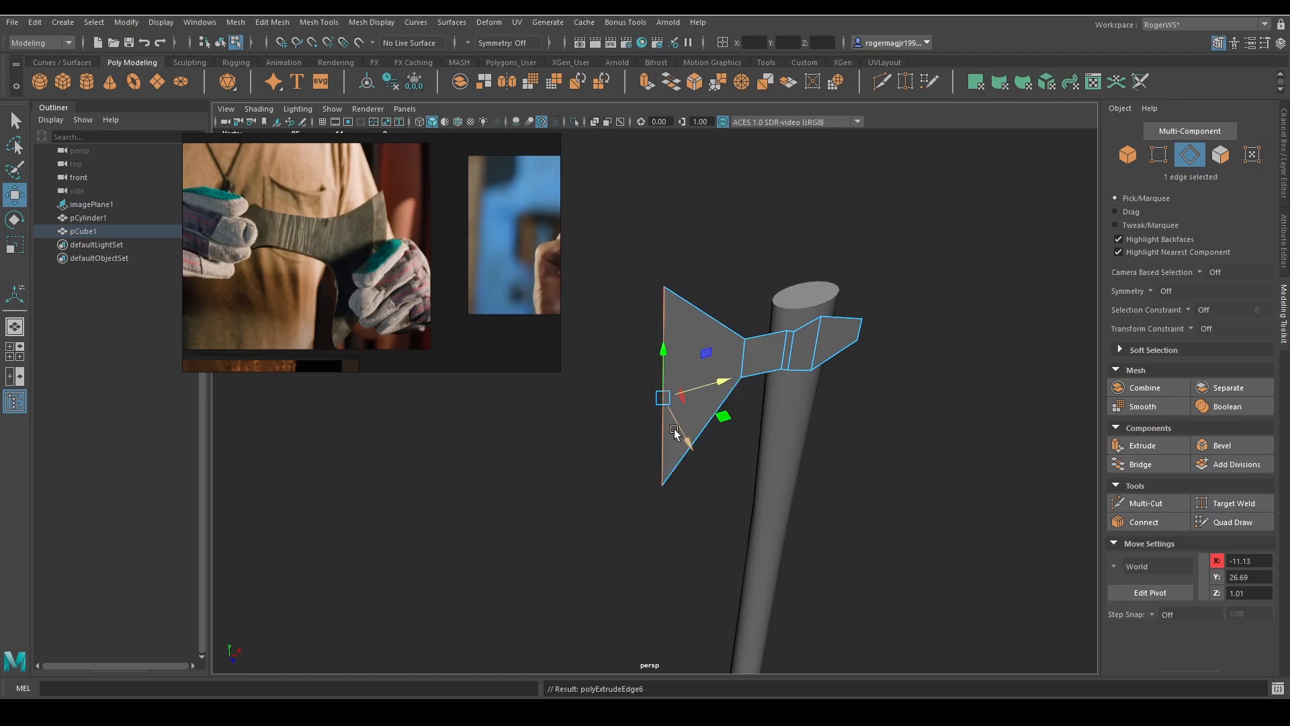
drag(675, 432, 679, 461)
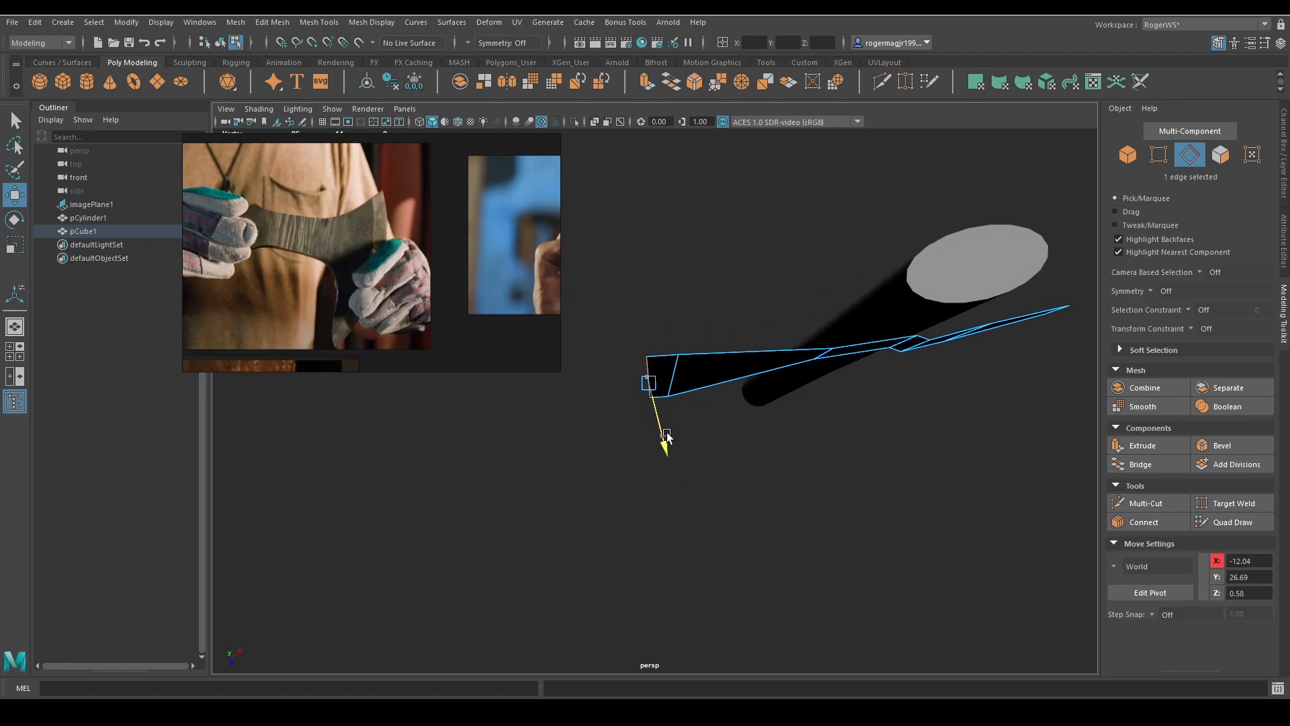
drag(666, 430, 668, 435)
Extrude the blade's outermost edge once more and move it along Z to add a narrow end face
alt+drag(668, 436, 818, 371)
key(q)
key(ctrl+e)
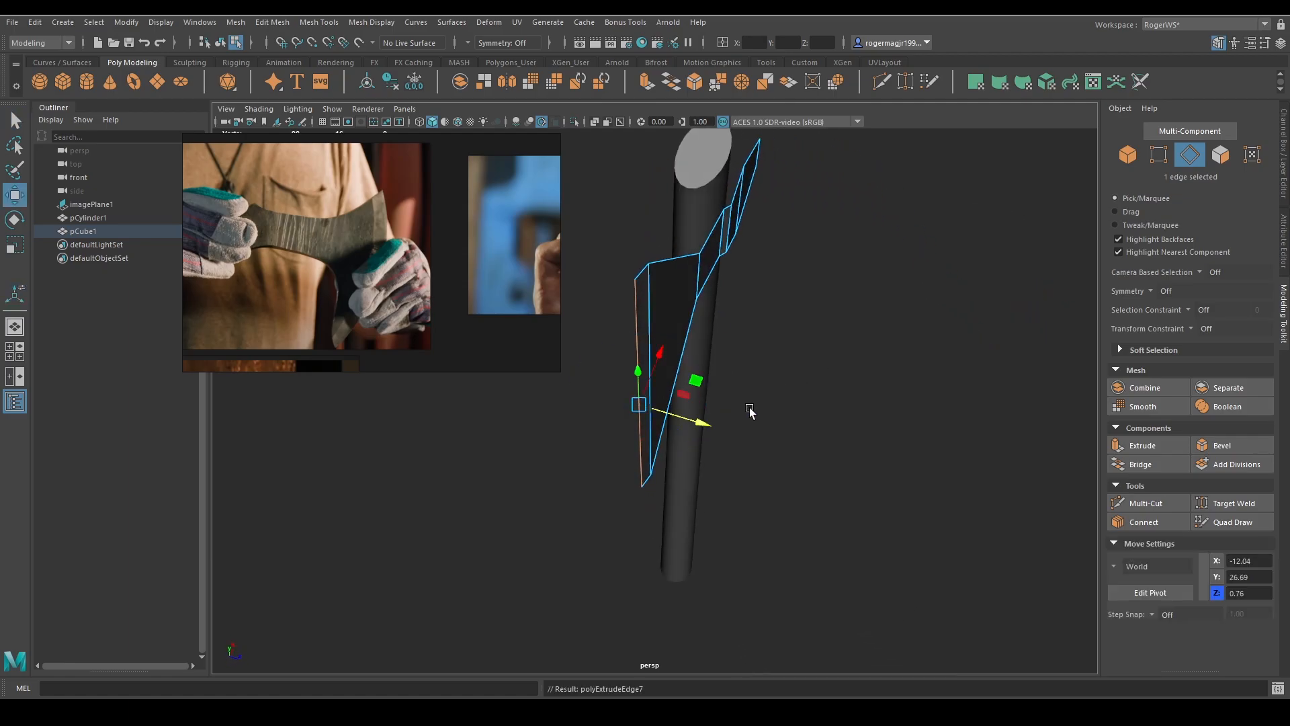
drag(688, 416, 783, 385)
key(q)
Move the whole axe-head mesh slightly along Z toward the handle and snap its pivot to the center of the handle's top
key(F8)
key(w)
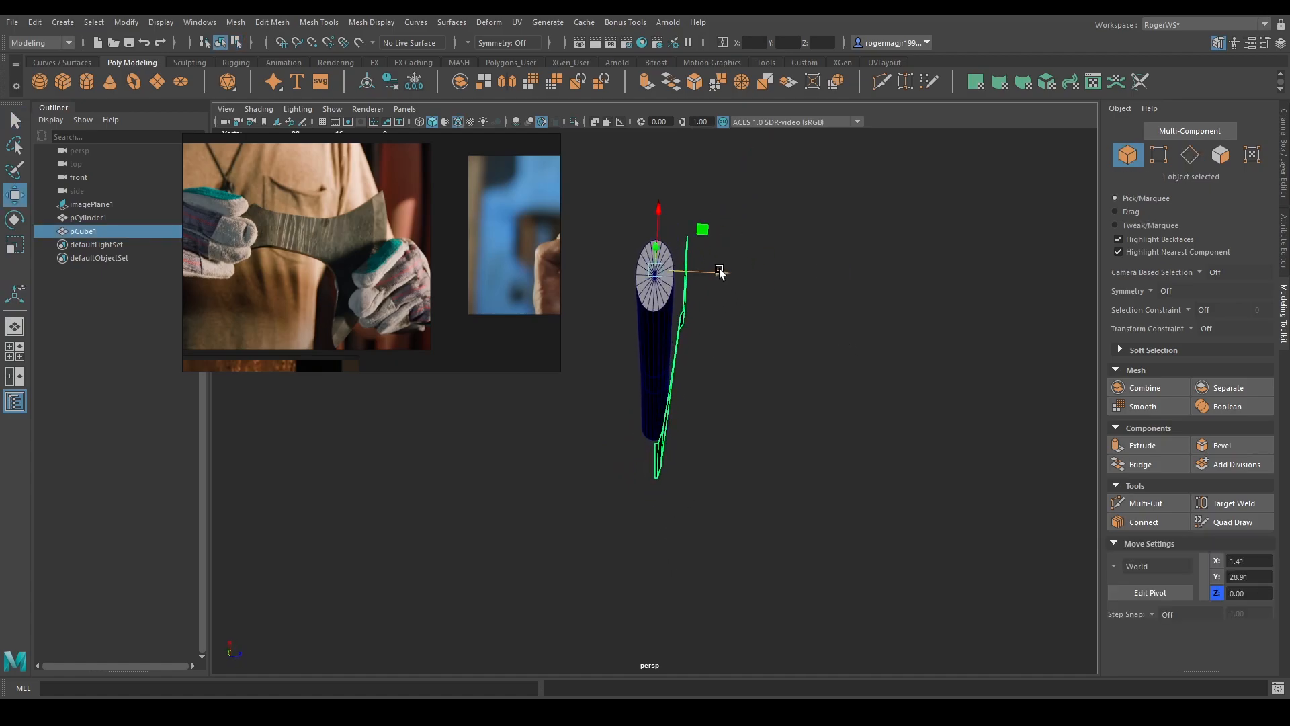
drag(720, 273, 704, 273)
key(d)
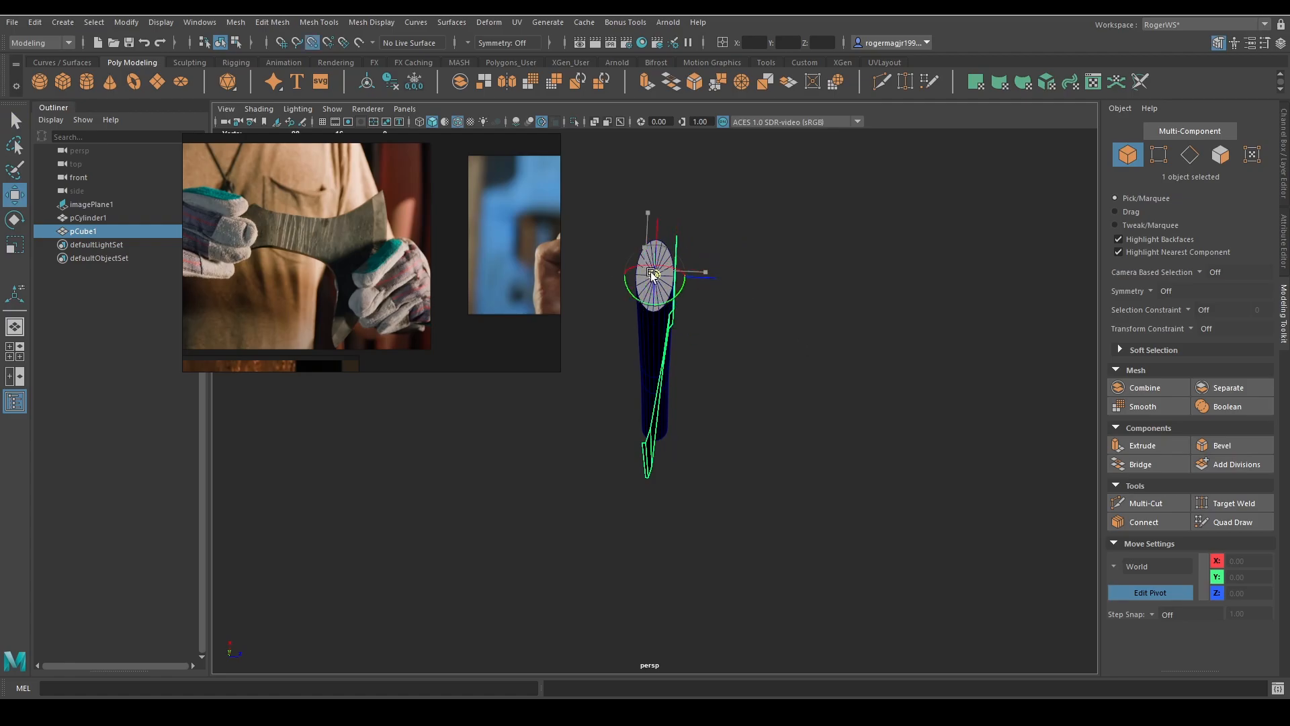
Try to extrude all the axe-head faces along Z through the handle's thickness, then undo the attempt
key(q)
ctrl+right_drag(776, 324, 773, 376)
key(w)
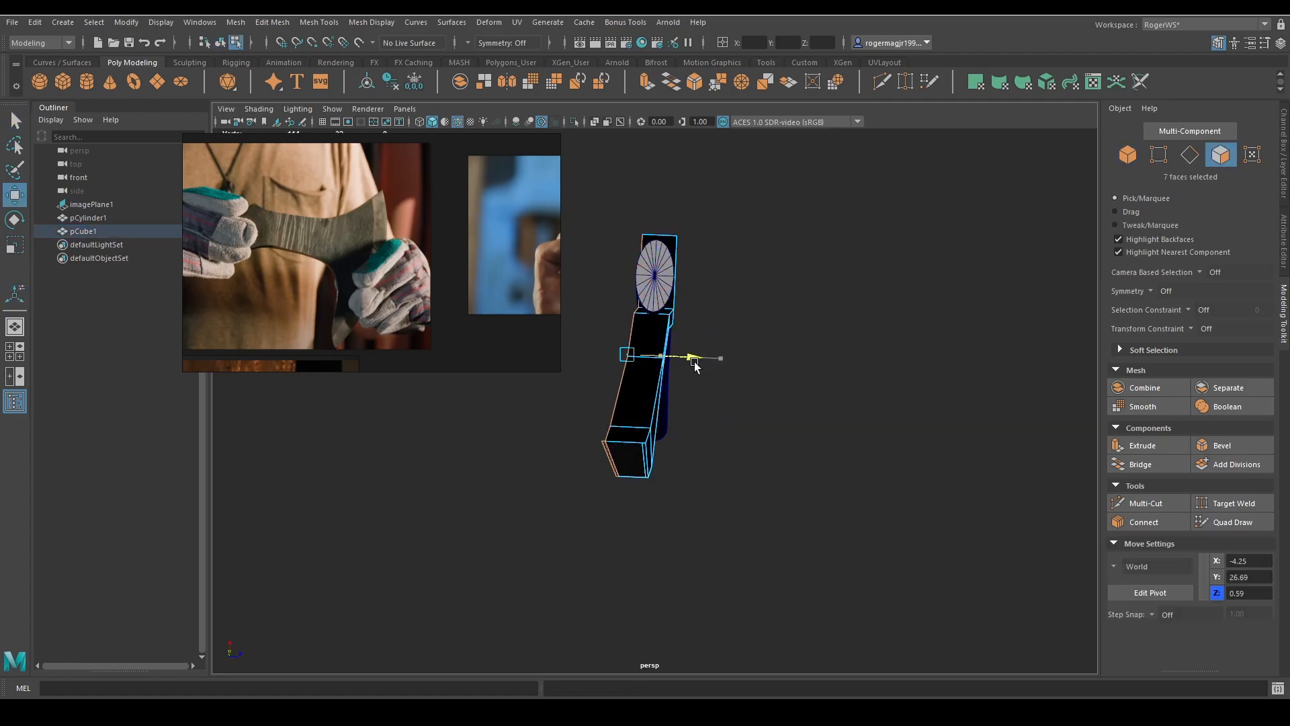
key(ctrl+z)
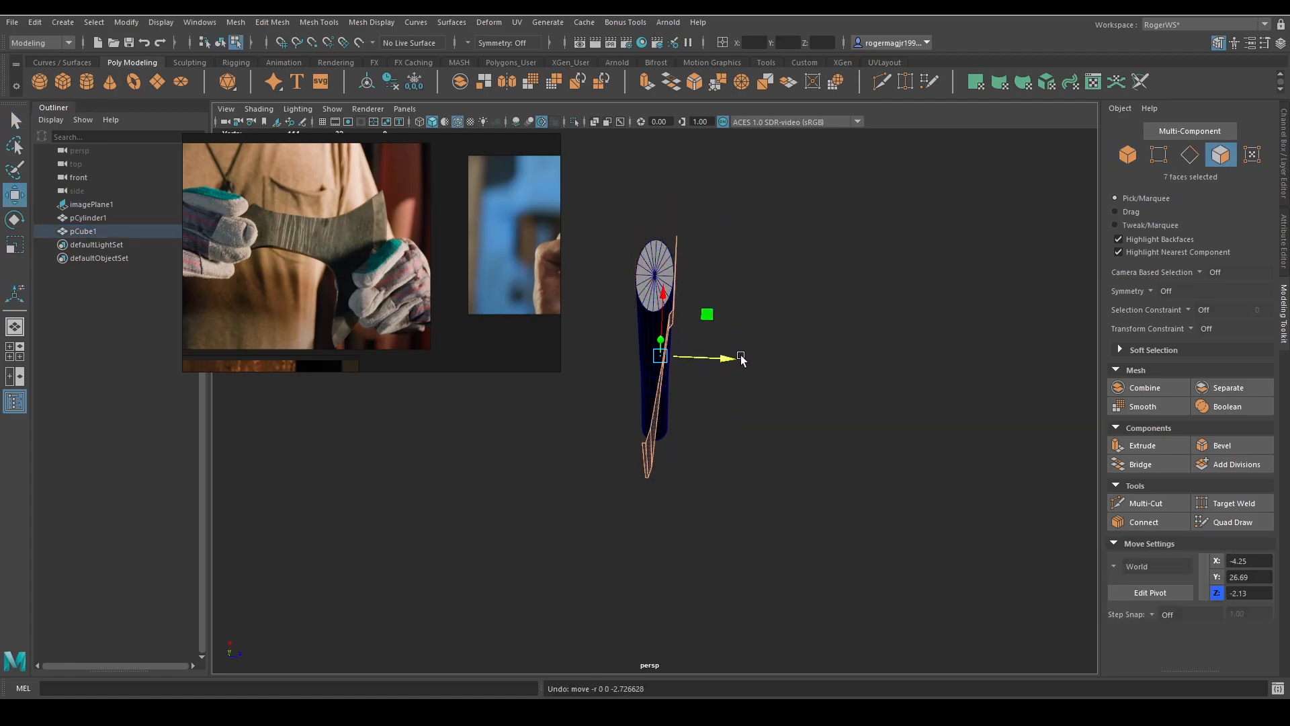
key(F8)
alt+drag(741, 358, 698, 289)
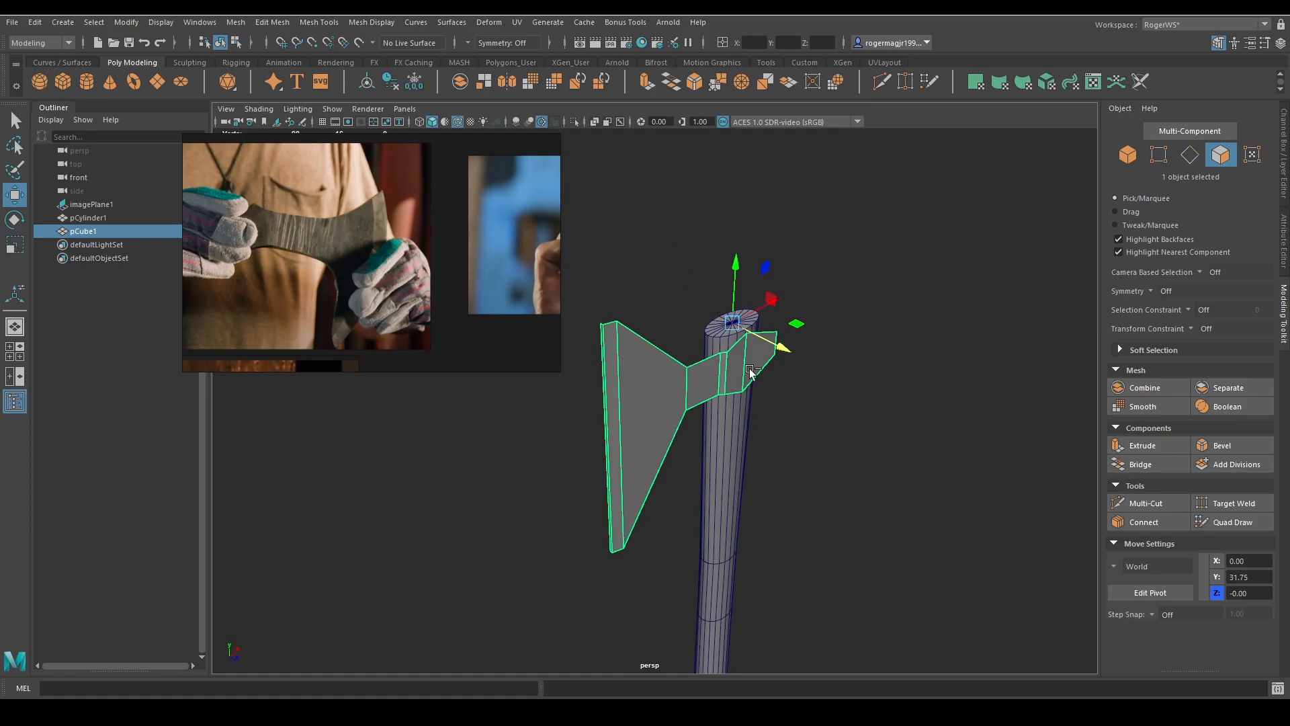
key(ctrl+e)
key(ctrl+z)
key(q)
Delete the extra narrow face at the blade's outermost end
alt+drag(659, 372, 730, 377)
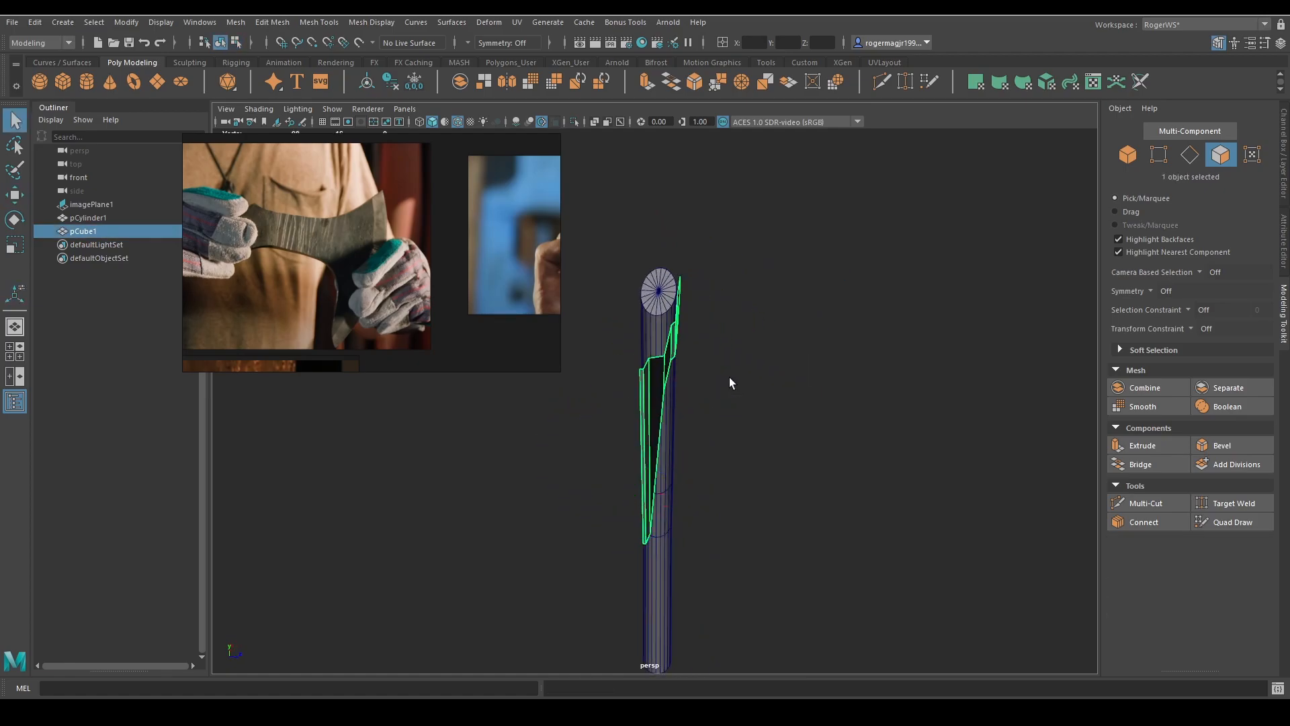
scroll(728, 376, up, 4)
key(F11)
click(633, 353)
key(Delete)
Try to extrude all the axe-head faces to thicken the head, and undo the extrusion
right_drag(672, 381, 752, 295)
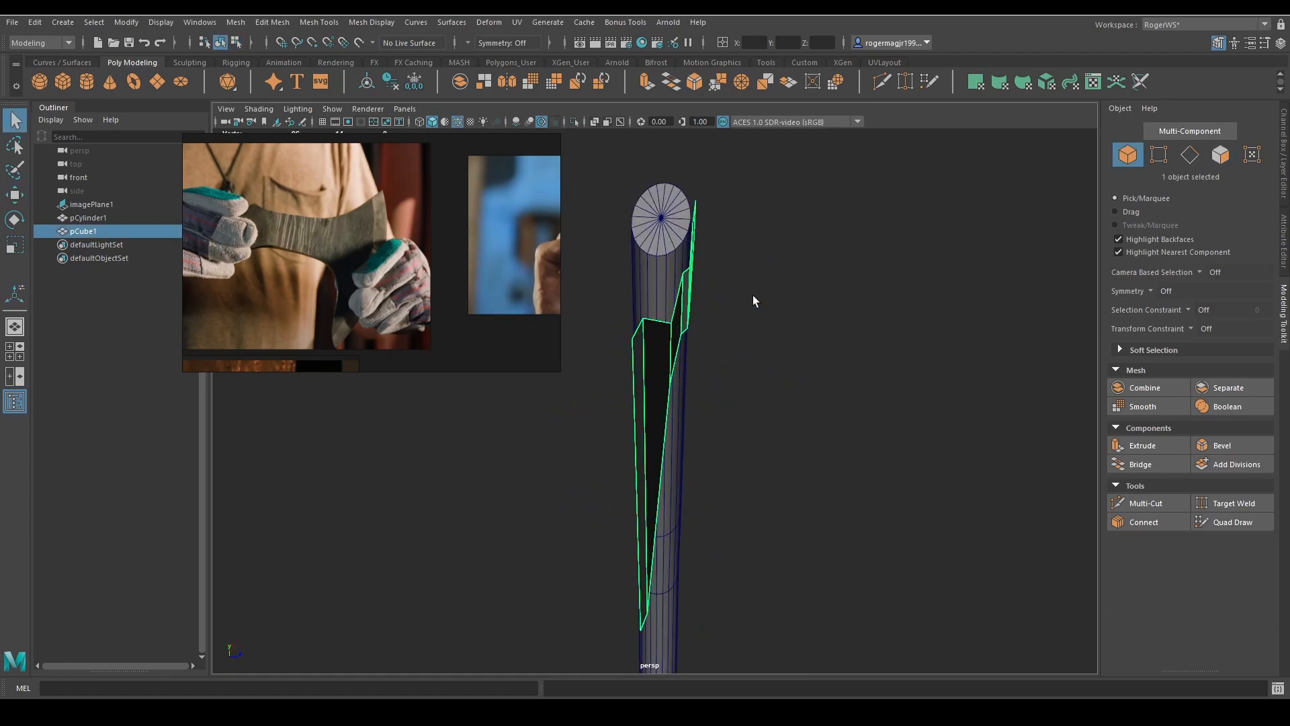
alt+drag(753, 301, 724, 356)
key(ctrl+e)
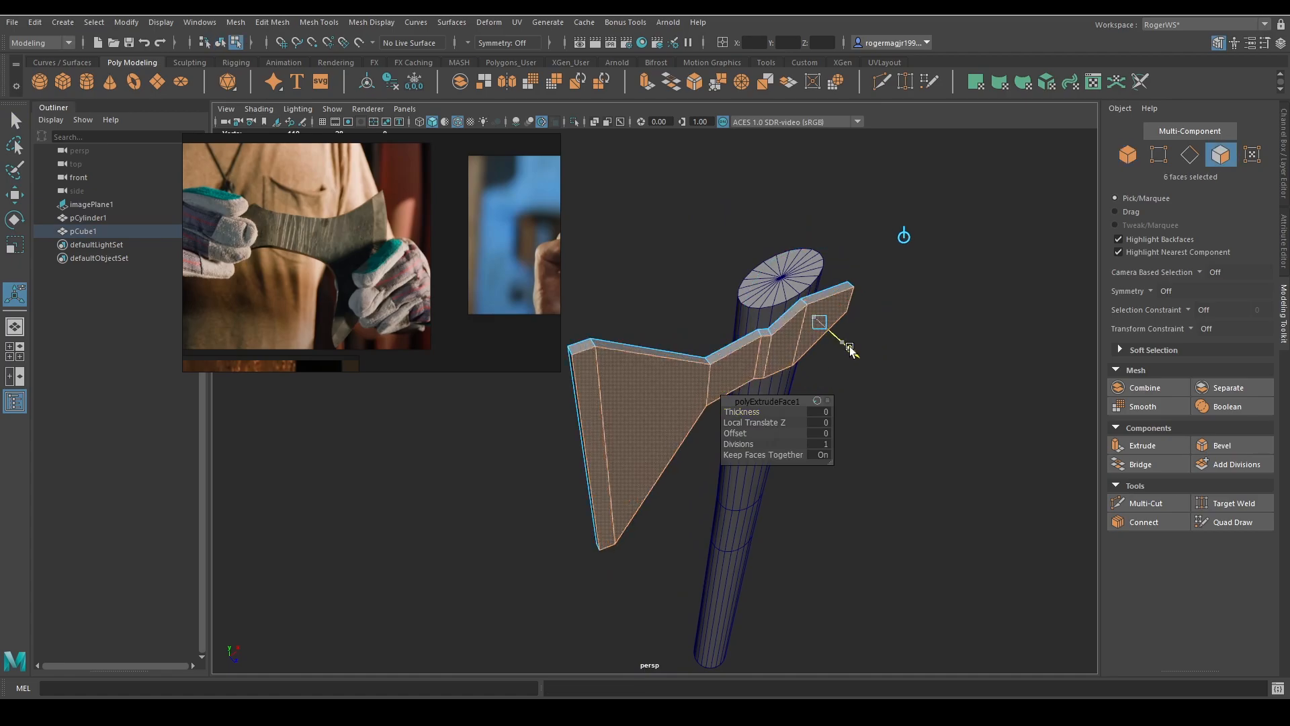
drag(849, 345, 786, 343)
key(ctrl+z)
key(F8)
key(q)
key(w)
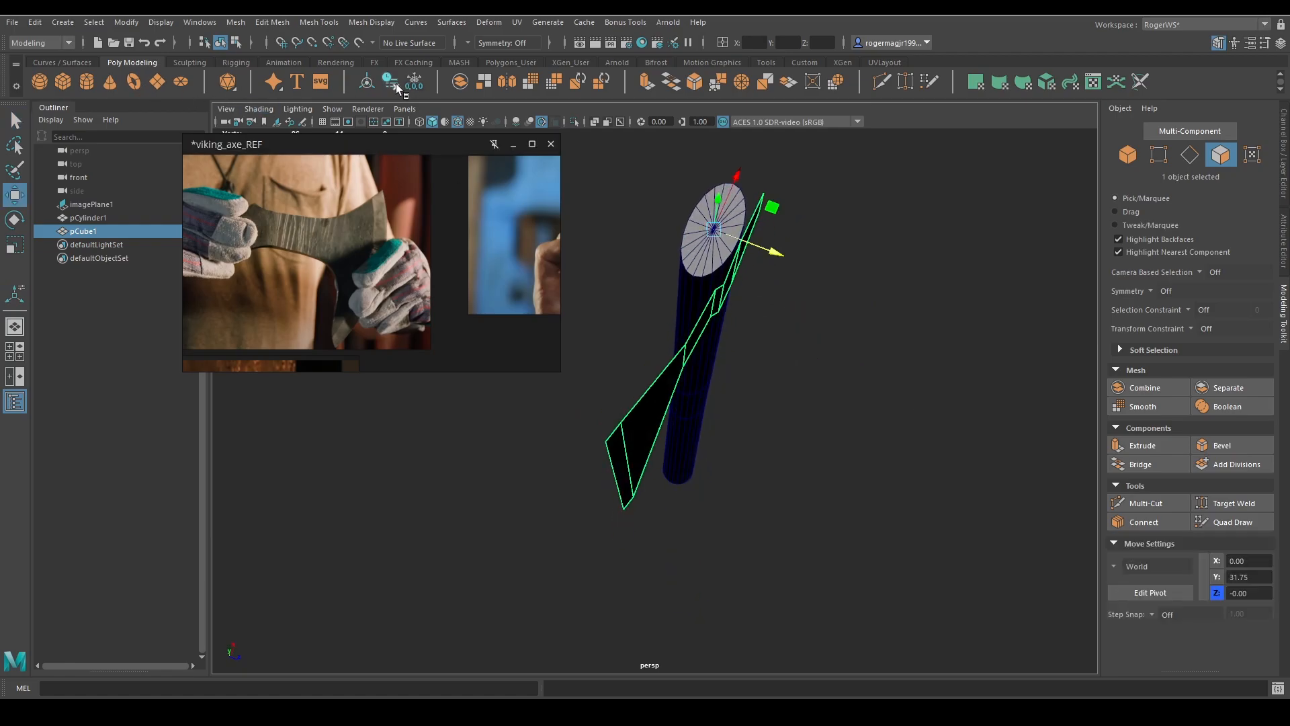
Duplicate the axe-head half and mirror the copy across the handle by setting its Scale Z to -1
alt+drag(866, 323, 855, 297)
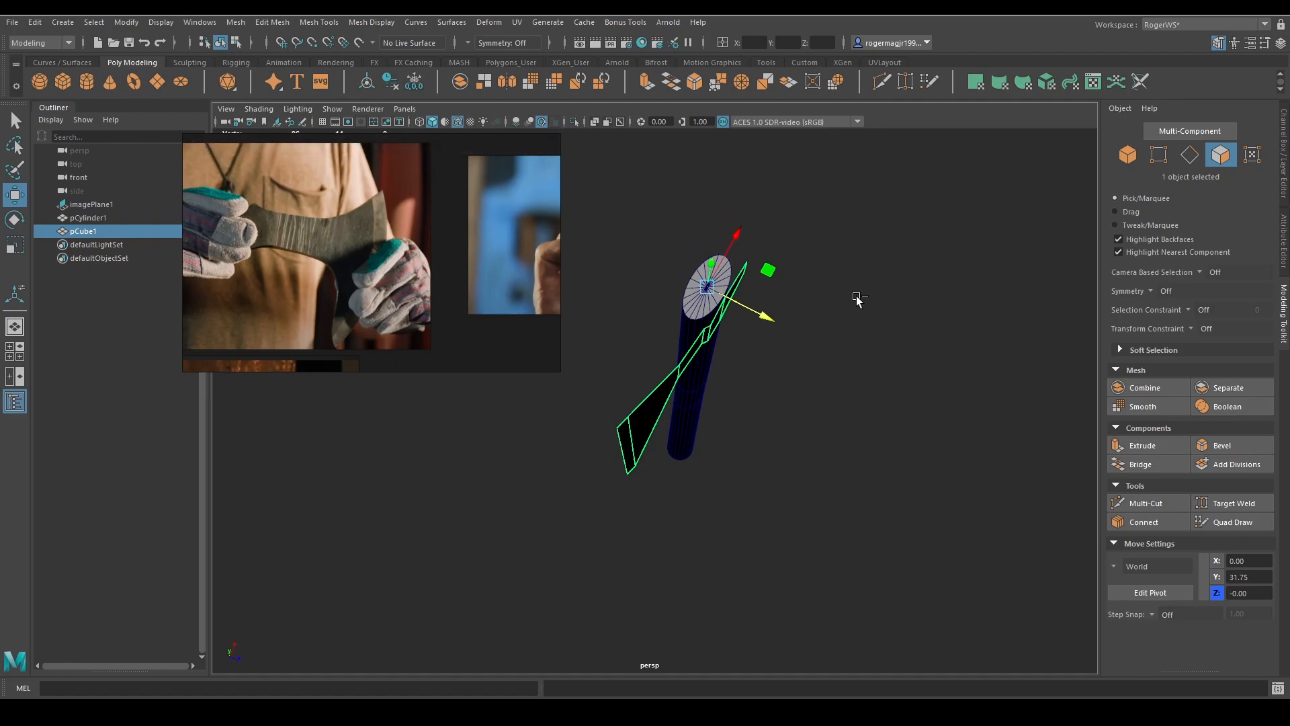
key(ctrl+d)
click(1283, 192)
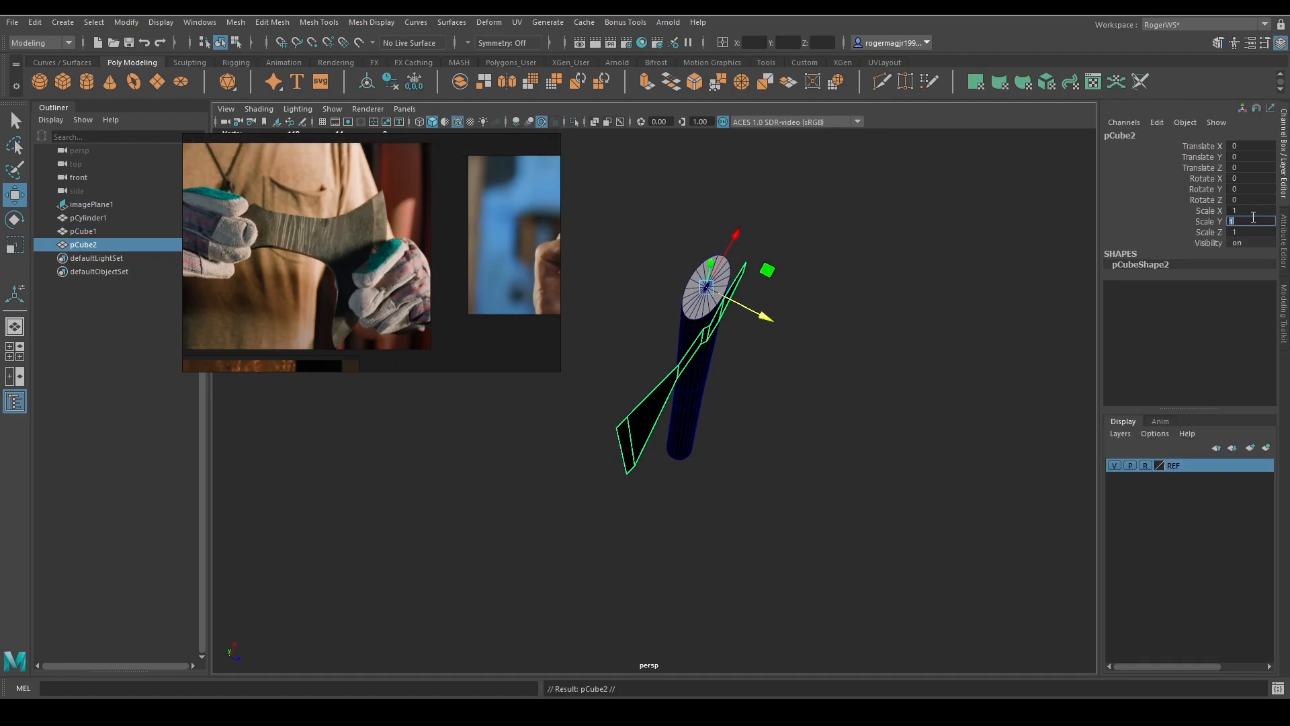
click(1249, 211)
key(Tab)
text(-)
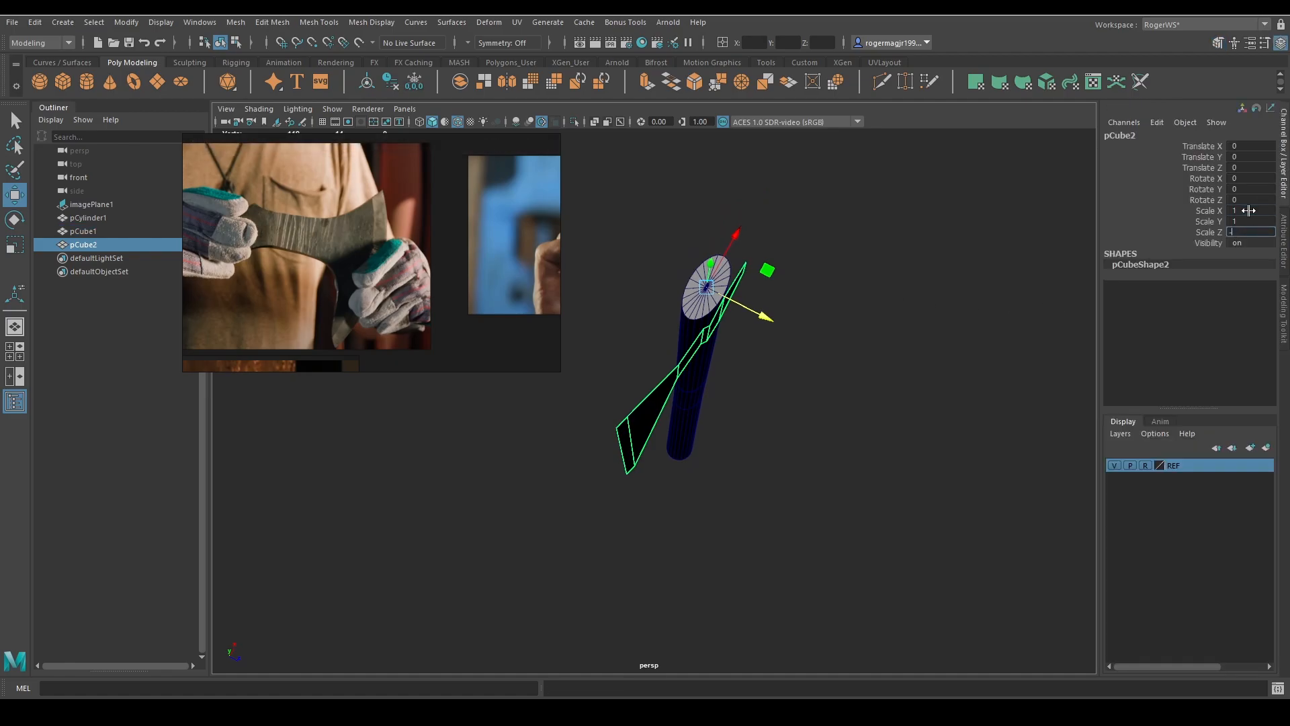
key(Return)
alt+drag(954, 283, 832, 262)
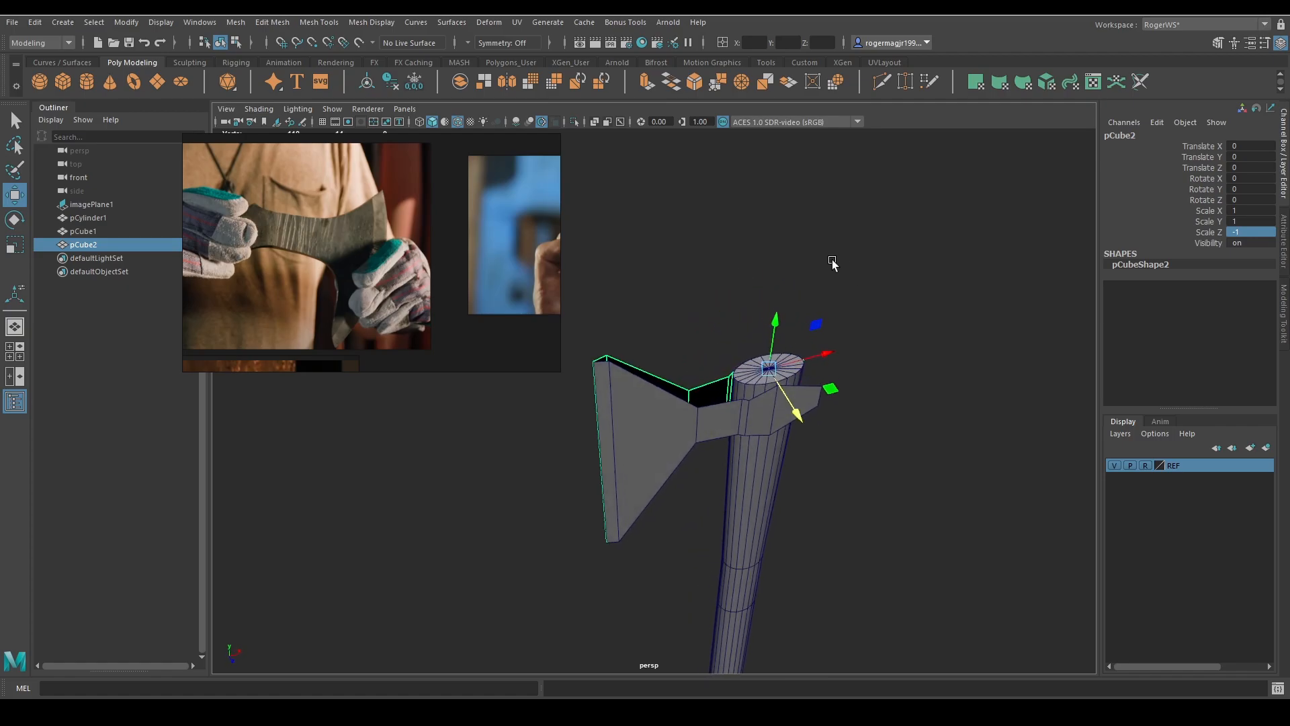
Select both axe-head halves and isolate them in the viewport
shift+click(702, 405)
click(738, 401)
shift+click(684, 411)
key(ctrl+1)
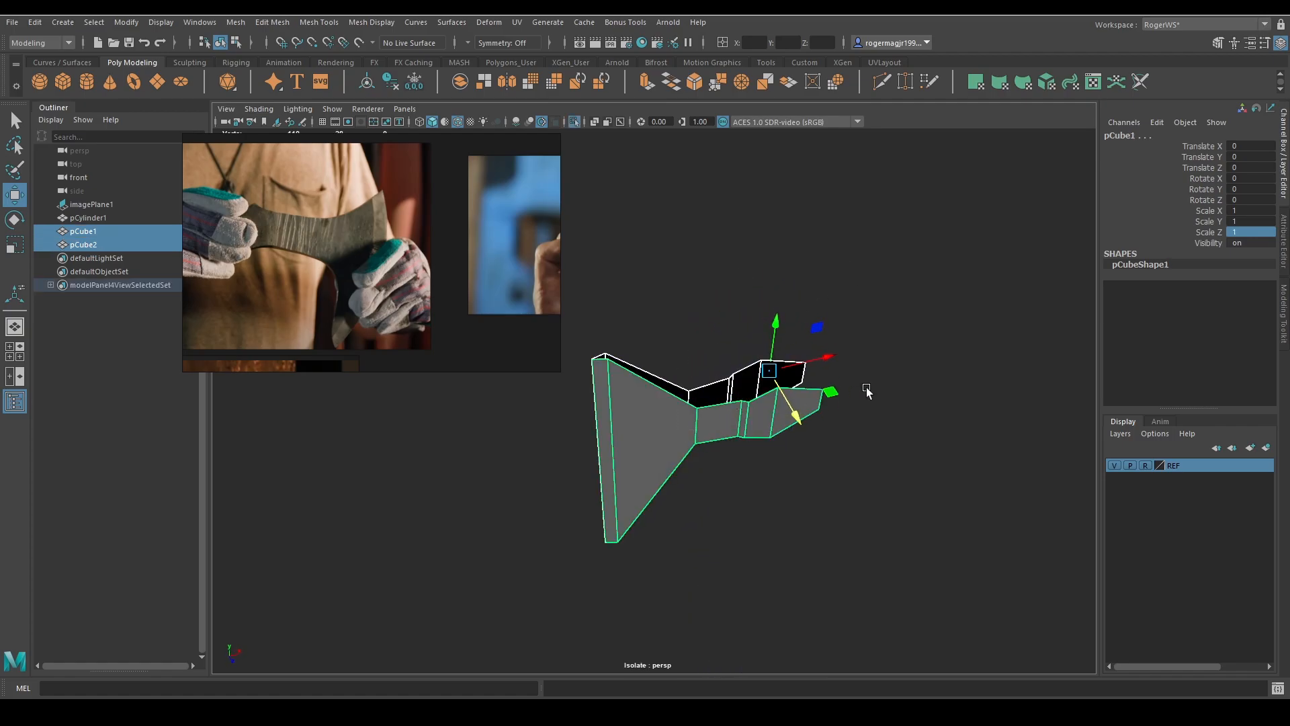
click(864, 386)
alt+drag(864, 386, 687, 398)
Combine the two axe-head halves into a single mesh
click(659, 481)
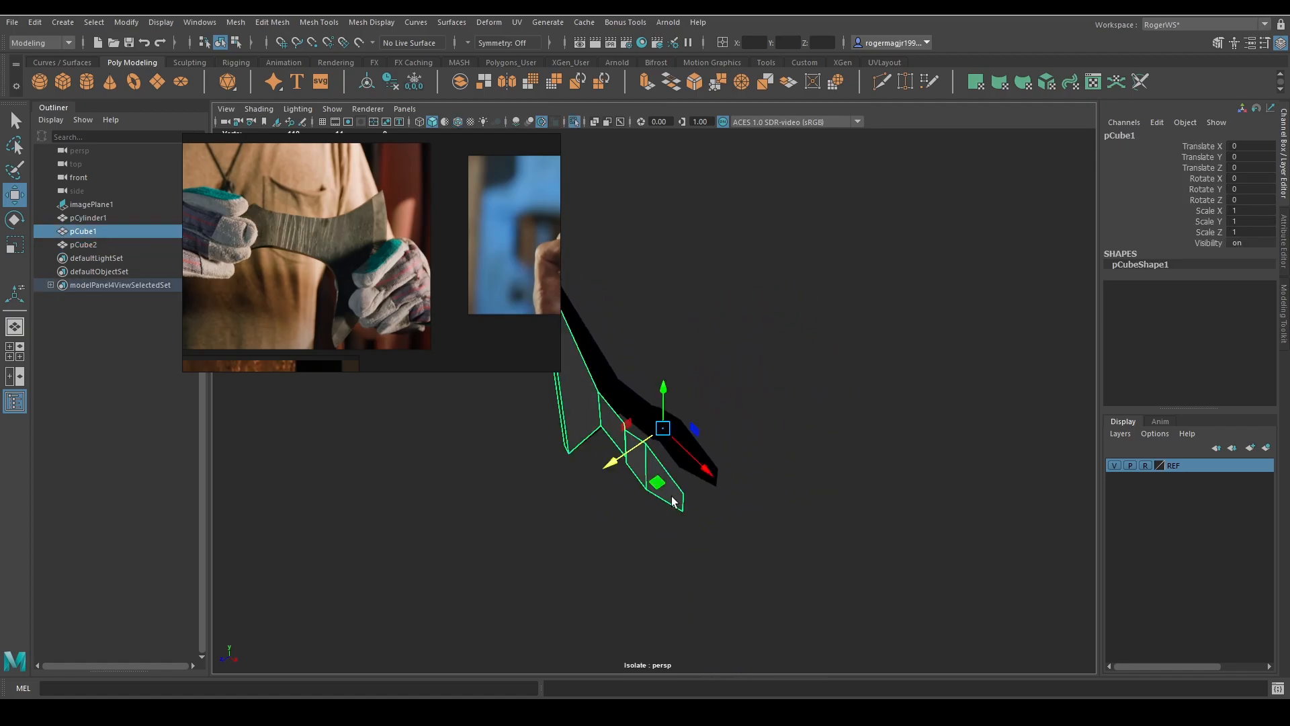
key(q)
shift+click(684, 452)
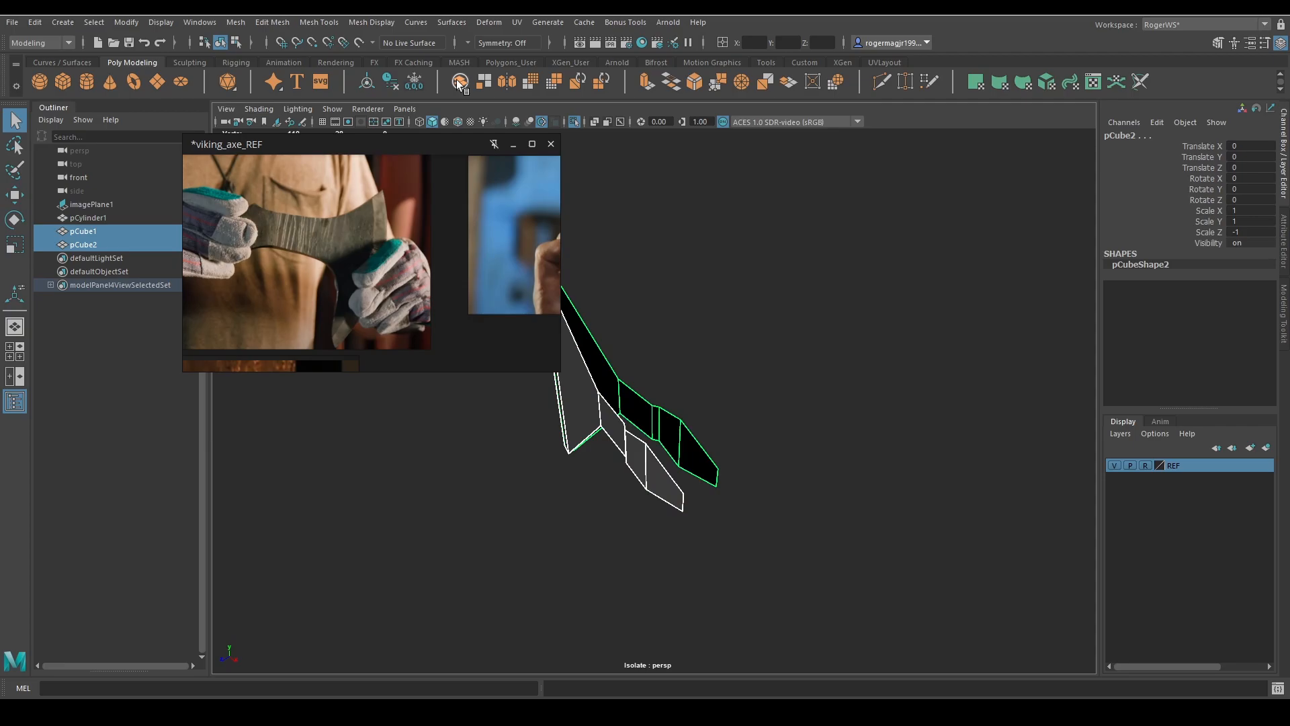
click(460, 82)
alt+drag(734, 383, 840, 454)
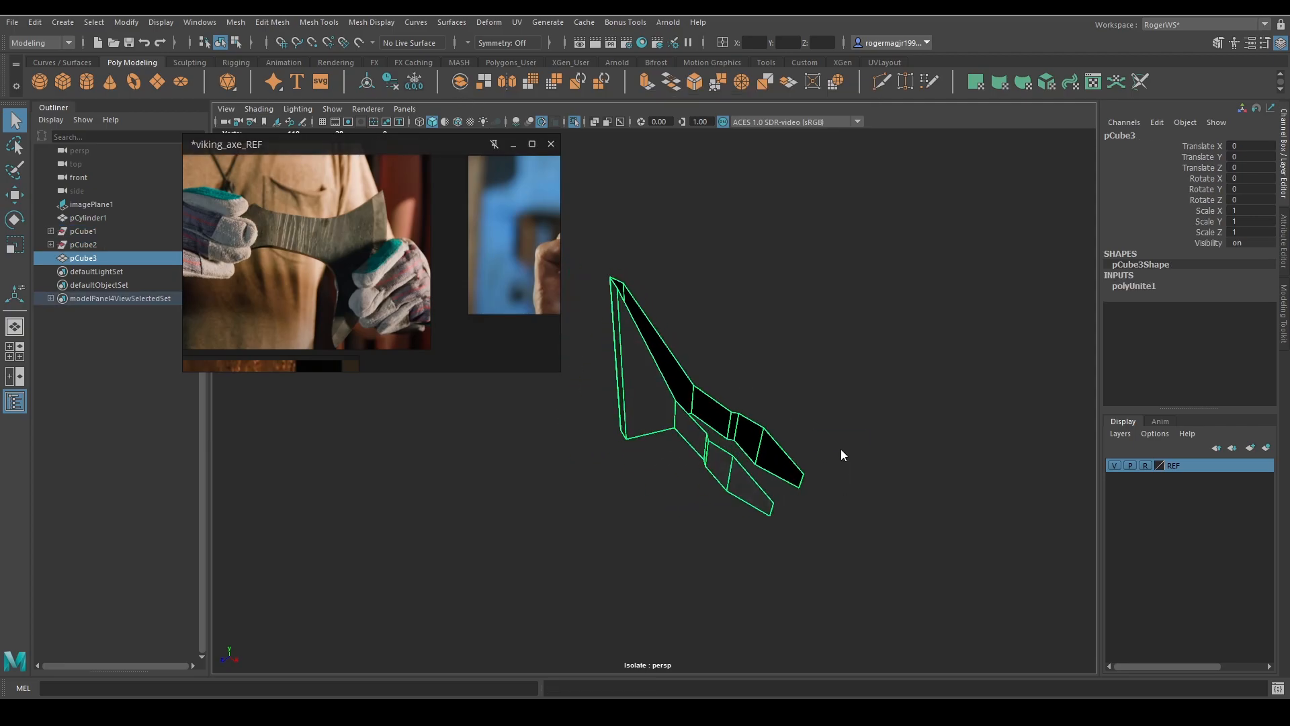
Bridge the opposite upper edges of the two halves from the back of the head across the handle section
right_drag(841, 449, 751, 486)
shift+right_drag(837, 389, 833, 550)
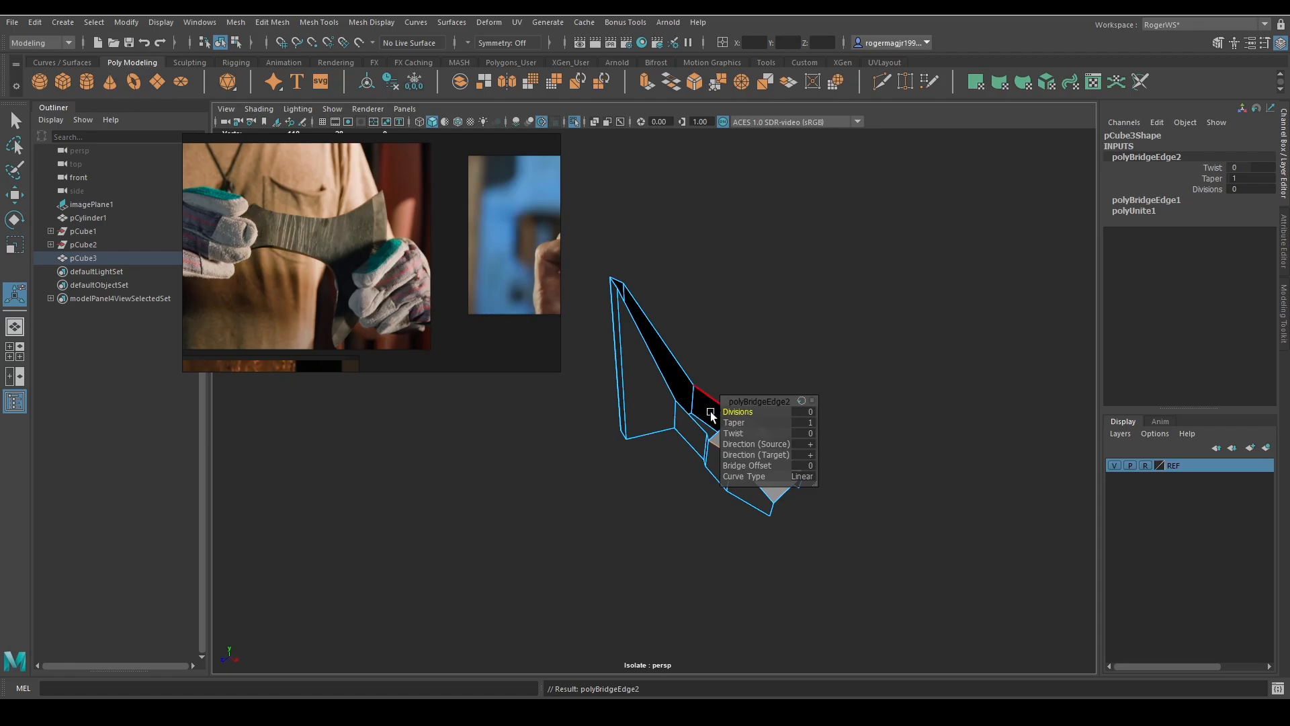
alt+drag(710, 416, 683, 374)
key(q)
shift+click(666, 326)
key(g)
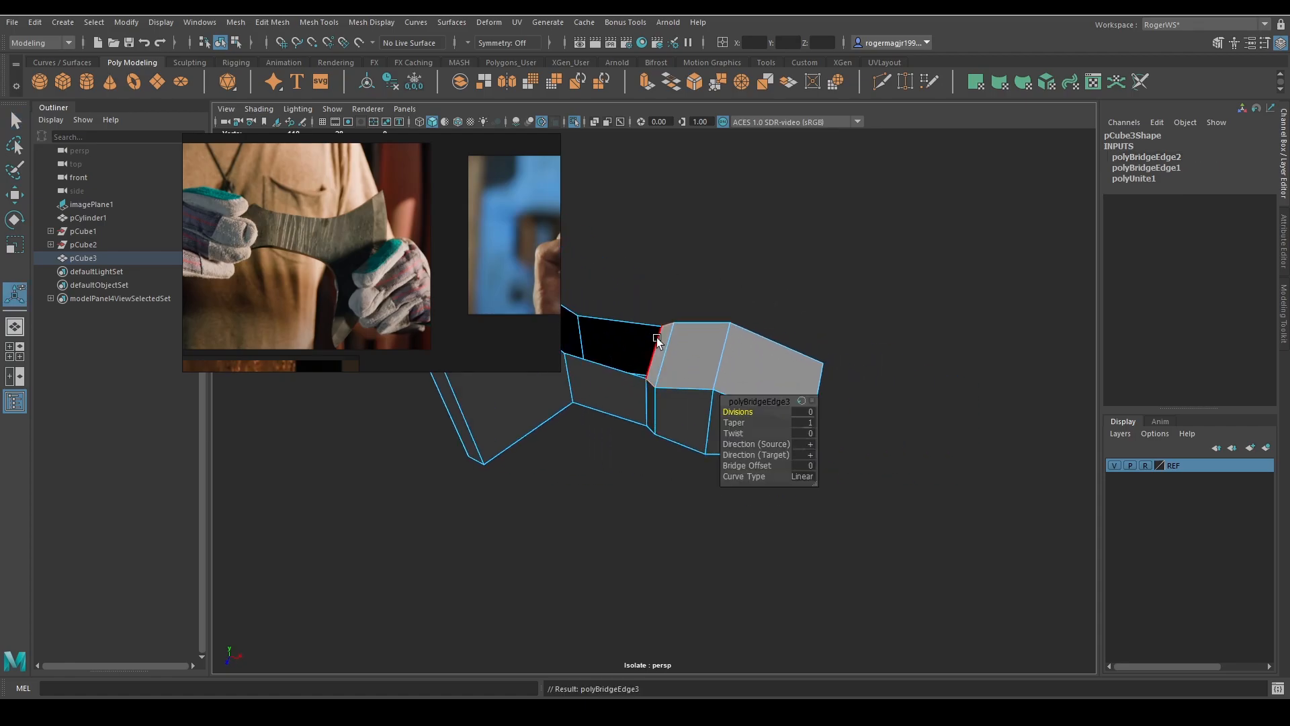
click(630, 372)
shift+click(631, 317)
key(g)
Bridge the upper edges of the neck between the handle section and the blade
alt+drag(636, 336, 710, 333)
click(683, 377)
key(g)
key(ctrl+z)
shift+click(666, 377)
key(g)
Bridge the two outermost cutting edges of the blade and fill the hole along its upper slope
alt+right_drag(692, 344, 766, 346)
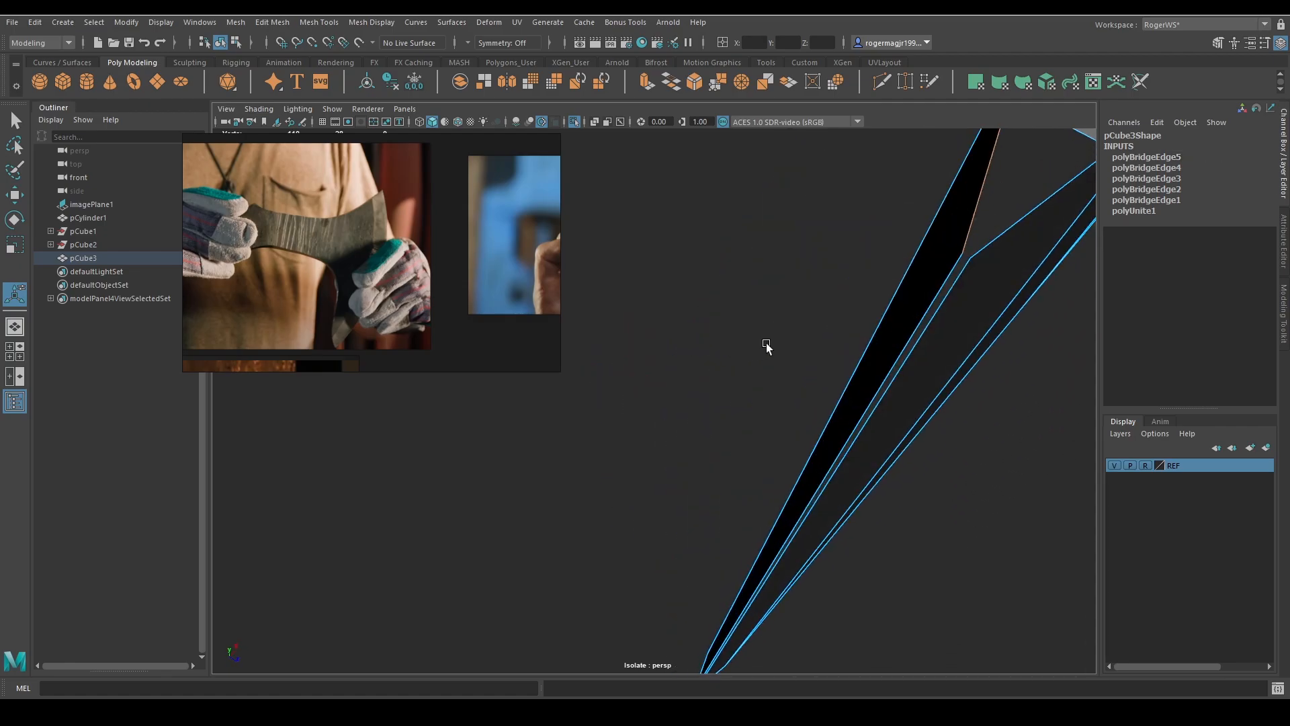
alt+middle_drag(766, 346, 760, 380)
alt+right_drag(759, 380, 763, 425)
click(767, 425)
shift+click(757, 426)
key(g)
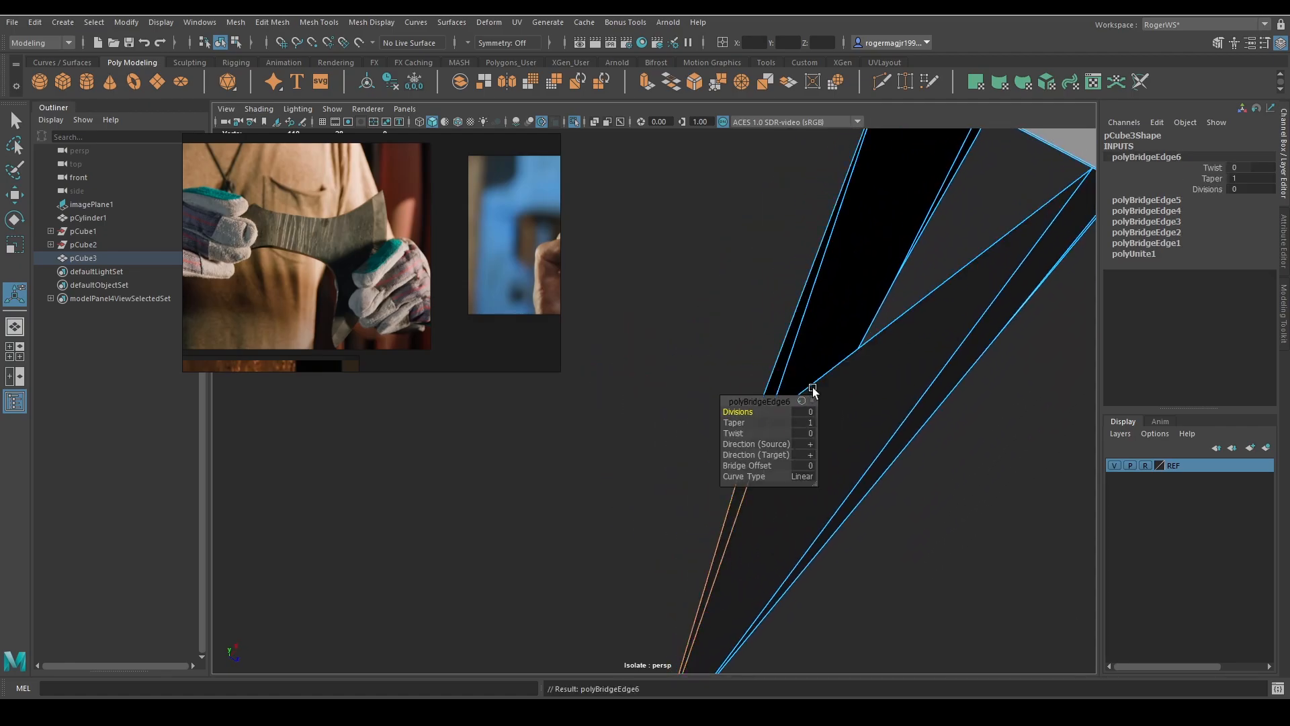
key(q)
double_click(860, 357)
shift+right_drag(685, 264, 679, 442)
alt+drag(679, 442, 801, 380)
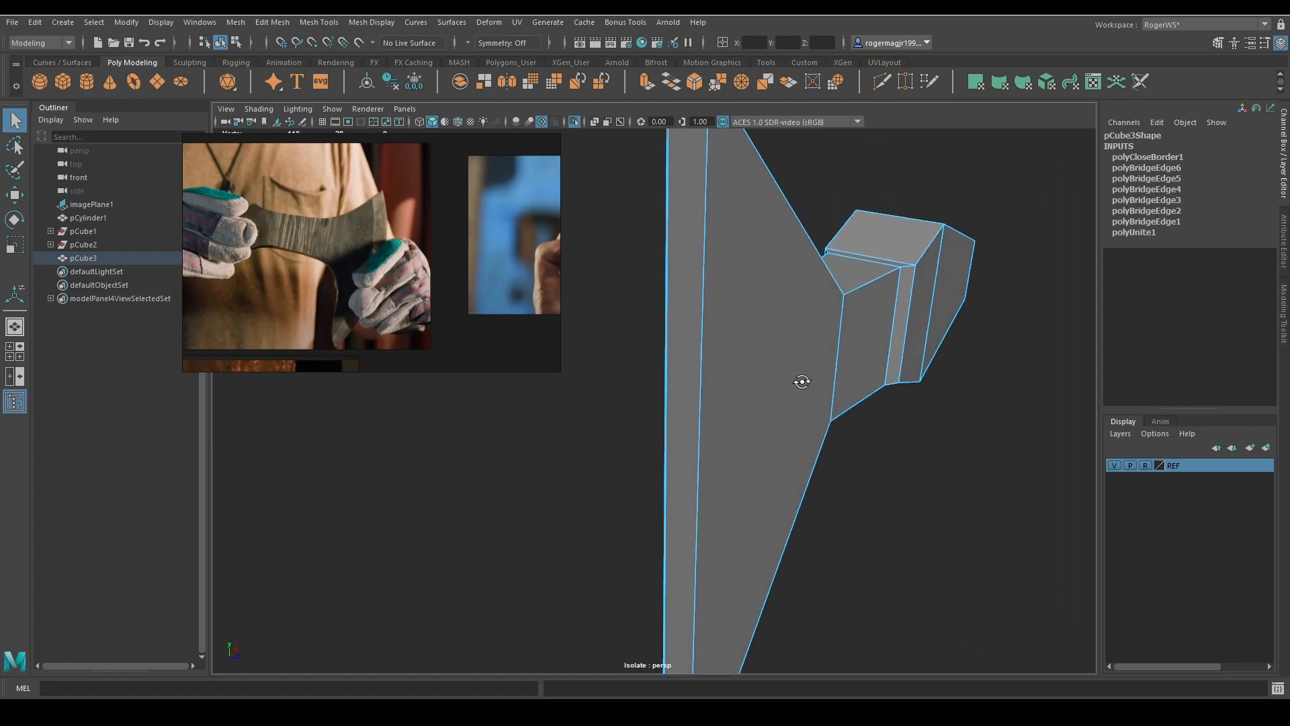
Bridge the blade's lower sloping edges and fill the remaining hole at its lower tip
alt+right_drag(800, 380, 764, 357)
alt+drag(765, 357, 627, 267)
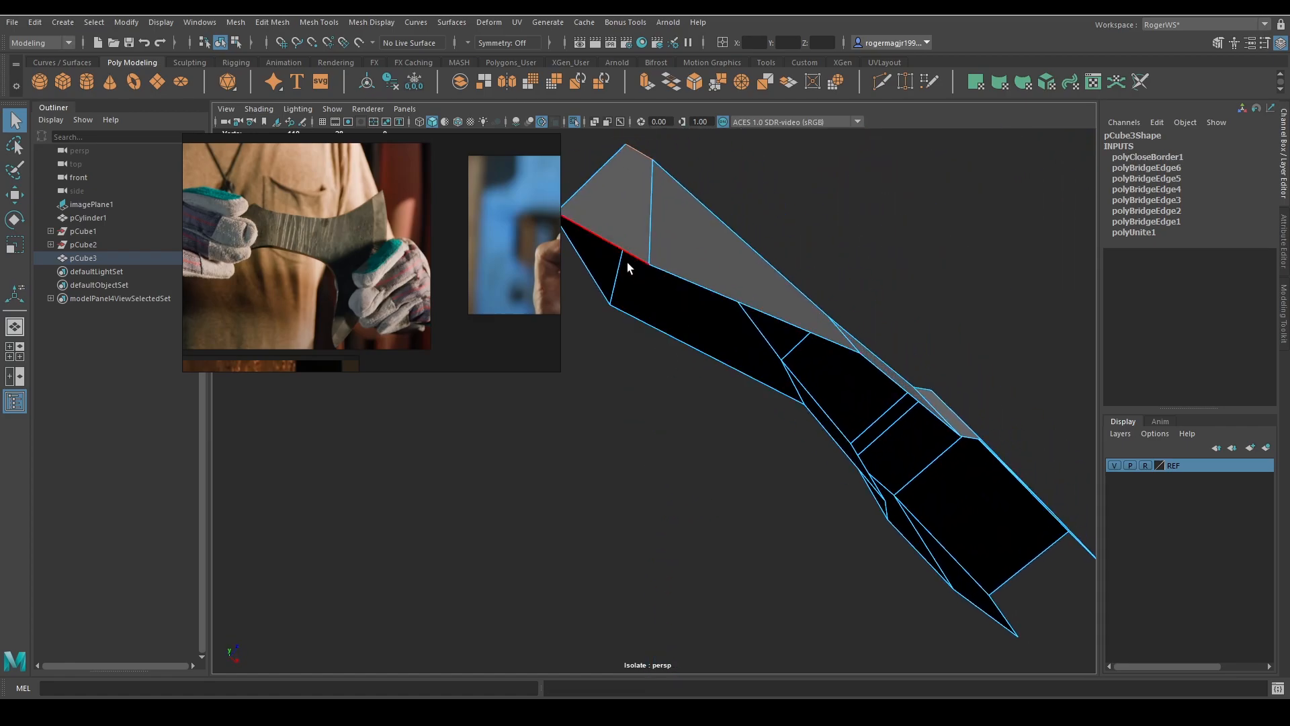
click(668, 325)
shift+right_drag(747, 246, 740, 294)
shift+right_drag(724, 414, 724, 414)
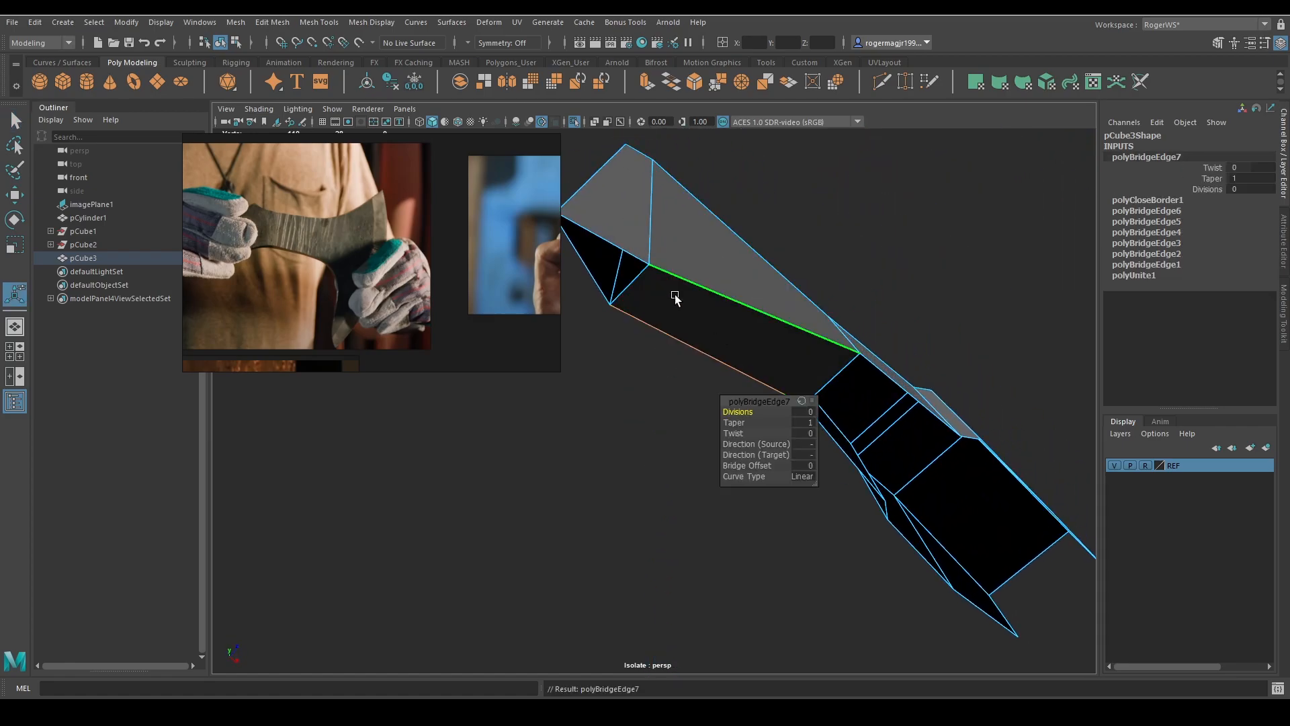
shift+right_drag(684, 219, 672, 399)
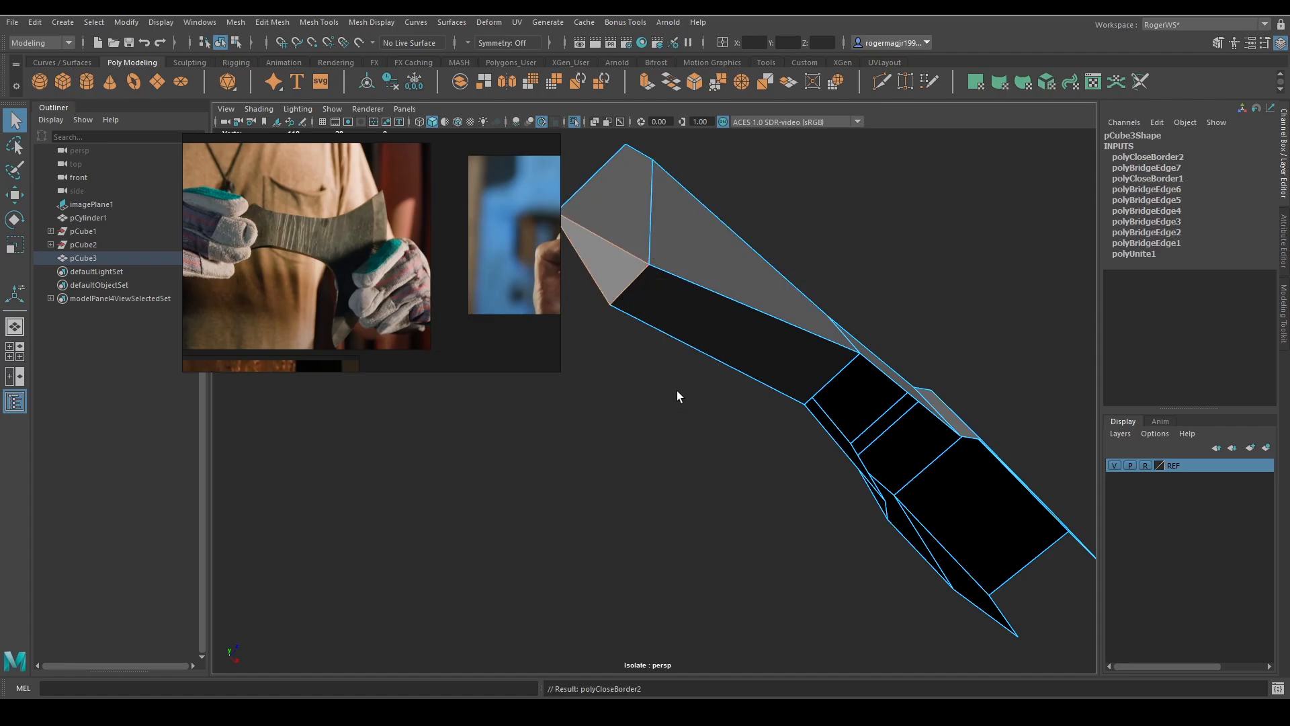
Bridge the opposite underside edges of the head one pair at a time, from the neck to the back end
alt+drag(677, 395, 717, 356)
shift+right_drag(798, 293, 776, 449)
shift+click(768, 355)
key(g)
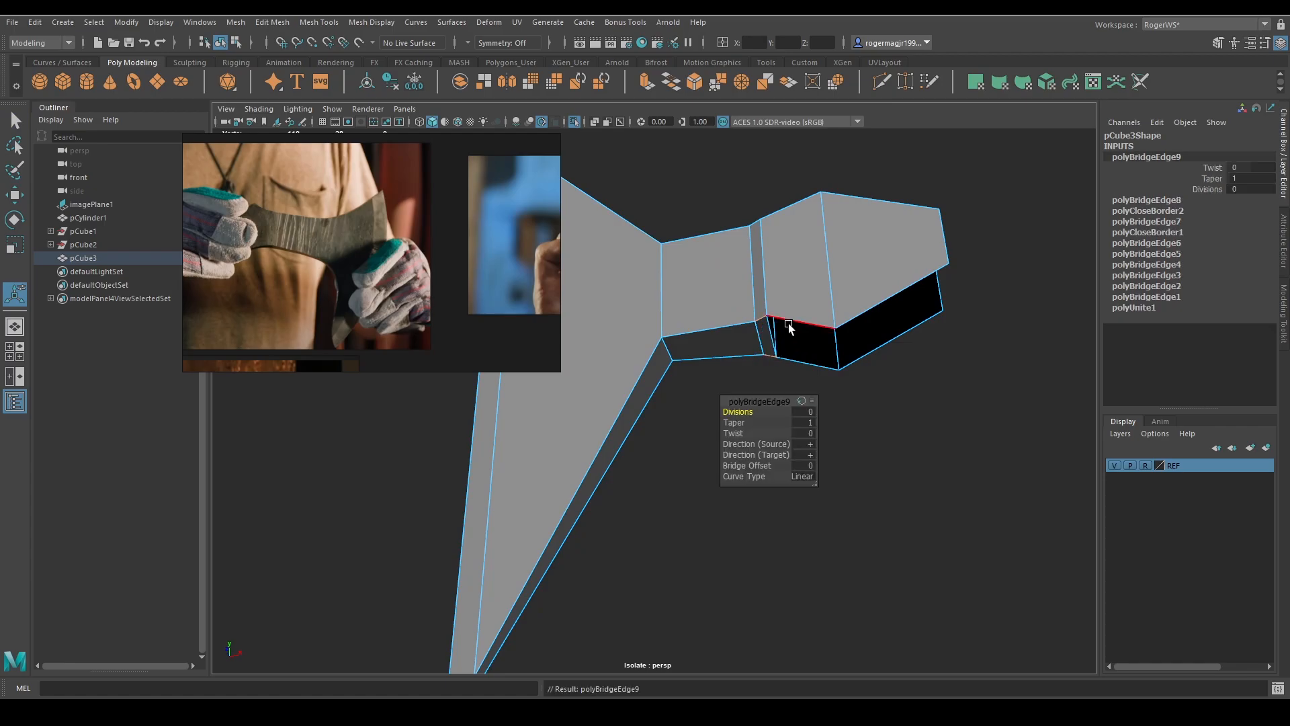
click(790, 321)
shift+click(806, 360)
key(g)
click(868, 310)
shift+click(872, 348)
key(g)
alt+drag(947, 261, 876, 373)
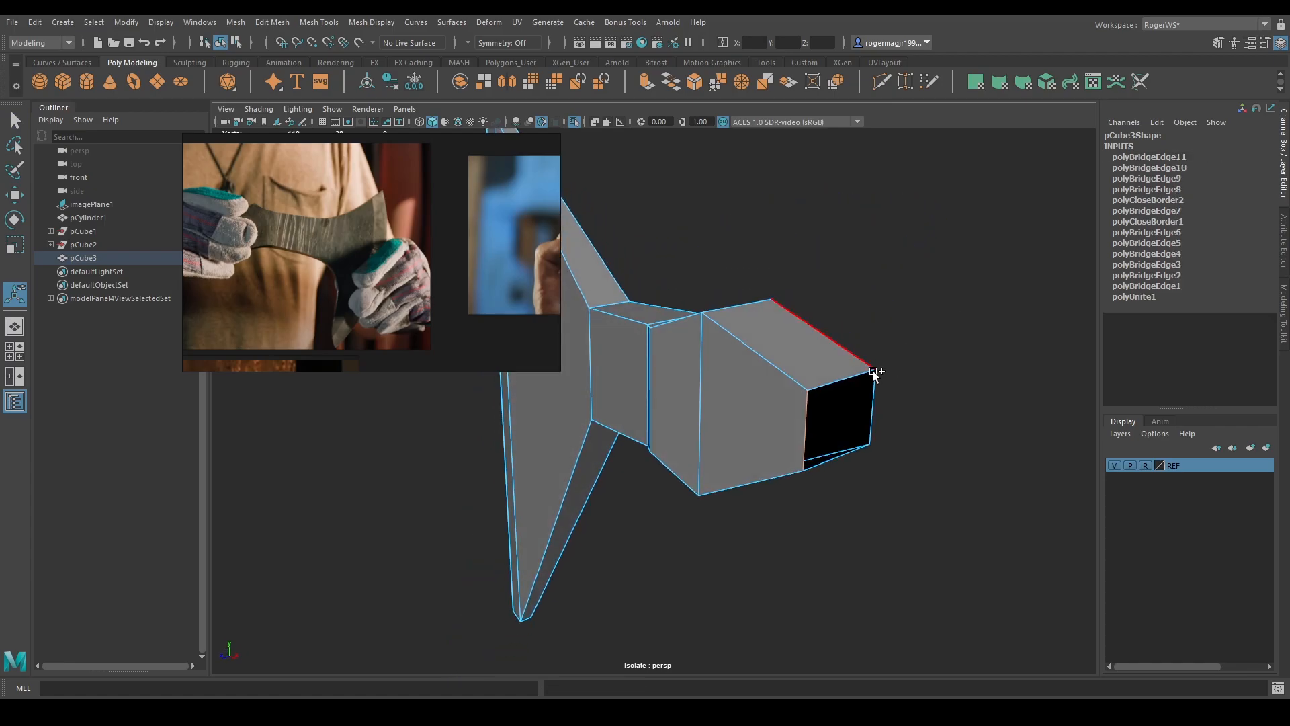
Bridge the open back end of the axe head, return to object mode and end the isolation to show the handle
shift+click(875, 380)
key(g)
key(q)
alt+drag(780, 432, 829, 386)
scroll(829, 385, down, 5)
right_drag(829, 385, 874, 293)
click(874, 299)
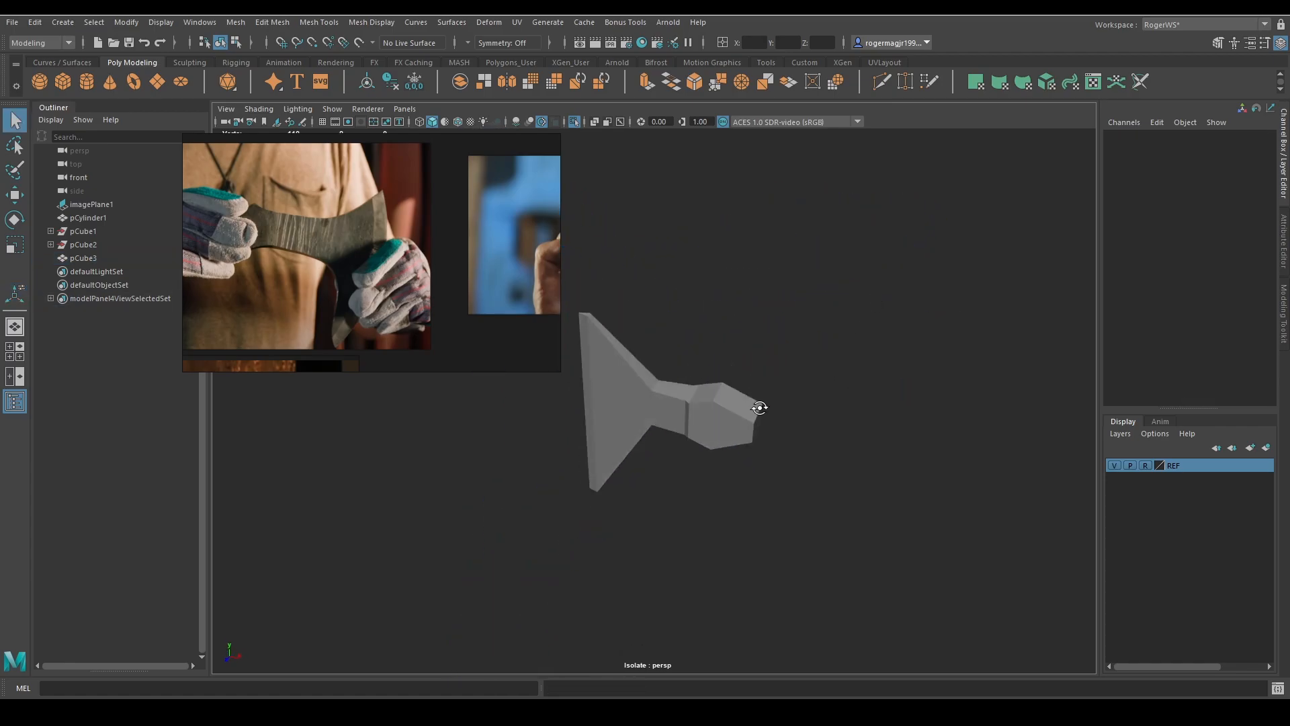
key(ctrl+1)
alt+drag(873, 299, 747, 387)
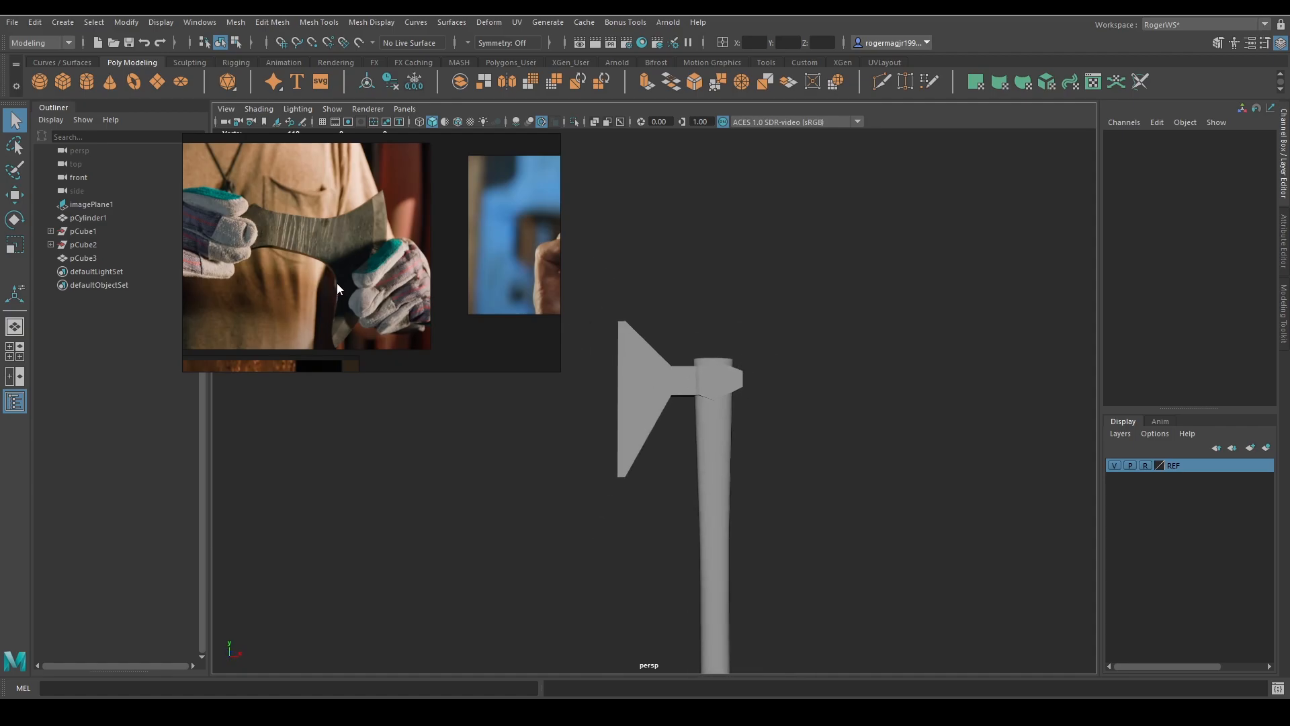
Browse the reference board and zoom in on the full viking axe image to examine the head's curved outline
scroll(337, 283, down, 5)
scroll(417, 289, up, 5)
scroll(426, 282, down, 5)
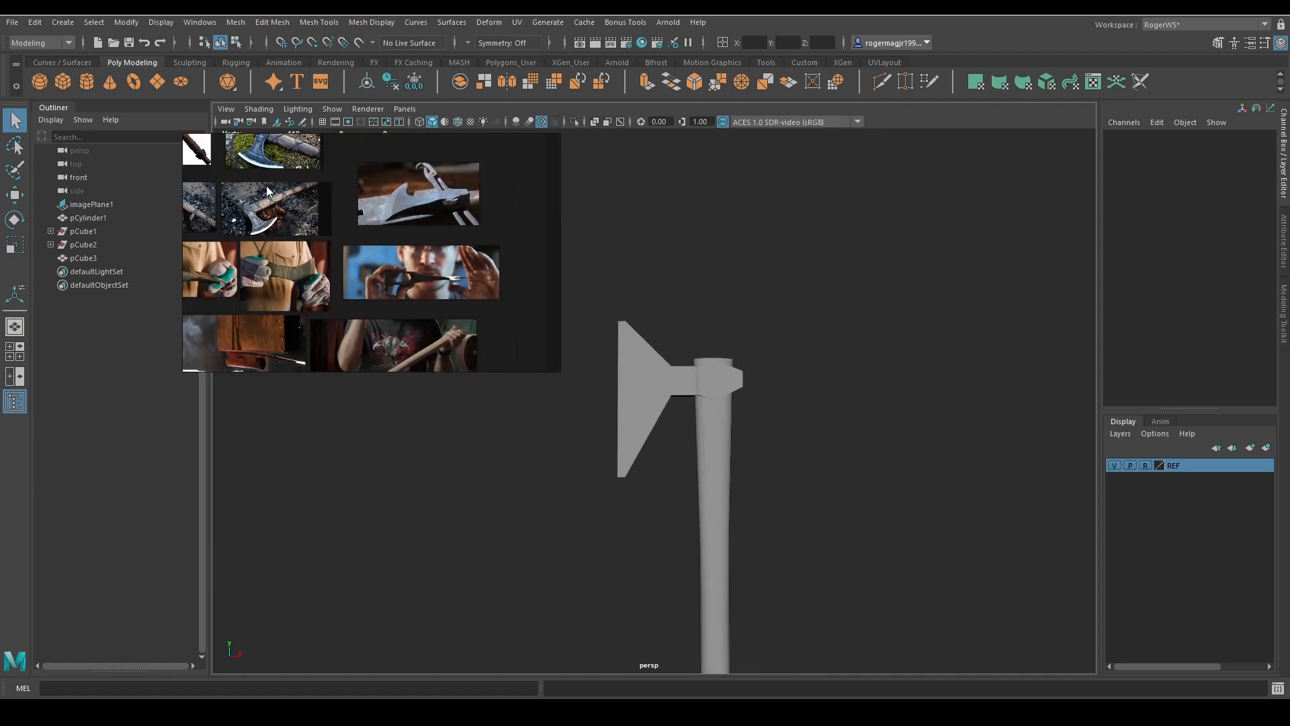
scroll(266, 186, up, 6)
scroll(698, 375, up, 3)
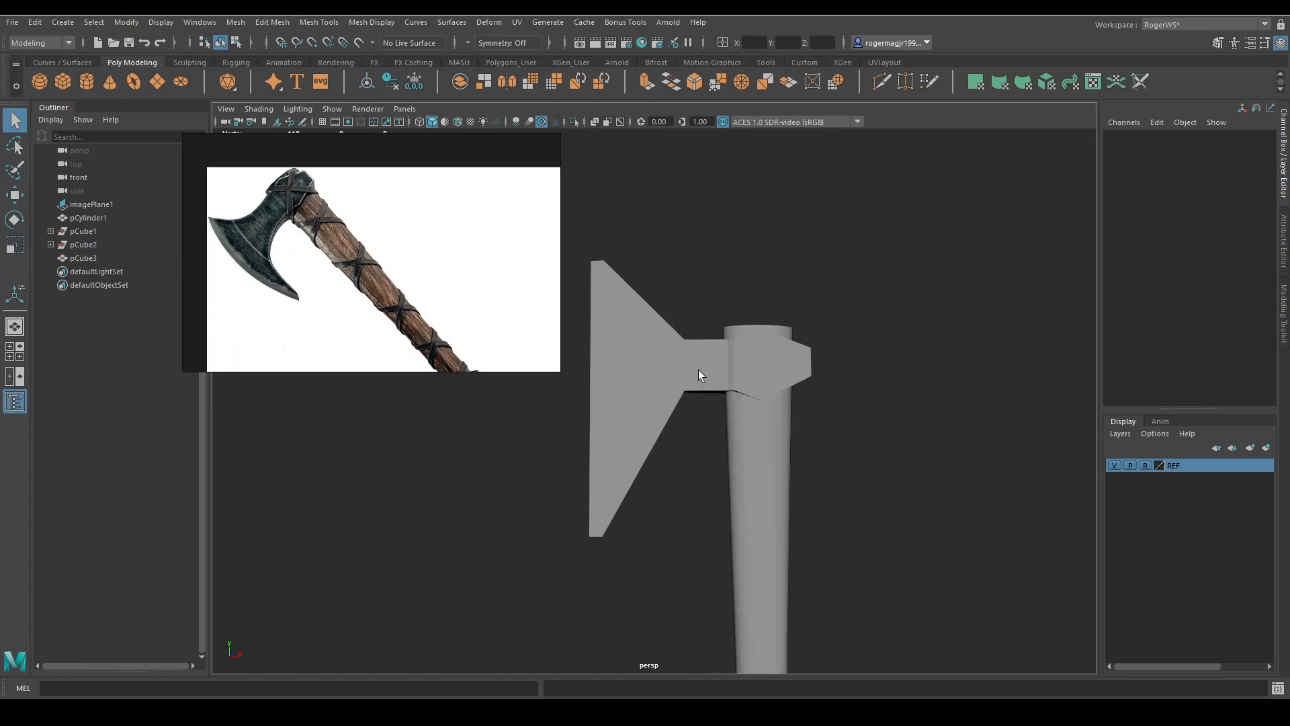
Select the edge loop where the blade meets the neck, try a bevel on it and undo the bevel
click(699, 374)
right_drag(700, 361, 700, 336)
click(687, 373)
key(w)
alt+drag(692, 372, 547, 462)
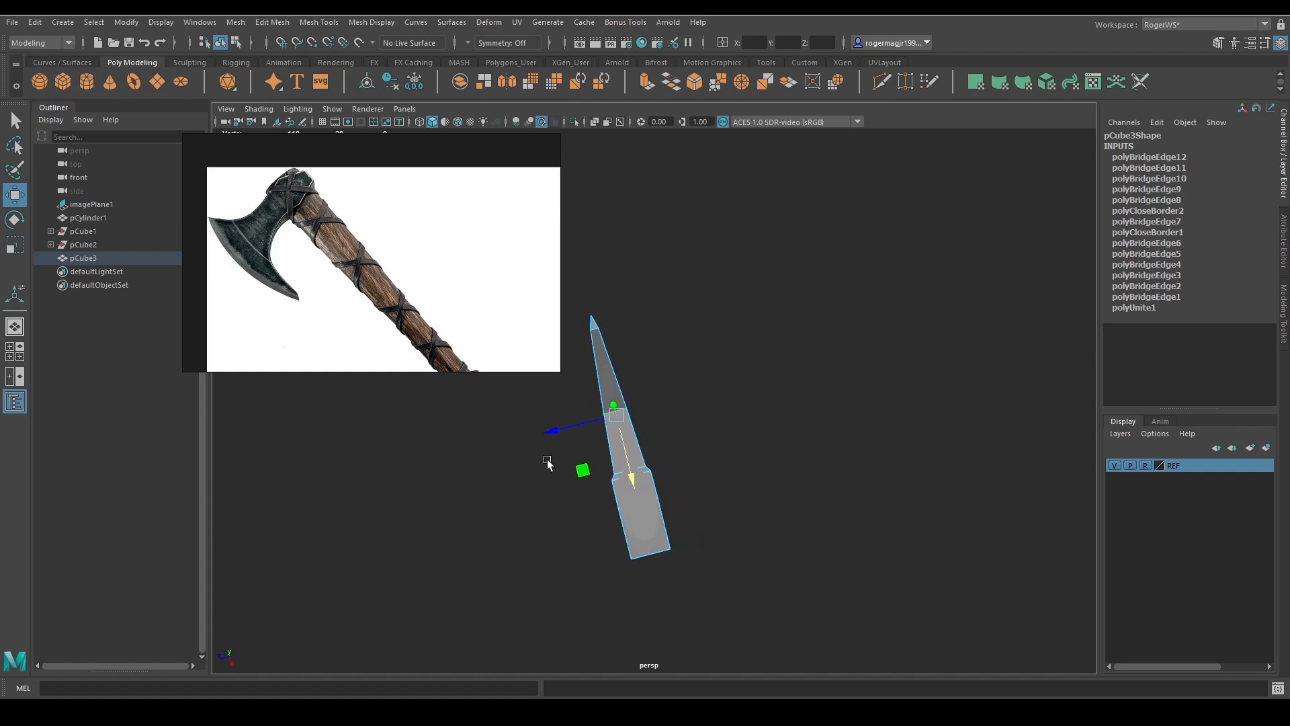
alt+drag(488, 371, 850, 343)
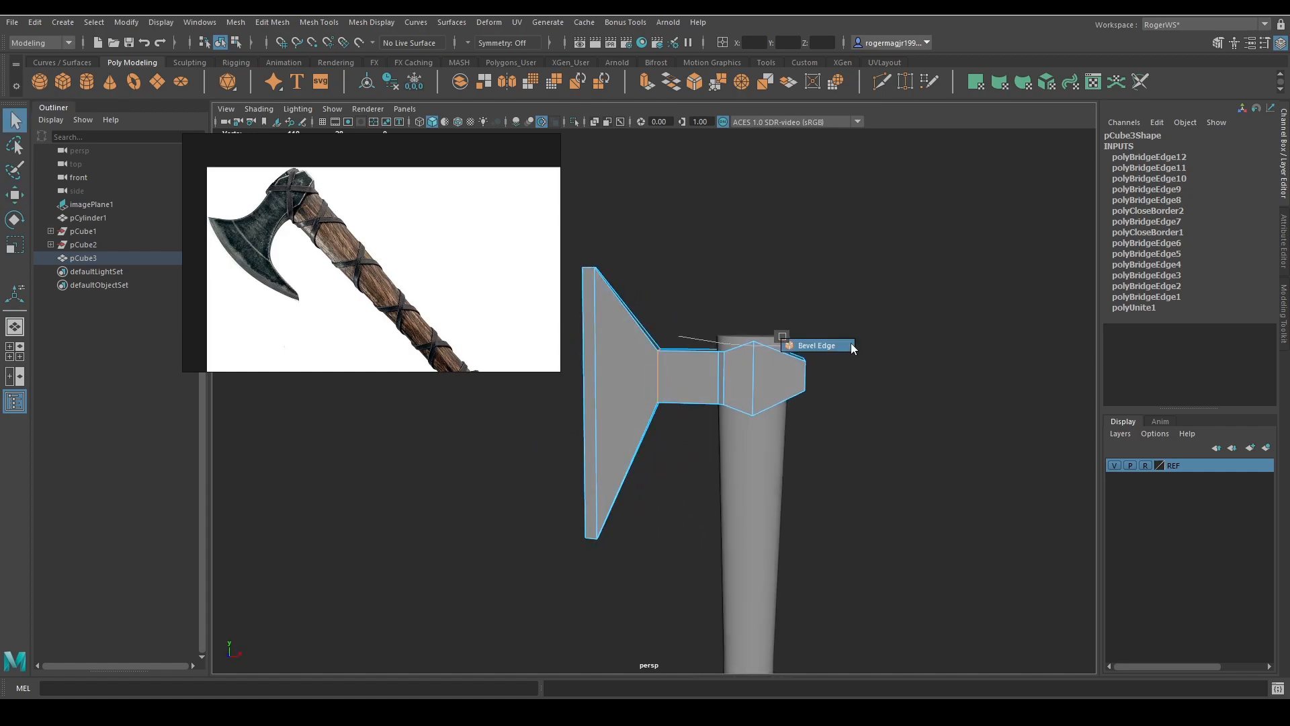
key(ctrl+b)
key(ctrl+z)
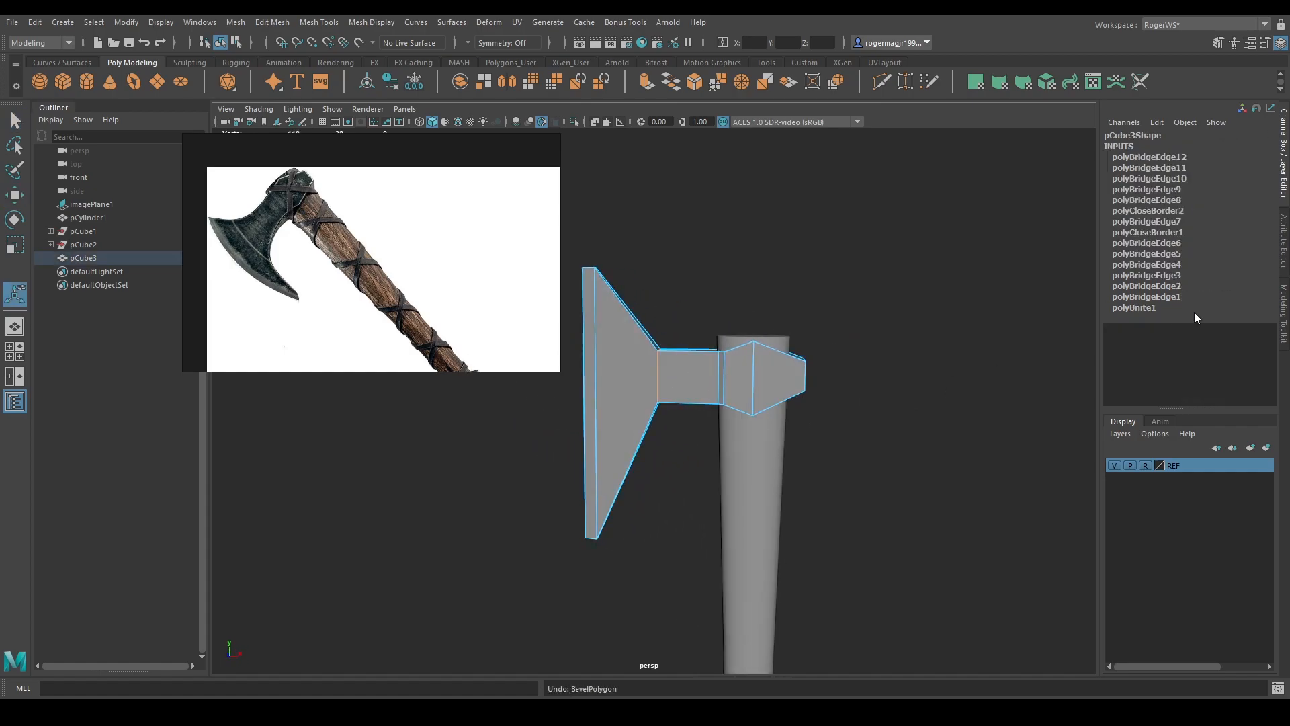
Bevel the selected blade-to-neck edge loop with 5 segments and a fraction of 1 to curve the profile
click(1282, 306)
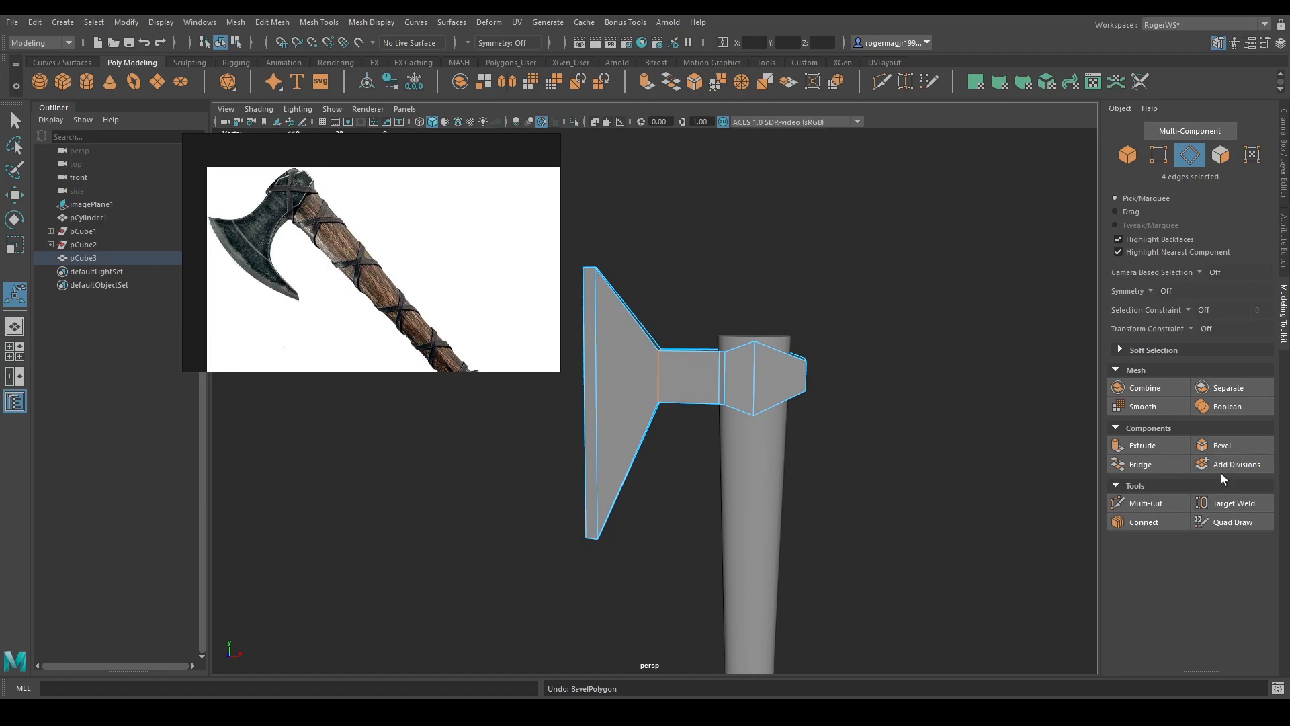
click(1222, 445)
alt+middle_drag(732, 427, 769, 420)
scroll(768, 420, up, 2)
drag(736, 412, 1018, 482)
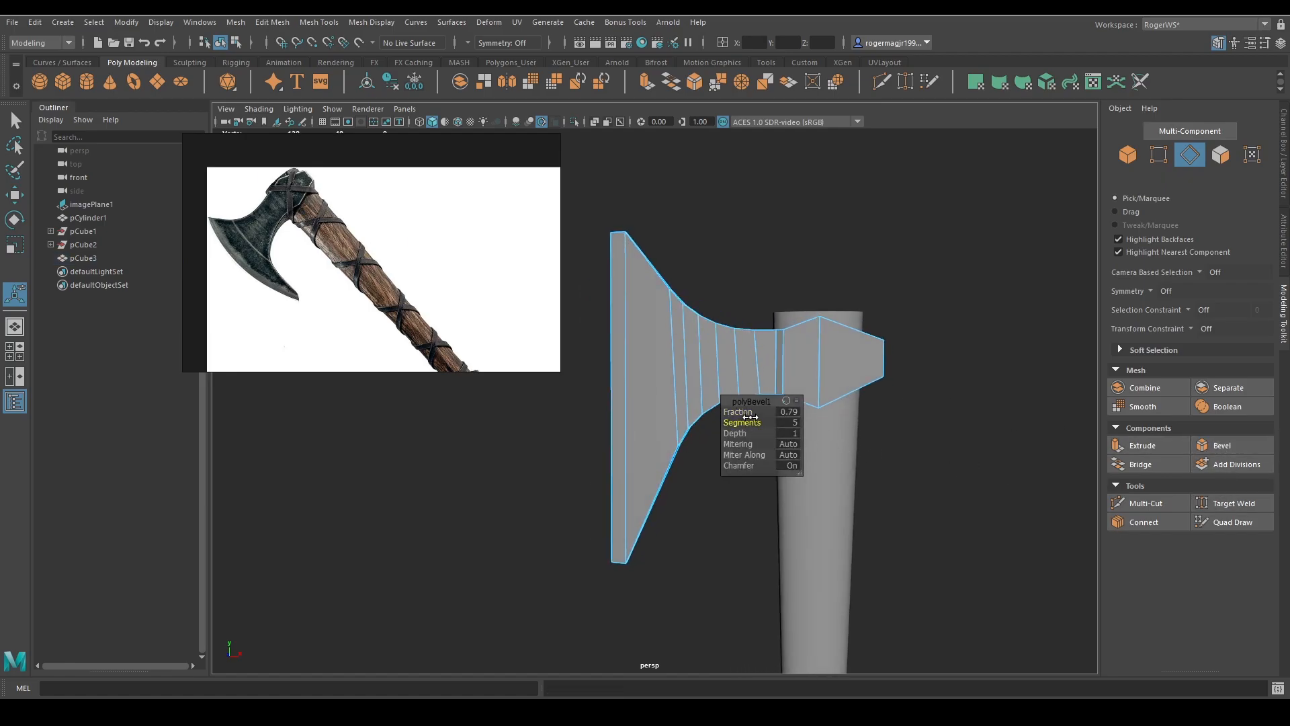
drag(751, 418, 766, 417)
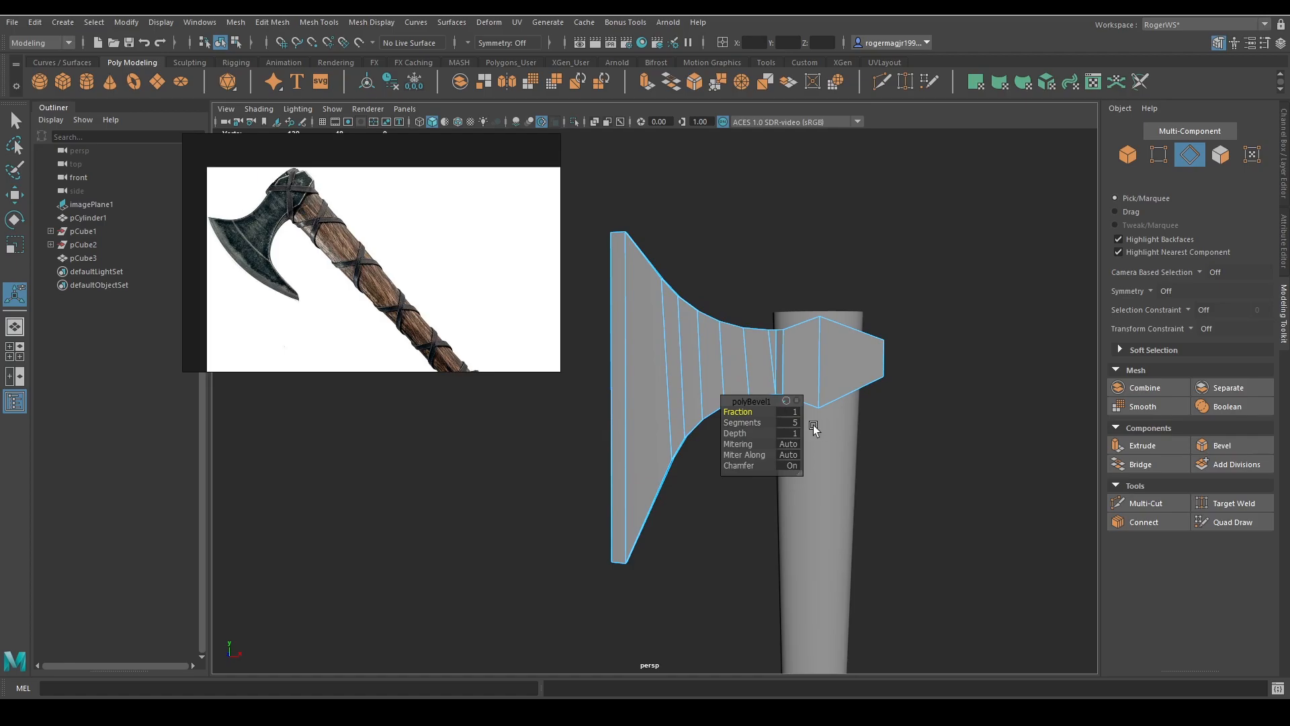
alt+drag(742, 287, 763, 200)
alt+drag(704, 329, 654, 332)
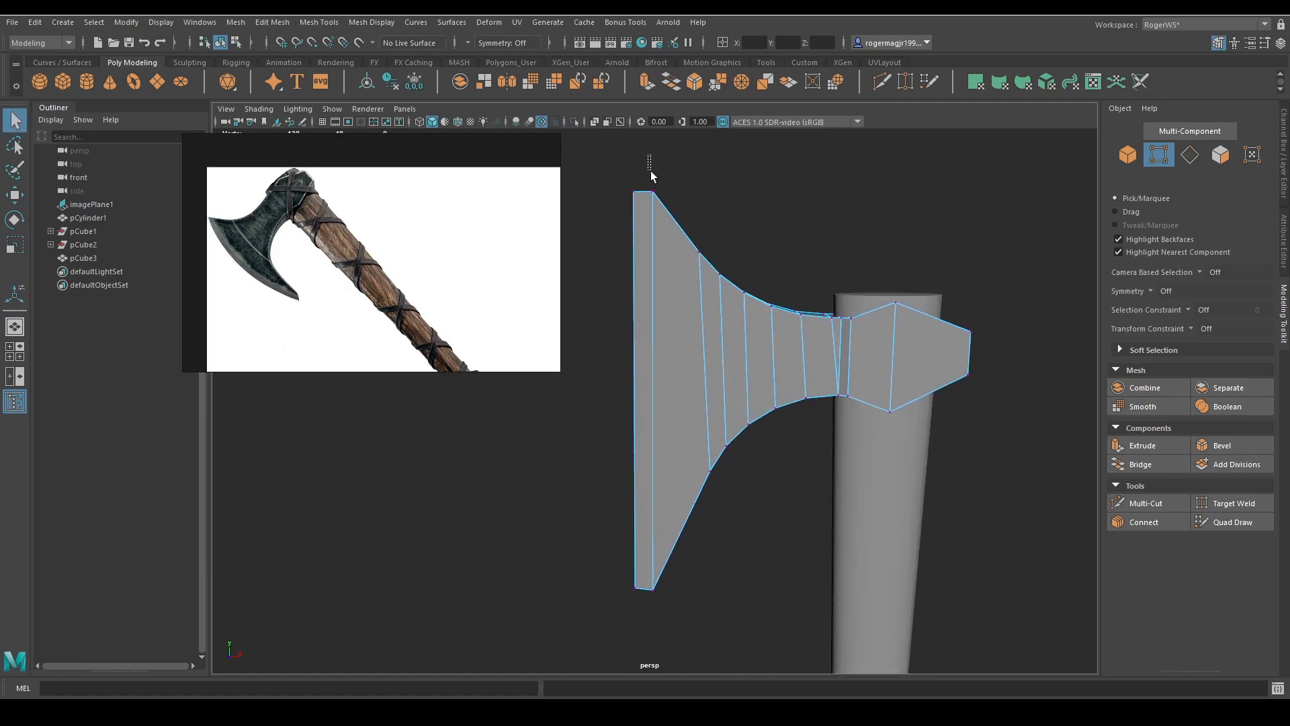
Scale the upper and lower corner vertices of the blade's inner vertical line slightly closer together along Y
drag(651, 172, 661, 201)
alt+middle_drag(681, 363, 688, 288)
alt+drag(680, 504, 659, 425)
key(r)
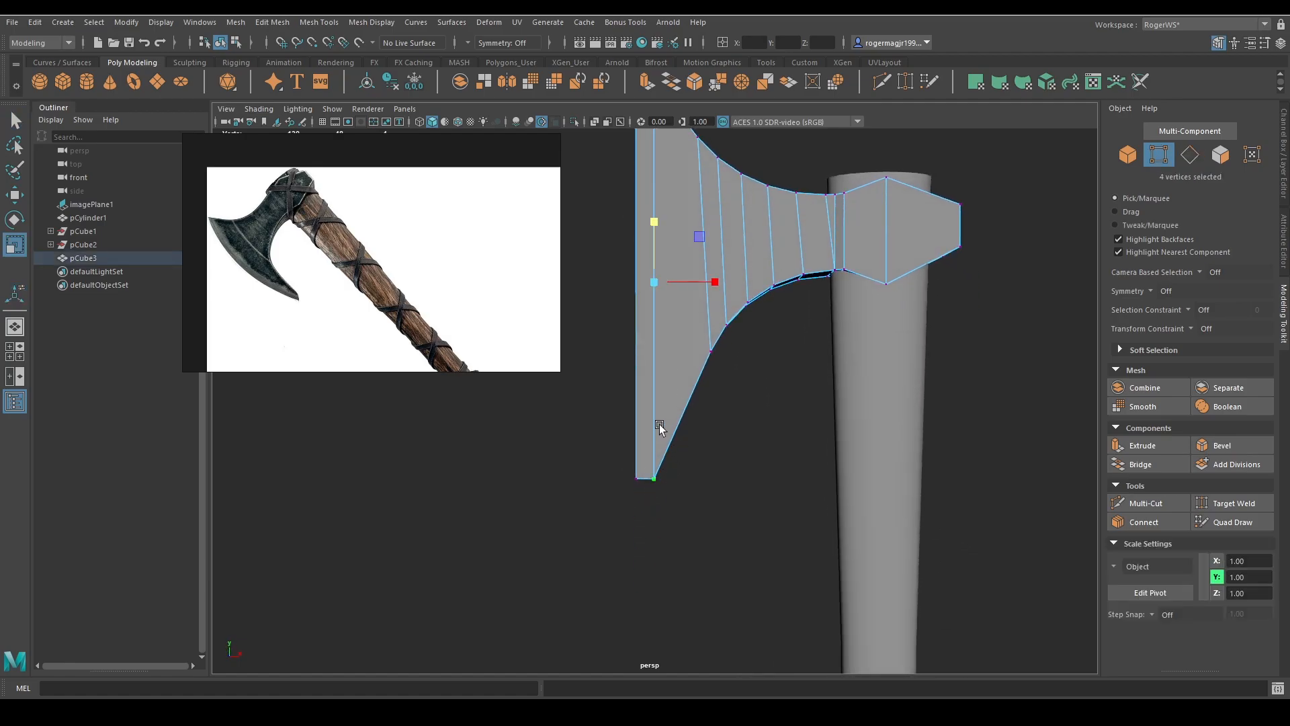
drag(655, 228, 655, 227)
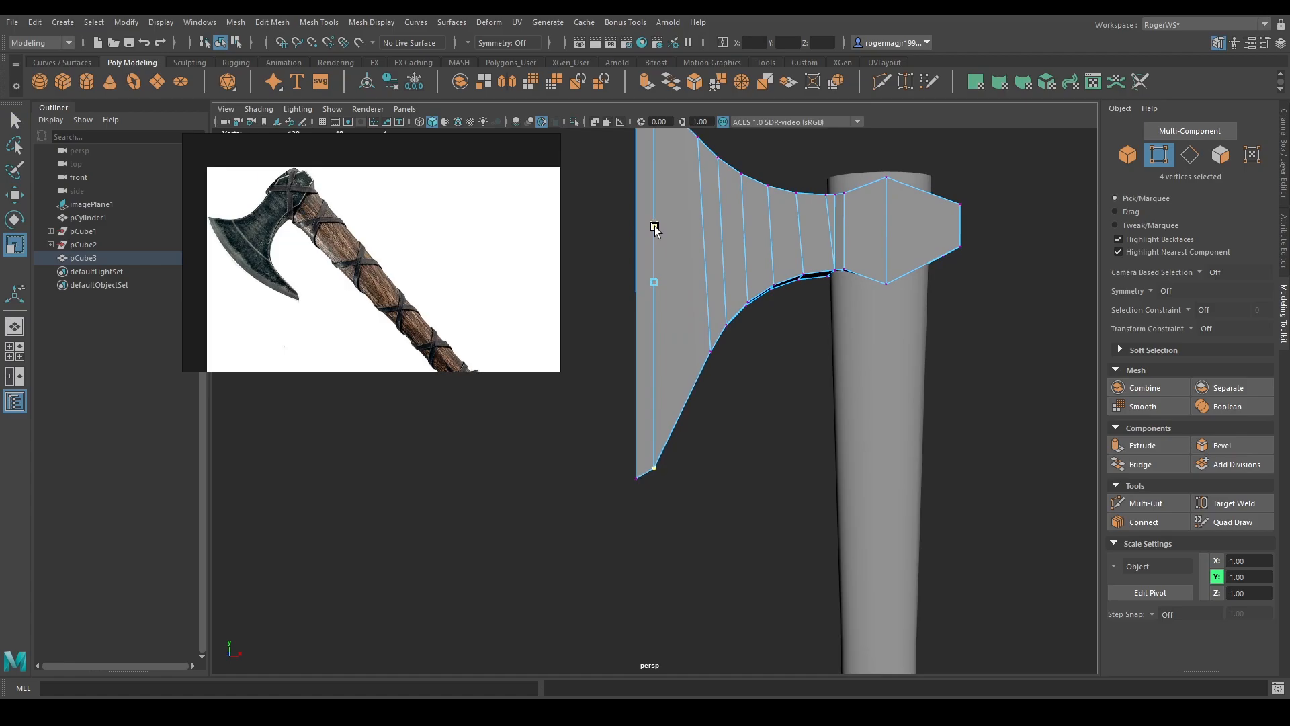
Try a 2-segment bevel on the edge at the blade's corner and undo it
alt+drag(674, 296, 667, 404)
key(q)
key(F10)
click(691, 295)
alt+drag(690, 295, 677, 280)
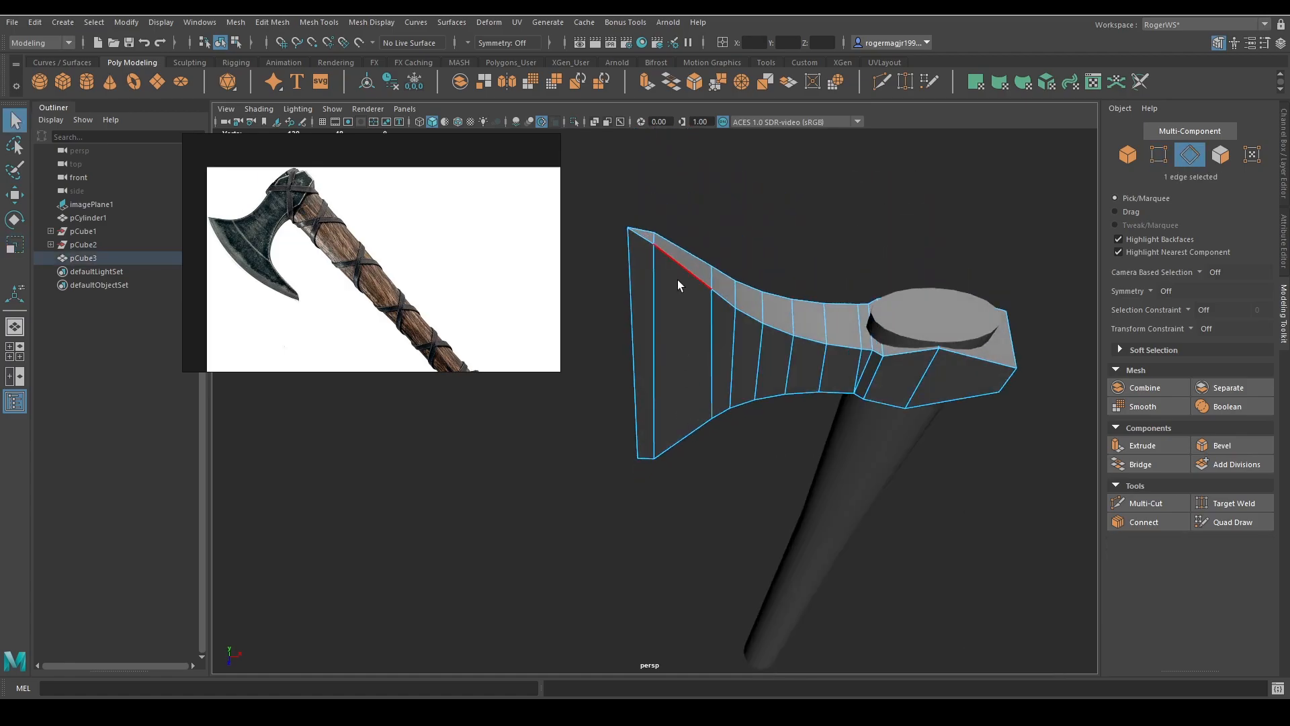
key(ctrl+b)
alt+drag(757, 259, 744, 323)
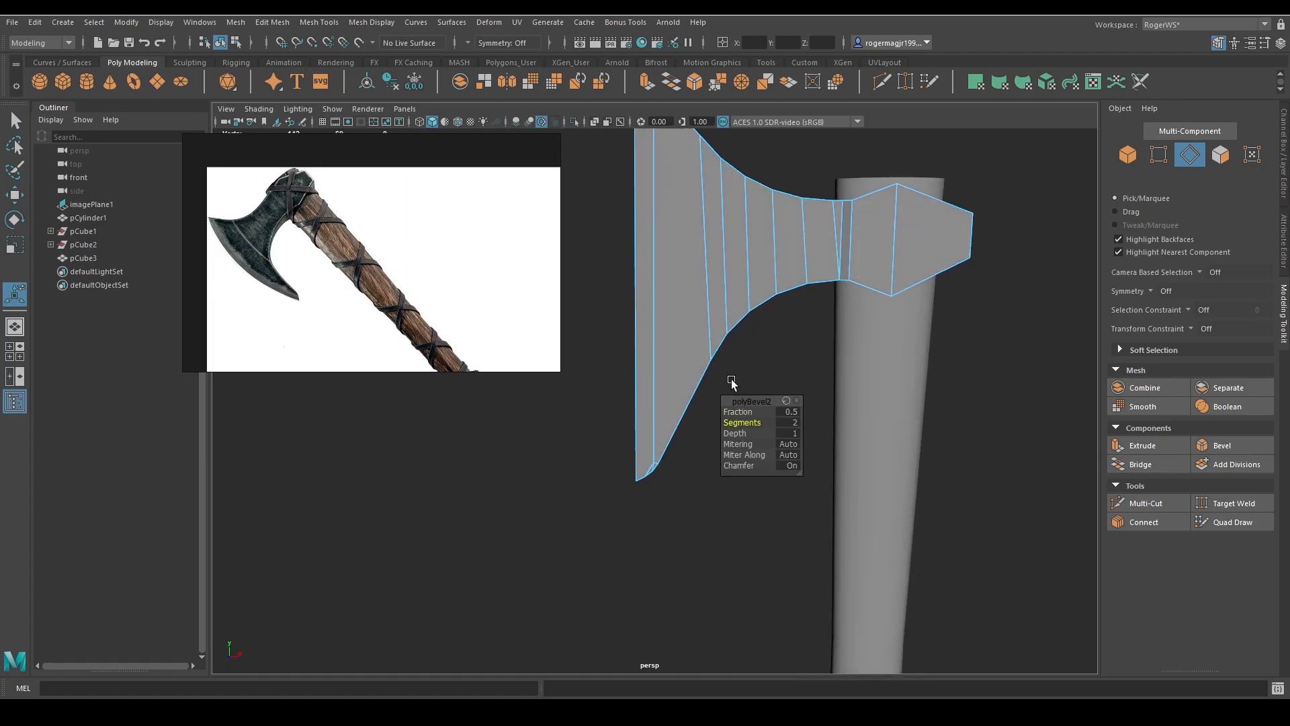
key(q)
key(F8)
alt+drag(763, 280, 767, 358)
key(ctrl+z)
Bevel the corner edge at the blade's lower tip with 2 segments and a fraction of 0.5 to round it
key(F10)
shift+right_drag(767, 358, 829, 370)
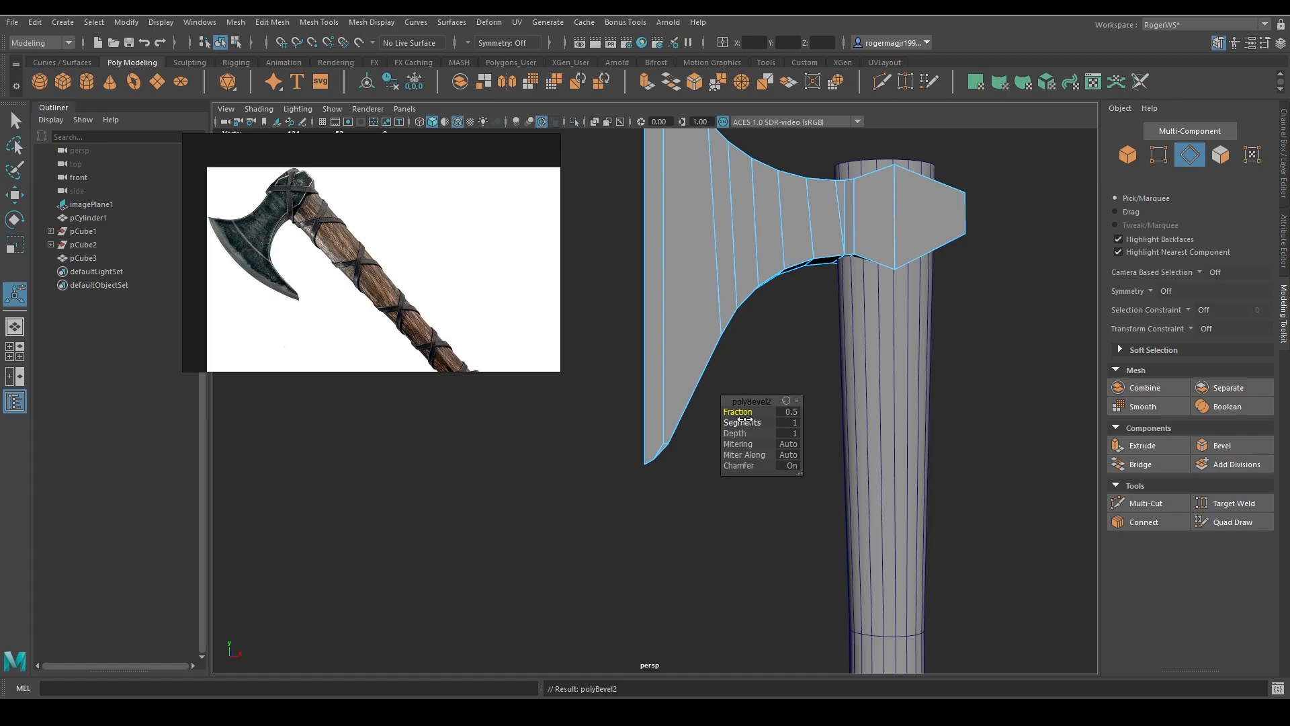
alt+right_drag(742, 349, 744, 318)
alt+middle_drag(744, 319, 744, 373)
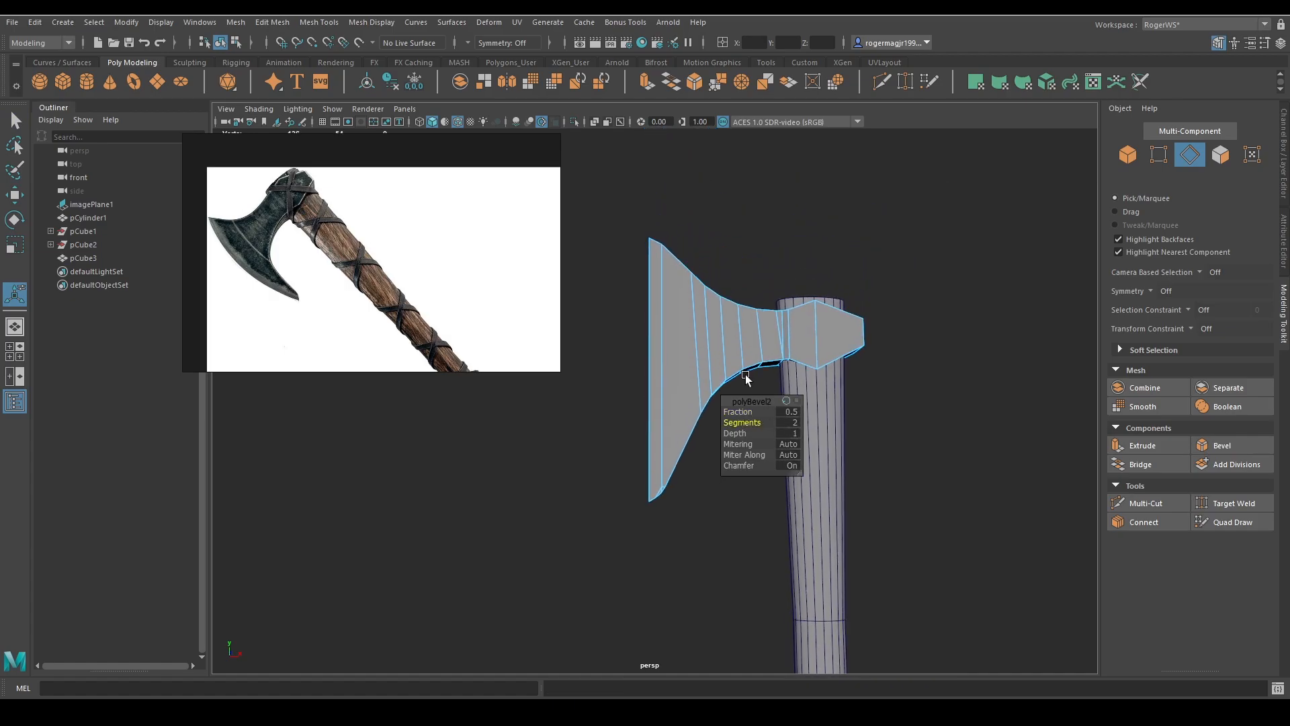
alt+drag(745, 375, 744, 420)
key(q)
key(F8)
click(781, 292)
Move the two lower vertices of the slanted edge loop near the socket along X to about -2.35, straightening the loop
alt+drag(850, 340, 865, 343)
alt+middle_drag(866, 342, 743, 356)
scroll(743, 356, up, 3)
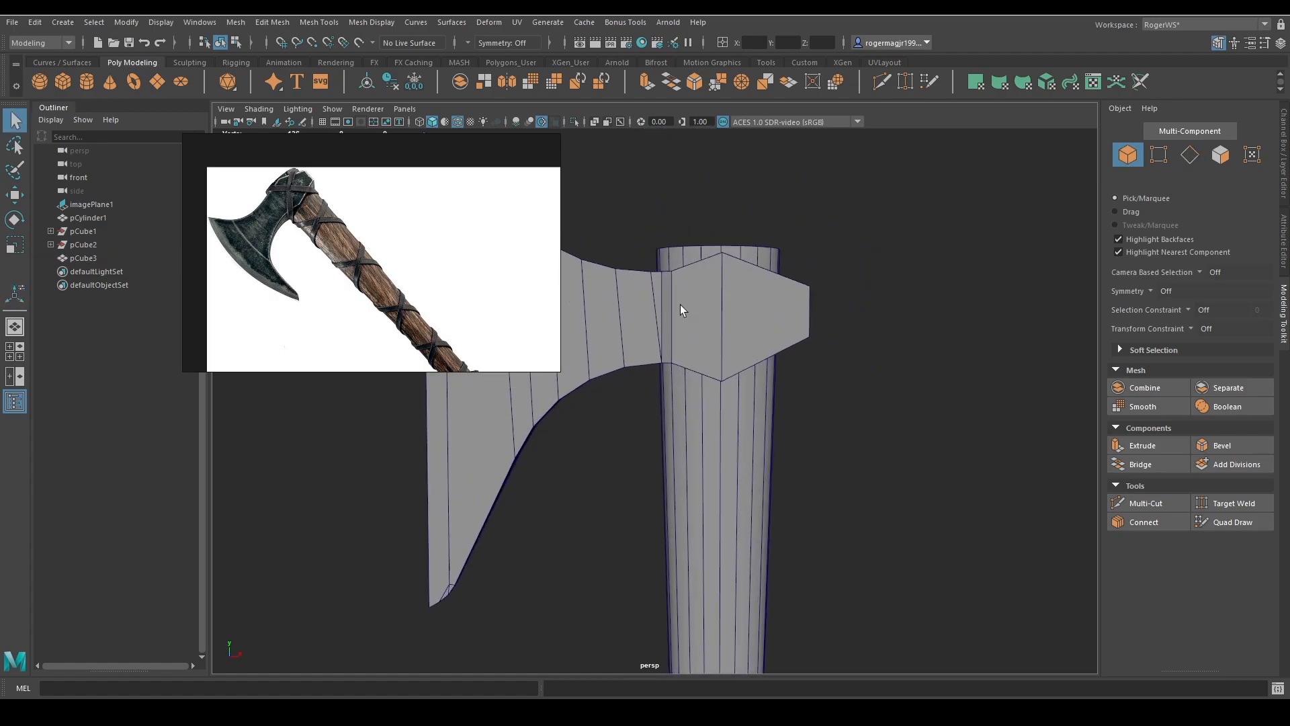
right_drag(680, 304, 679, 272)
double_click(659, 299)
key(f)
alt+drag(654, 293, 712, 419)
key(ctrl+F9)
scroll(715, 367, down, 3)
ctrl+drag(740, 240, 625, 373)
mouse_move(700, 410)
alt+mouse_down()
mouse_move(701, 381)
mouse_move(711, 399)
alt+mouse_up()
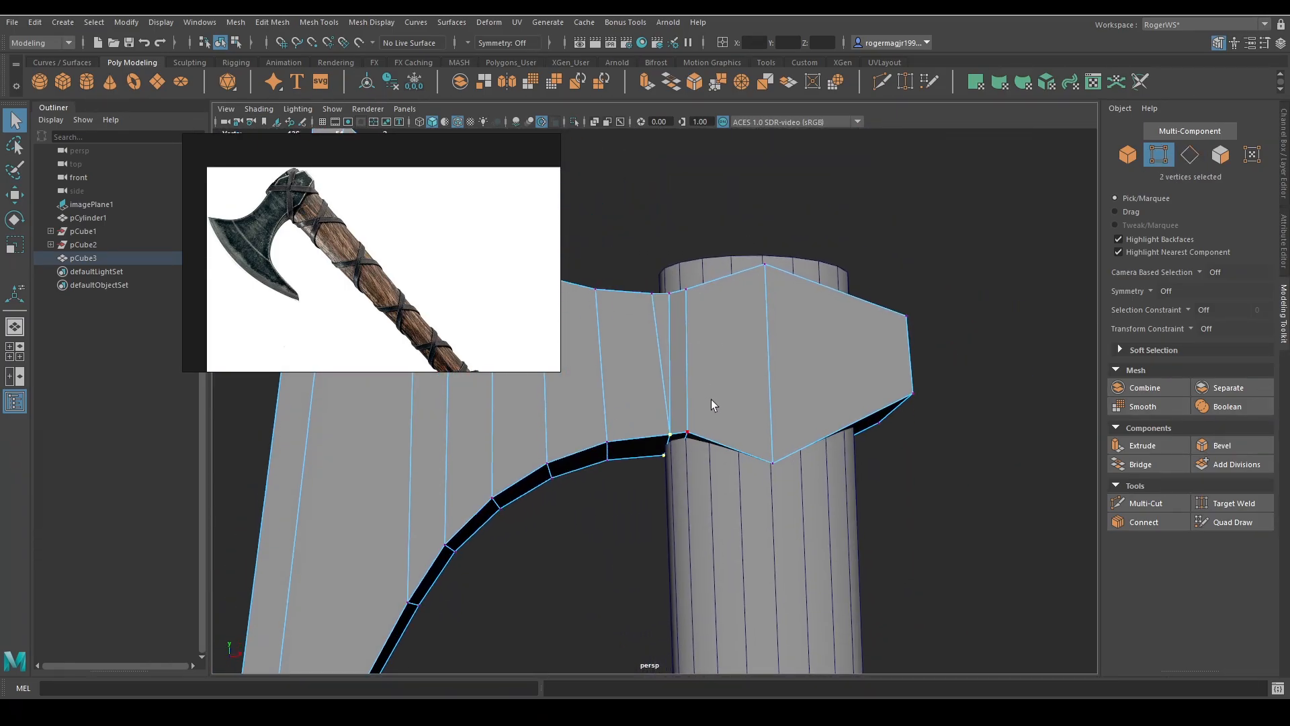
key(w)
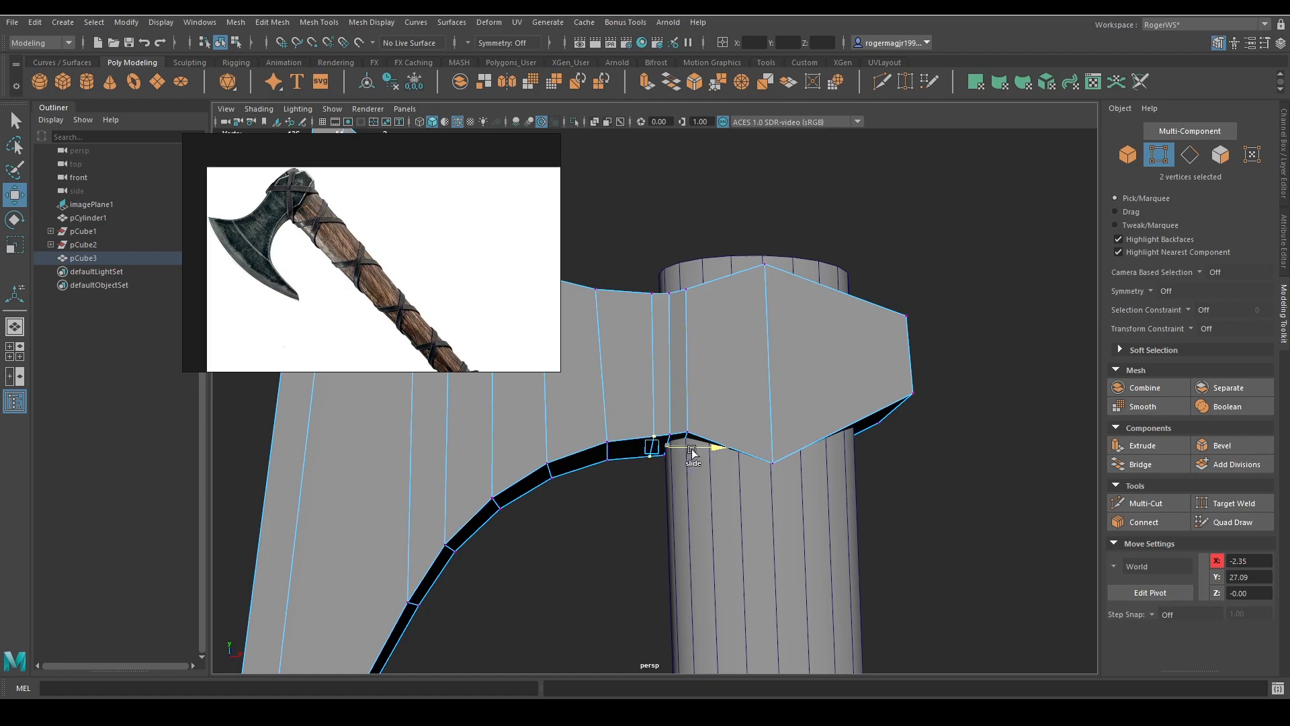
alt+drag(701, 360, 680, 356)
key(q)
key(F8)
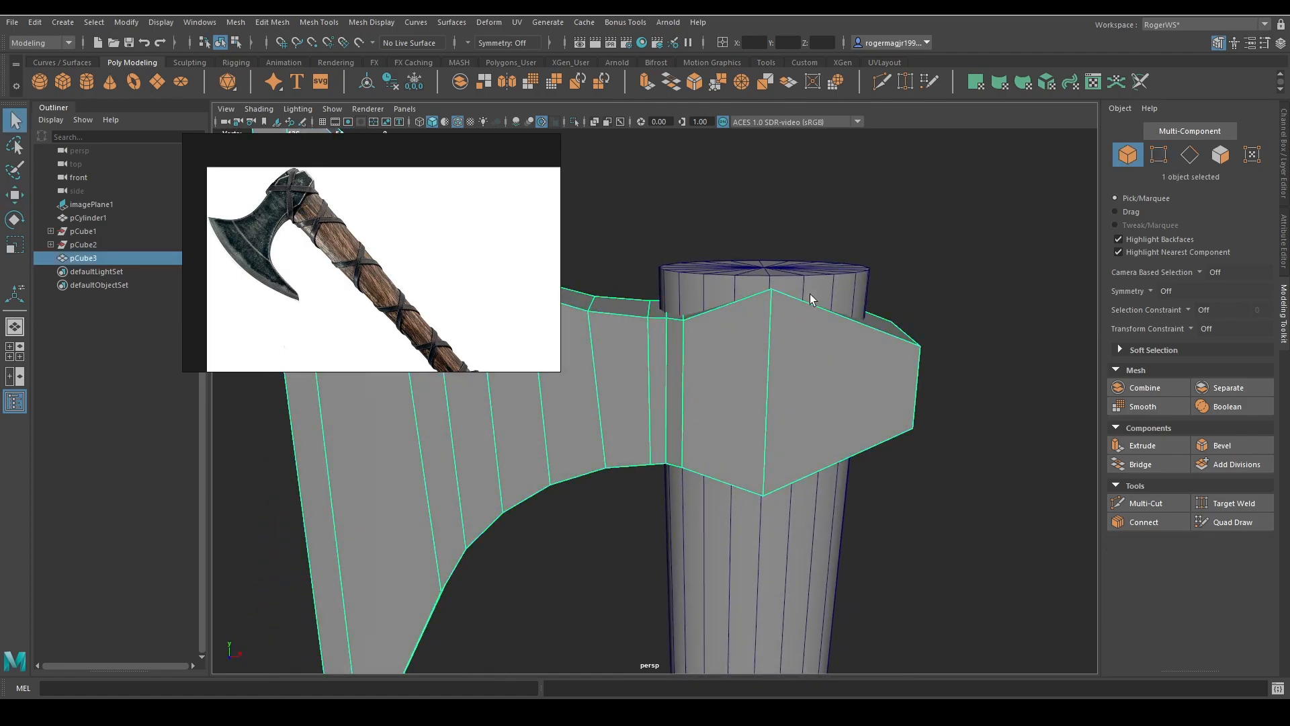
Browse the reference board to the photo of the smith holding the axe head edge-on to examine its thickness profile
scroll(808, 293, down, 3)
click(833, 360)
mouse_move(833, 365)
alt+mouse_down()
mouse_move(835, 303)
mouse_move(831, 349)
alt+mouse_up()
scroll(832, 349, down, 6)
scroll(521, 268, down, 3)
middle_drag(398, 250, 278, 164)
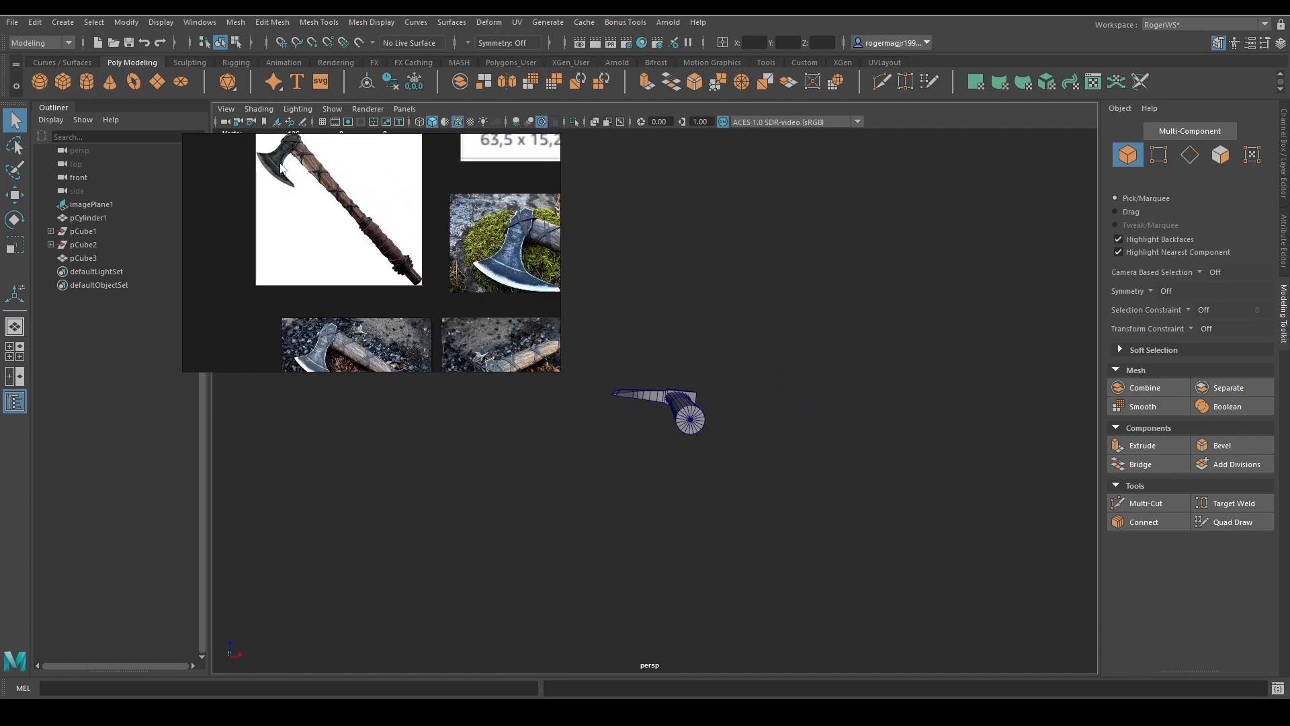
scroll(376, 272, down, 4)
middle_drag(462, 282, 367, 216)
scroll(366, 217, down, 1)
scroll(406, 287, up, 5)
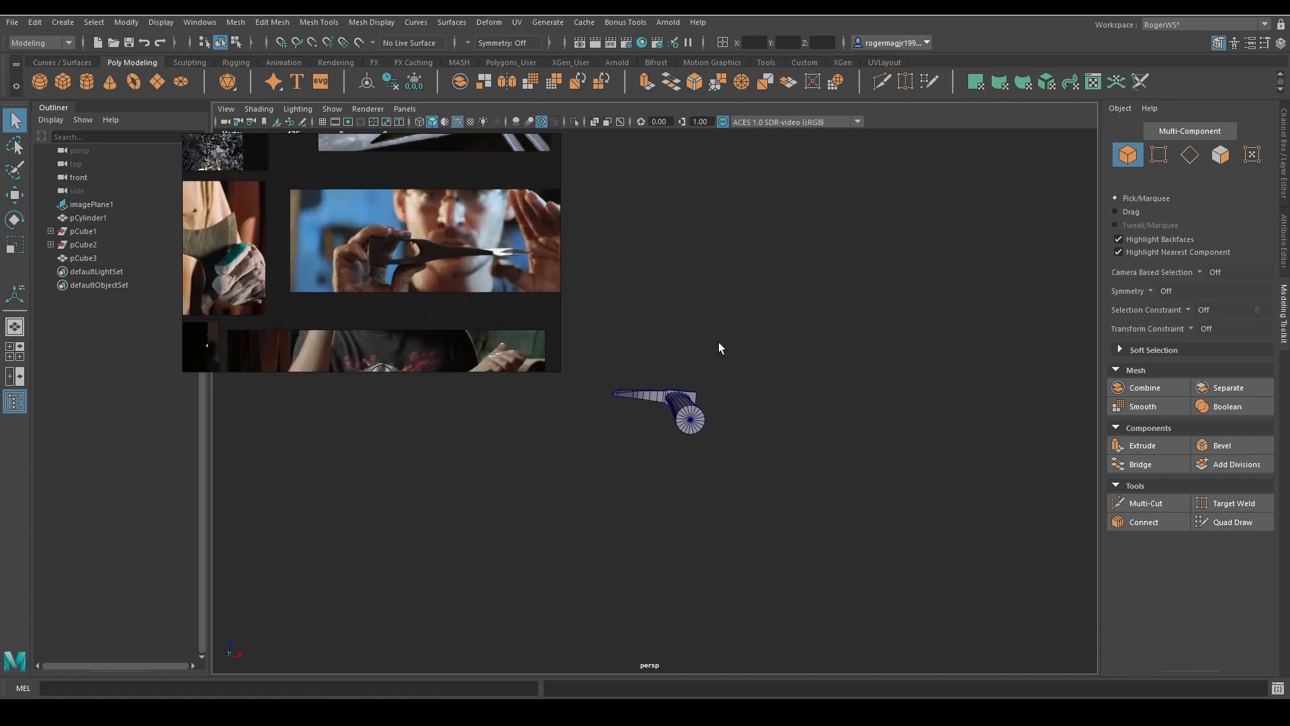
Isolate the axe head and view it edge-on to compare its tapering thickness with the reference photo
alt+middle_drag(718, 346, 772, 349)
scroll(773, 348, up, 2)
click(689, 397)
key(ctrl+1)
alt+drag(689, 398, 849, 370)
key(w)
alt+right_drag(789, 371, 852, 377)
click(852, 377)
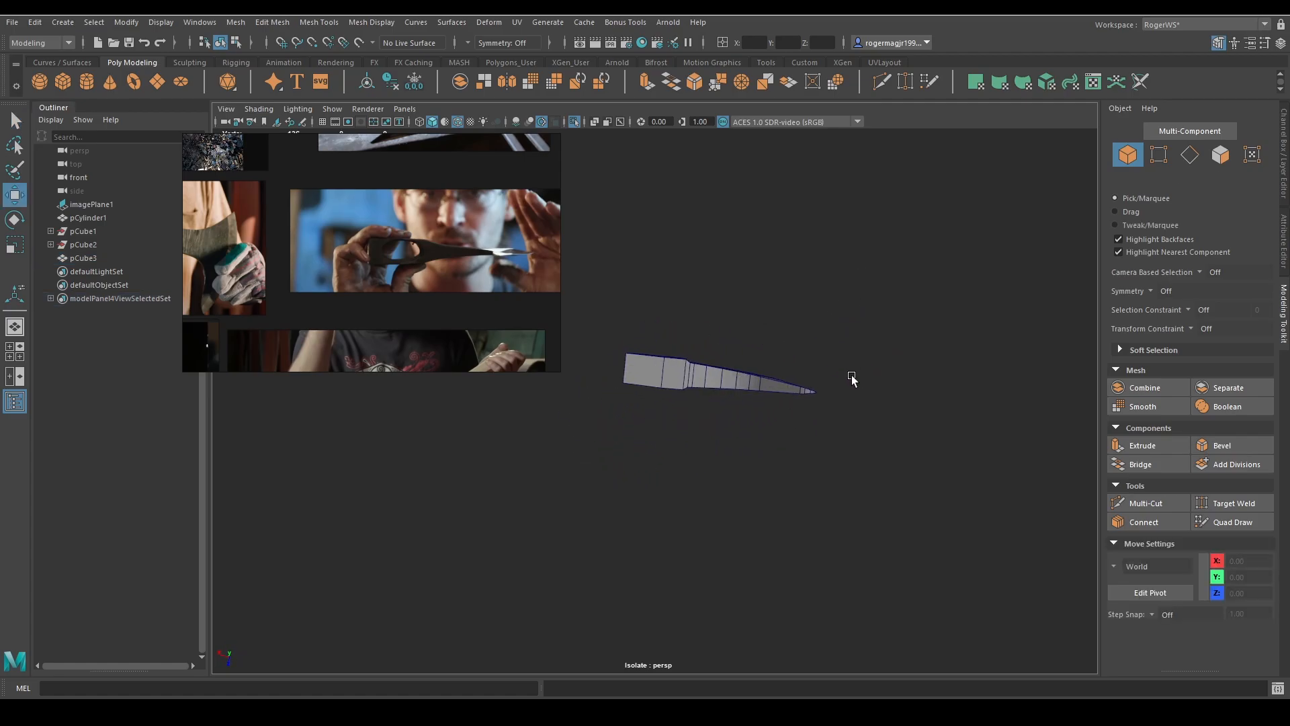
alt+drag(852, 377, 781, 400)
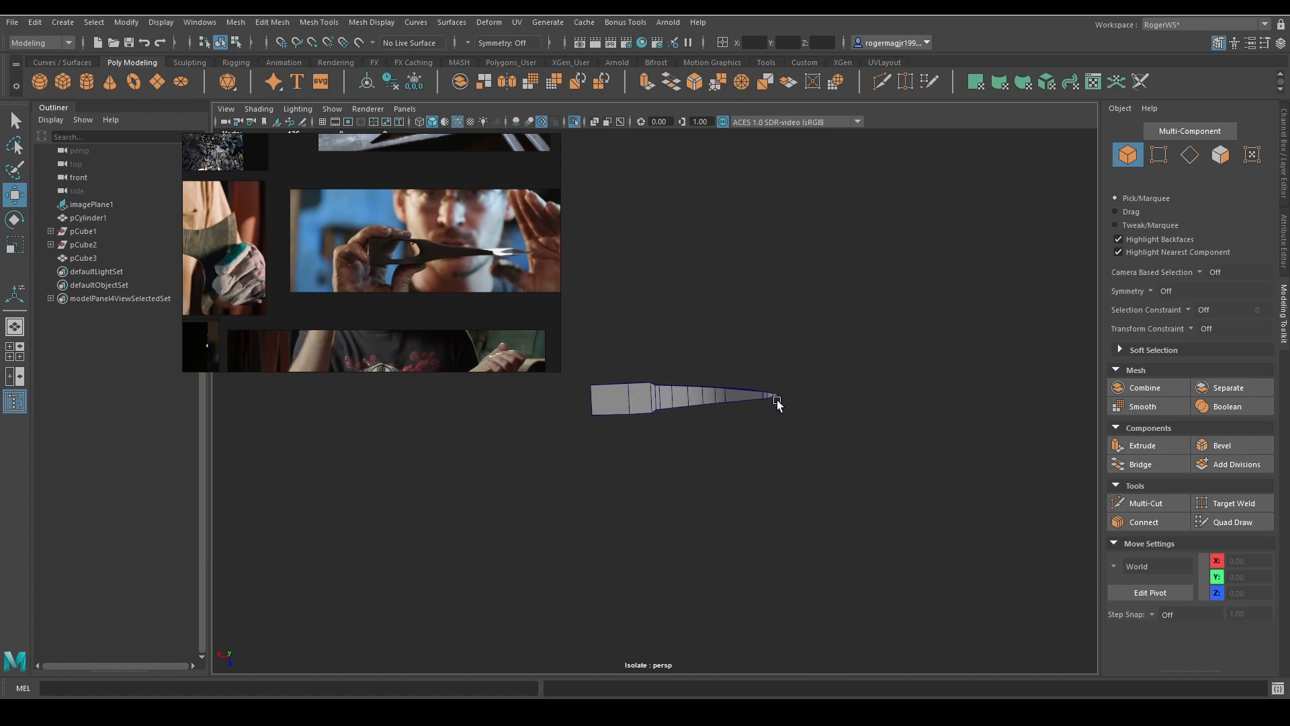
scroll(725, 429, up, 2)
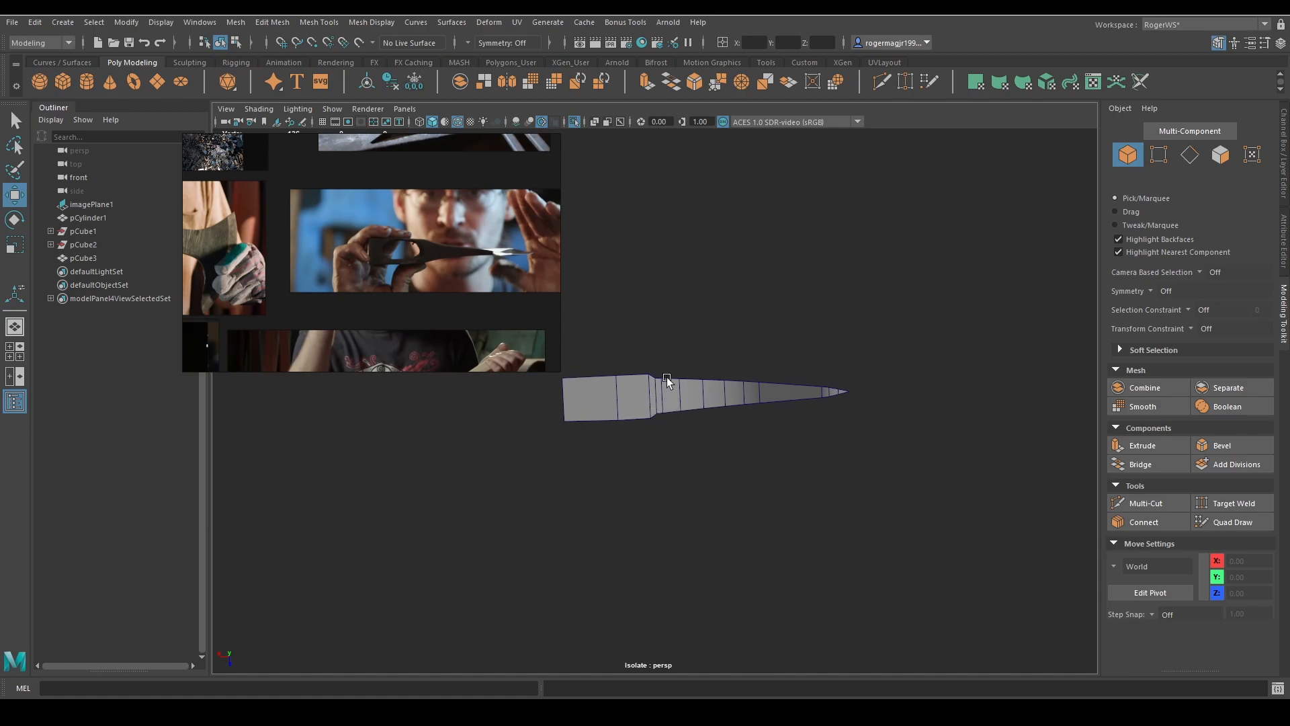
scroll(666, 379, up, 1)
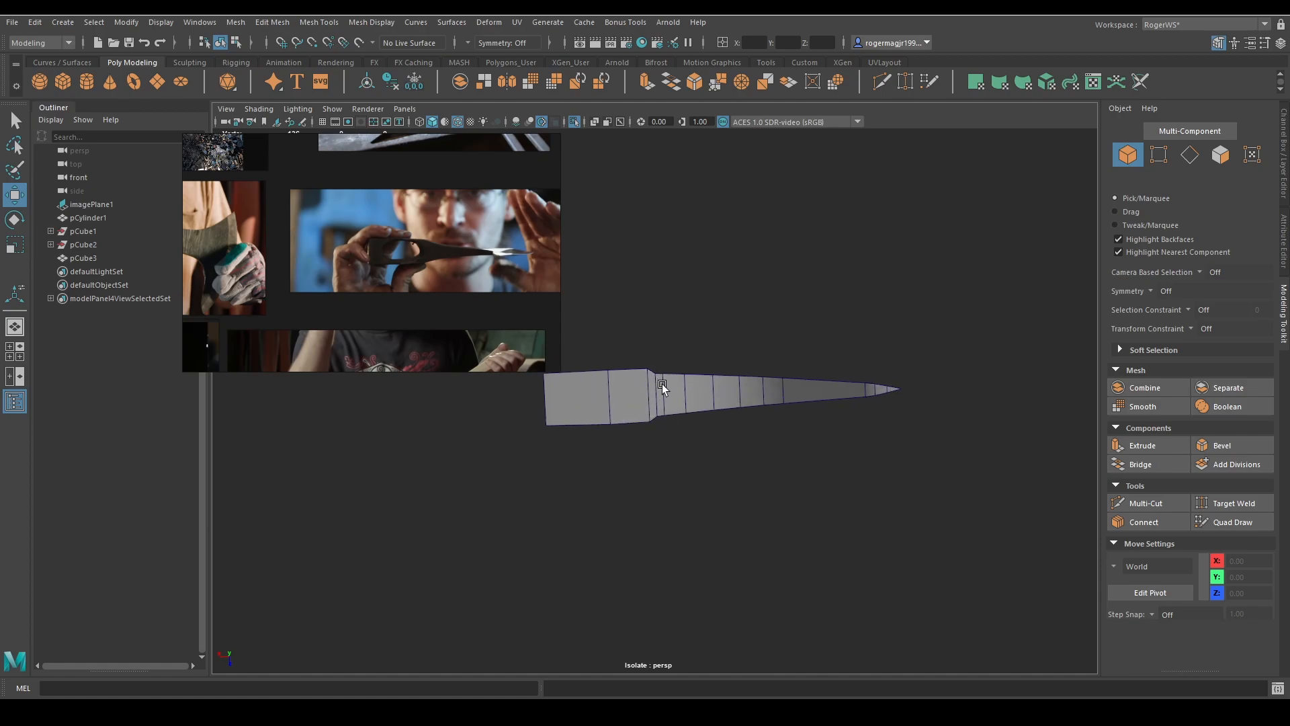
Select the two edge loops on the neck next to the socket and shift them along X slightly toward the blade
alt+drag(662, 384, 667, 450)
scroll(660, 409, up, 3)
click(661, 413)
key(q)
right_drag(668, 450, 667, 396)
double_click(666, 364)
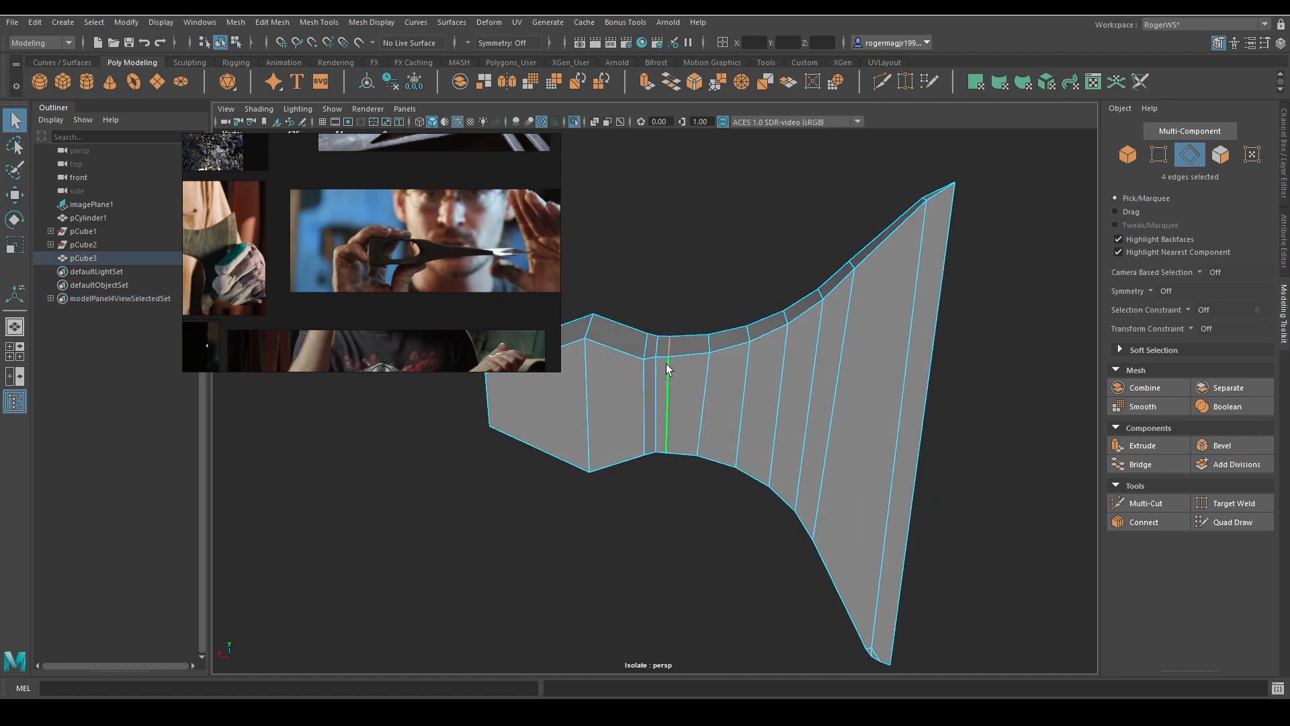
alt+drag(680, 410, 697, 353)
shift+double_click(658, 362)
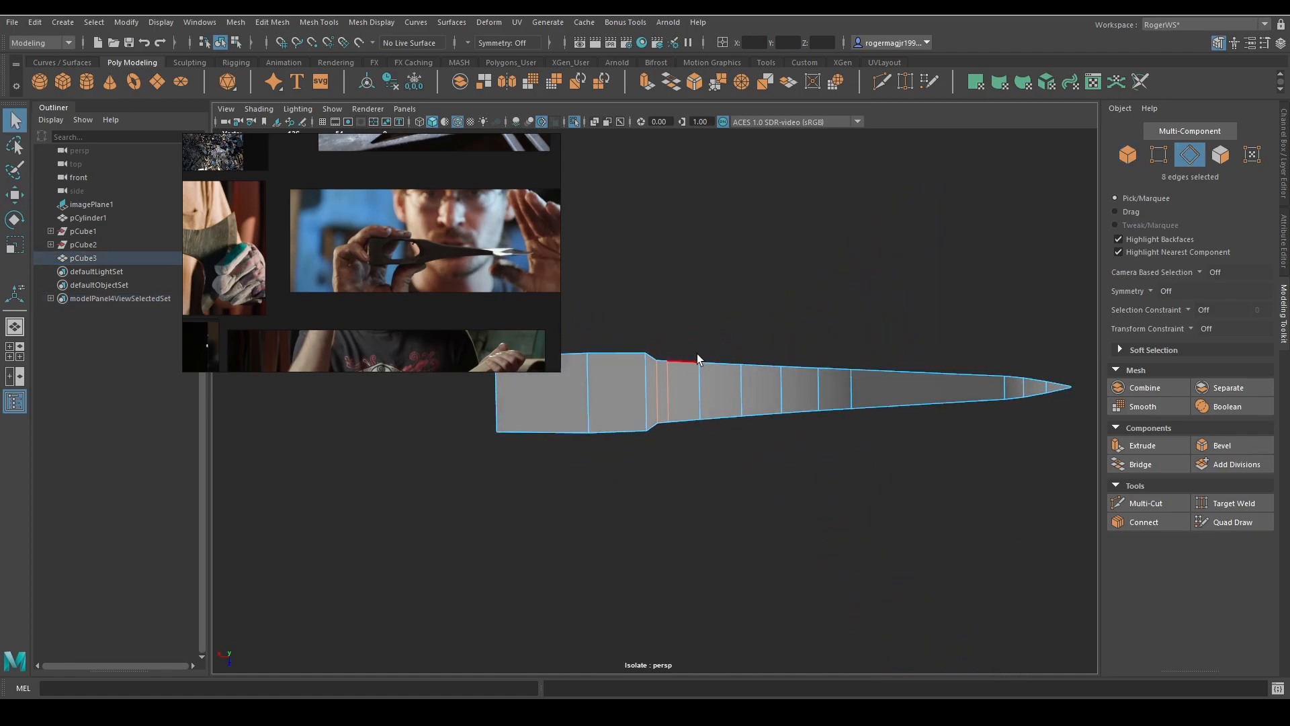
key(w)
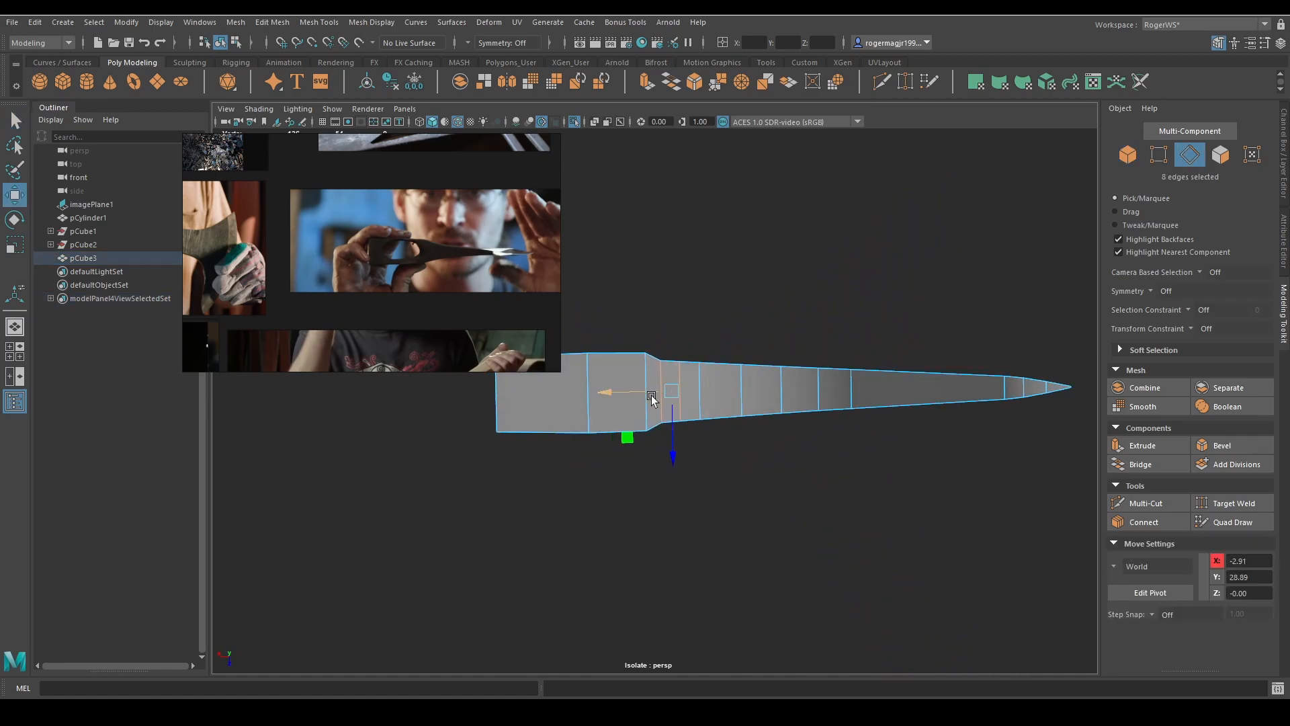
Try a 1-segment bevel with a fraction of 0.5 on the neck loops and undo it
key(ctrl+b)
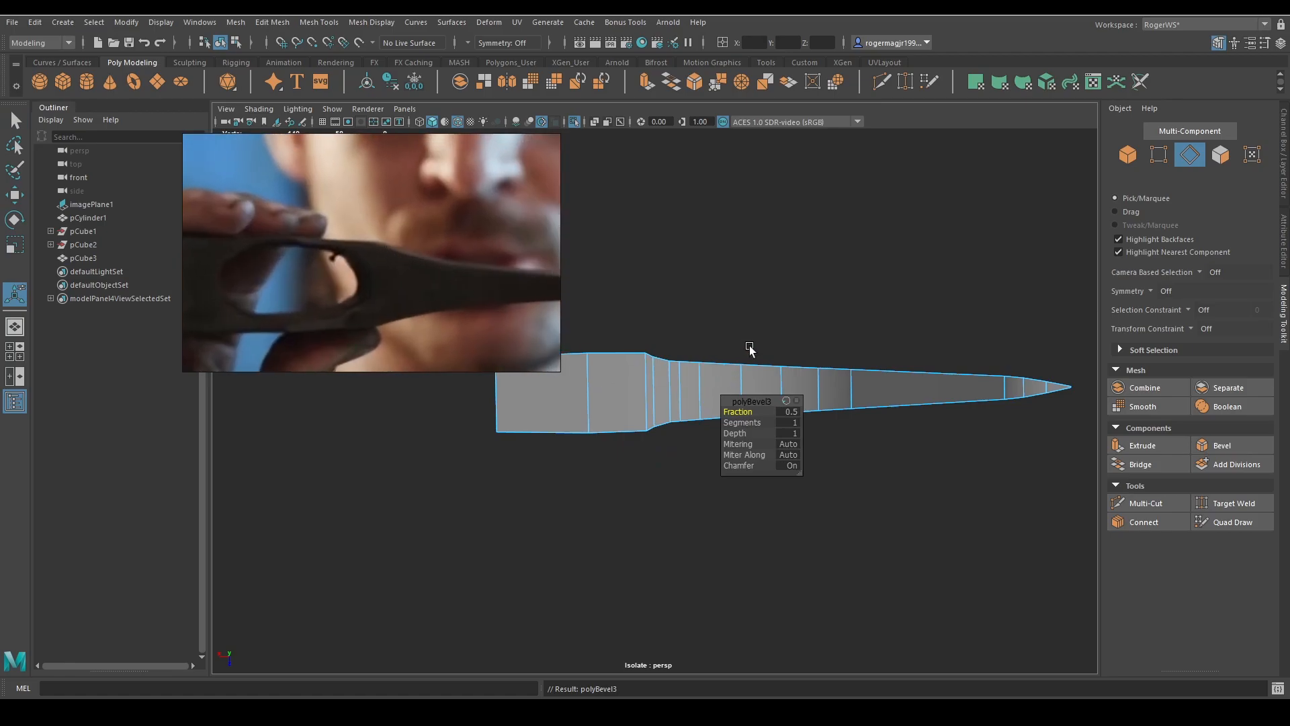
key(ctrl+z)
key(ctrl+z)
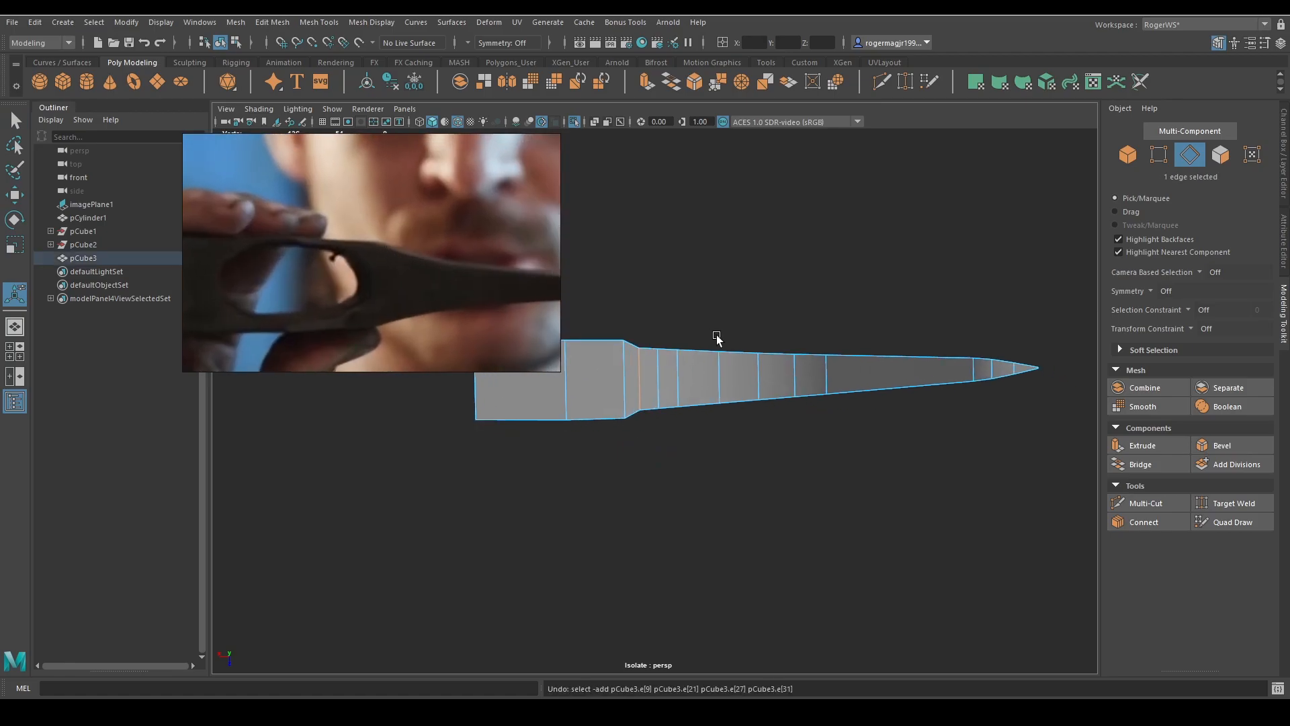
Bevel the edge loop where the neck meets the socket with 1 segment and a fraction of 0.5 to soften the transition
alt+drag(692, 378, 694, 407)
double_click(657, 355)
key(w)
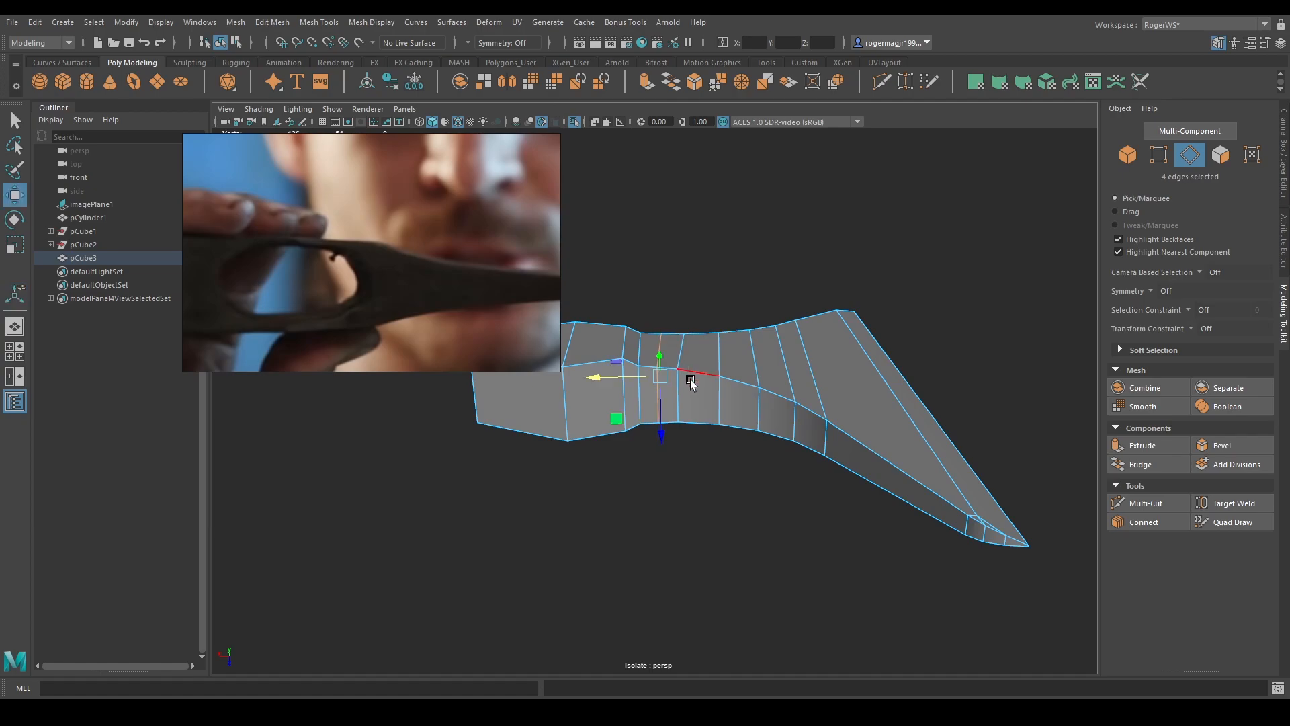
key(r)
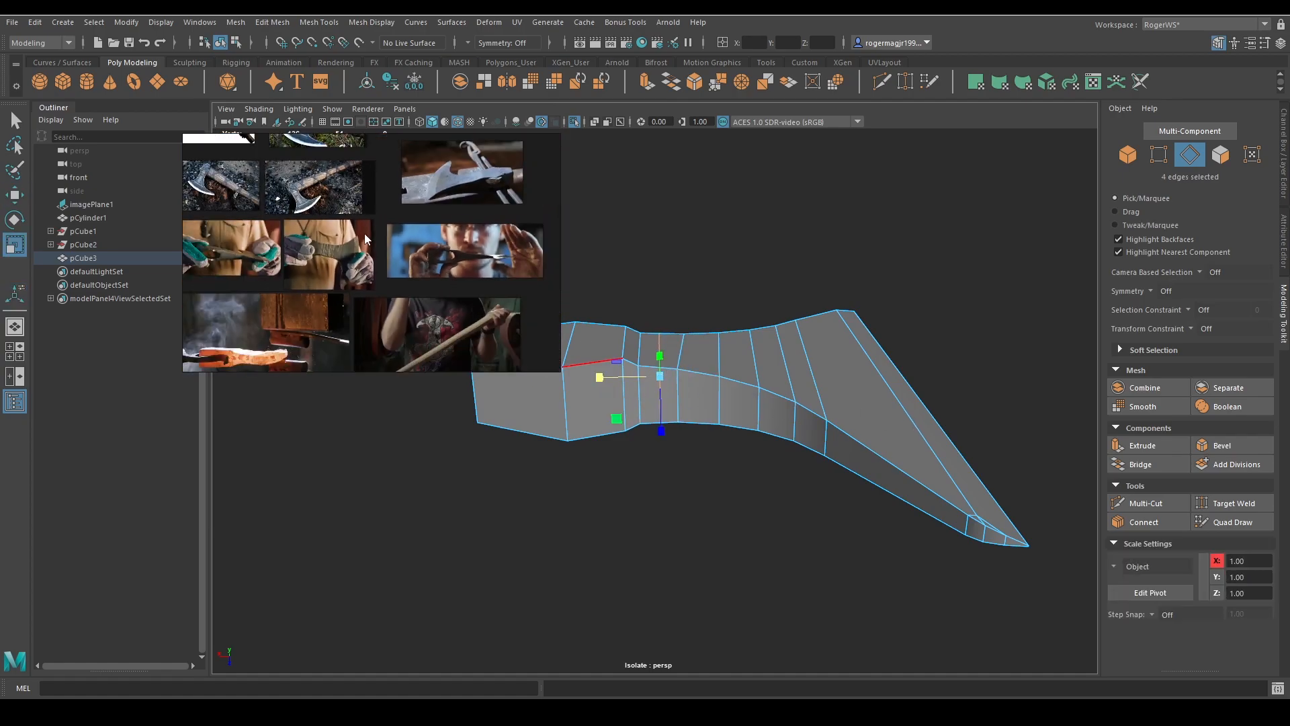
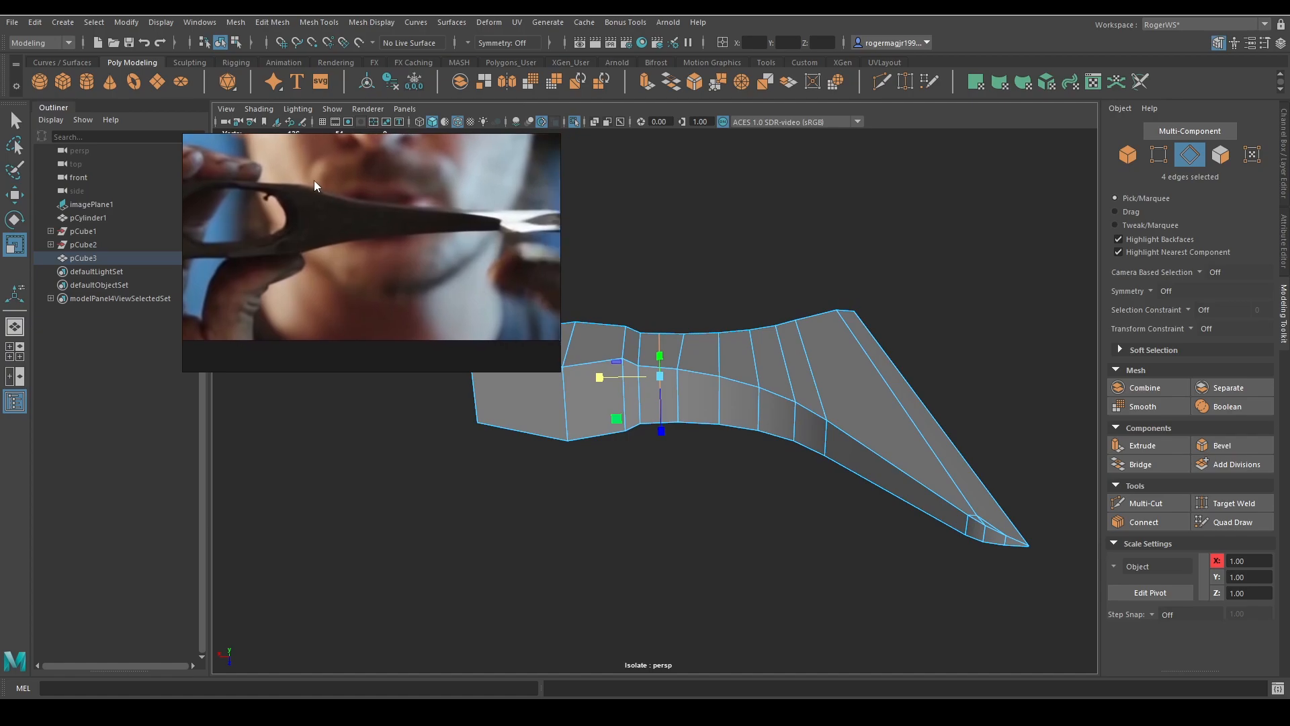
alt+drag(374, 211, 678, 351)
key(q)
key(ctrl+b)
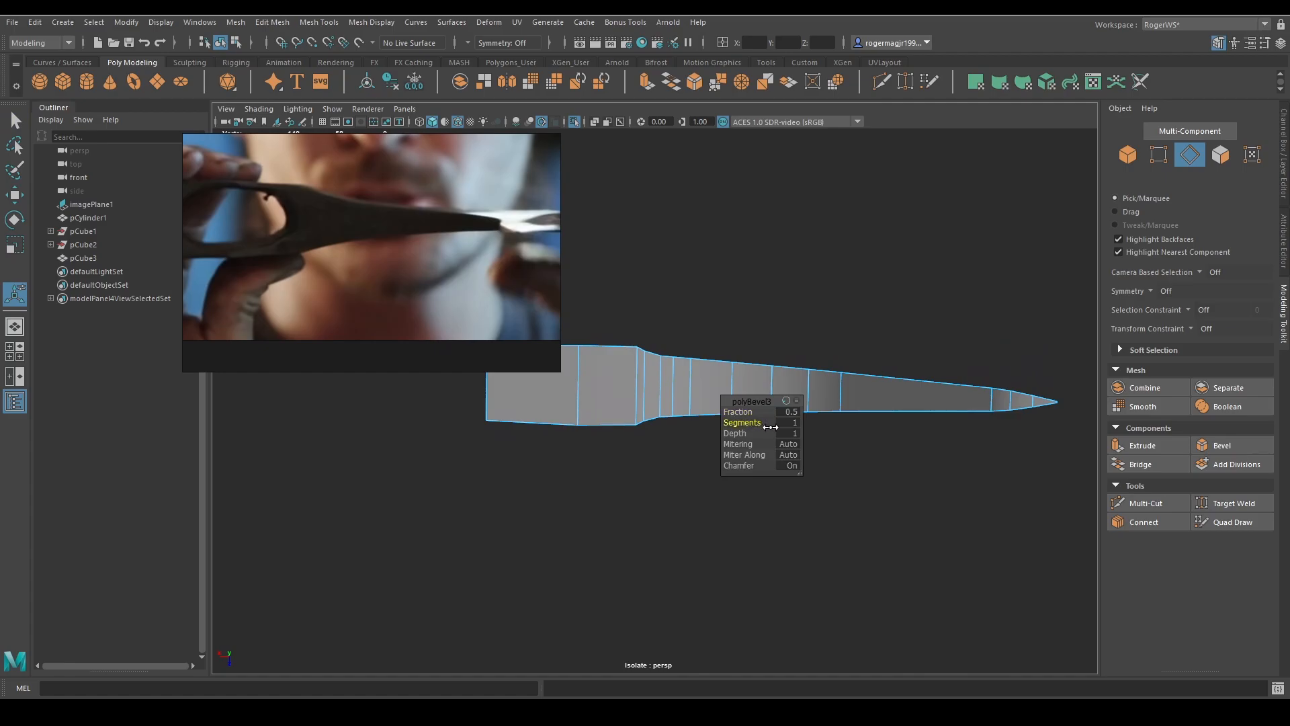
alt+drag(758, 424, 652, 365)
key(F8)
click(723, 322)
End the axe head's isolation to bring back the handle, and save the scene
alt+drag(723, 322, 793, 366)
click(680, 382)
key(ctrl+1)
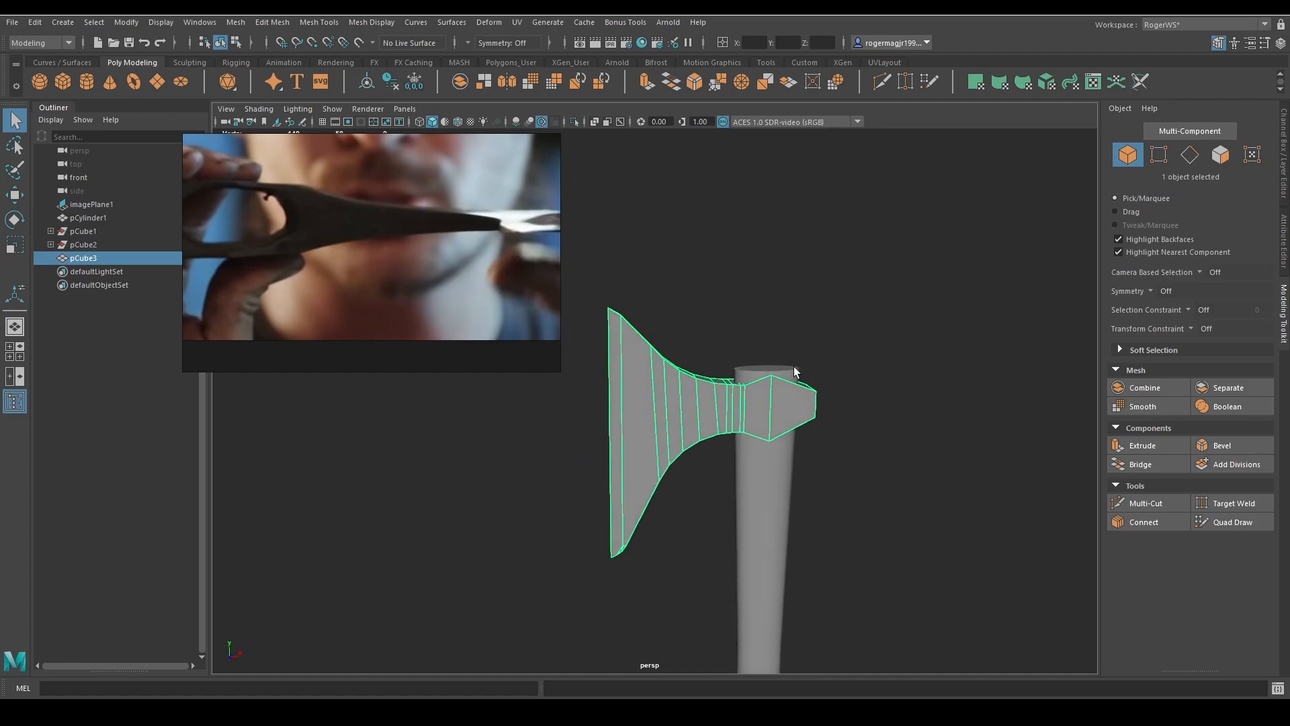
click(700, 317)
alt+drag(700, 317, 771, 367)
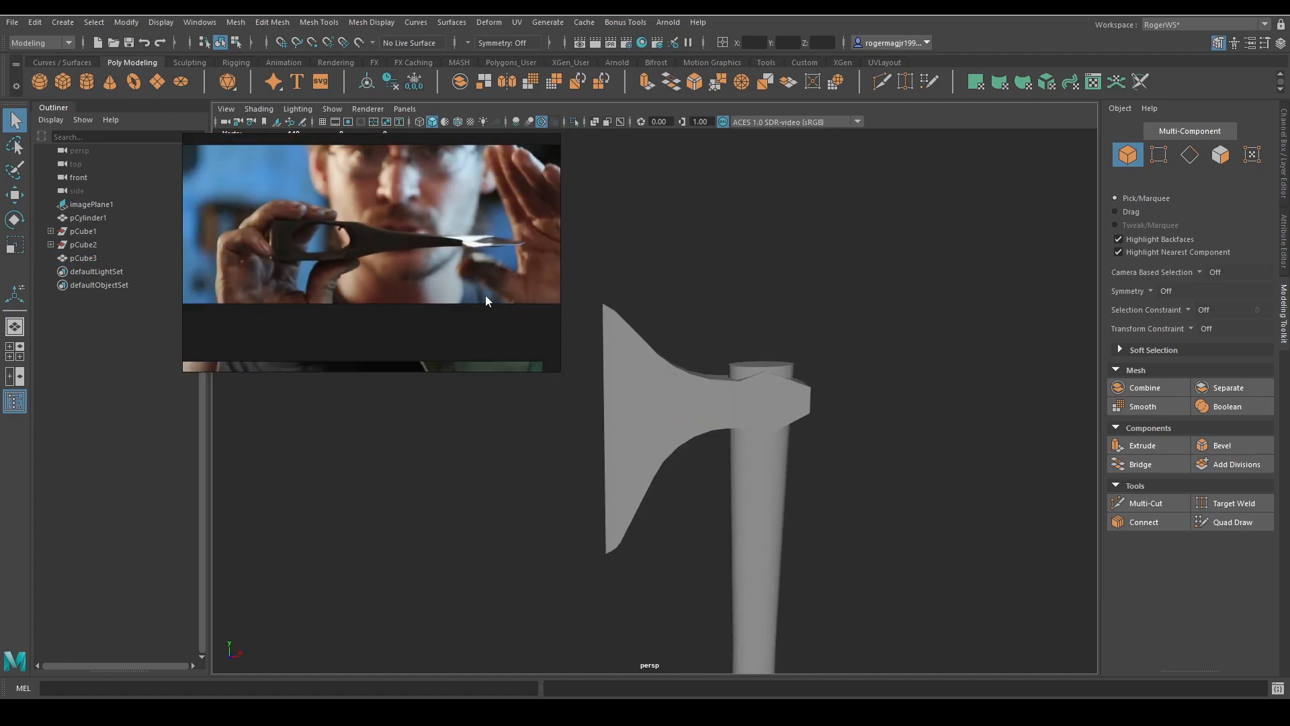
click(810, 413)
alt+drag(816, 421, 711, 424)
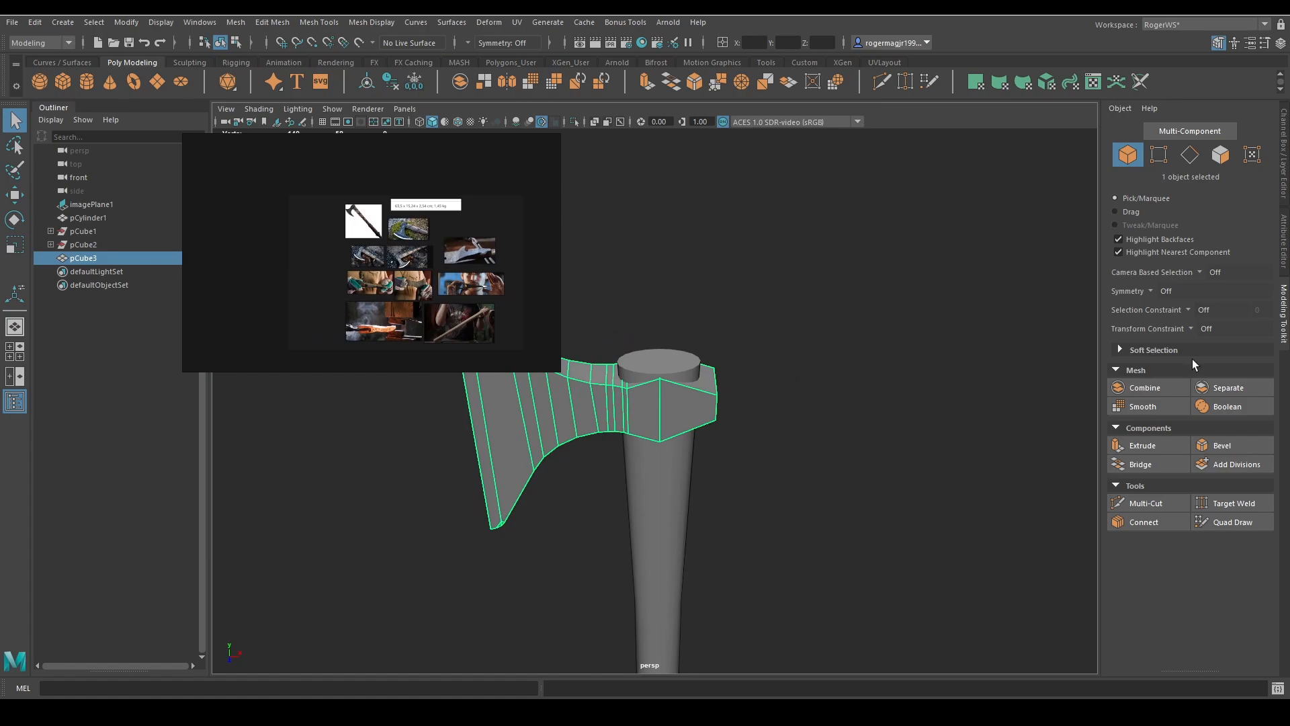
key(ctrl+s)
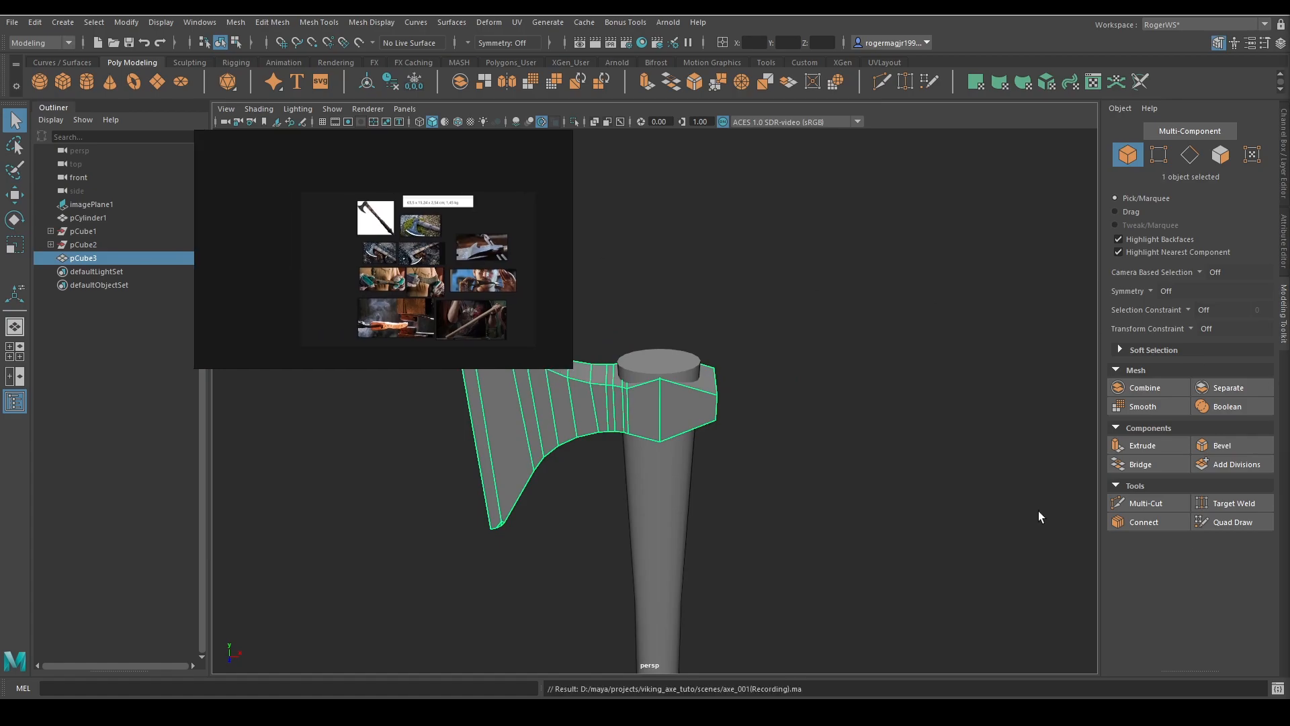
Select the vertical edge loop through the socket's middle and compare it with the reference photo of the axe on moss
alt+drag(804, 367, 838, 338)
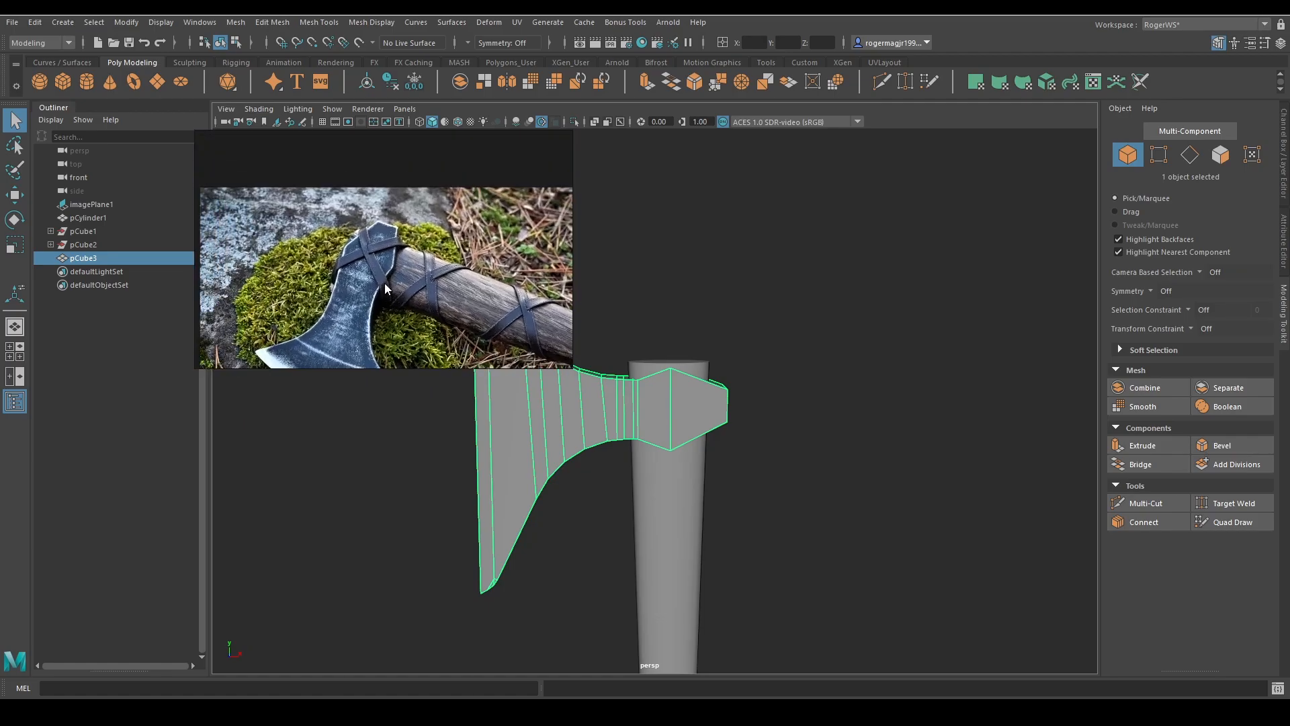
scroll(392, 252, down, 3)
alt+drag(696, 411, 691, 400)
right_drag(677, 403, 671, 369)
scroll(712, 417, up, 3)
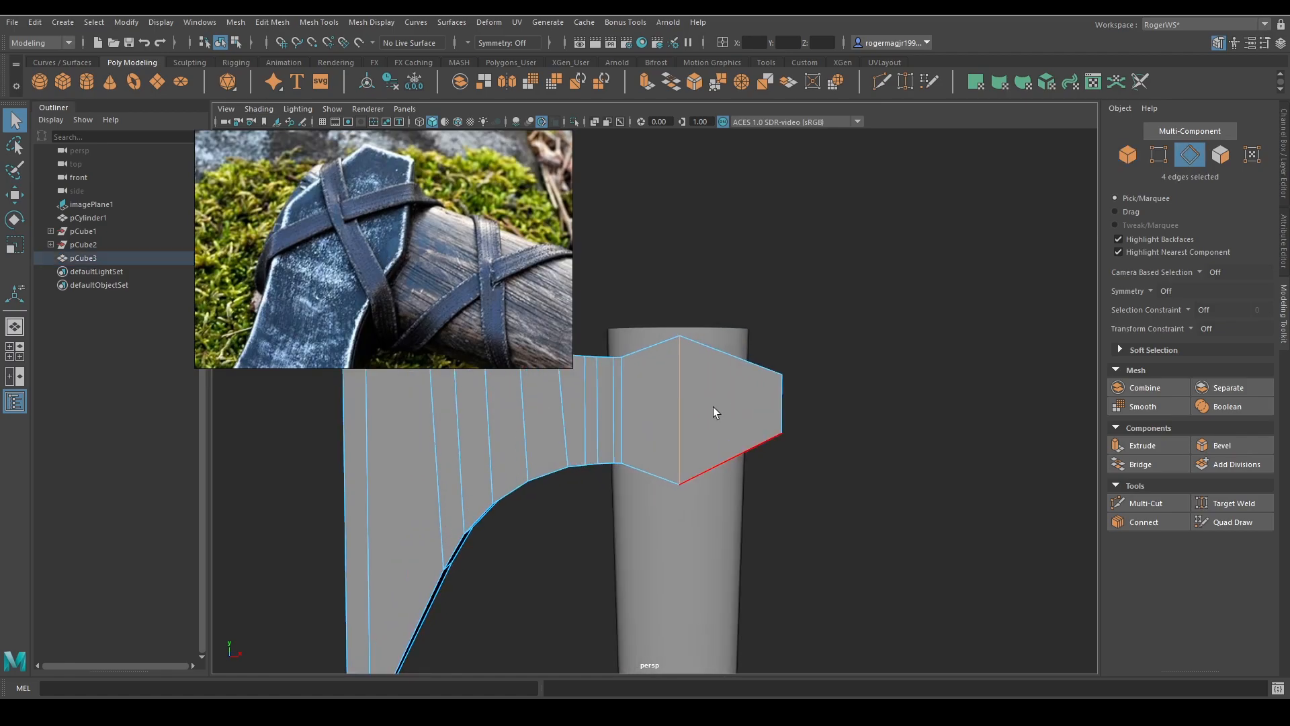
scroll(668, 381, down, 3)
alt+middle_drag(731, 400, 715, 375)
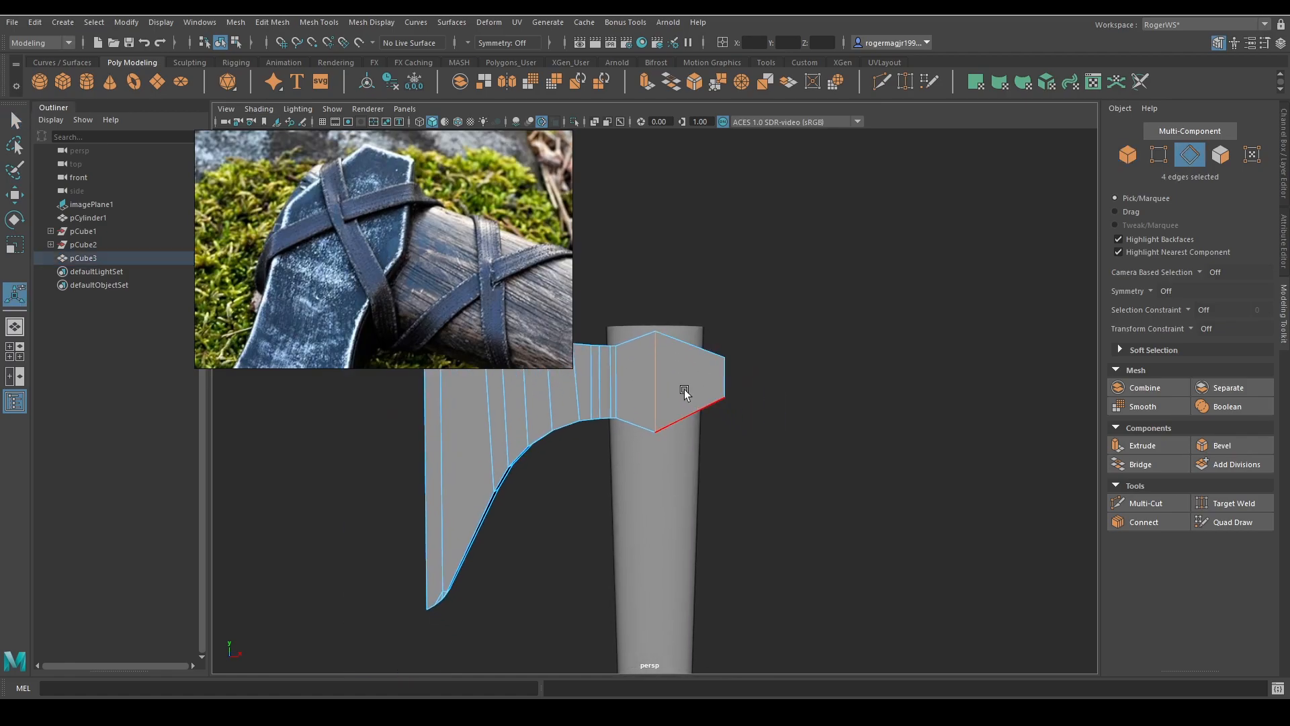
alt+drag(700, 397, 696, 391)
key(r)
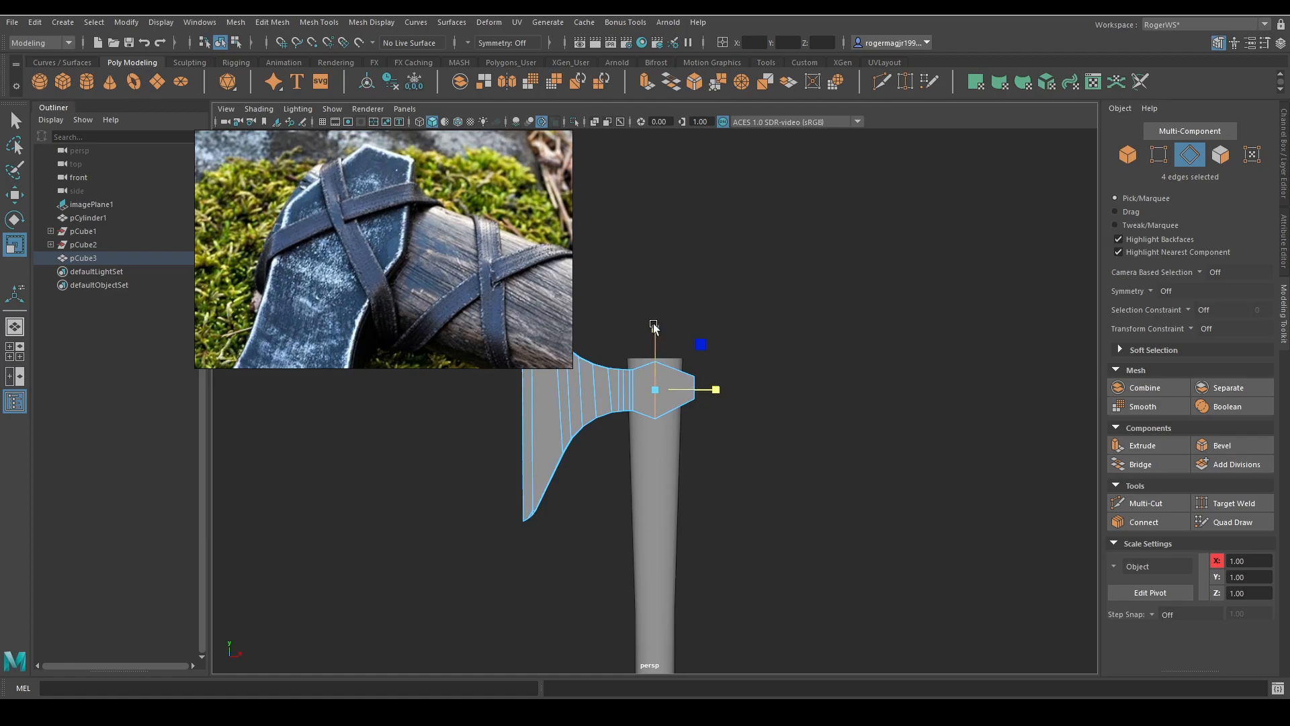
key(w)
scroll(671, 350, up, 4)
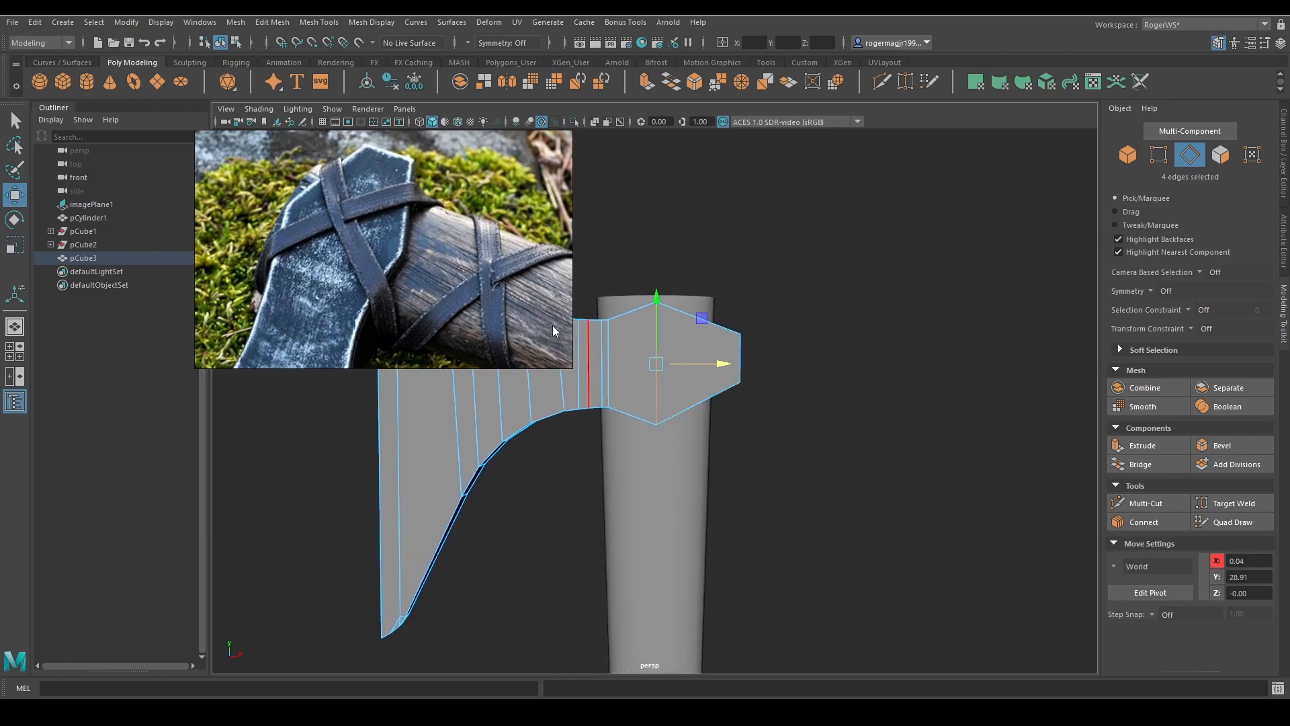
key(q)
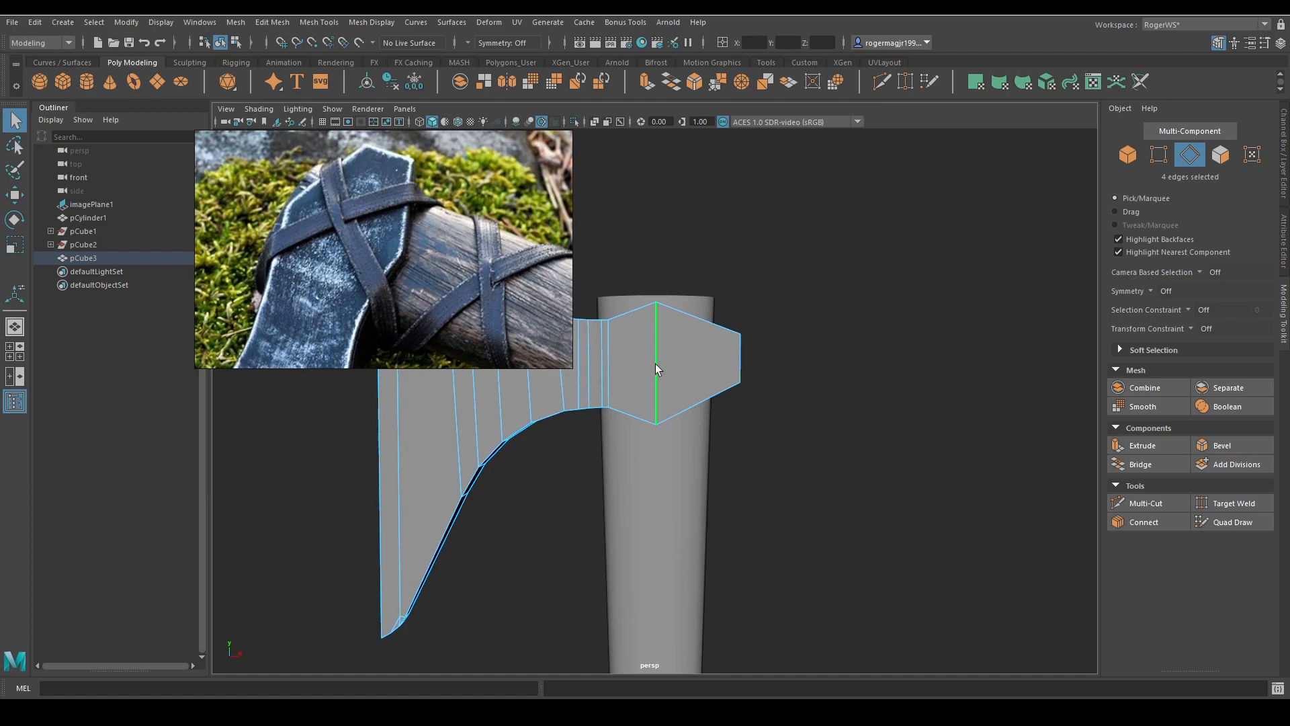
Bevel the socket's middle edge loop with 2 segments and a fraction of 0.178 to round its upper and lower points
alt+middle_drag(671, 412, 673, 365)
alt+drag(695, 305, 671, 358)
key(ctrl+b)
alt+drag(776, 359, 772, 416)
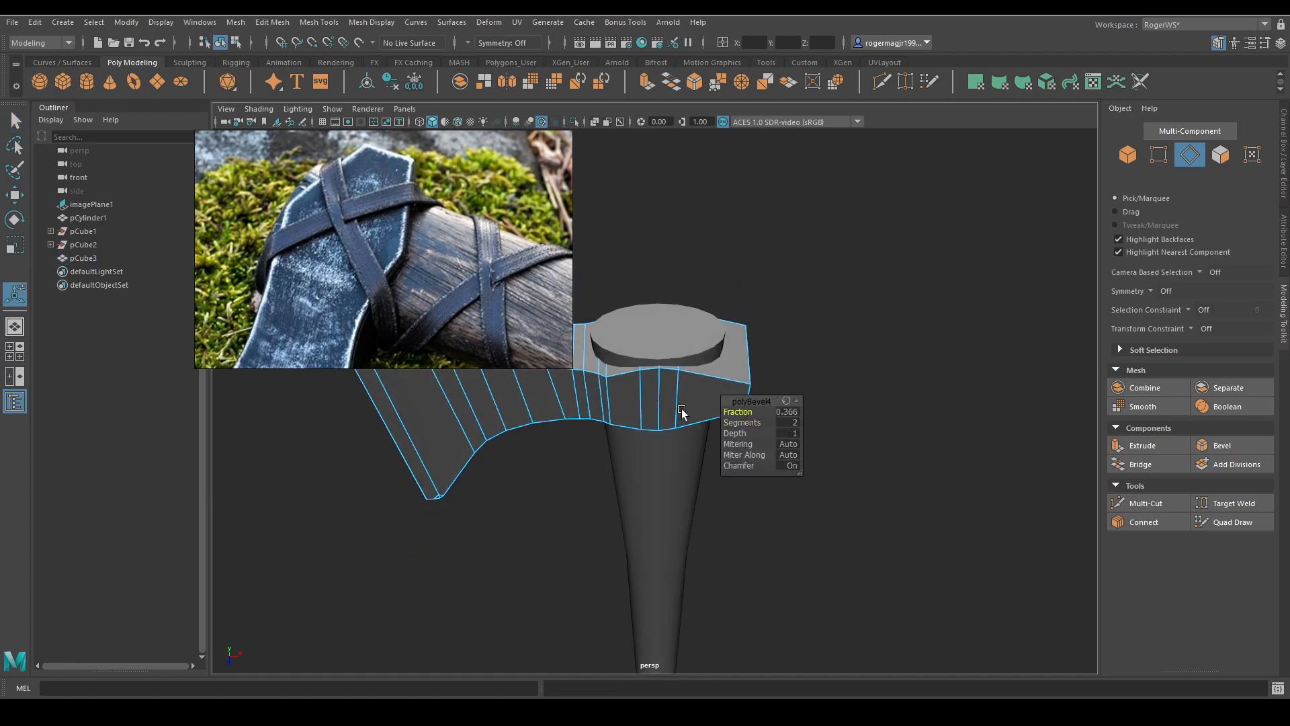
alt+drag(682, 411, 683, 338)
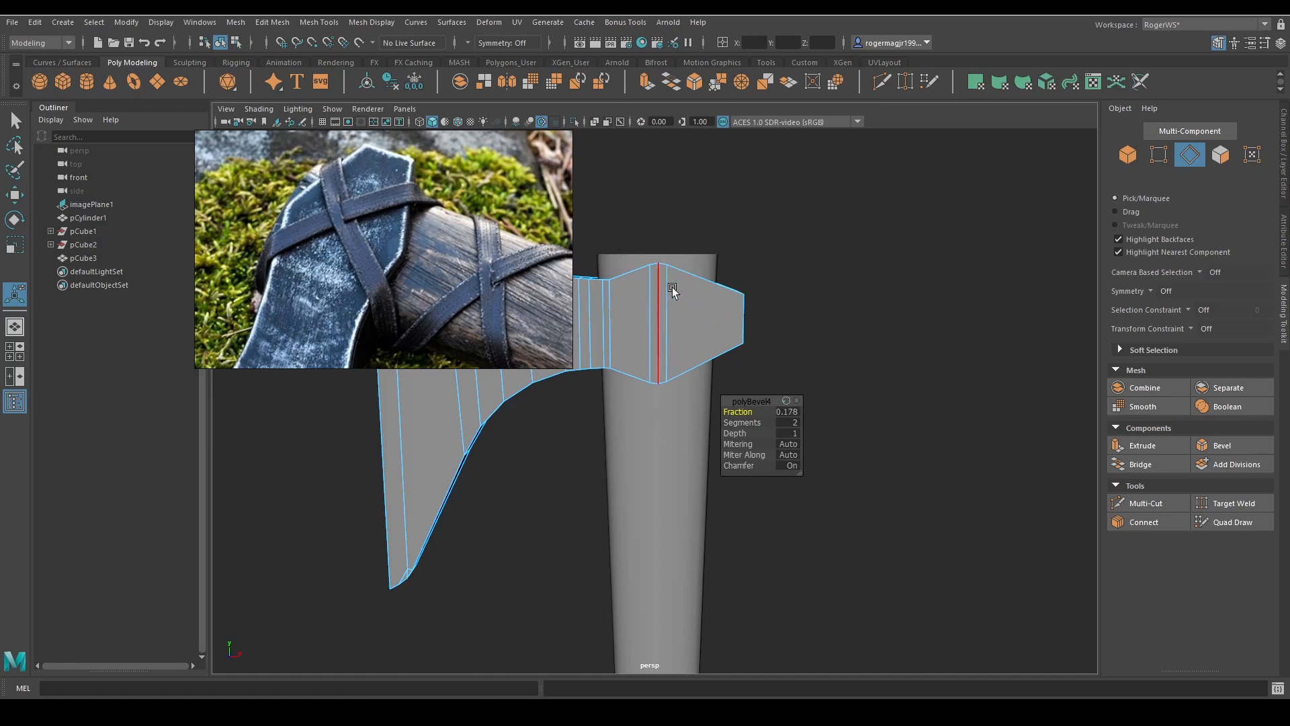
Select all blade and neck vertices up to the socket and compare the head with the reference photo of the axe seen edge-on
alt+drag(672, 287, 649, 349)
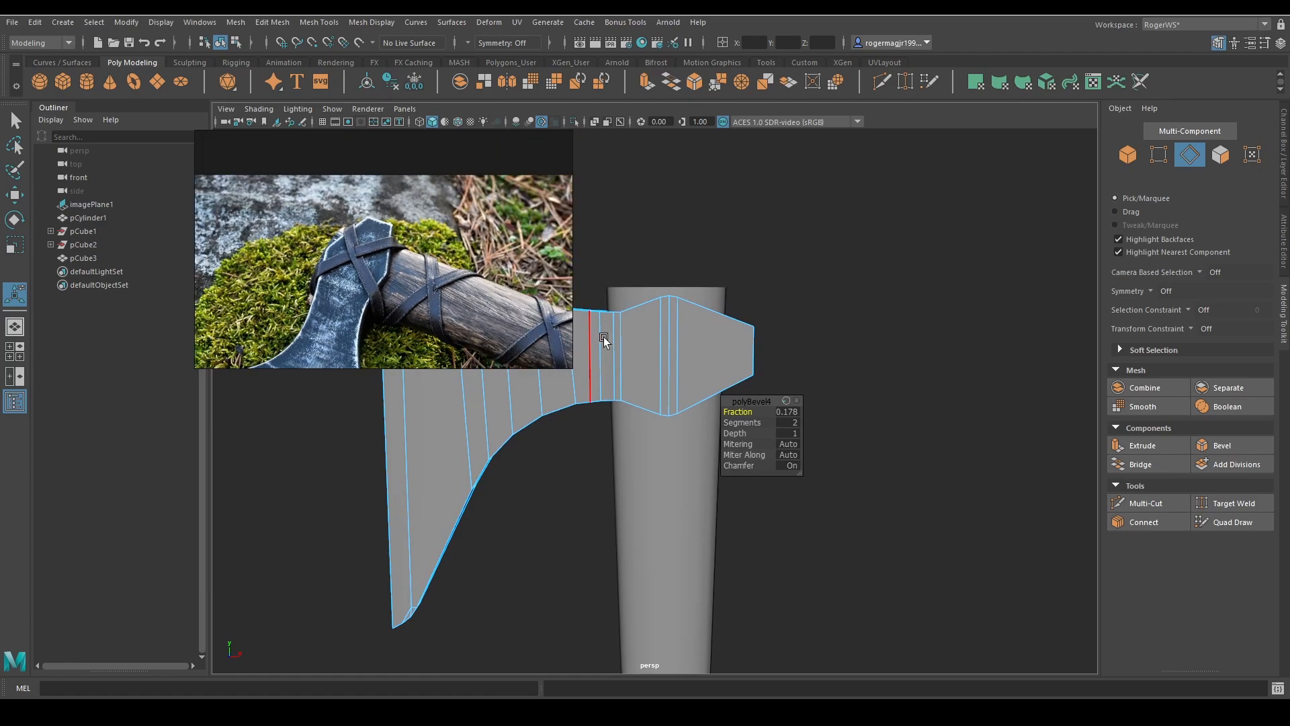
scroll(603, 336, down, 1)
alt+middle_drag(603, 336, 803, 305)
key(q)
right_drag(968, 259, 670, 217)
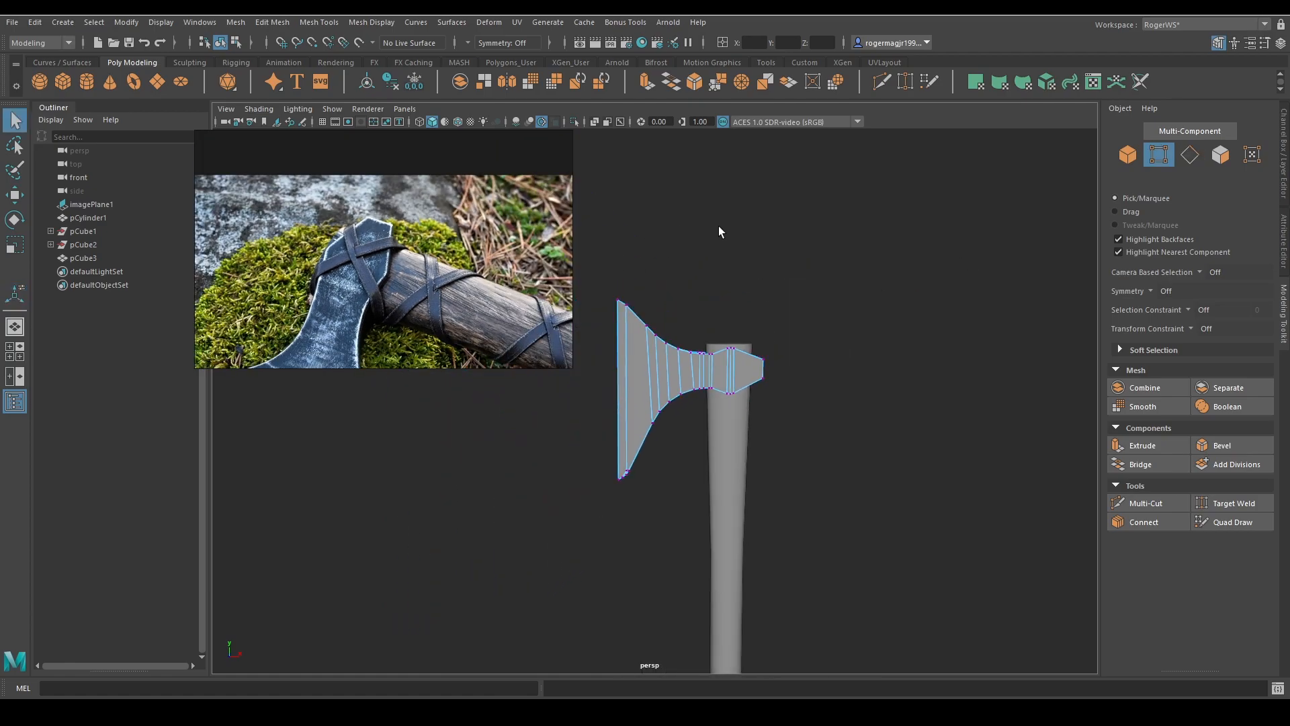
drag(720, 254, 606, 494)
scroll(440, 284, down, 4)
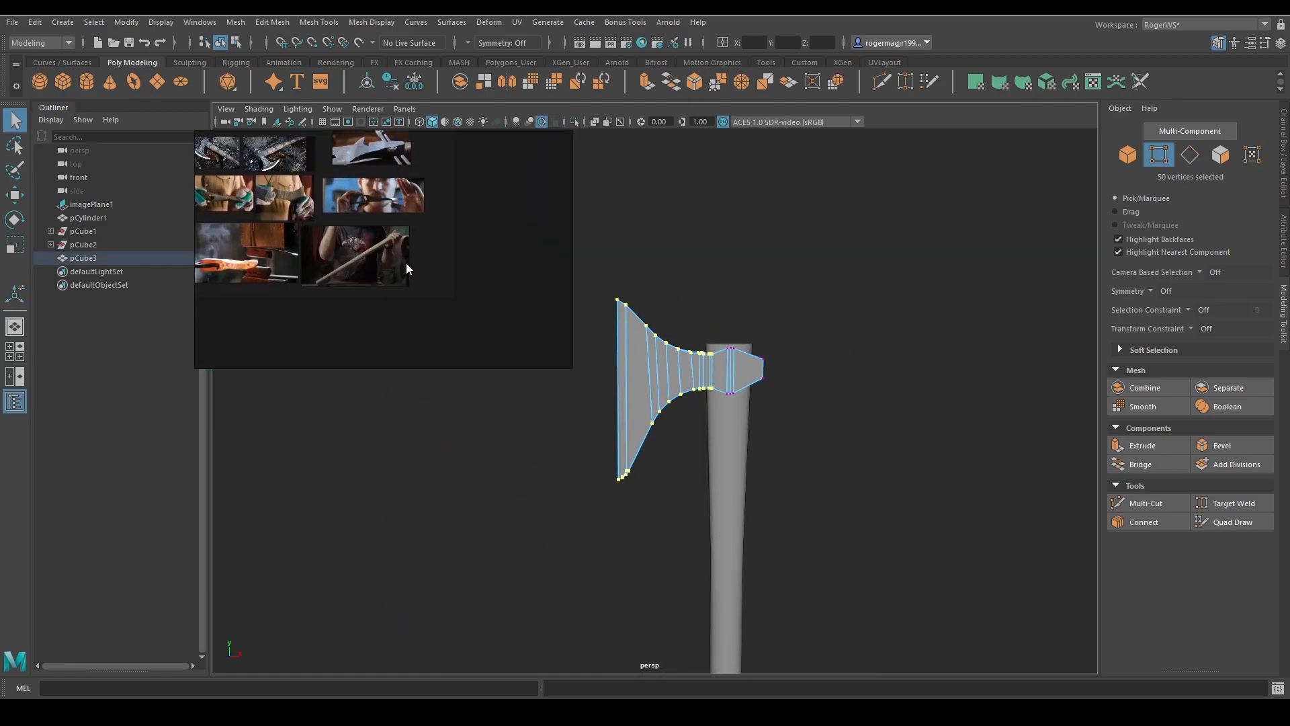
scroll(405, 264, up, 3)
middle_drag(330, 200, 379, 325)
scroll(388, 258, up, 4)
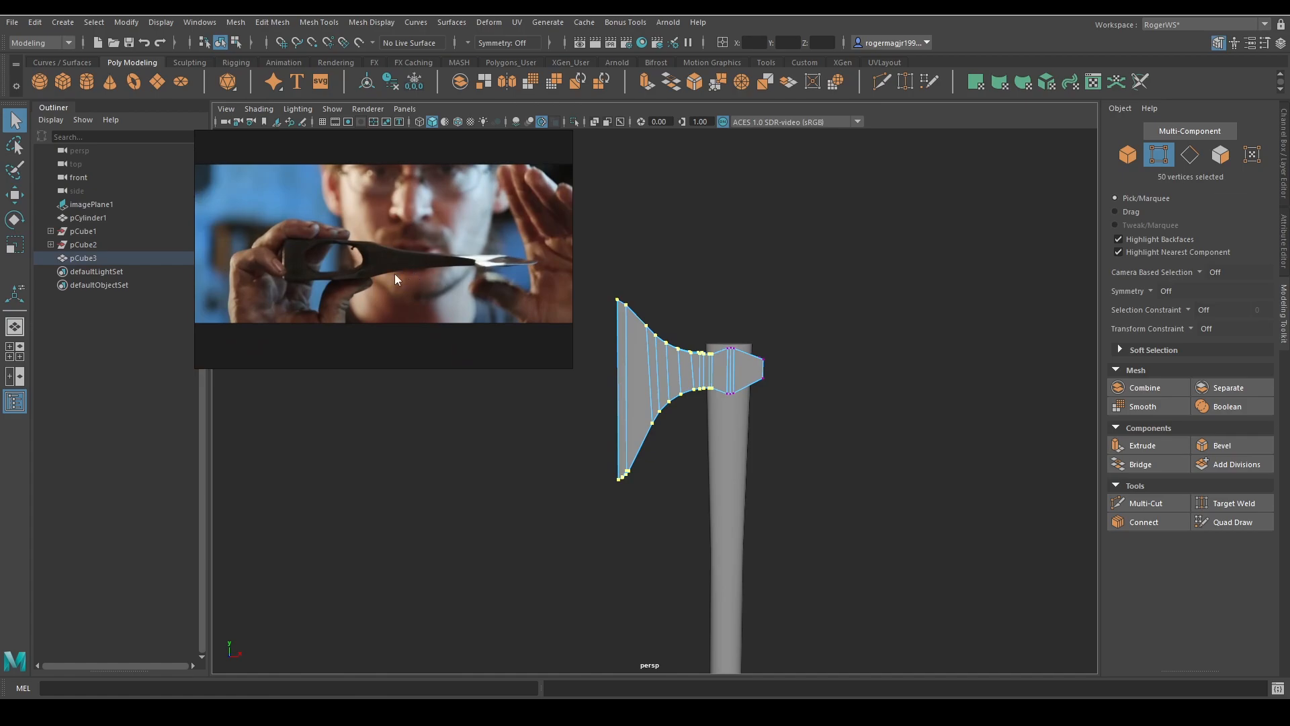
Try to shift the selected blade and neck vertices along X relative to the socket
mouse_move(693, 340)
alt+mouse_down()
mouse_move(710, 402)
mouse_move(674, 325)
mouse_move(698, 350)
alt+mouse_up()
key(w)
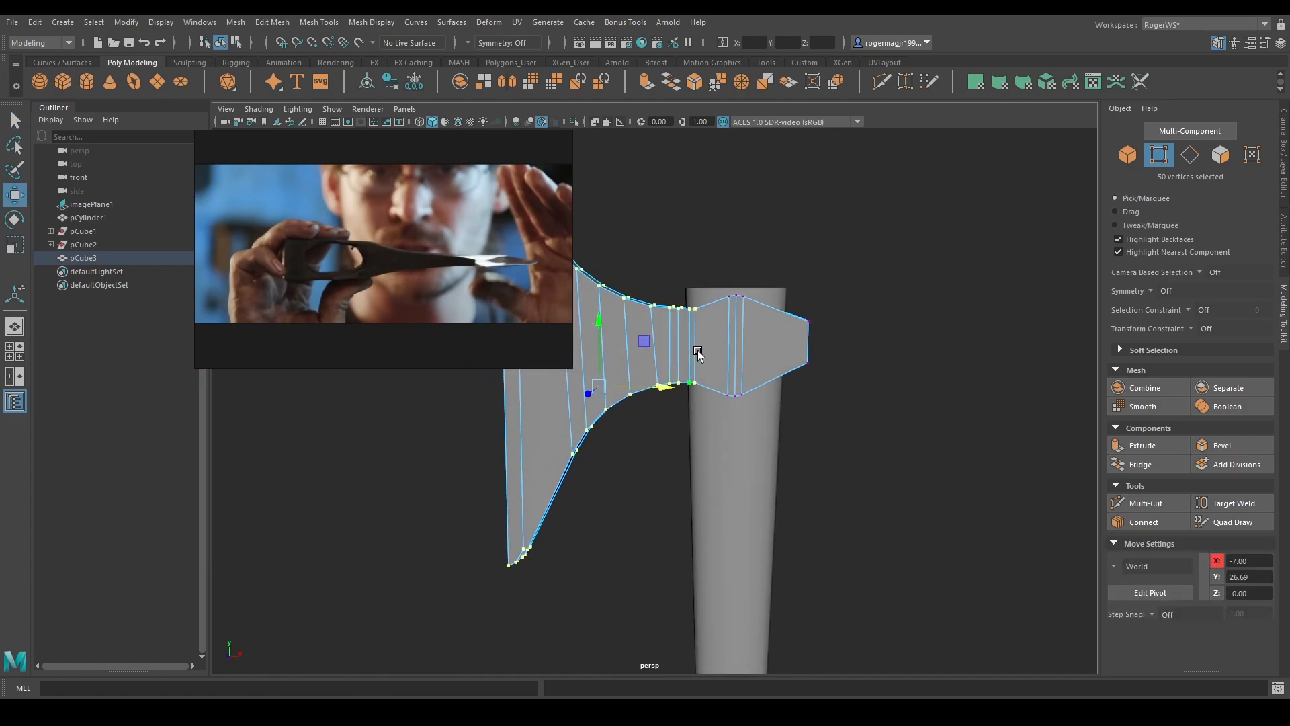
alt+middle_drag(697, 350, 747, 339)
drag(714, 374, 777, 346)
key(ctrl+z)
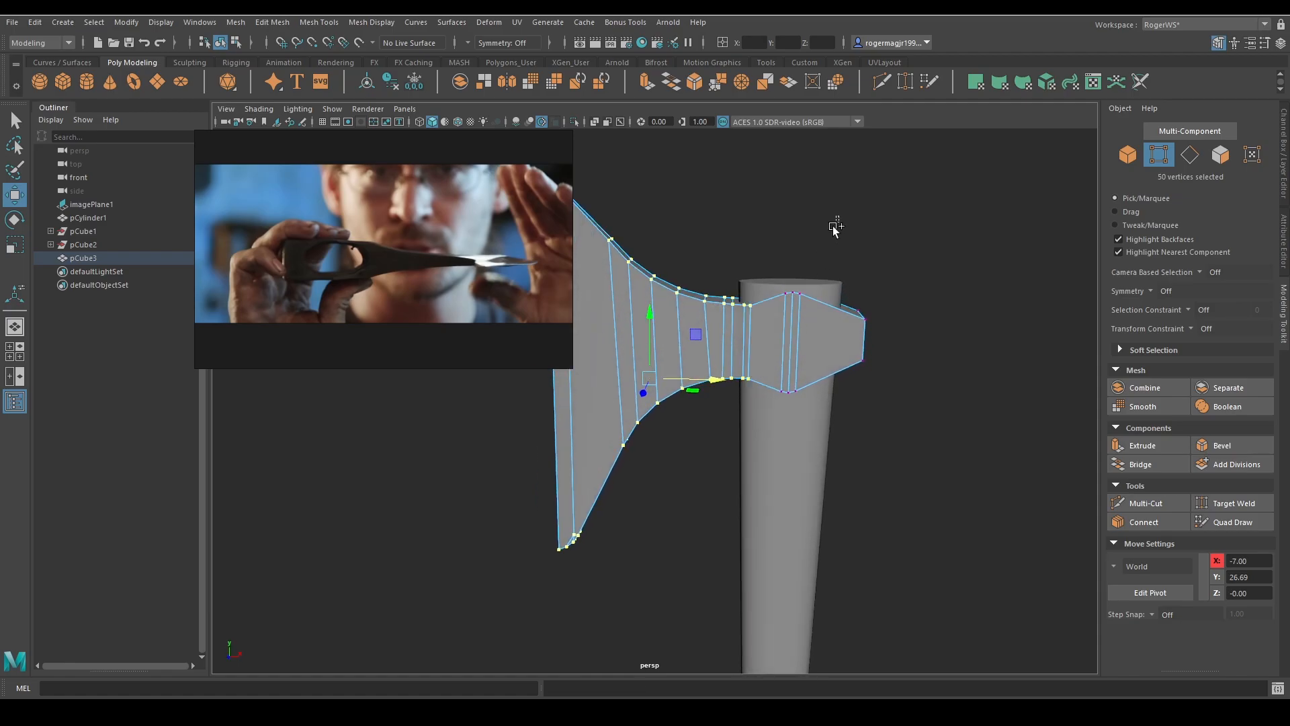
Move the blade and neck vertices along X away from the handle, and slightly shift the socket's middle vertex columns the same way
shift+drag(835, 227, 732, 454)
drag(737, 380, 804, 466)
key(q)
key(w)
drag(809, 343, 765, 387)
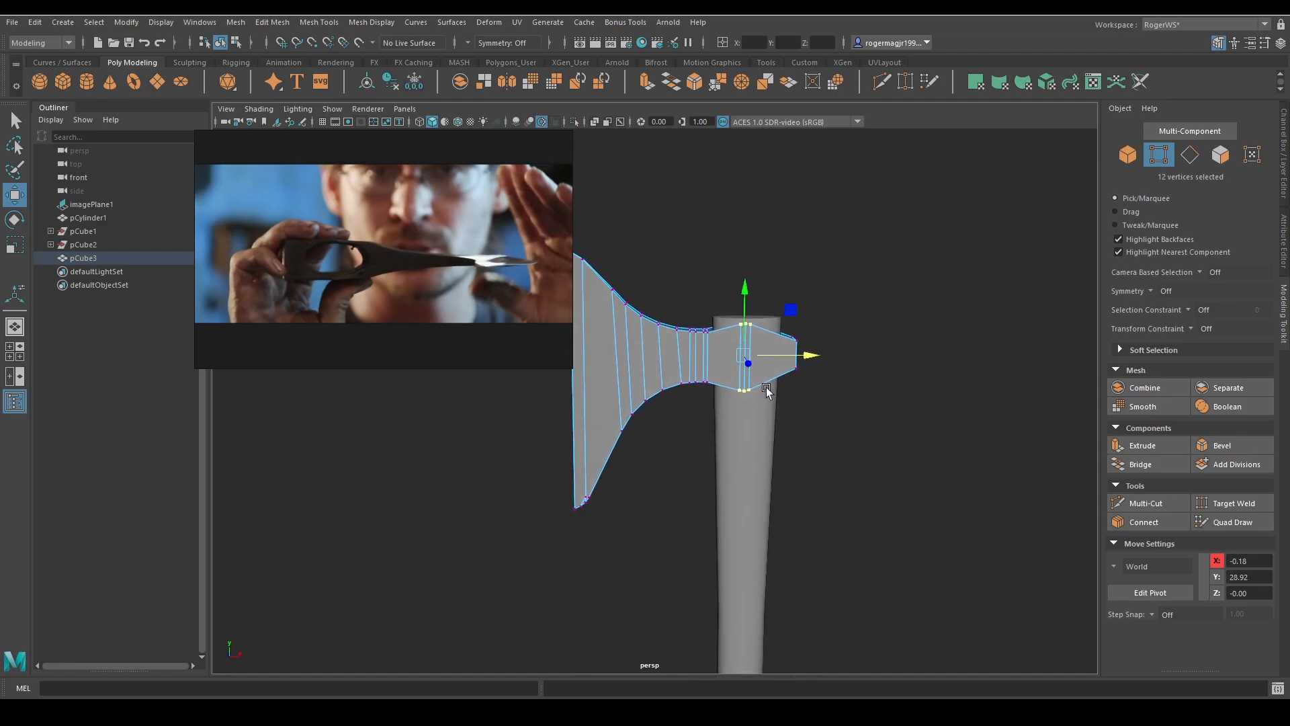
Compare the socket's shape from the side and from above with the reference photos of the real axe
key(q)
scroll(369, 262, down, 4)
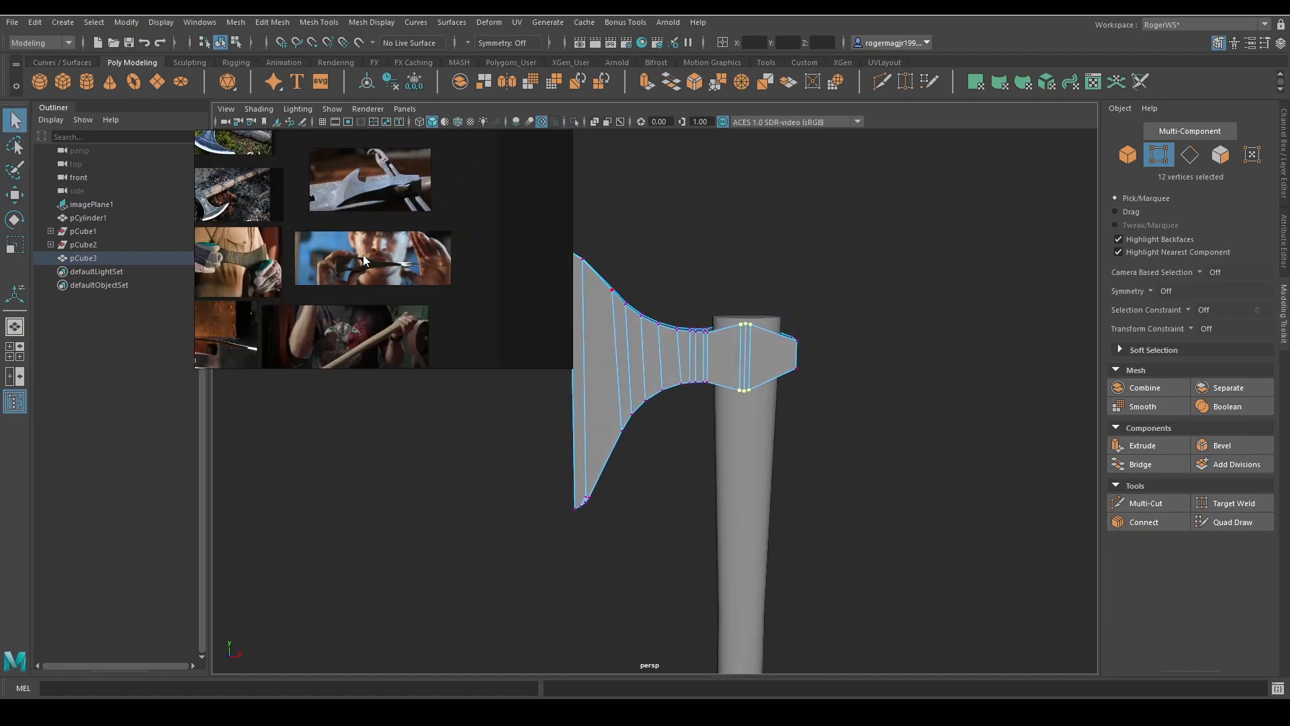
middle_drag(296, 208, 393, 282)
scroll(403, 262, up, 7)
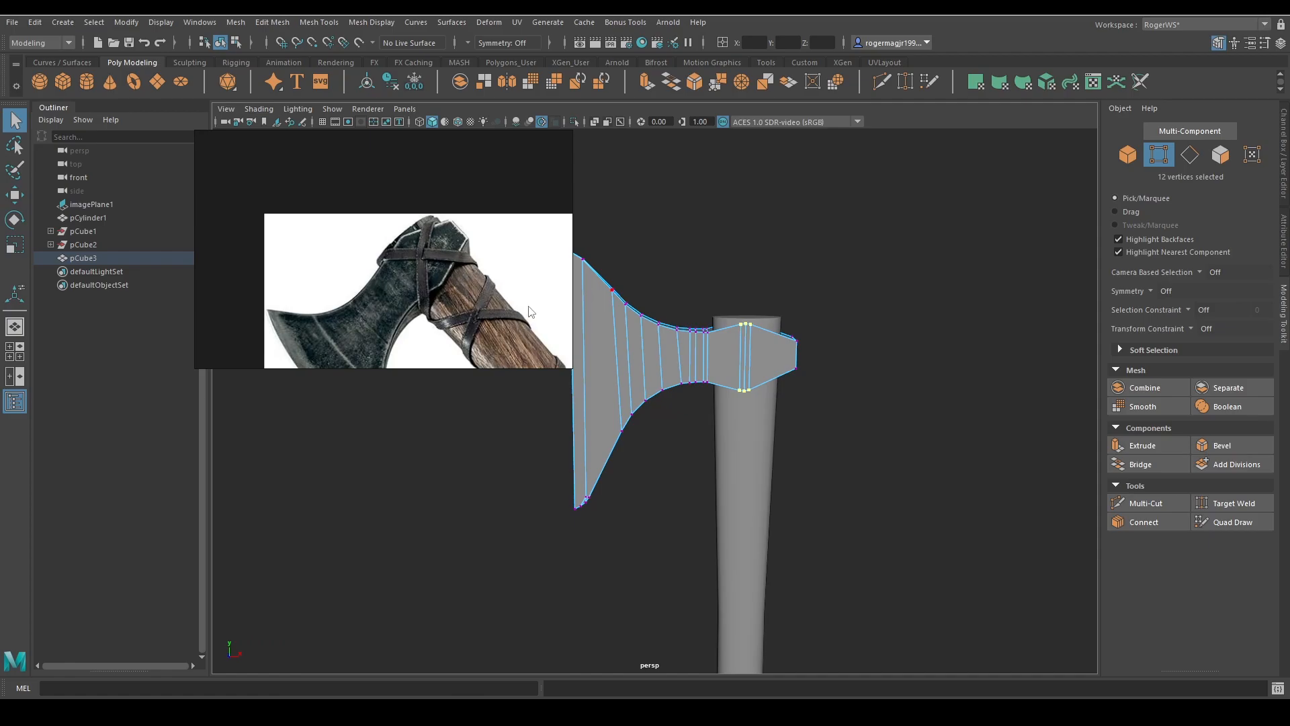
scroll(800, 363, up, 2)
alt+drag(789, 361, 681, 360)
scroll(290, 216, down, 3)
scroll(291, 216, down, 3)
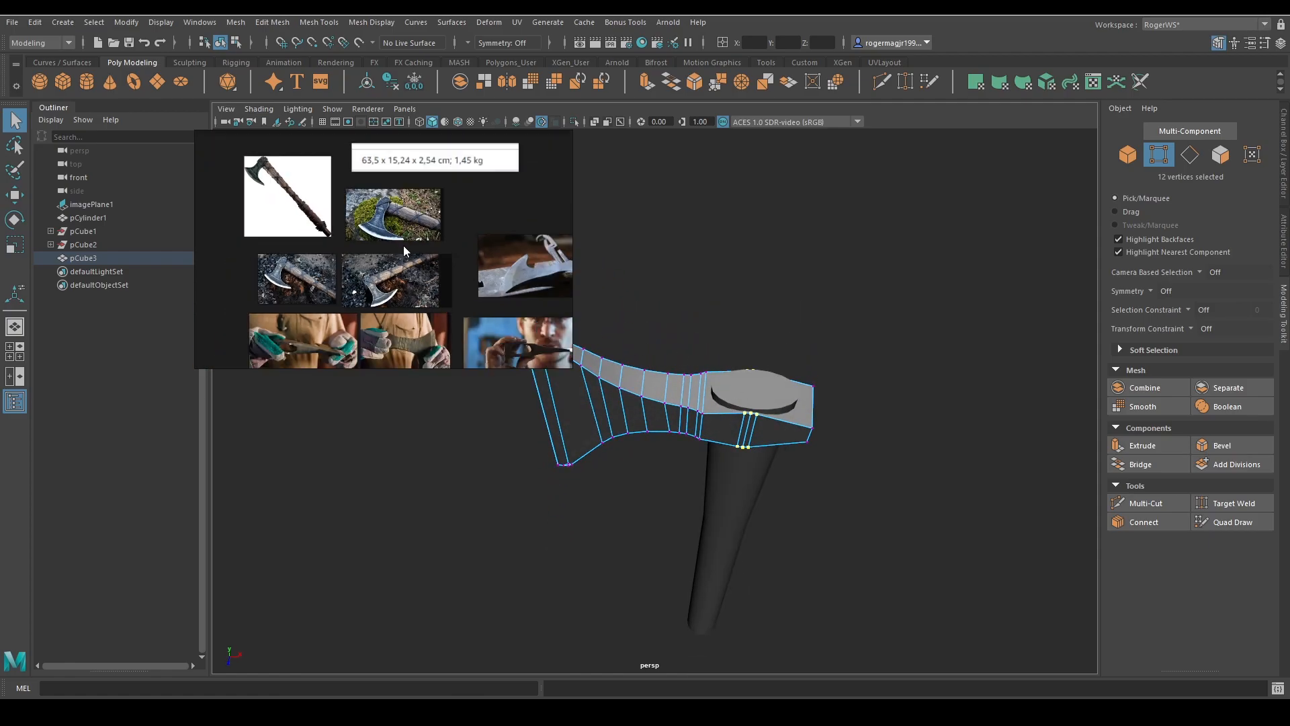
scroll(403, 255, up, 5)
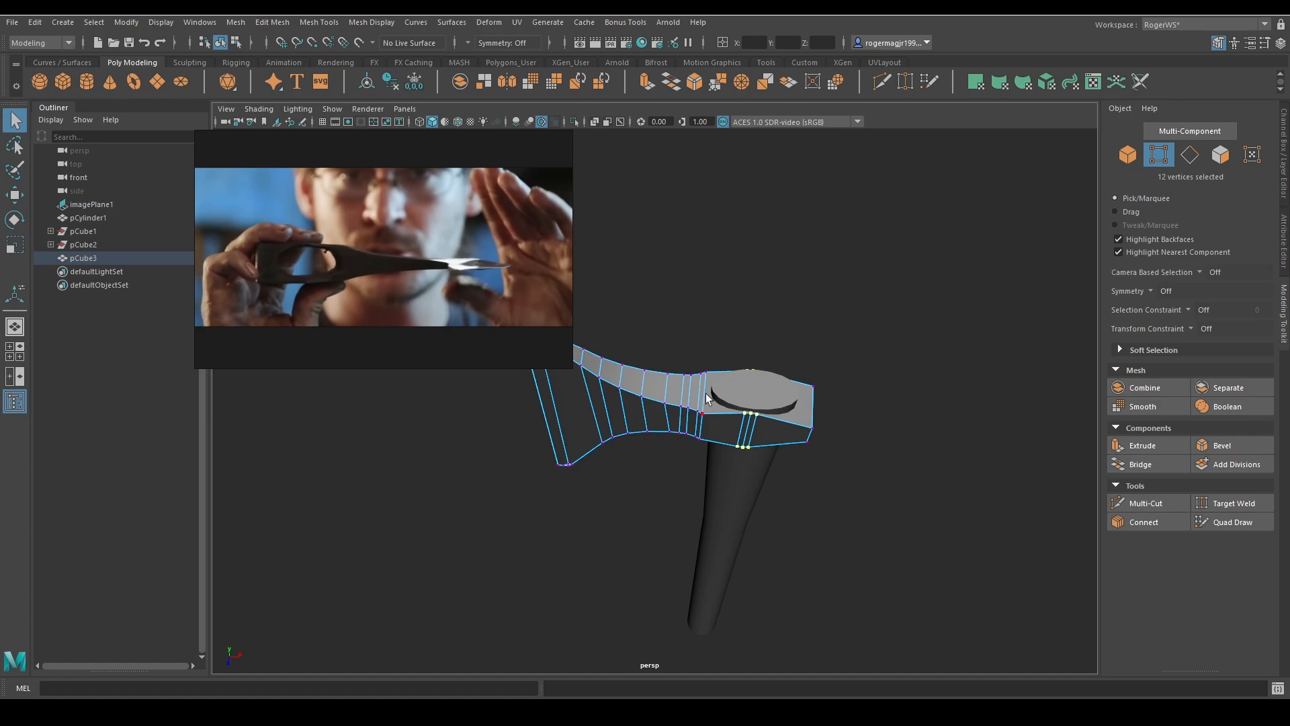
mouse_move(706, 398)
alt+mouse_down()
mouse_move(718, 236)
mouse_move(683, 397)
mouse_move(691, 415)
alt+mouse_up()
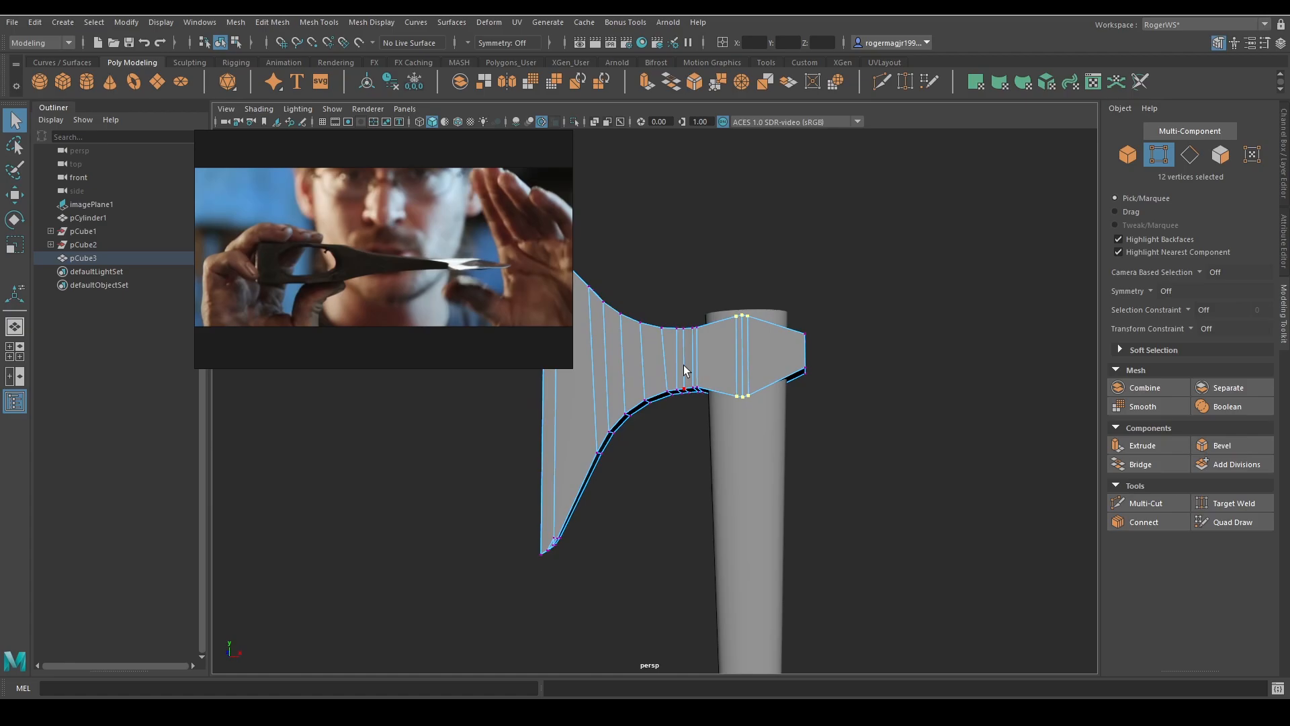
Return to object mode, deselect the axe head to check its silhouette, and save the scene
mouse_move(684, 365)
alt+mouse_down()
mouse_move(695, 445)
mouse_move(794, 374)
mouse_move(676, 369)
alt+mouse_up()
key(F8)
click(850, 251)
scroll(850, 251, down, 5)
mouse_move(850, 251)
alt+mouse_down()
mouse_move(748, 440)
mouse_move(679, 412)
mouse_move(690, 317)
alt+mouse_up()
key(alt+5)
mouse_move(704, 380)
alt+mouse_down()
mouse_move(719, 293)
mouse_move(703, 390)
alt+mouse_up()
key(ctrl+s)
scroll(730, 333, up, 5)
key(alt+5)
alt+drag(731, 333, 804, 299)
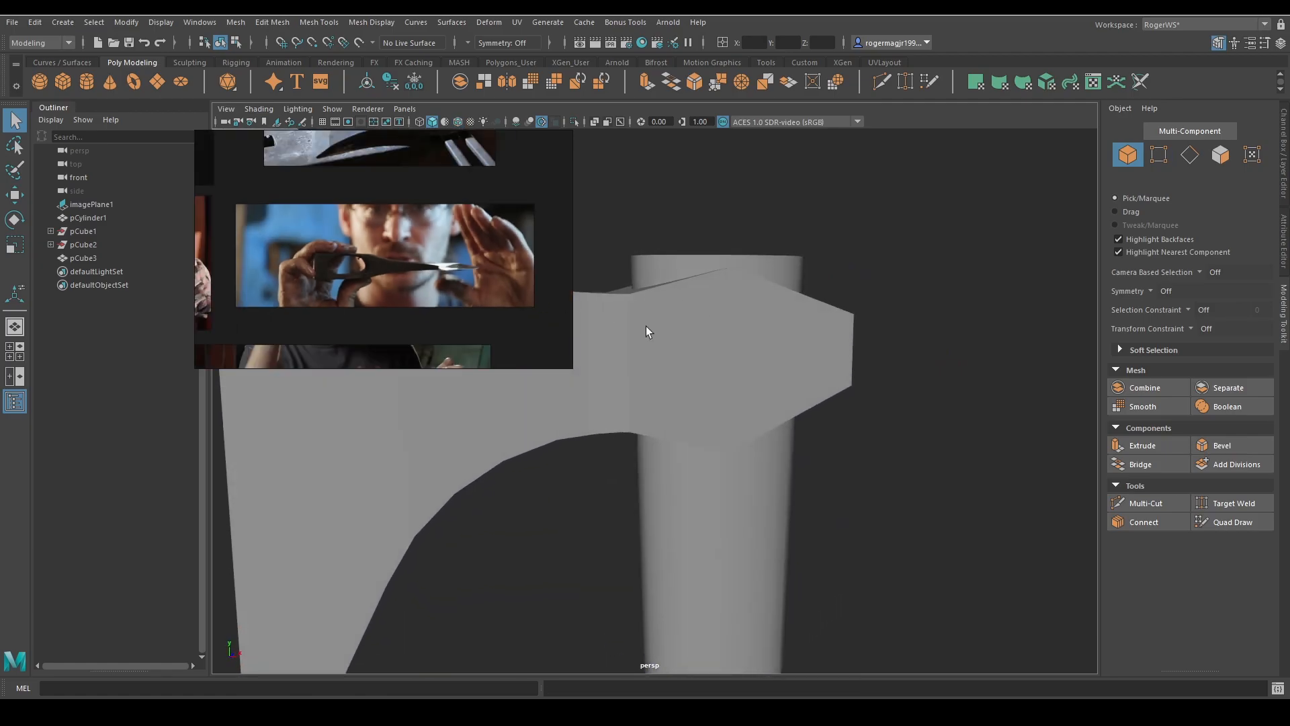
Connect the front vertical edges on both sides of the blade with 1 segment at a slide of 0.5
scroll(765, 353, down, 8)
alt+middle_drag(791, 312, 811, 323)
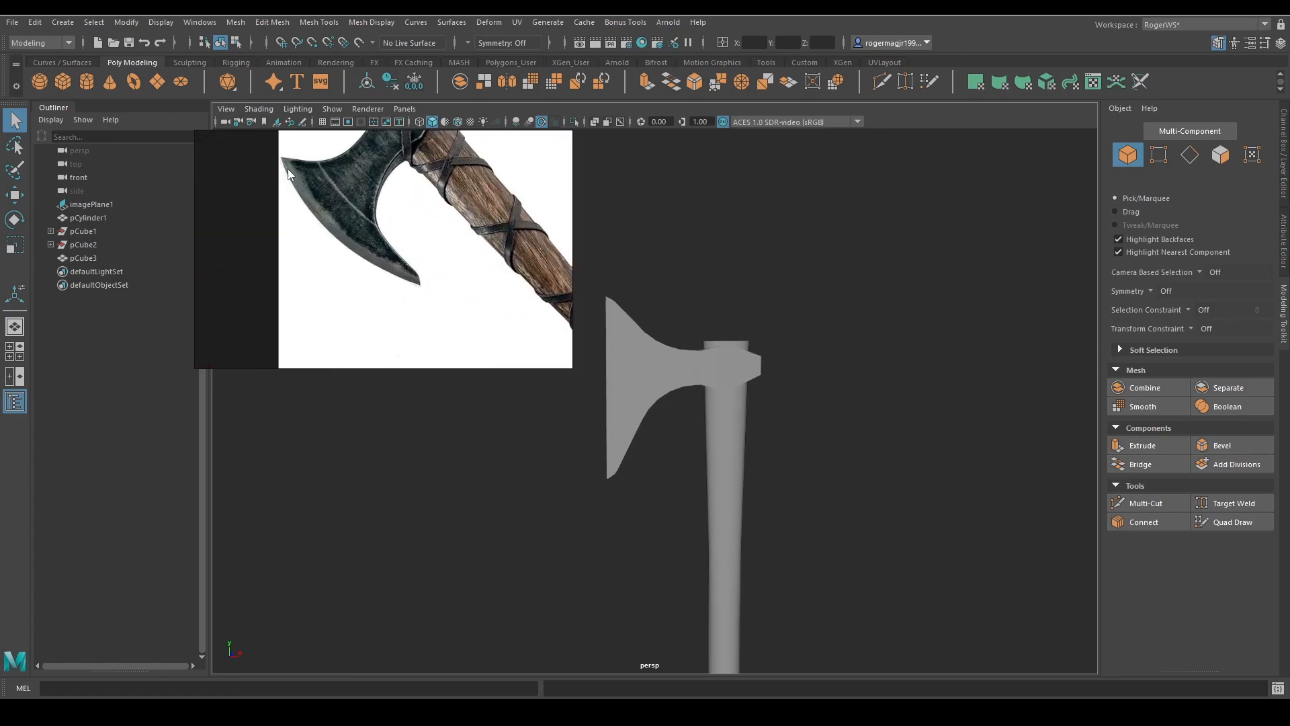
alt+middle_drag(654, 365, 675, 344)
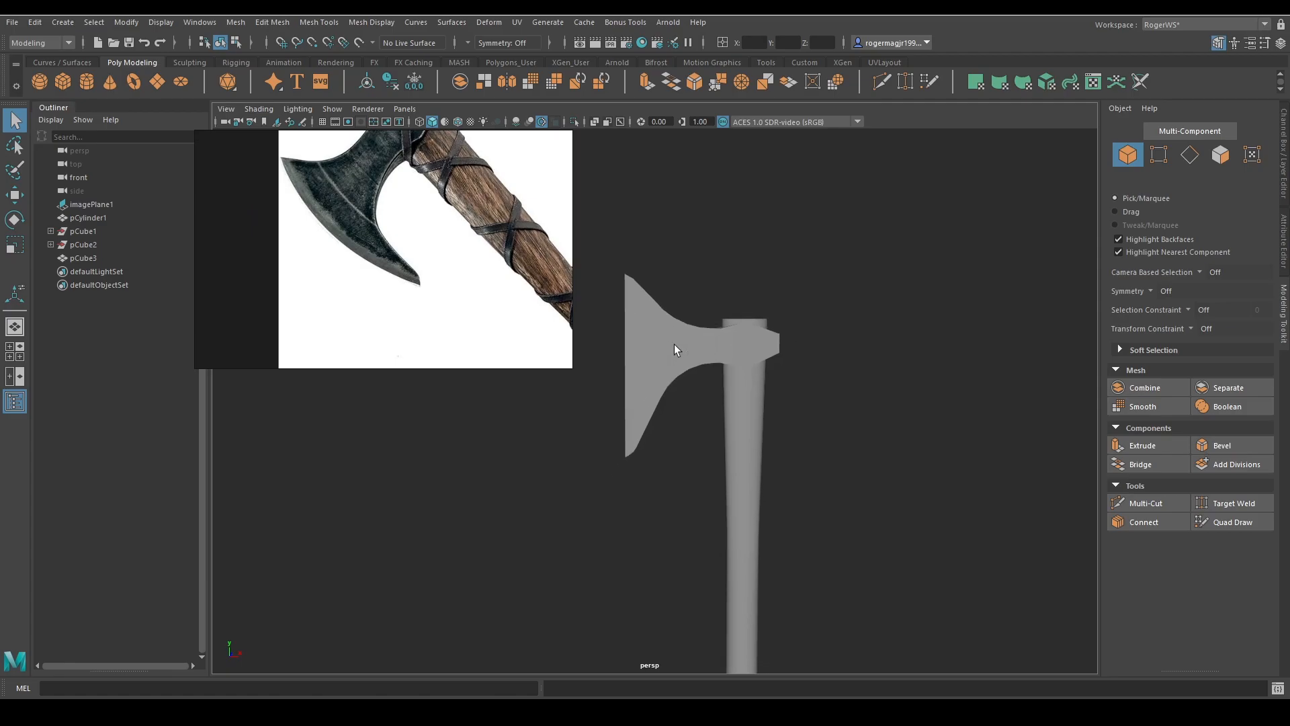
click(665, 348)
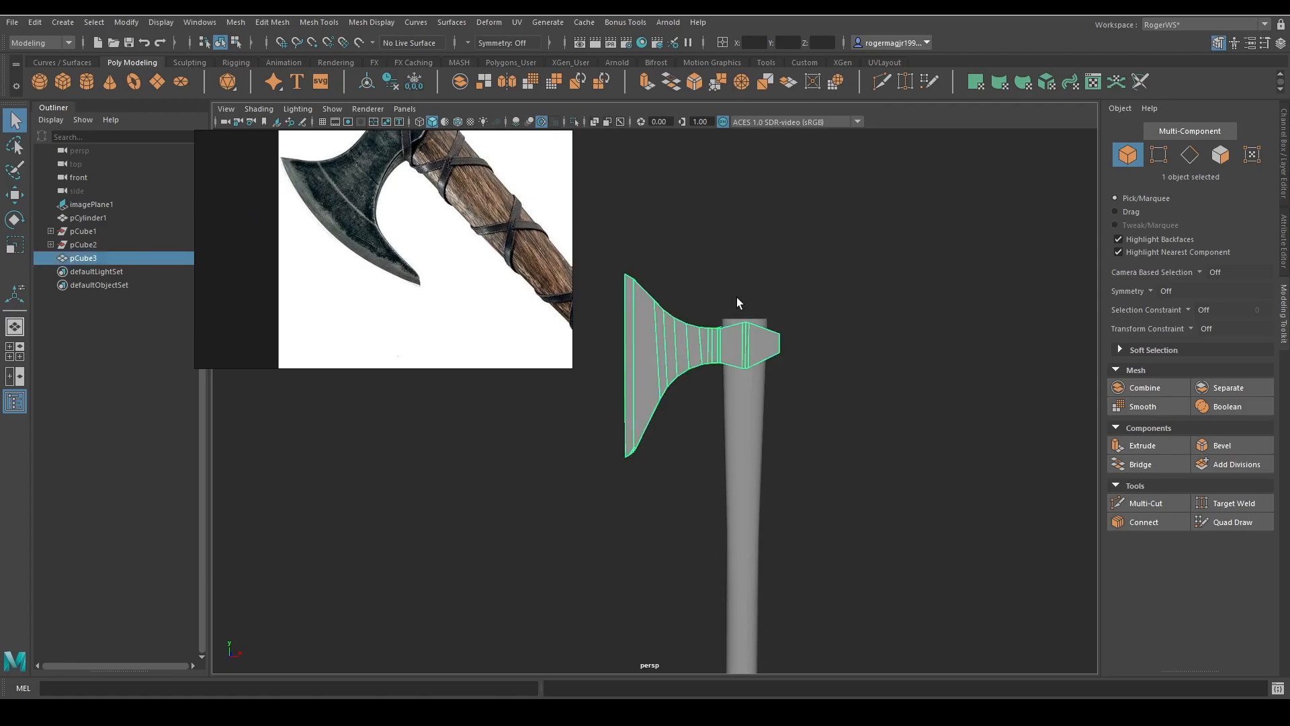
scroll(675, 349, up, 4)
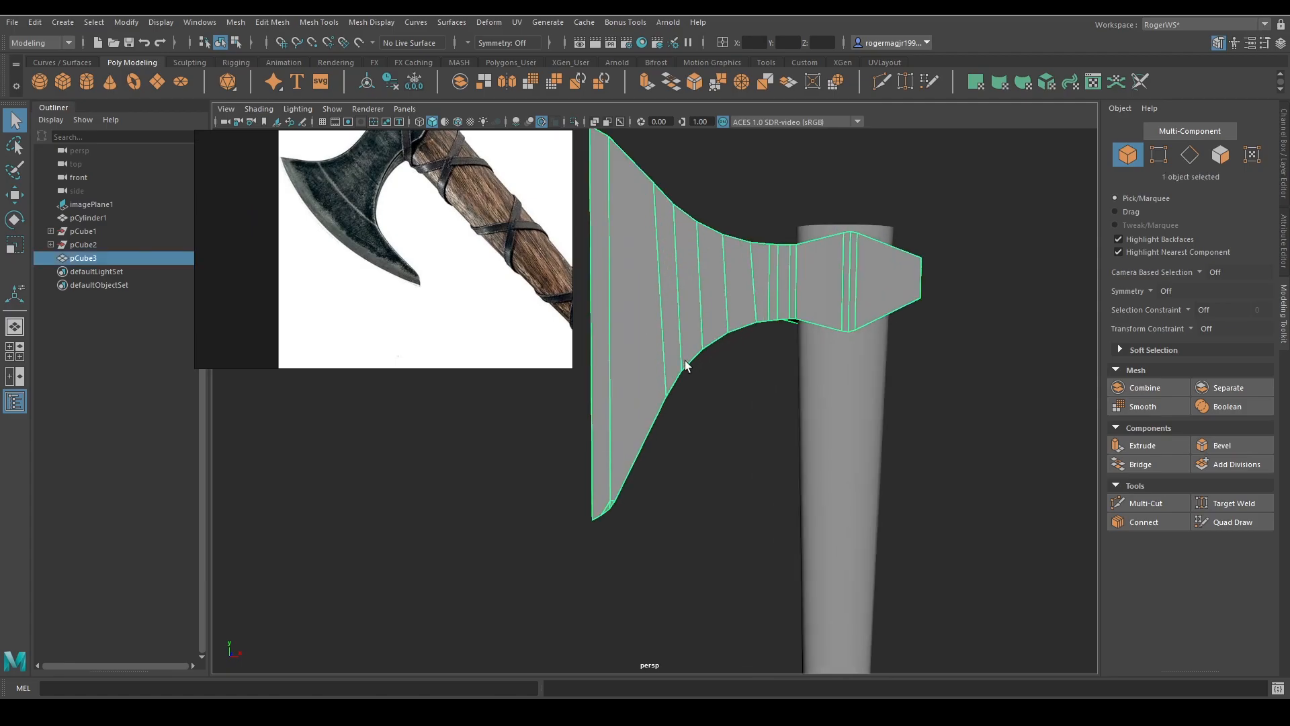
alt+drag(682, 363, 723, 424)
key(F10)
mouse_move(636, 370)
mouse_down()
mouse_move(742, 447)
mouse_move(647, 379)
mouse_up()
drag(742, 394, 744, 393)
key(ctrl+shift+c)
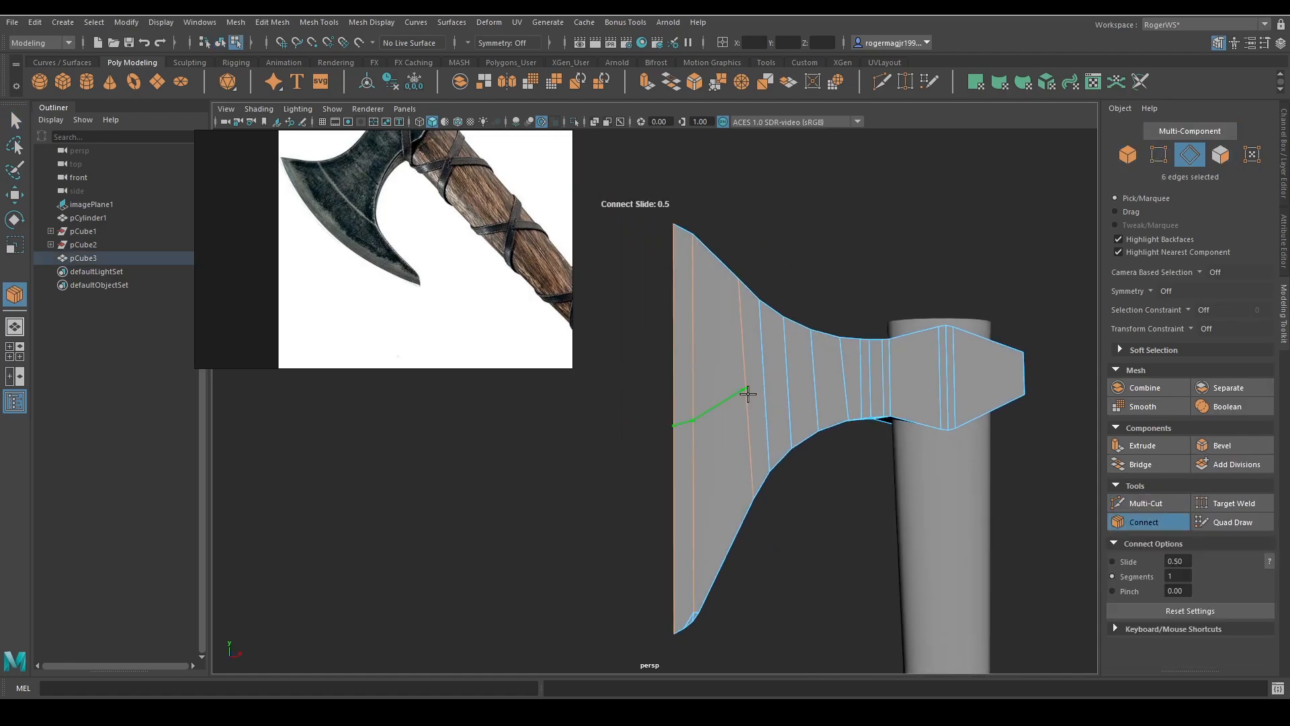
key(Return)
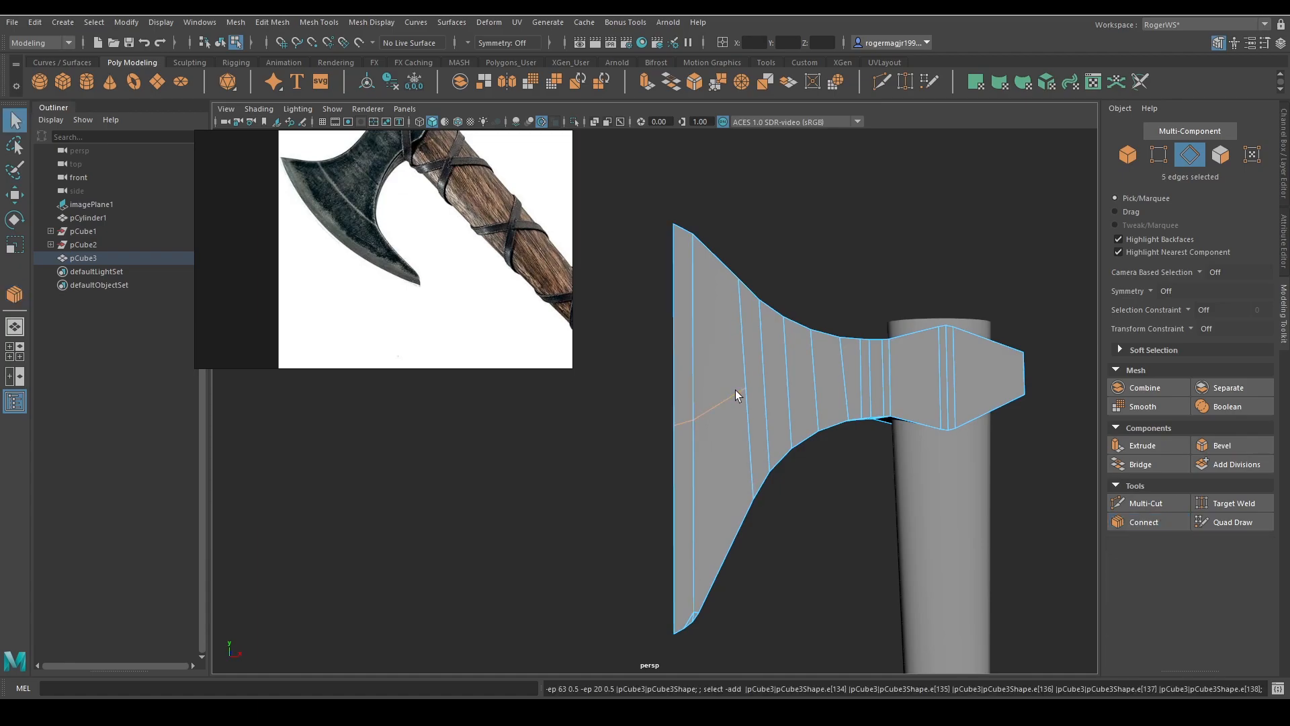
Pull the two middle vertices of the cutting edge outward along X to about -14.87 to bow the blade forward
key(w)
scroll(737, 440, down, 3)
alt+drag(716, 436, 642, 421)
key(q)
scroll(686, 411, up, 4)
key(ctrl+z)
scroll(662, 416, down, 3)
key(w)
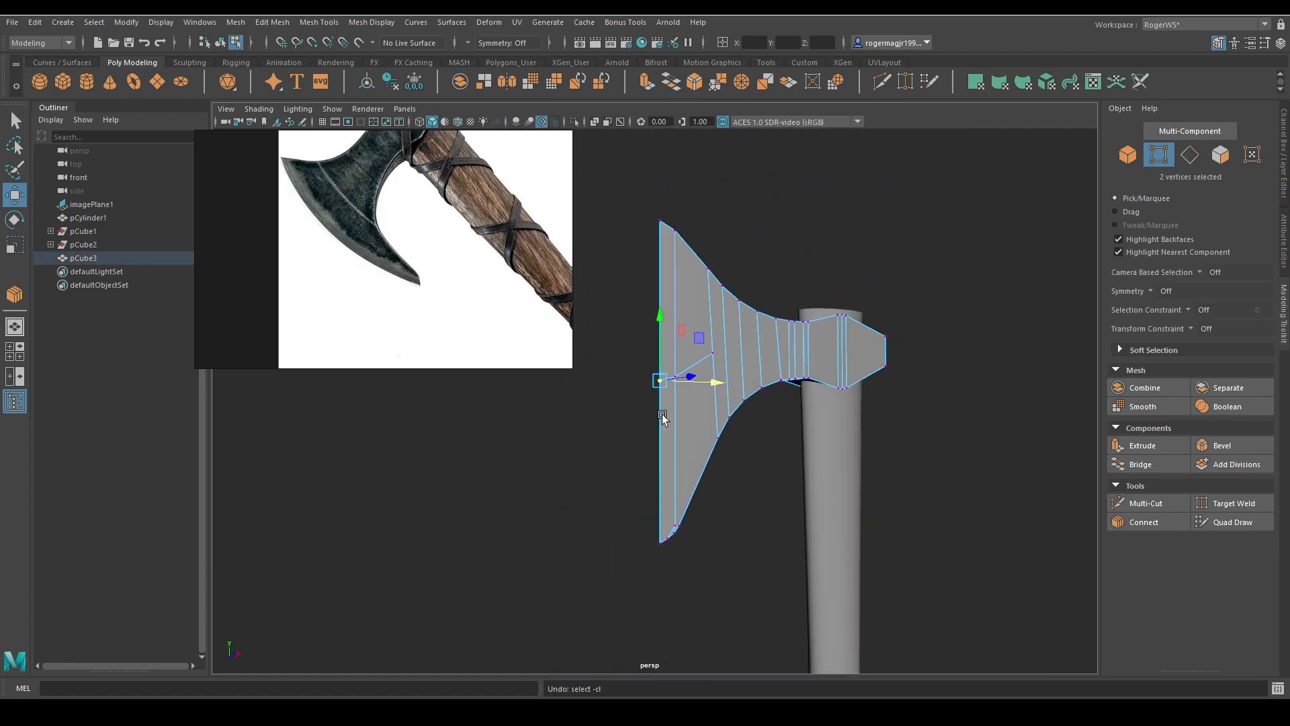
scroll(663, 414, down, 2)
drag(713, 387, 694, 391)
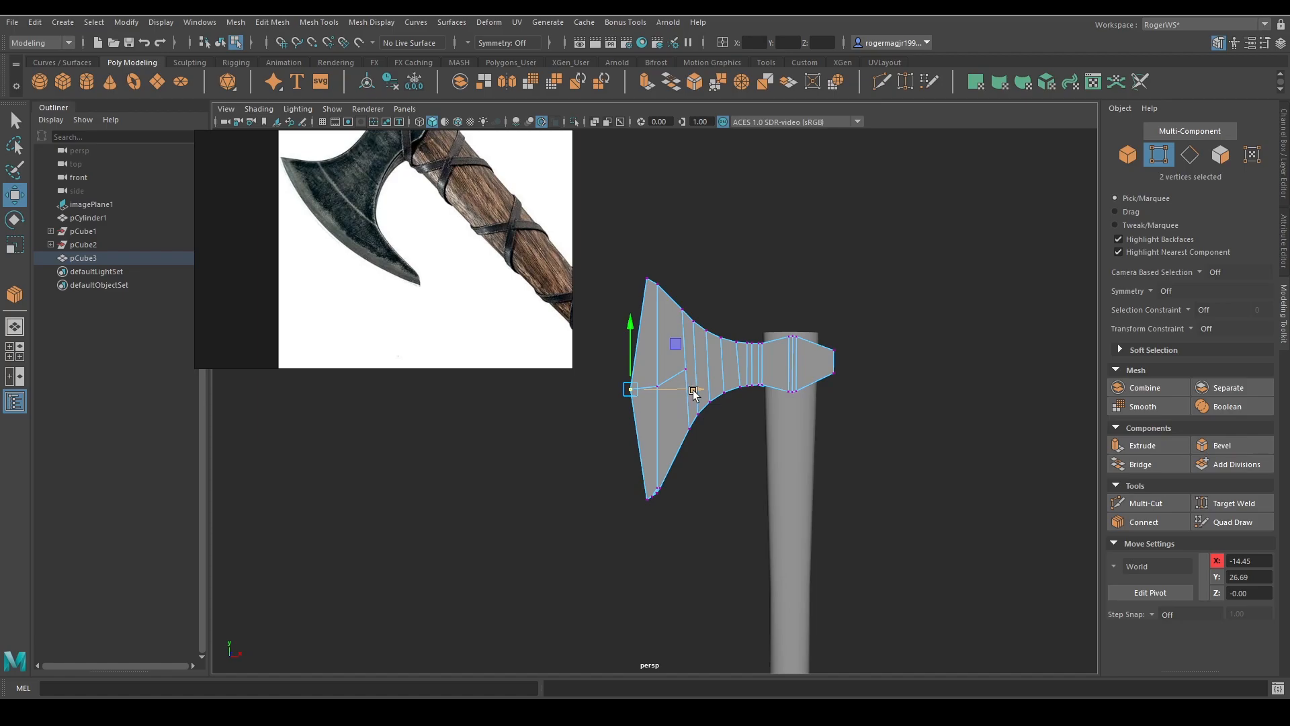
alt+middle_drag(694, 393, 722, 358)
drag(713, 359, 707, 358)
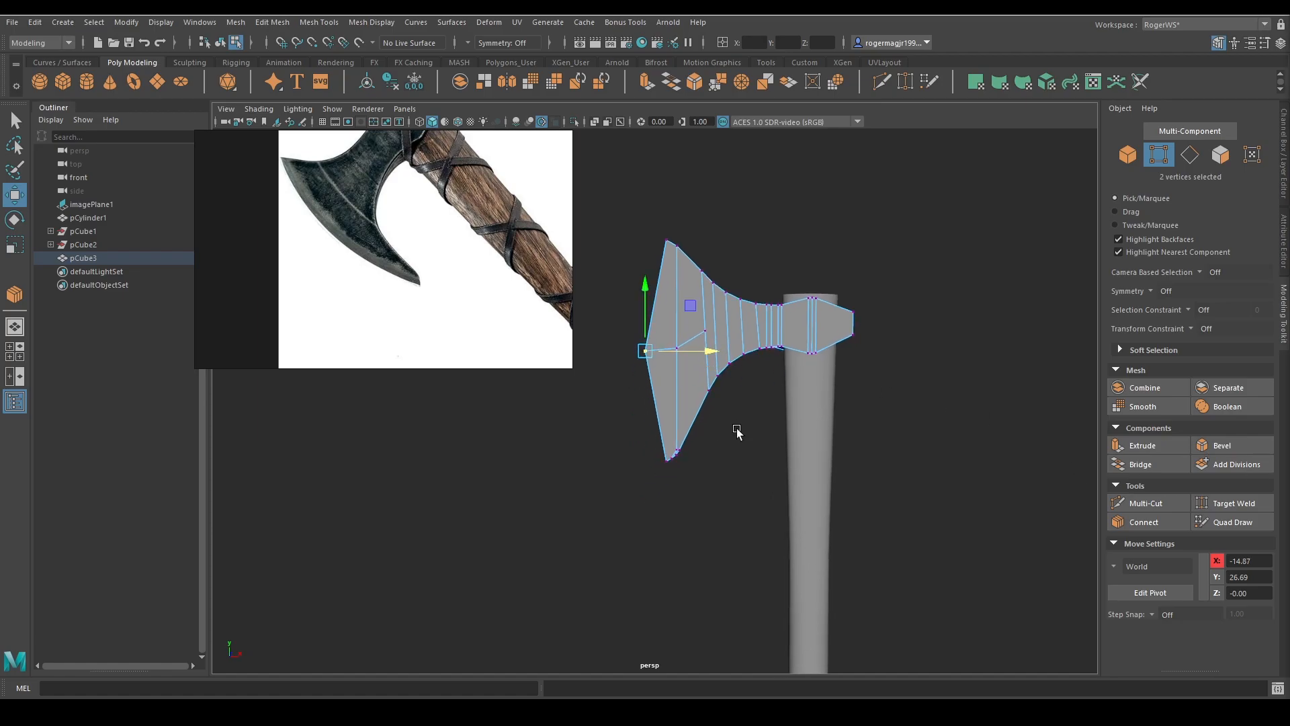
scroll(679, 438, up, 3)
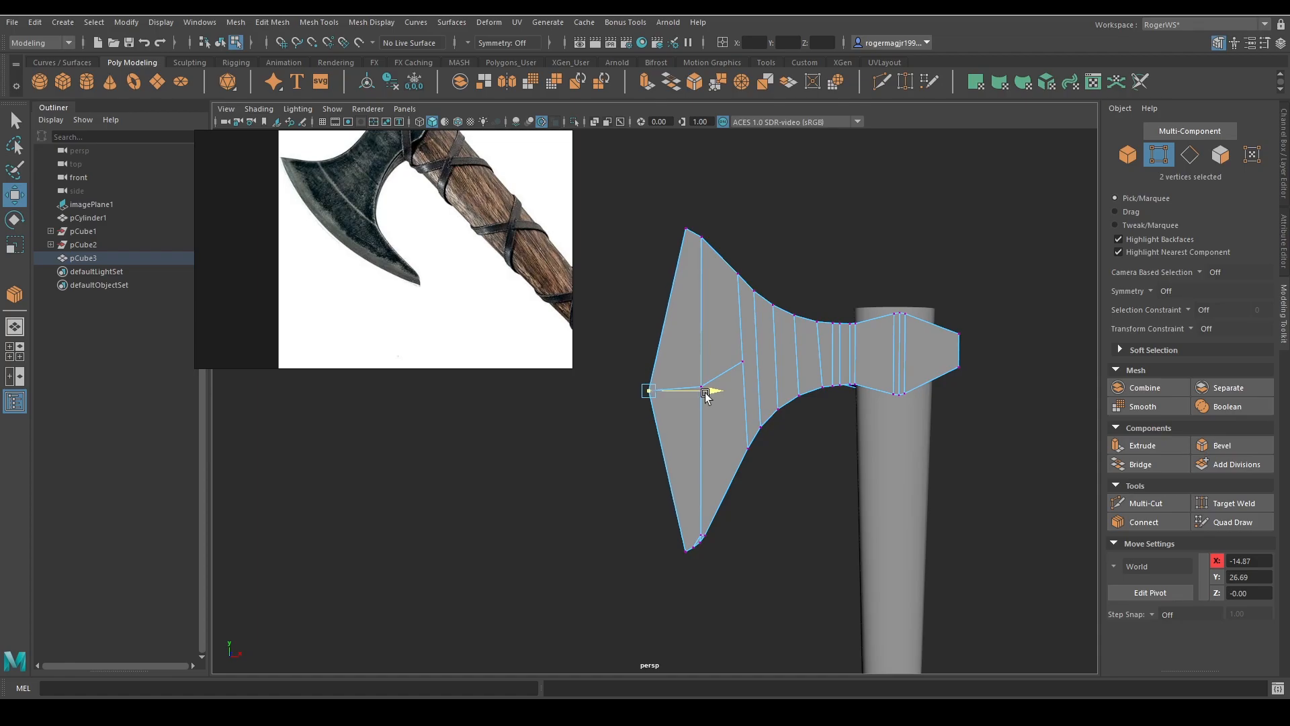
Bevel the horizontal edge loop across the blade with 6 segments and a fraction of 1 to curve the cutting edge
key(q)
right_drag(667, 418, 671, 379)
double_click(672, 383)
alt+drag(702, 396, 650, 410)
scroll(692, 412, down, 4)
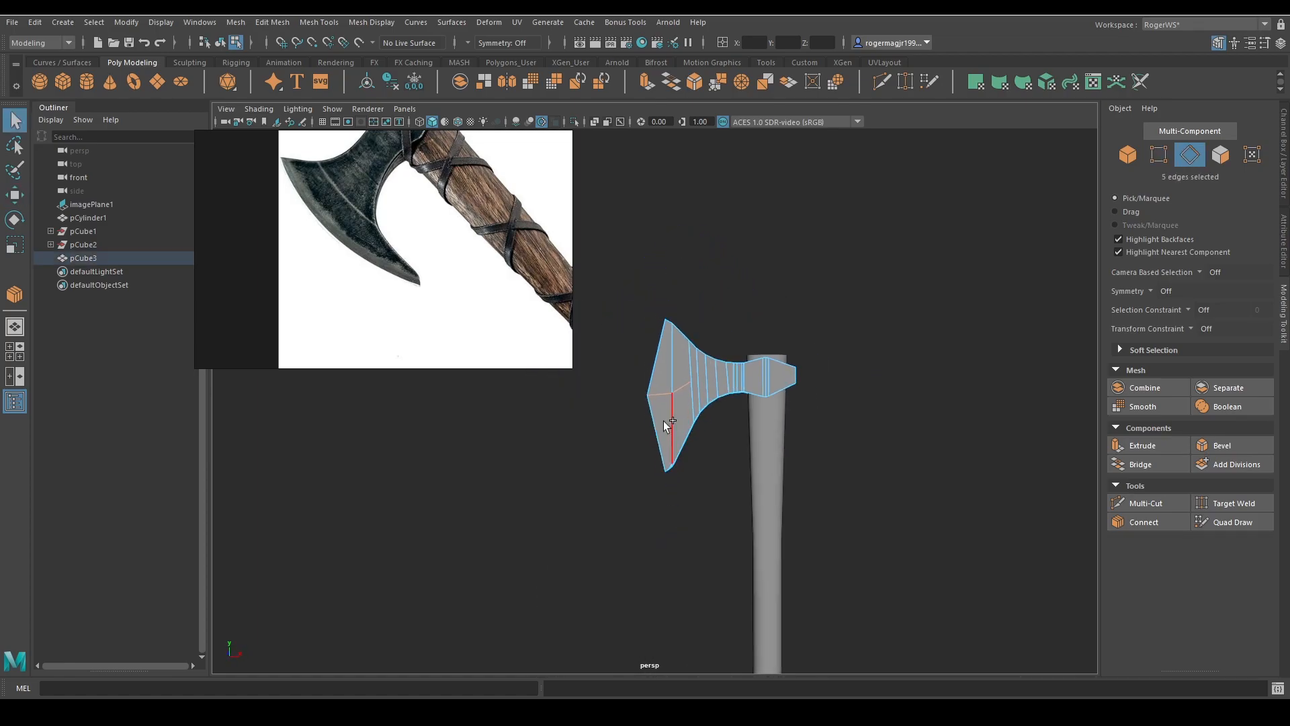
shift+right_drag(666, 425, 867, 452)
scroll(814, 440, up, 3)
drag(739, 412, 776, 416)
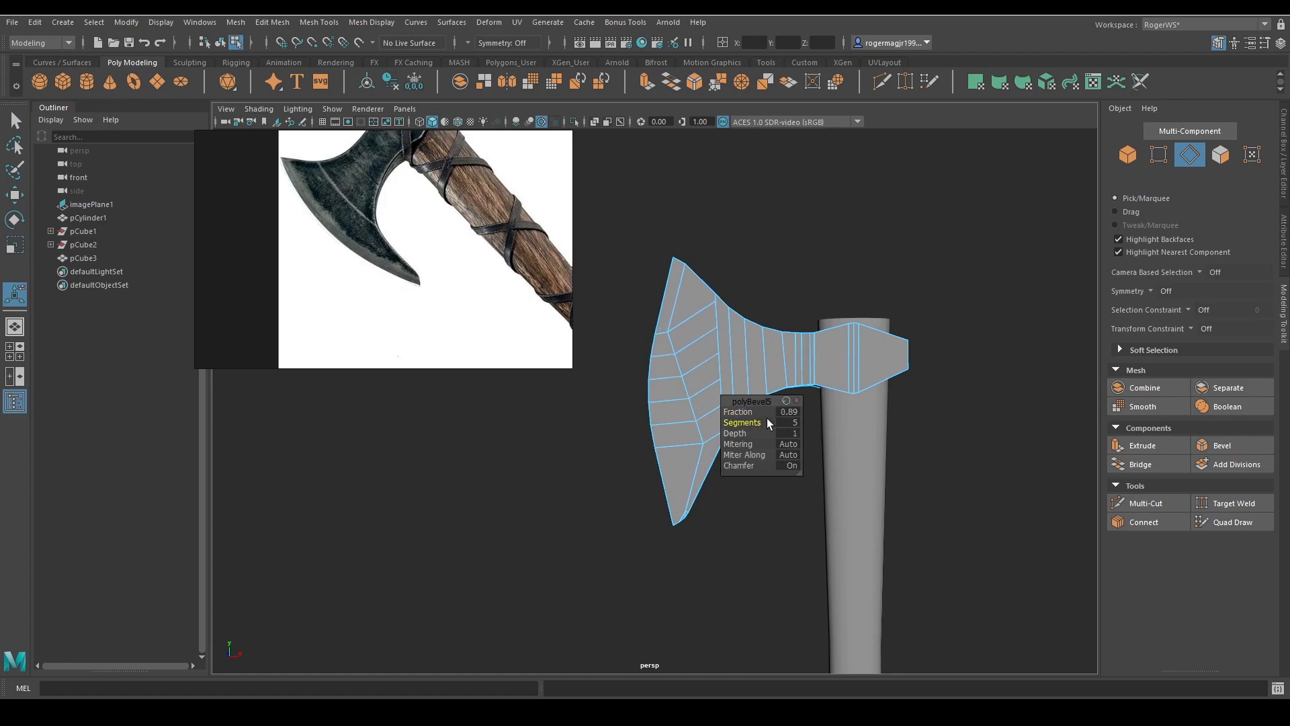
drag(734, 411, 799, 430)
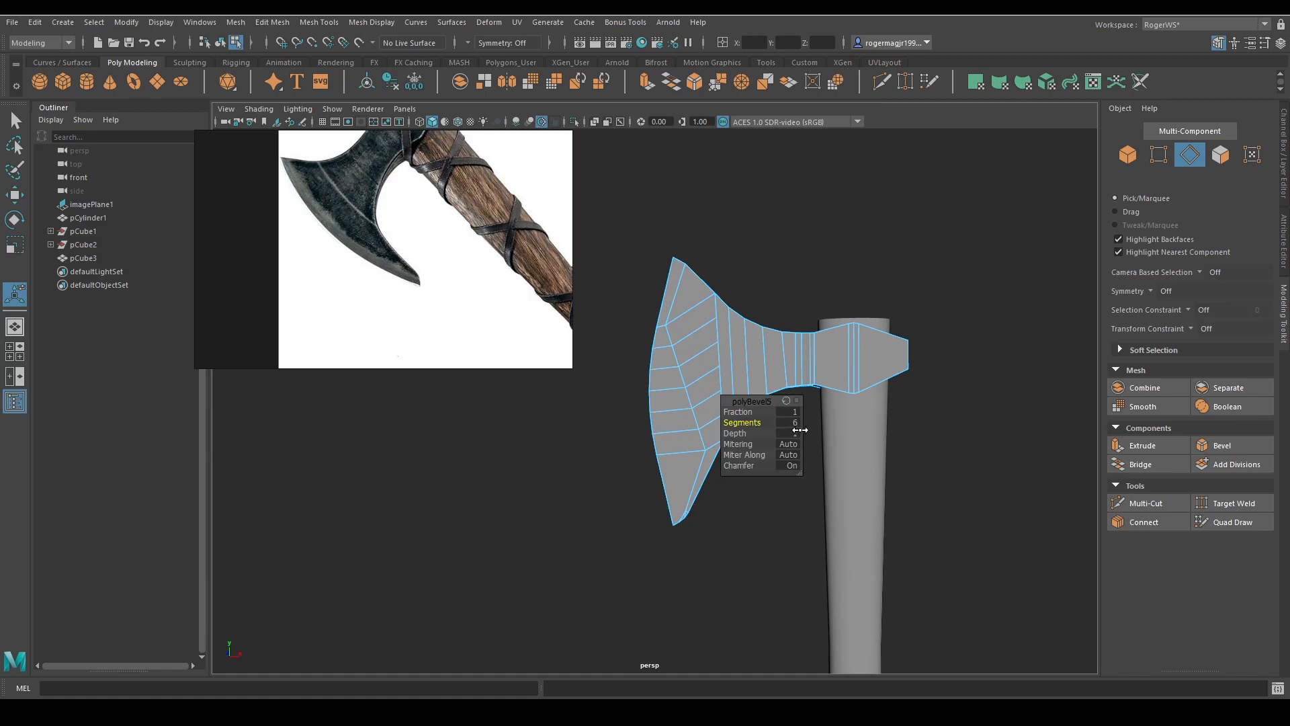
key(q)
Remove the slanted edges between the blade's inner vertical edge line and the start of the neck curve
scroll(691, 418, up, 4)
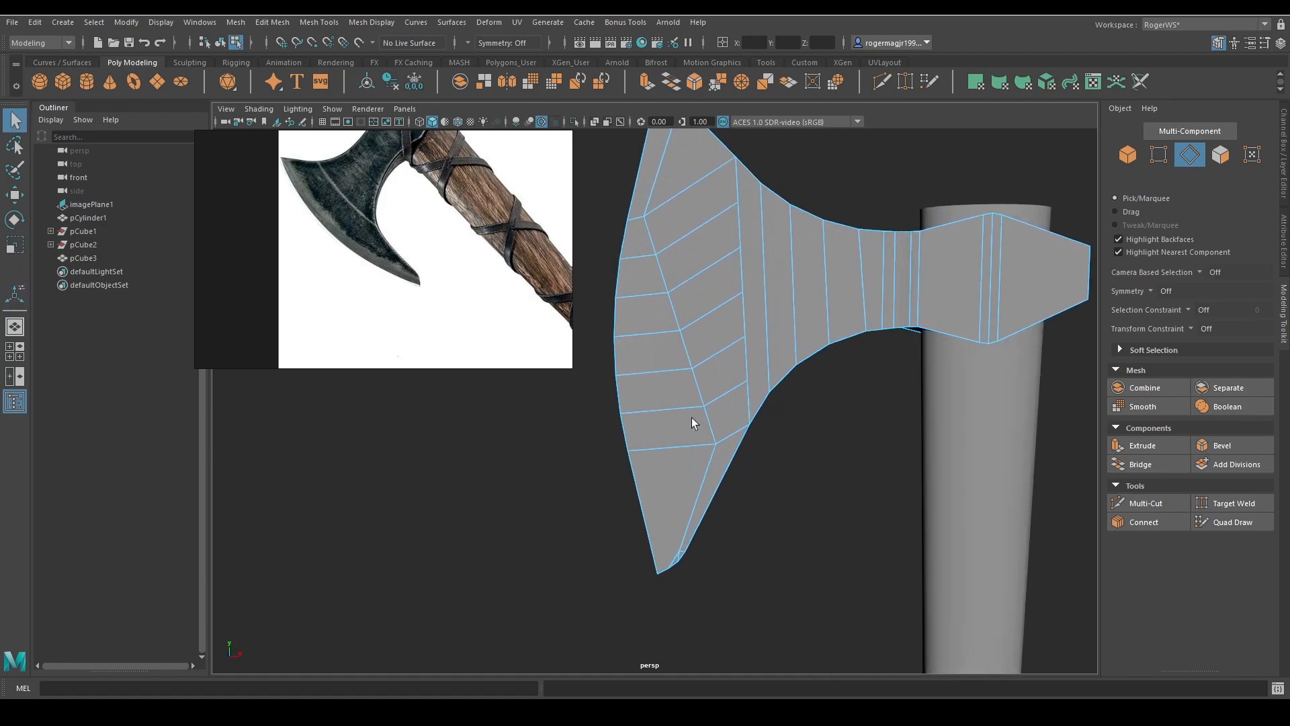
click(742, 435)
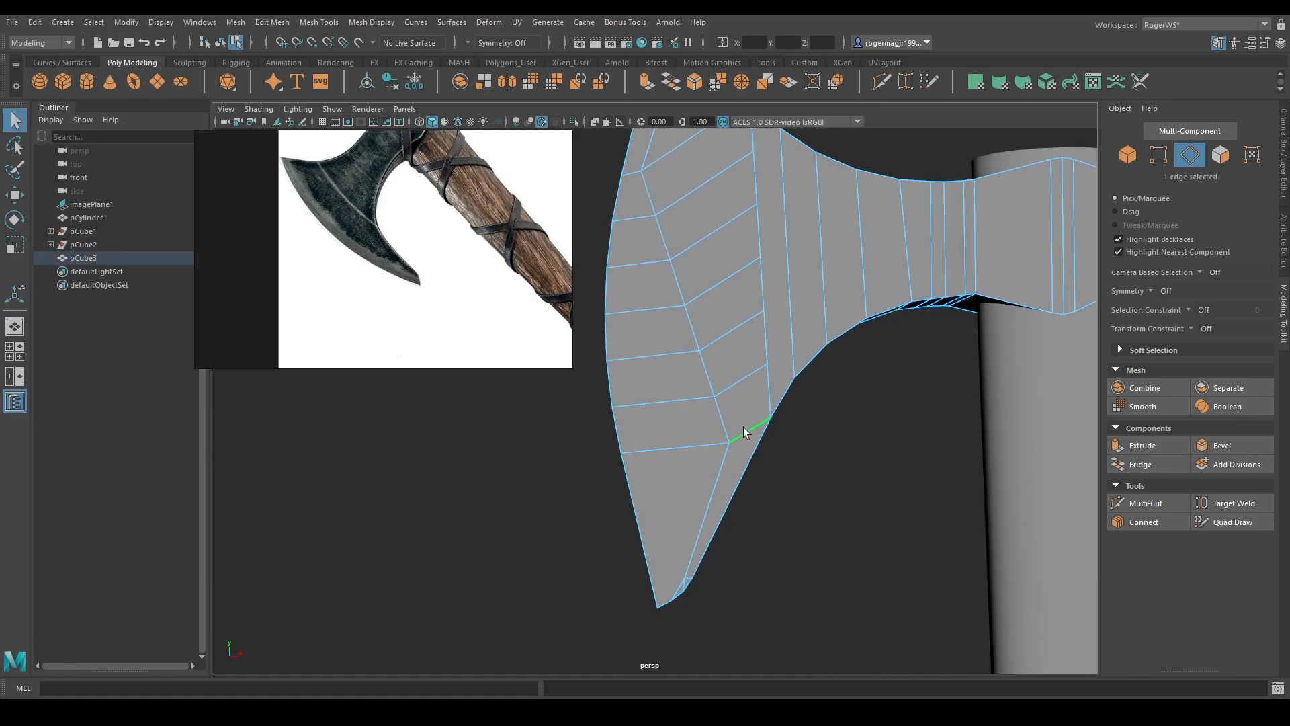
shift+click(678, 167)
scroll(678, 166, down, 4)
alt+drag(722, 316, 688, 410)
Connect the inner line's upper vertex to the vertex where the neck's upper curve starts, and move it to about X -12.61, Y 32.08
key(F9)
click(661, 333)
key(w)
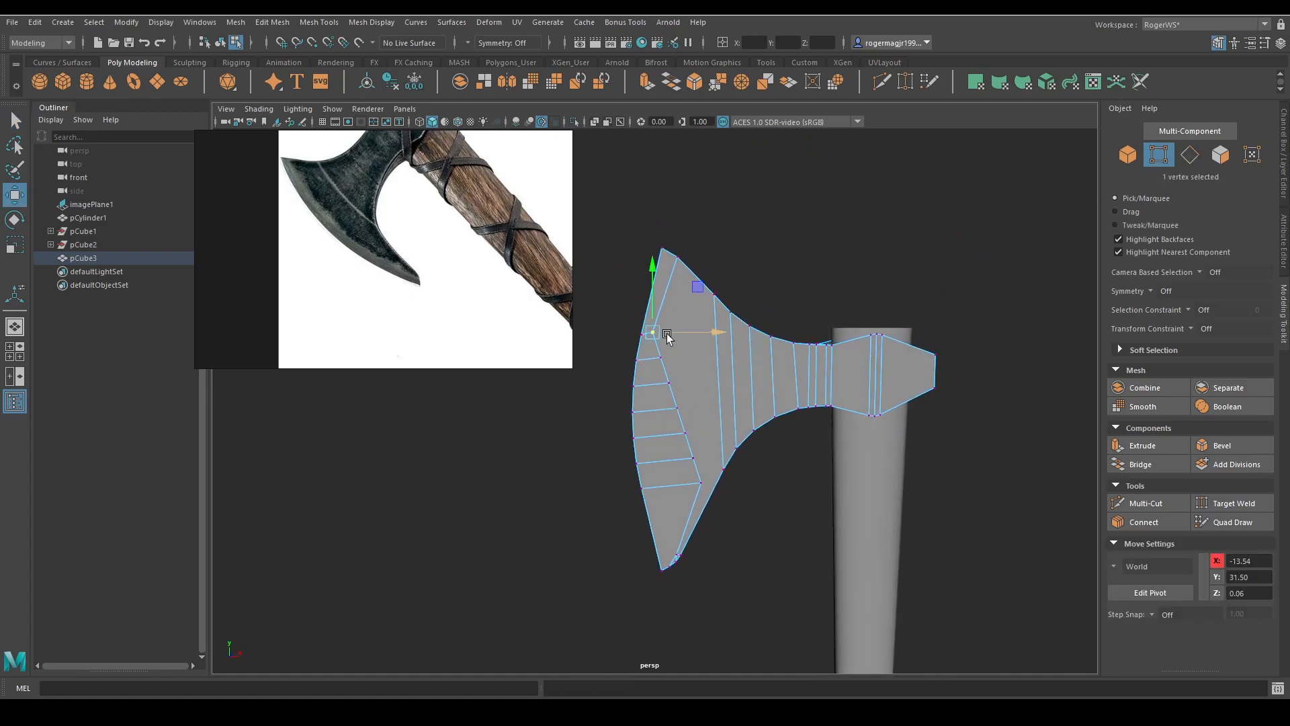
key(q)
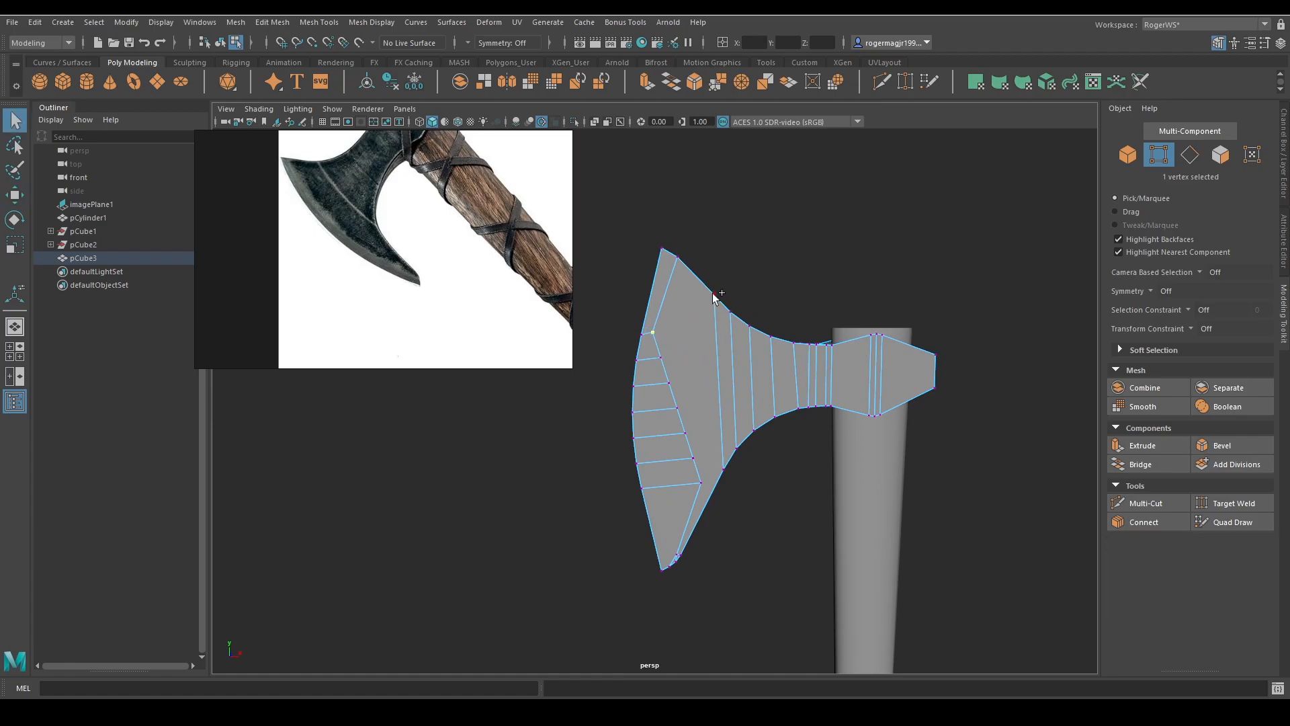
click(679, 334)
key(w)
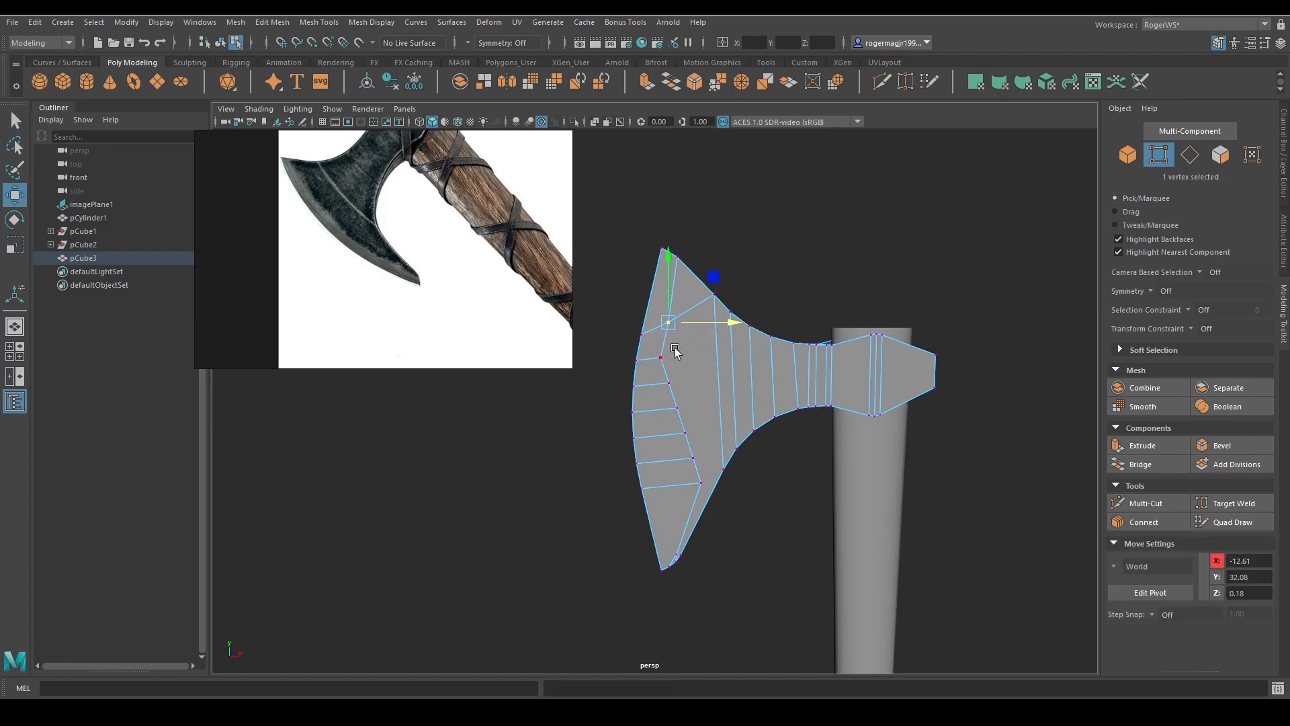
key(q)
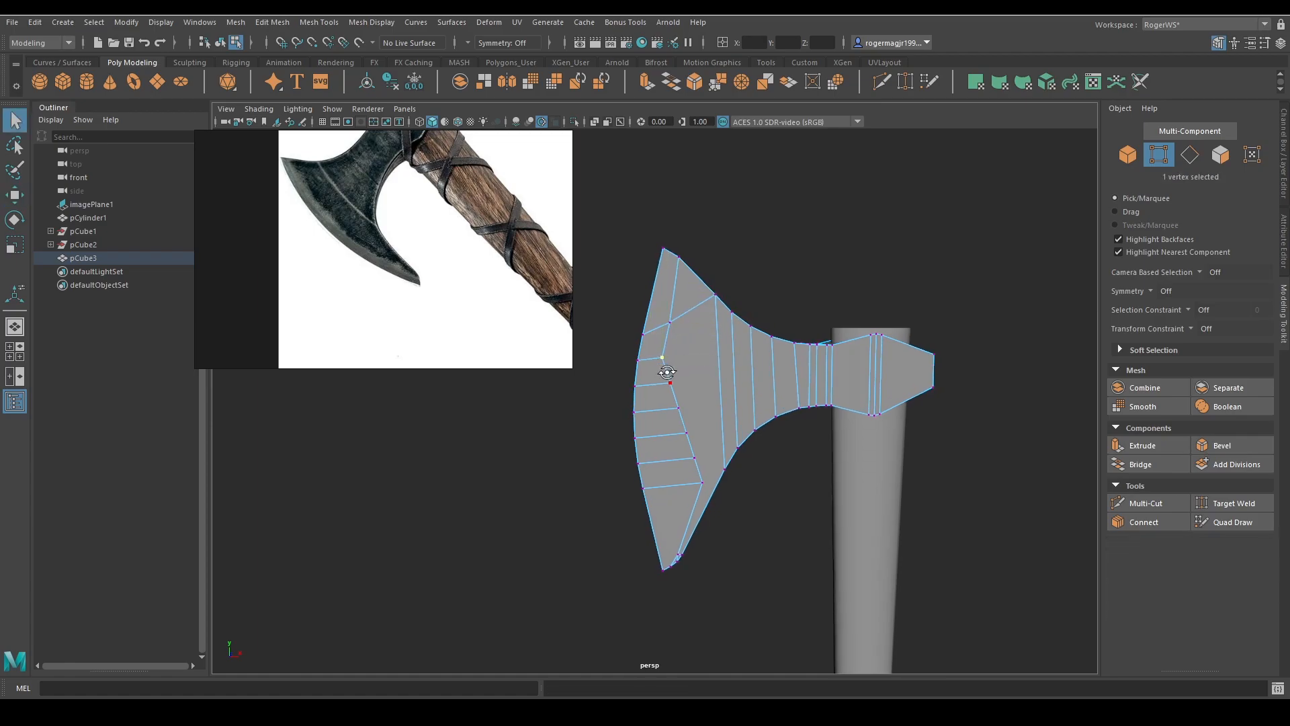
Insert an edge loop lengthwise through the middle of the axe head's thickness with Multi-Cut
key(F10)
alt+drag(686, 310, 740, 426)
scroll(740, 426, up, 3)
alt+middle_drag(740, 426, 683, 498)
alt+drag(683, 497, 732, 457)
key(ctrl+x)
key(ctrl+shift+x)
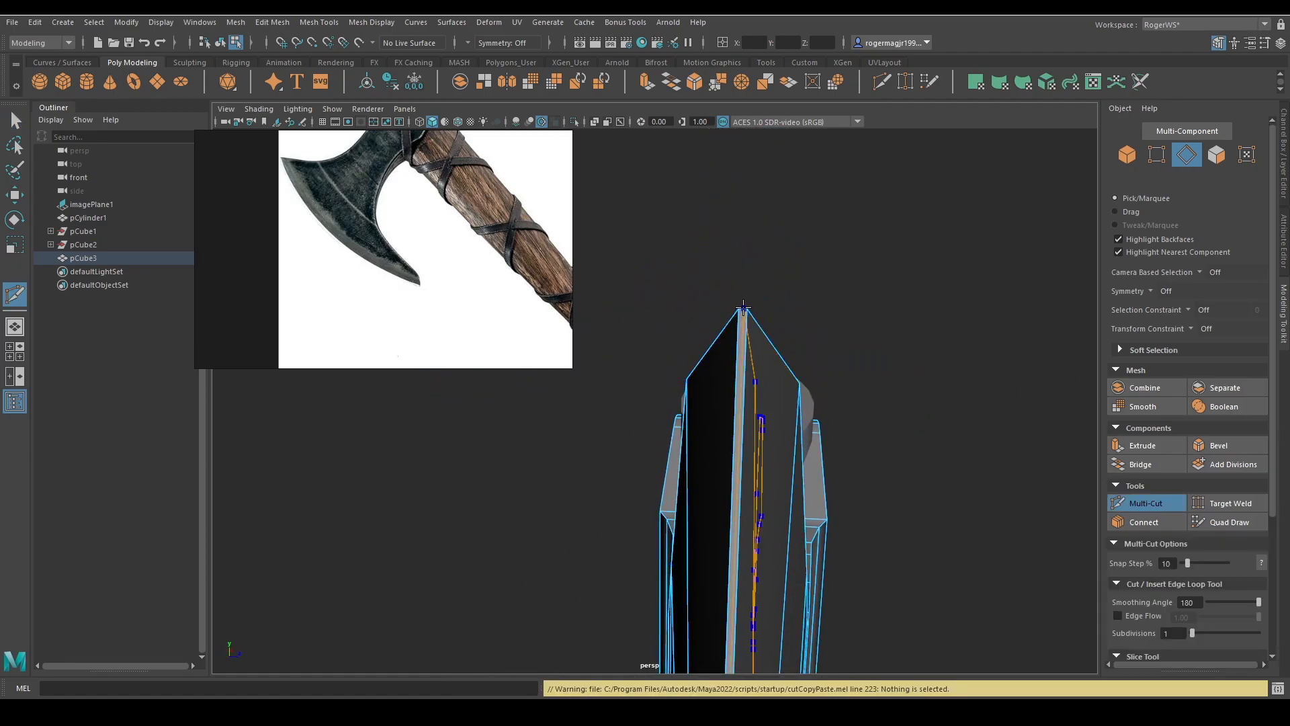
ctrl+click(742, 309)
Isolate the axe head and delete all faces on one side of the central edge loop, leaving half of the head
scroll(827, 435, down, 2)
alt+drag(833, 440, 608, 451)
key(q)
right_drag(607, 449, 671, 429)
key(ctrl+1)
alt+drag(671, 428, 658, 301)
key(F11)
shift+double_click(652, 294)
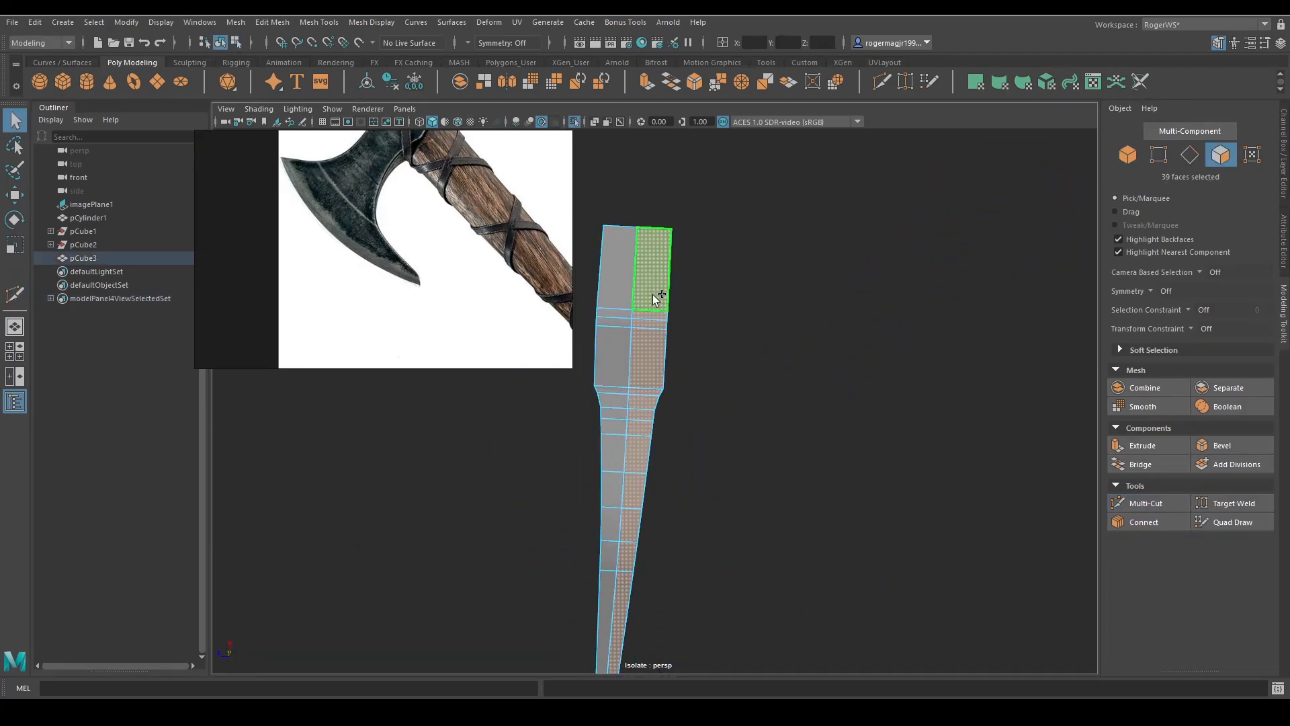
key(Delete)
click(662, 391)
key(Delete)
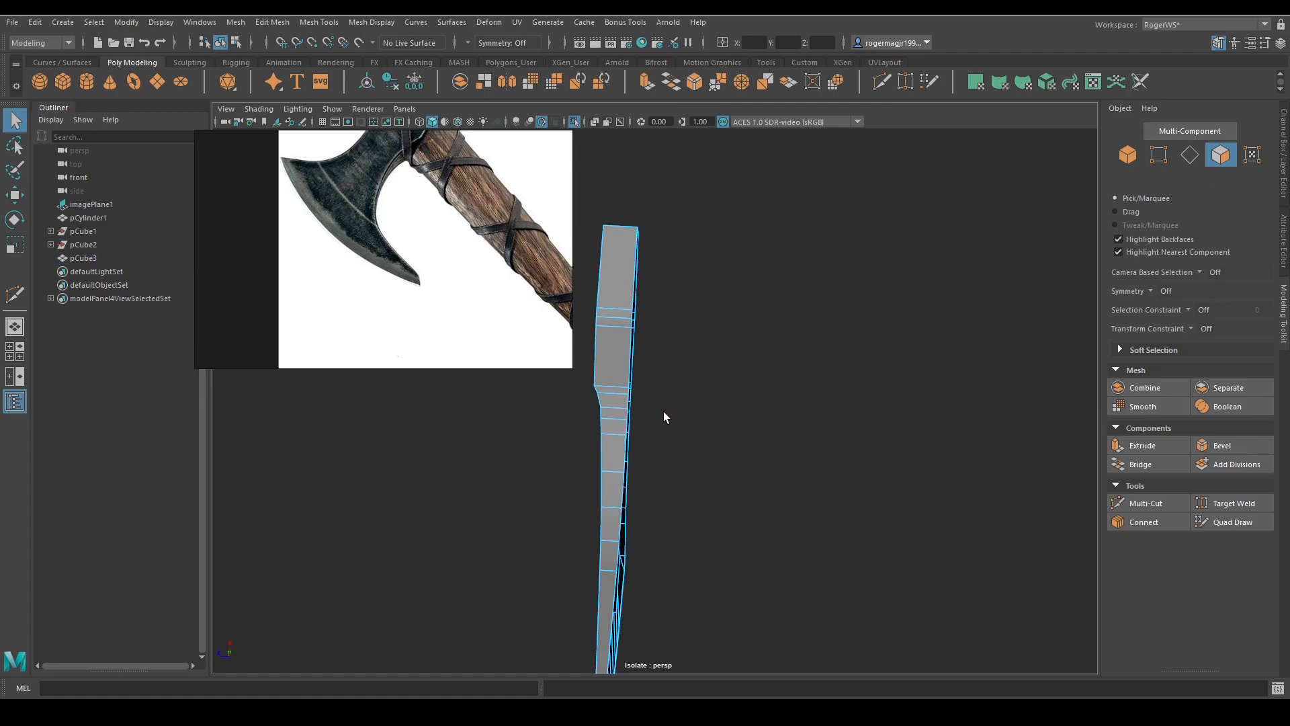
Undo the deletion of the axe head's half and remove the lengthwise central edge loop
alt+drag(663, 412, 723, 458)
key(ctrl+z)
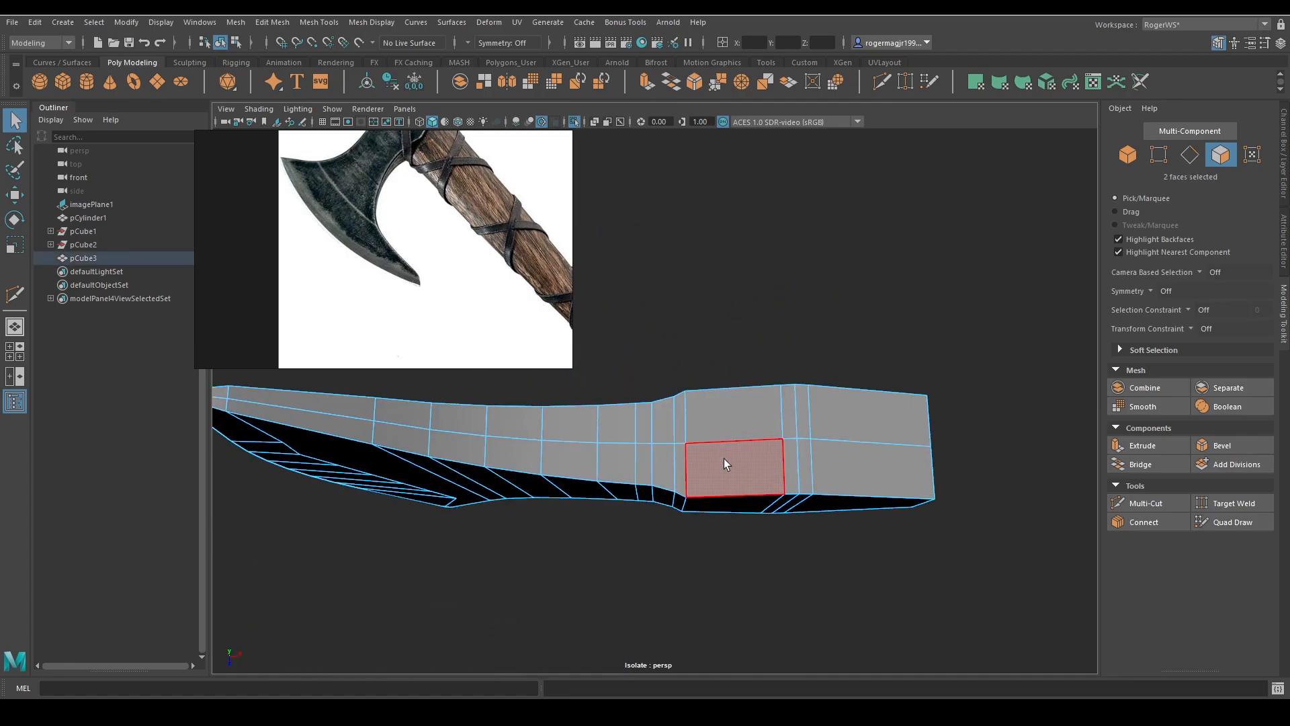
key(F10)
double_click(729, 435)
key(Delete)
Insert three evenly spaced lengthwise edge loops through the axe head's thickness with Multi-Cut, one of them central
click(1155, 503)
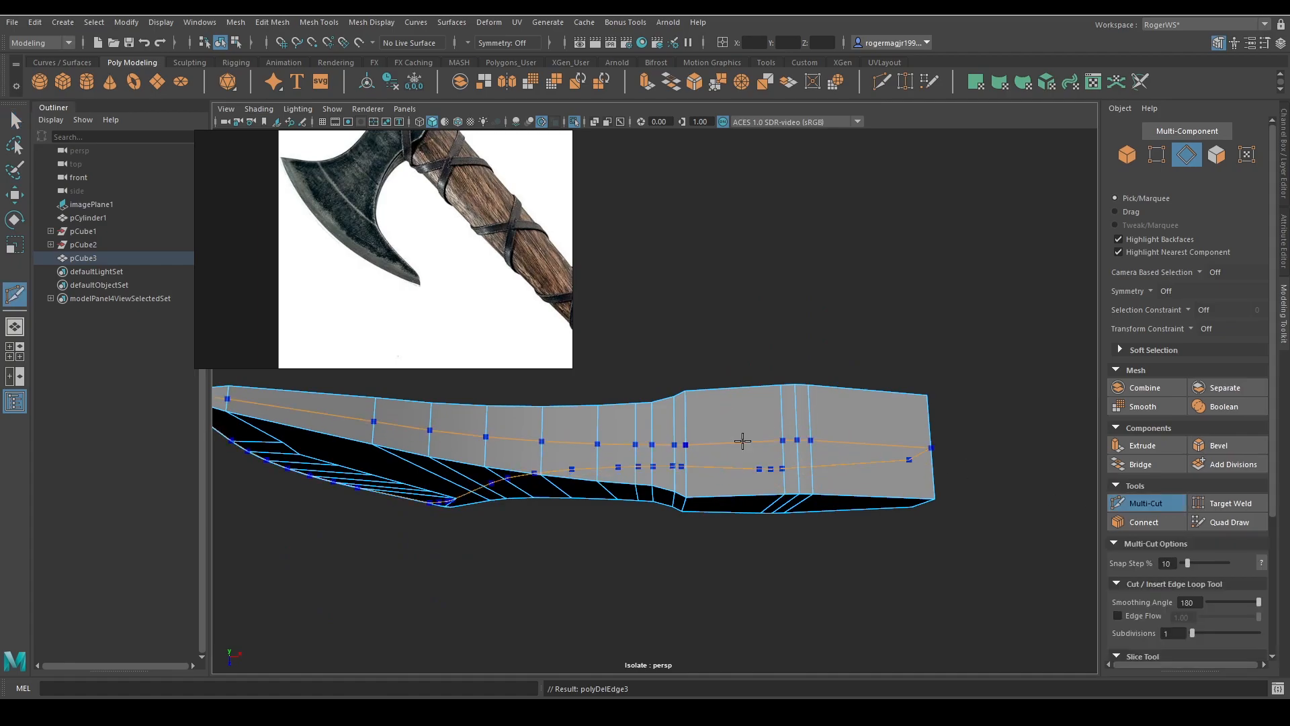
ctrl+click(786, 441)
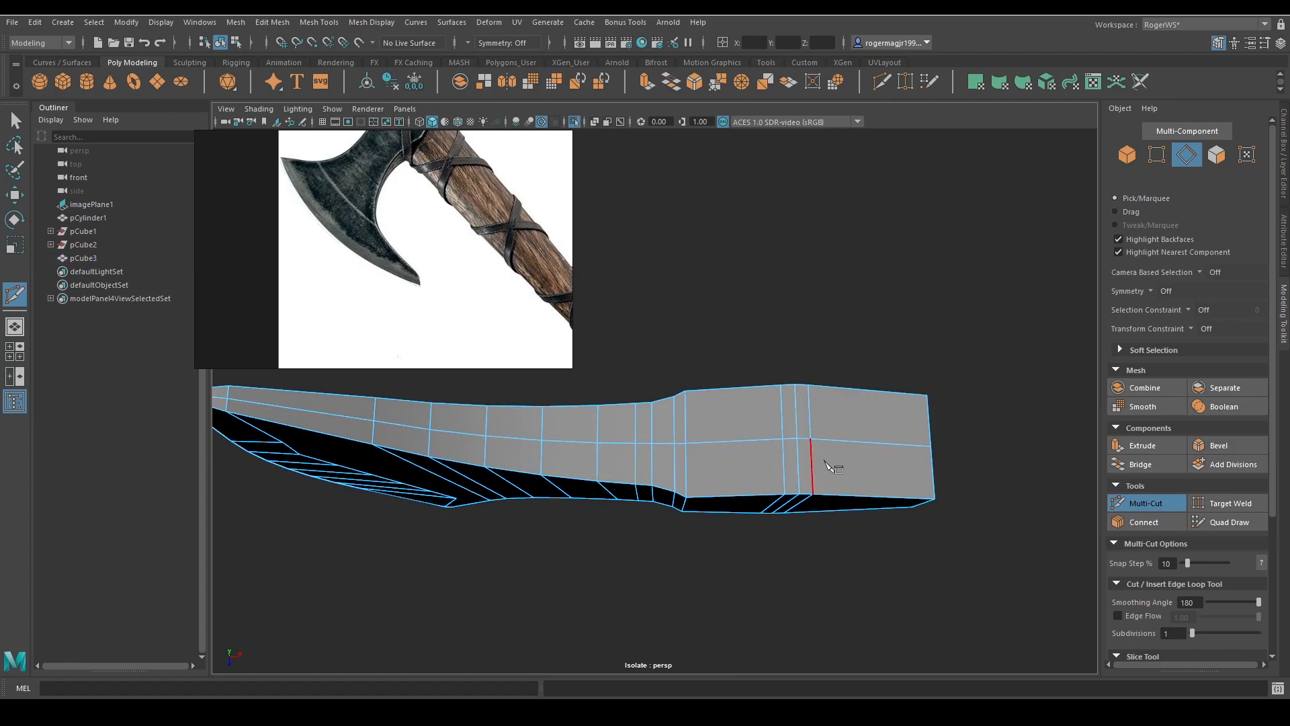
alt+drag(833, 467, 665, 478)
key(ctrl+z)
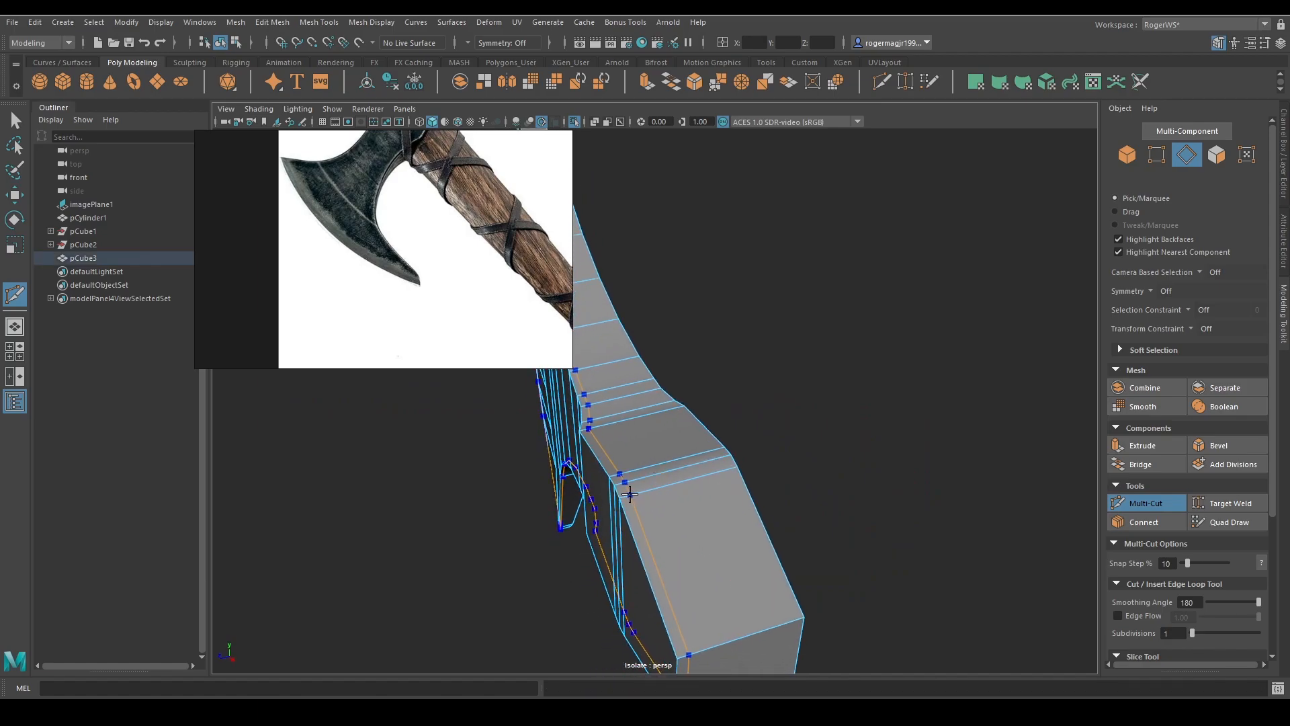
ctrl+middle_click(629, 495)
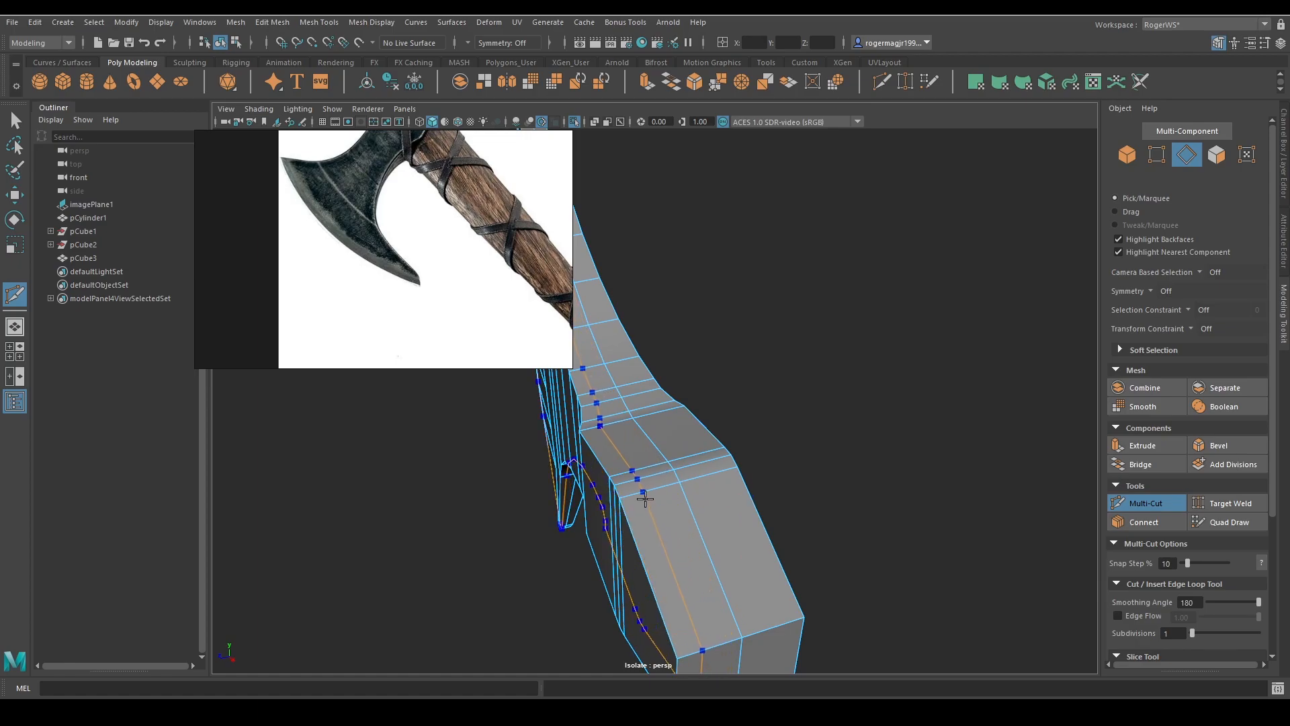
ctrl+middle_click(641, 479)
ctrl+middle_click(695, 472)
key(q)
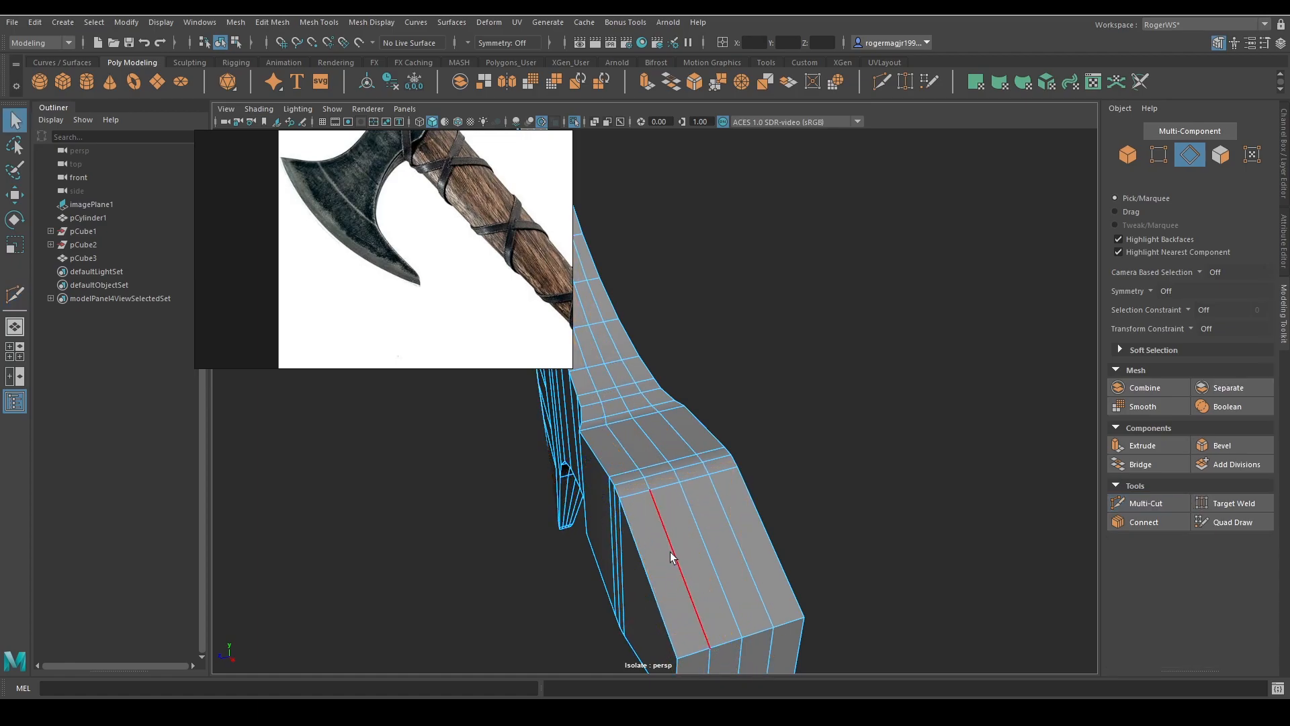
Remove the two outer lengthwise edge loops and delete the faces on one side of the axe head's centre line
key(ctrl+Delete)
scroll(689, 532, down, 3)
right_drag(705, 488, 715, 525)
click(709, 498)
shift+double_click(679, 448)
key(Delete)
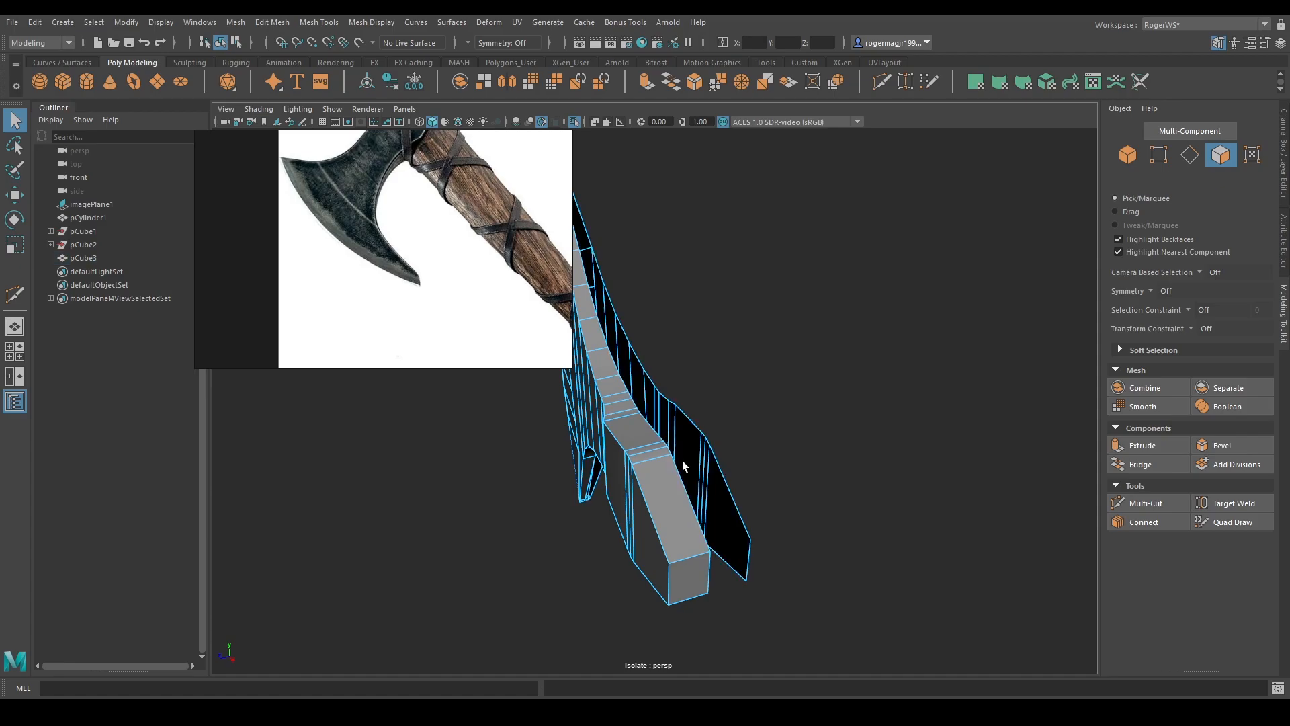
double_click(689, 440)
key(Delete)
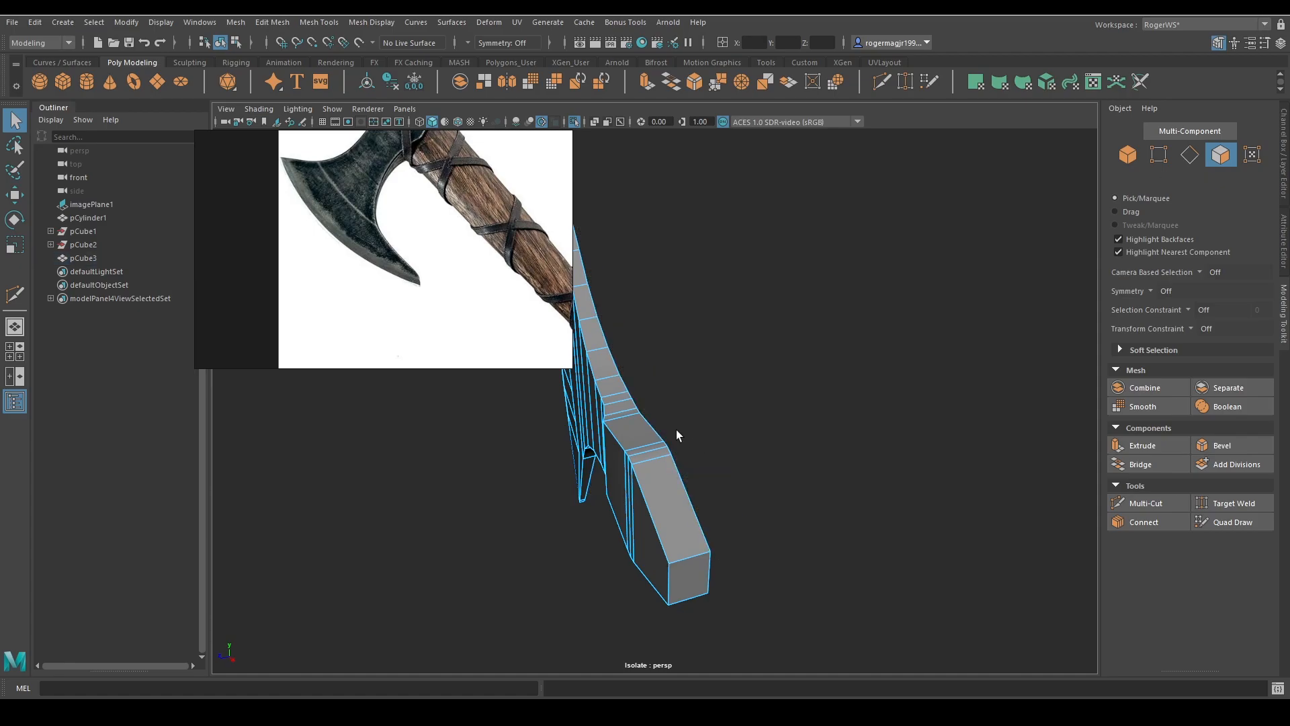
Slide the blade strip's uppermost crosswise edge toward the upper tip and its lowest crosswise edge toward the lower tip
alt+drag(676, 429, 783, 412)
scroll(763, 446, up, 5)
alt+drag(712, 433, 692, 452)
scroll(725, 437, up, 2)
right_drag(724, 437, 726, 370)
click(726, 374)
scroll(692, 446, down, 2)
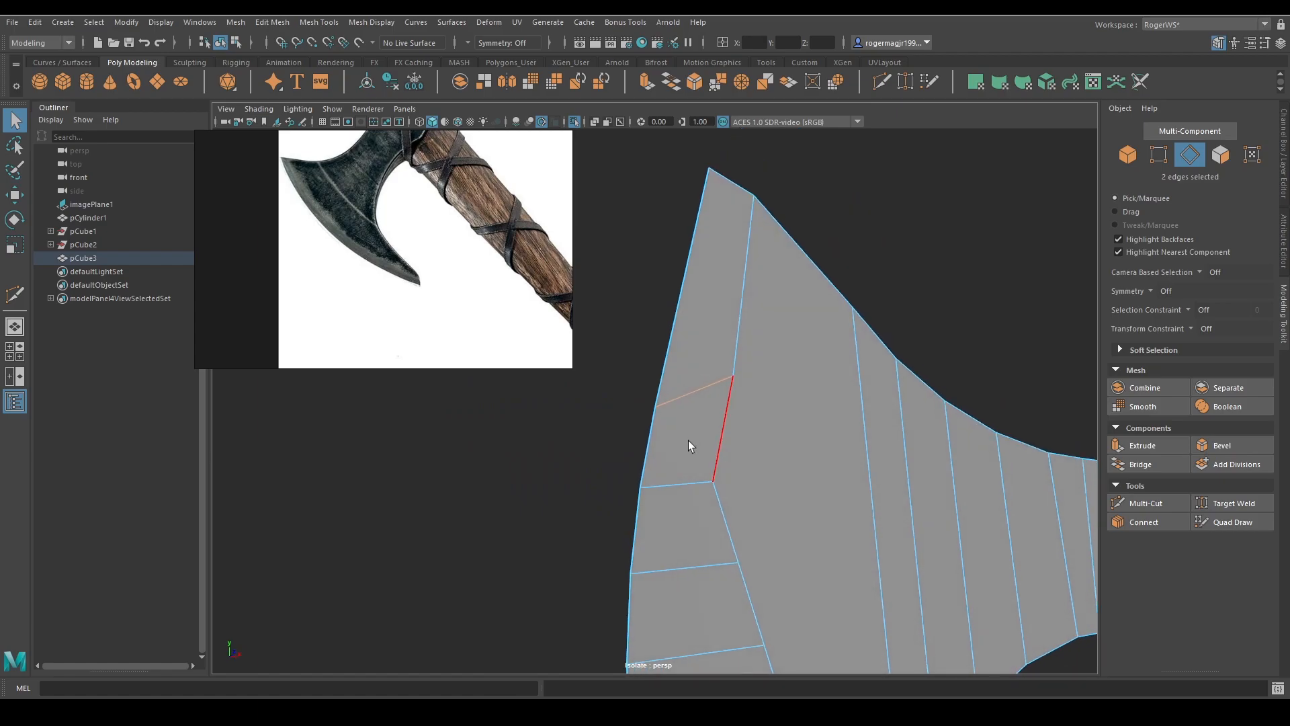
key(r)
key(w)
shift+middle_drag(689, 390, 696, 328)
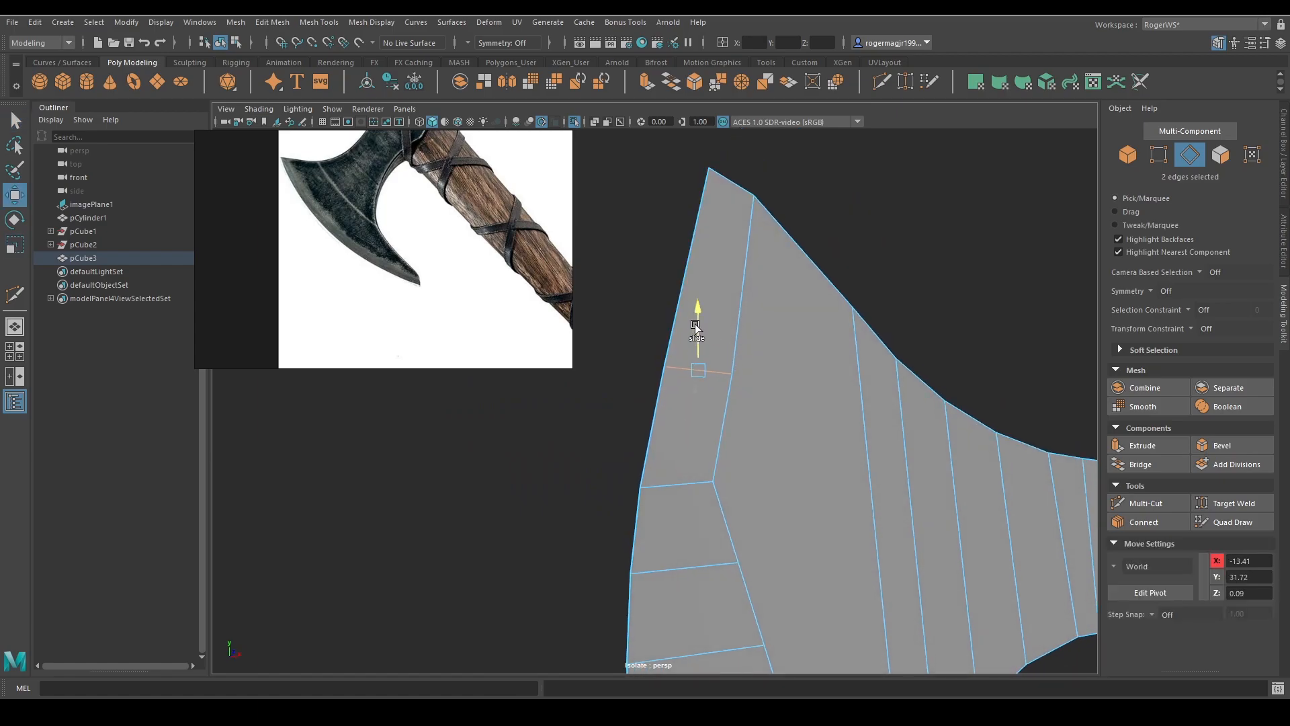
scroll(704, 344, down, 3)
scroll(706, 294, up, 3)
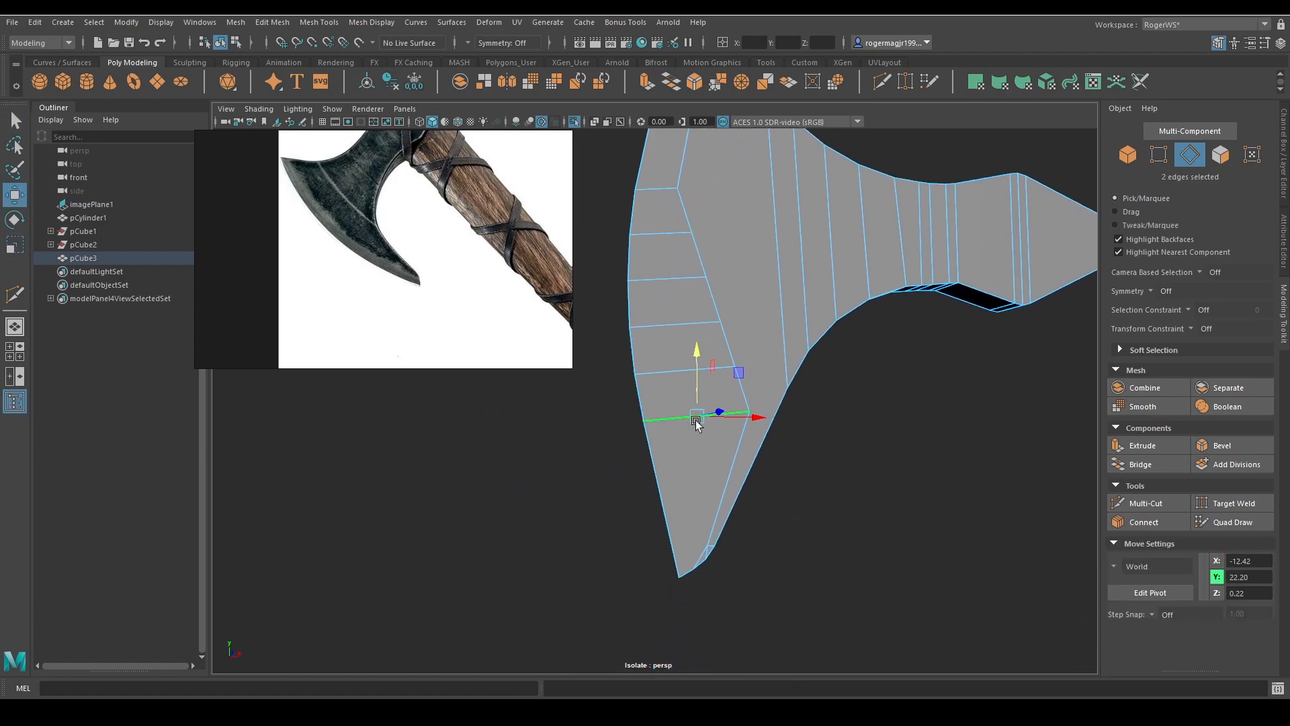
key(r)
key(w)
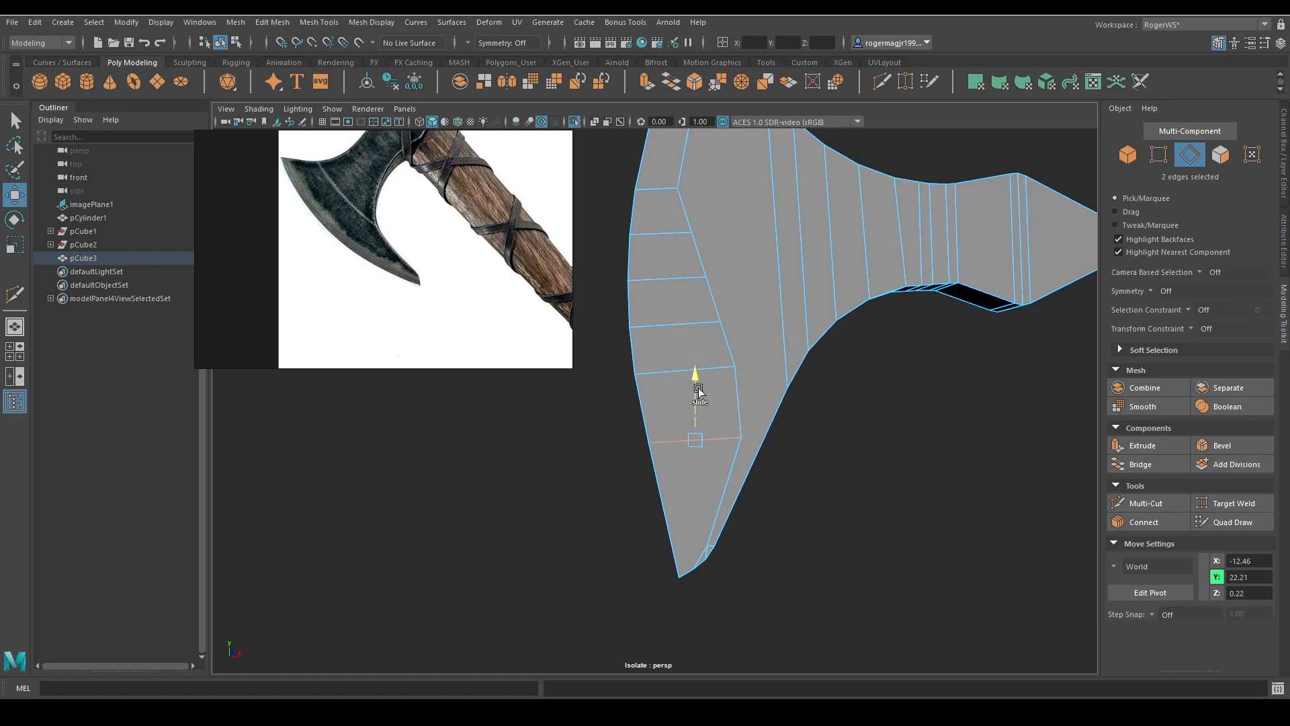
Apply Edit Edge Flow one by one to the crosswise edges in the strip along the cutting edge
alt+drag(710, 454, 721, 352)
key(q)
double_click(671, 354)
scroll(672, 352, up, 1)
scroll(671, 352, down, 3)
shift+right_drag(720, 299, 700, 429)
double_click(669, 362)
key(g)
double_click(655, 330)
key(g)
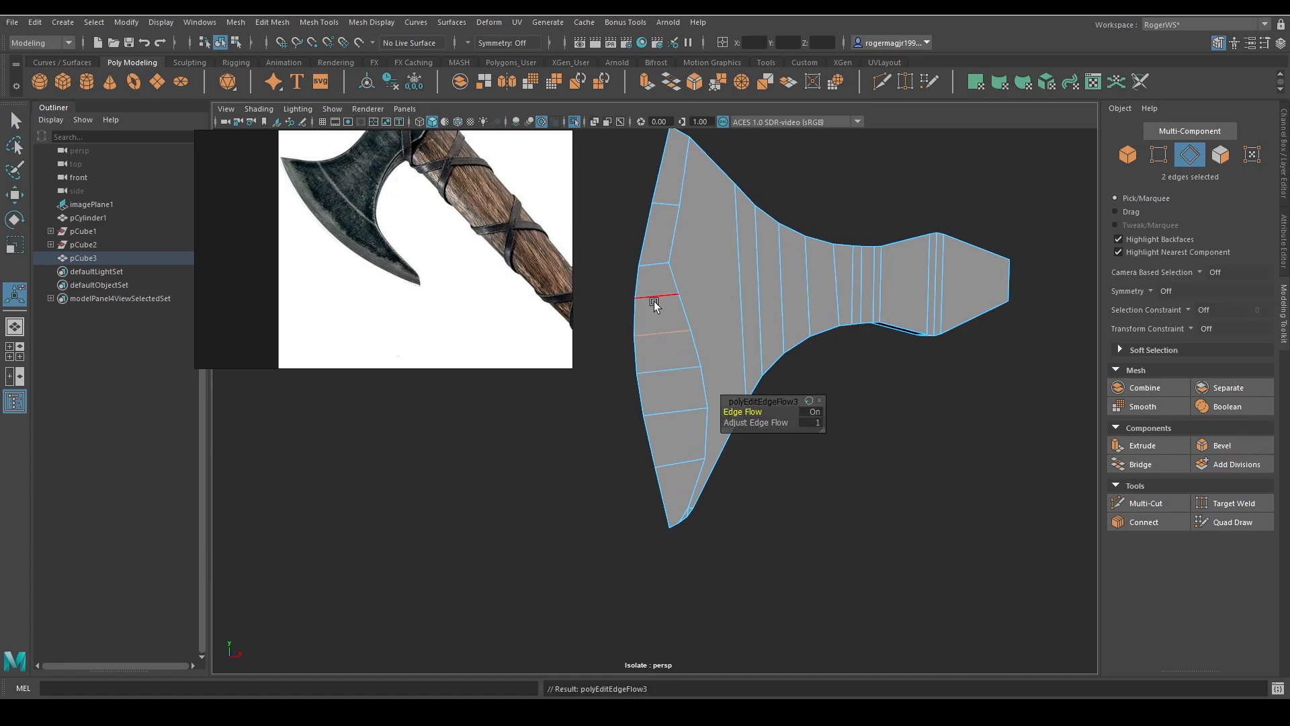
double_click(655, 298)
key(g)
double_click(656, 275)
key(g)
Check the blade strip's lower crosswise edge, then reapply Edit Edge Flow to the crosswise edges above it
click(675, 410)
alt+drag(676, 412, 711, 418)
scroll(627, 391, up, 6)
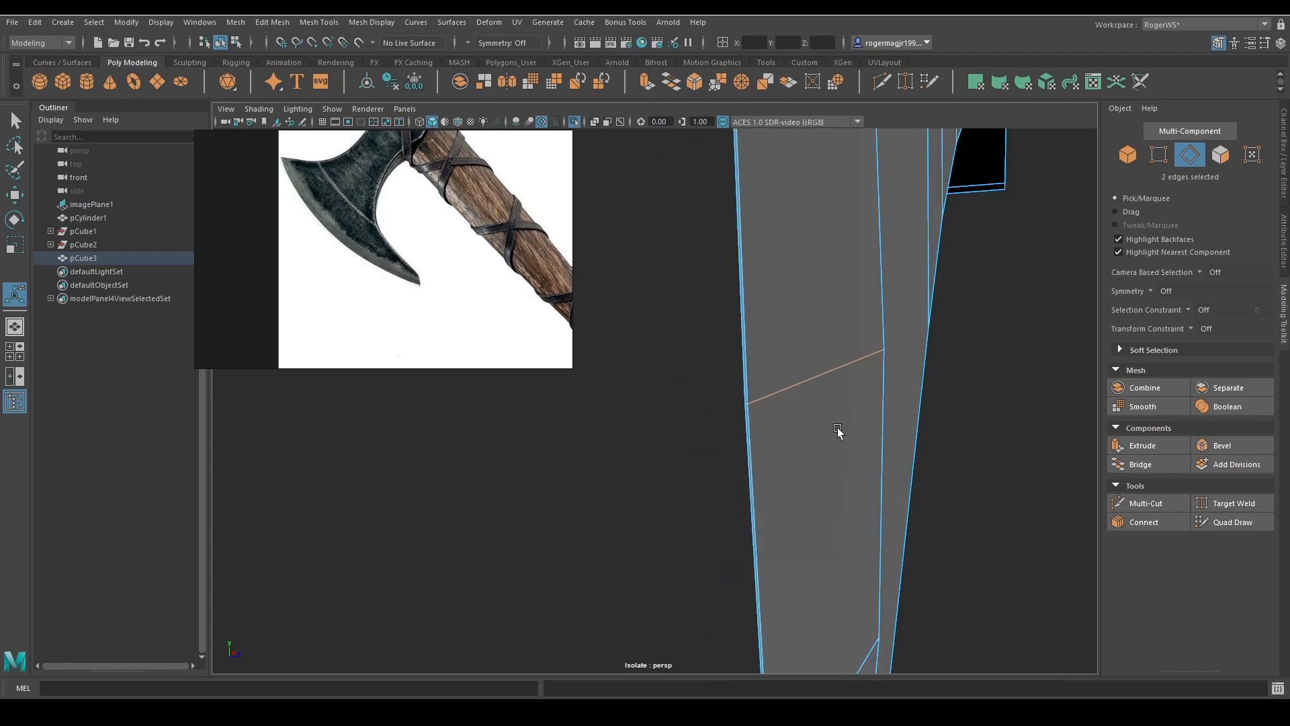
alt+drag(837, 427, 697, 424)
scroll(692, 410, down, 5)
shift+right_drag(696, 357, 669, 495)
scroll(673, 360, down, 3)
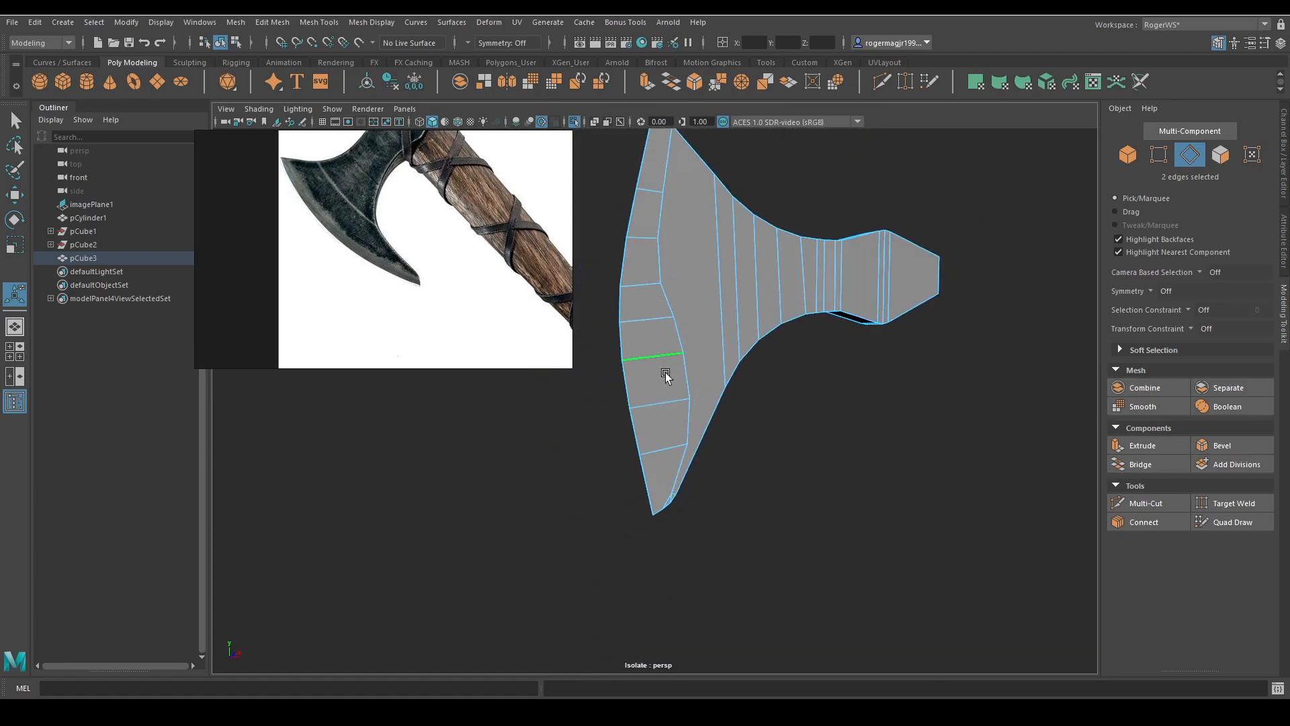
key(g)
double_click(639, 321)
key(g)
double_click(642, 283)
key(g)
double_click(639, 240)
alt+drag(665, 347, 711, 368)
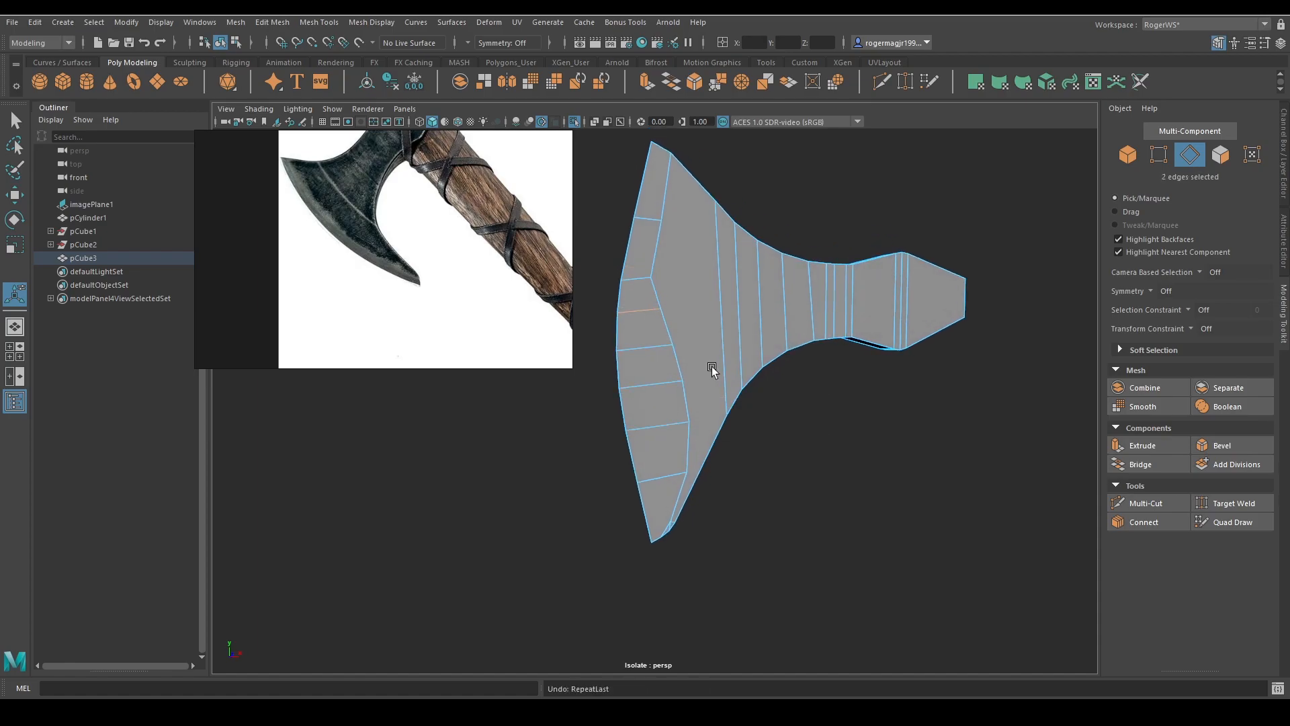
Undo the edge flow adjustments and the slides of the blade strip's crosswise edges
key(ctrl+z)
key(ctrl+z)
key(ctrl+z)
key(ctrl+z)
key(ctrl+z)
key(ctrl+z)
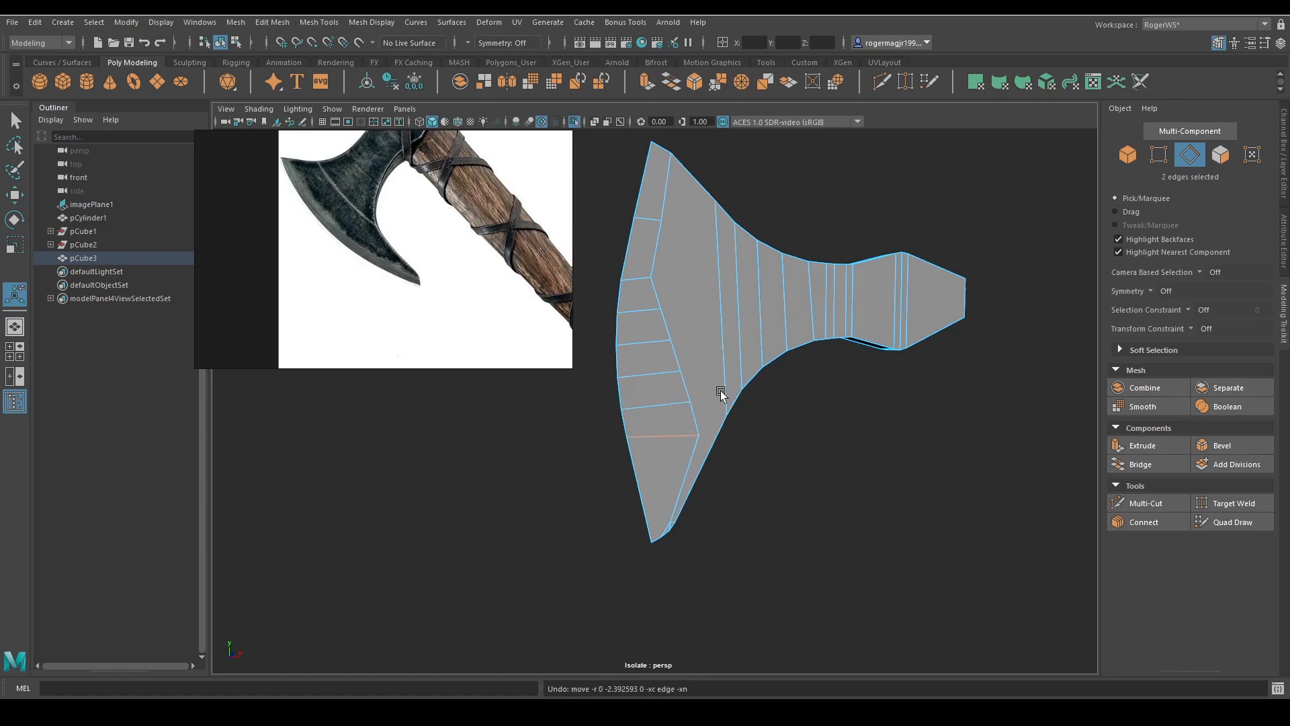
key(ctrl+z)
key(ctrl+z)
key(ctrl+z)
key(ctrl+z)
key(ctrl+z)
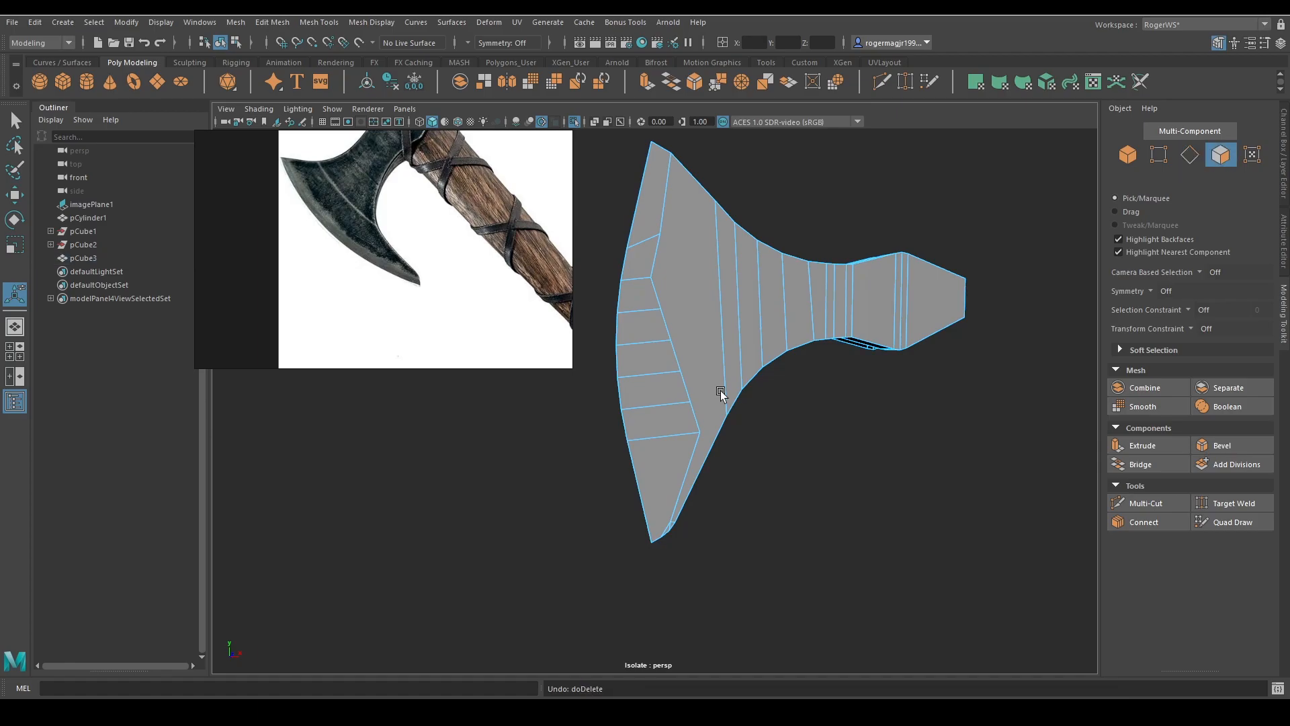
Undo the axe head's halving and isolation, continuing back past the move of the inner line's upper vertex
key(ctrl+z)
key(ctrl+z)
key(ctrl+z)
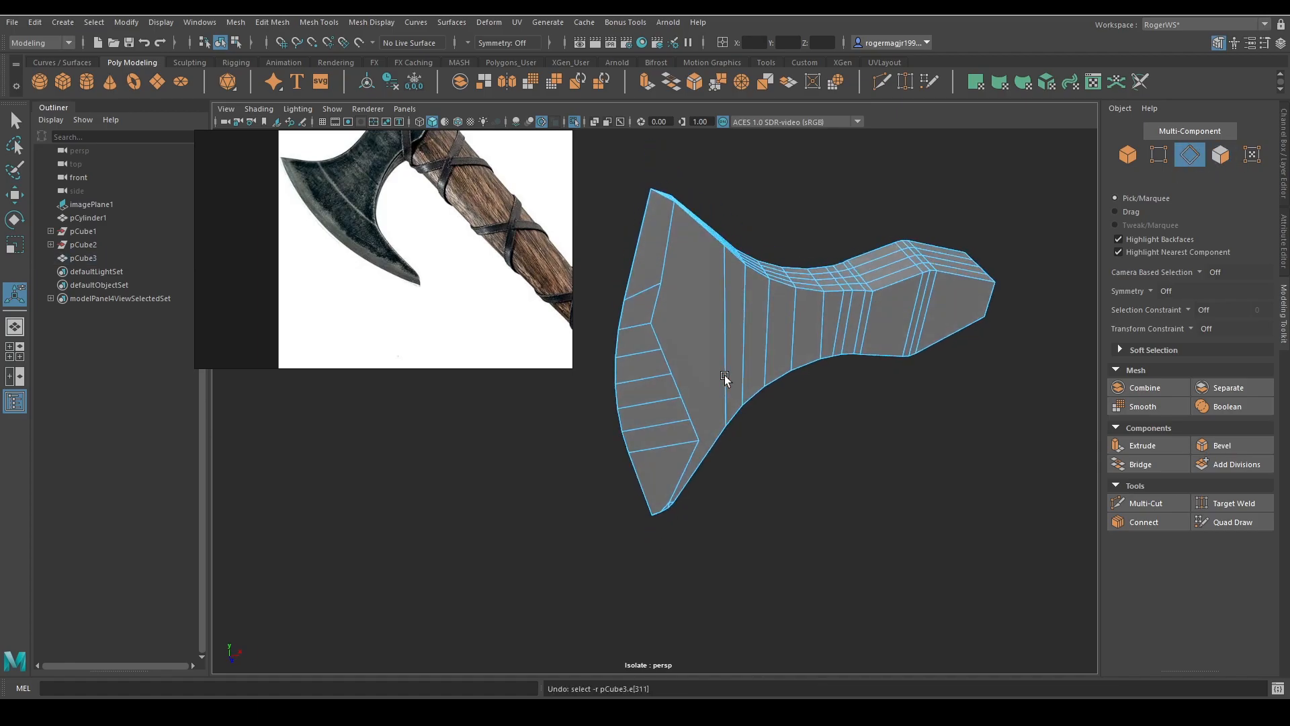
key(ctrl+z)
key(ctrl+z)
key(ctrl+z)
key(ctrl+z)
key(ctrl+z)
key(ctrl+z)
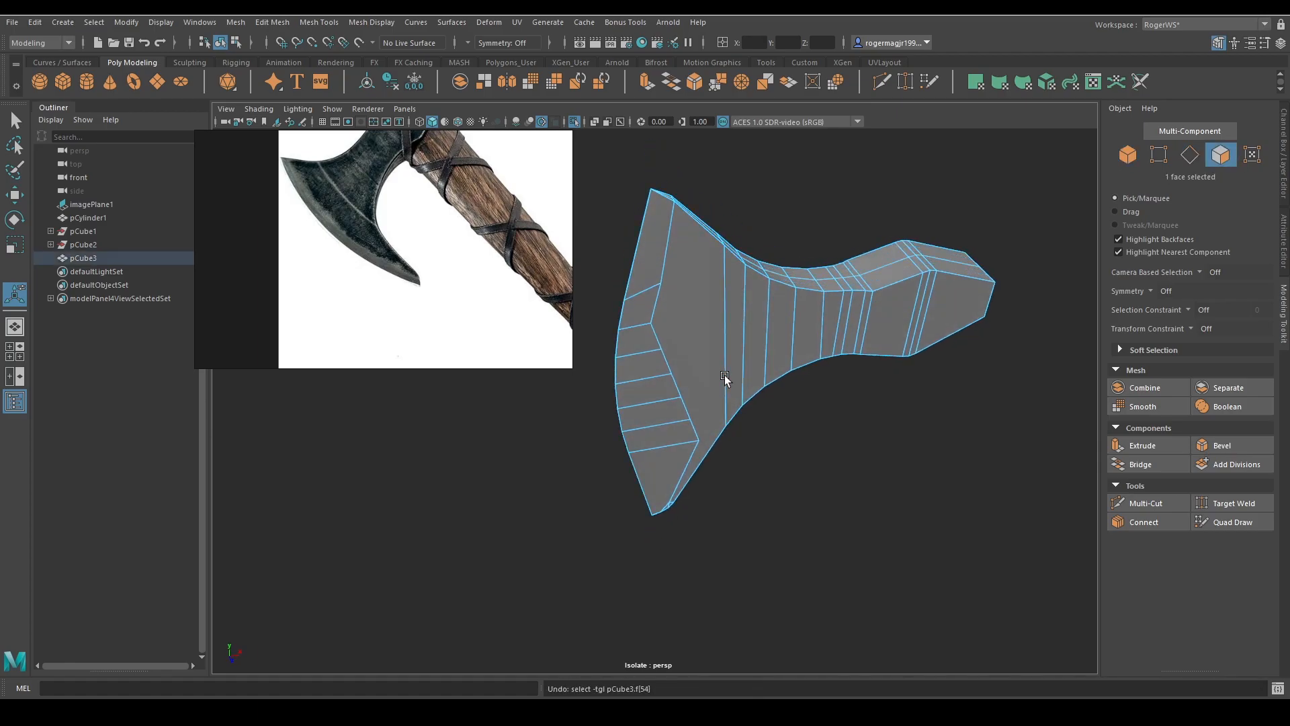
key(ctrl+z)
key(ctrl+z)
key(ctrl+z)
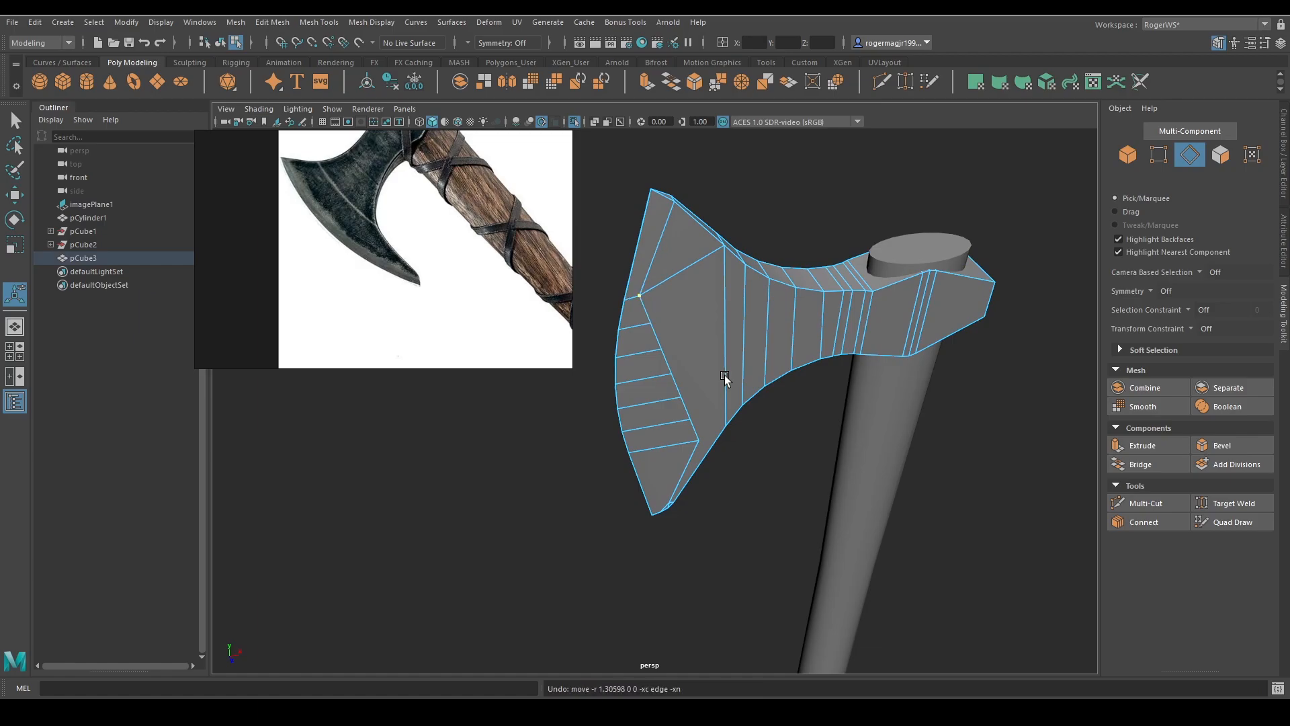
Undo the blade's slanted edge removal, bevel and outward vertex moves until the cutting edge is straight again
key(ctrl+z)
key(ctrl+z)
key(ctrl+z)
key(ctrl+z)
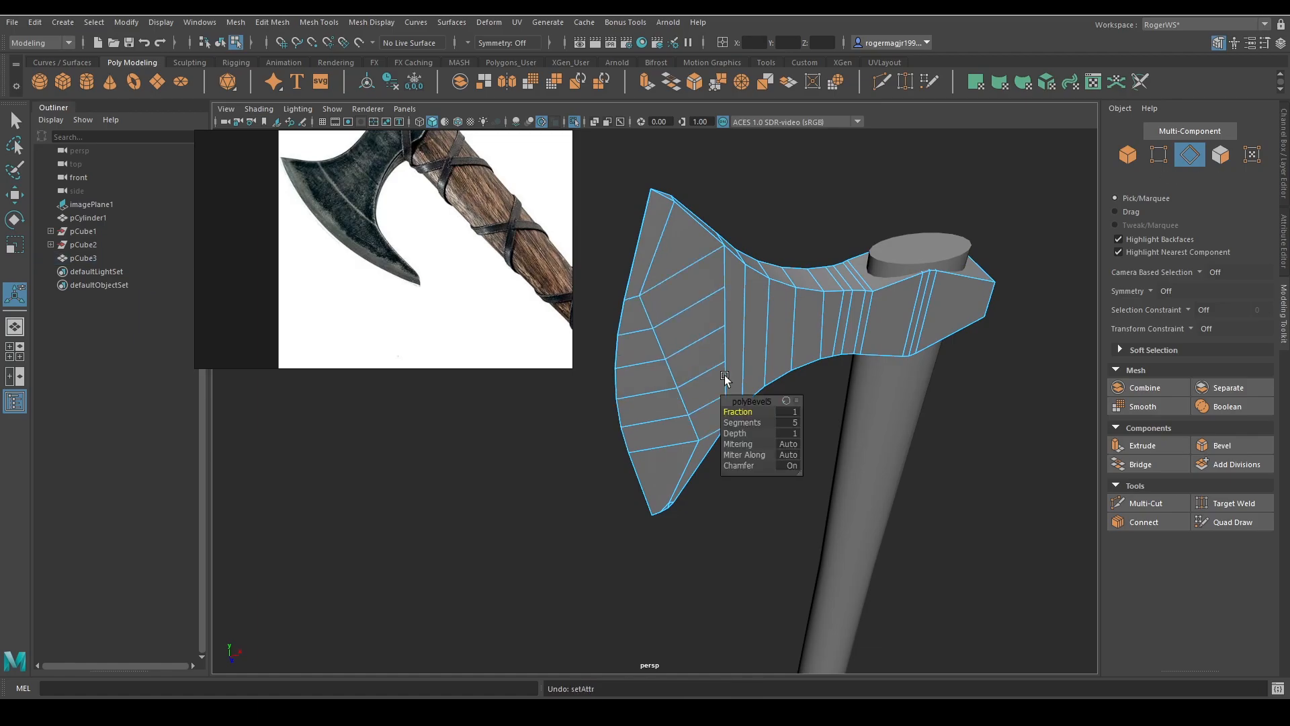
key(ctrl+z)
key(ctrl+z)
key(ctrl+z)
key(ctrl+z)
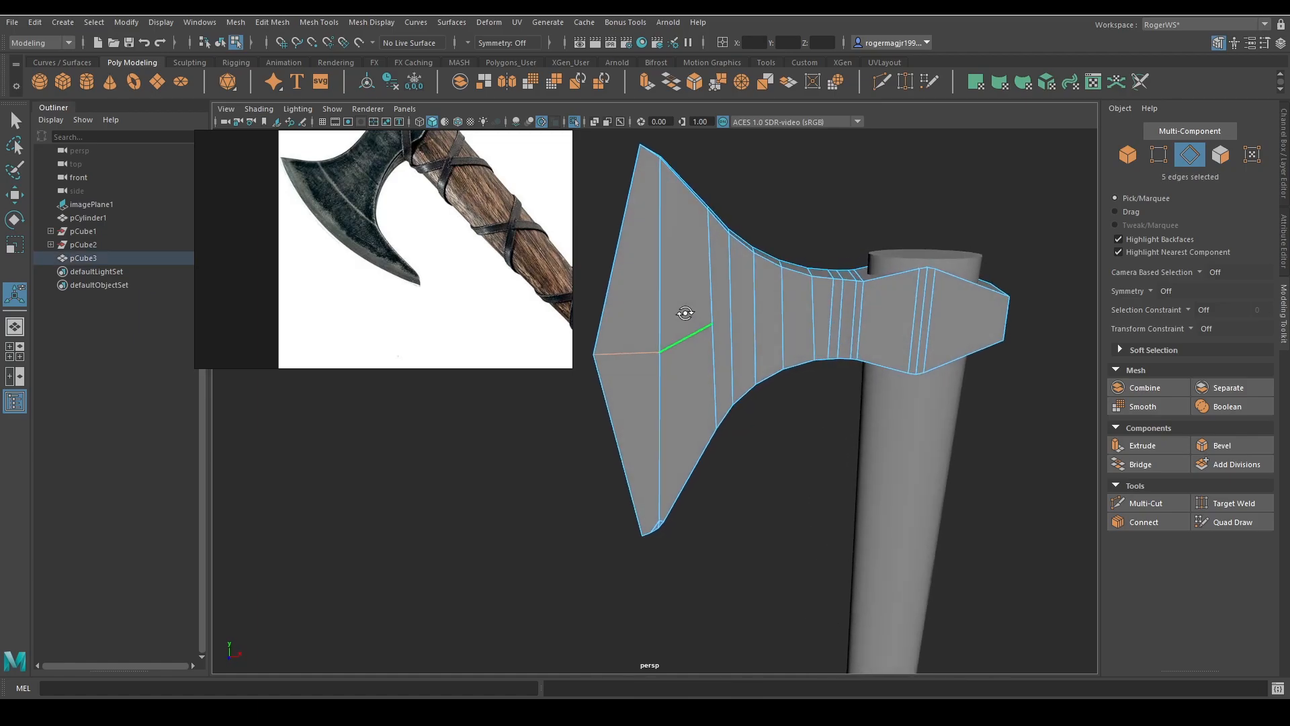
key(ctrl+z)
key(ctrl+z)
key(ctrl+z)
key(ctrl+z)
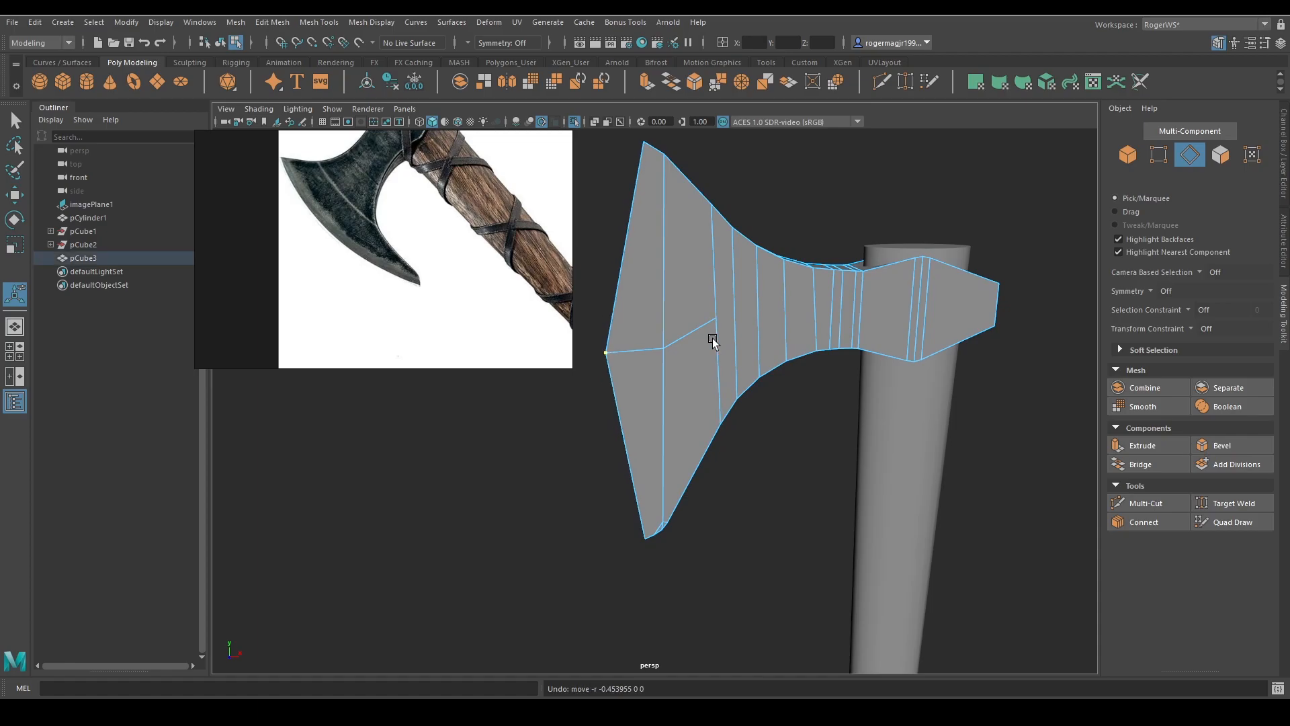
Delete the strip of rim faces on one side of the axe head's lengthwise central edge loop
scroll(418, 276, up, 2)
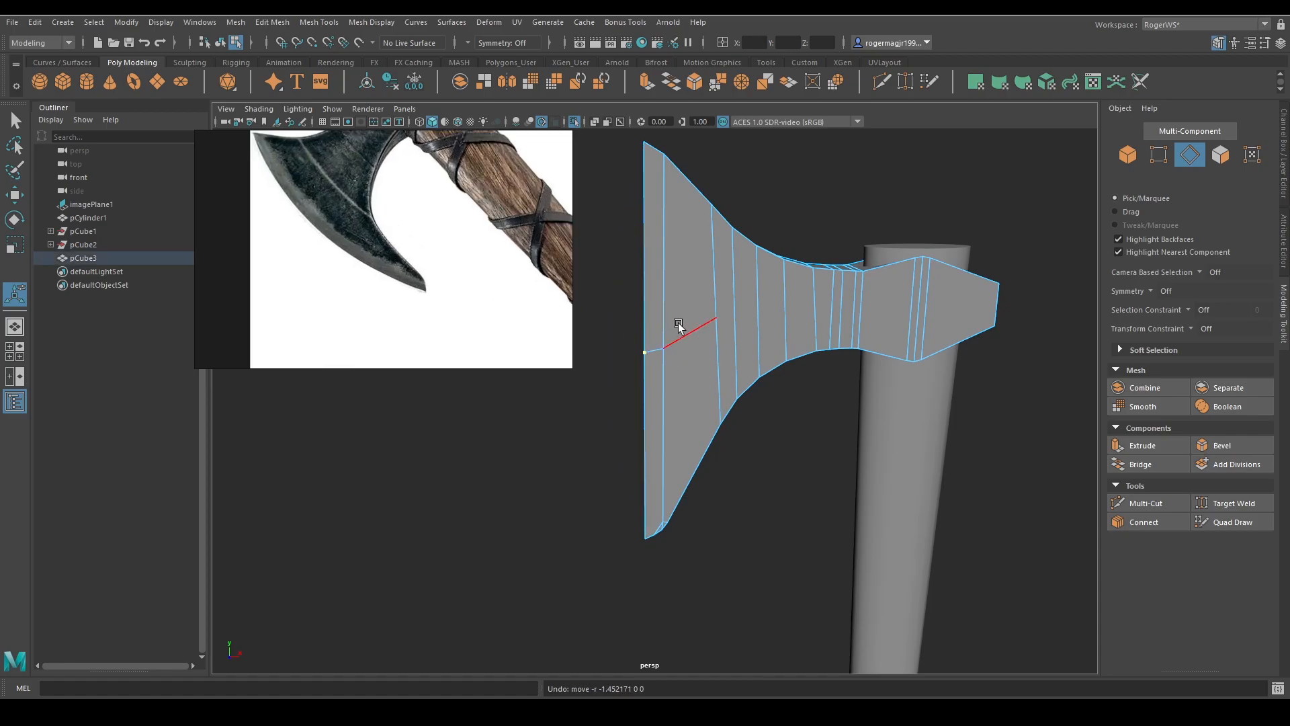
right_drag(678, 323, 616, 305)
drag(616, 305, 685, 413)
key(w)
shift+right_click(732, 401)
key(q)
key(F7)
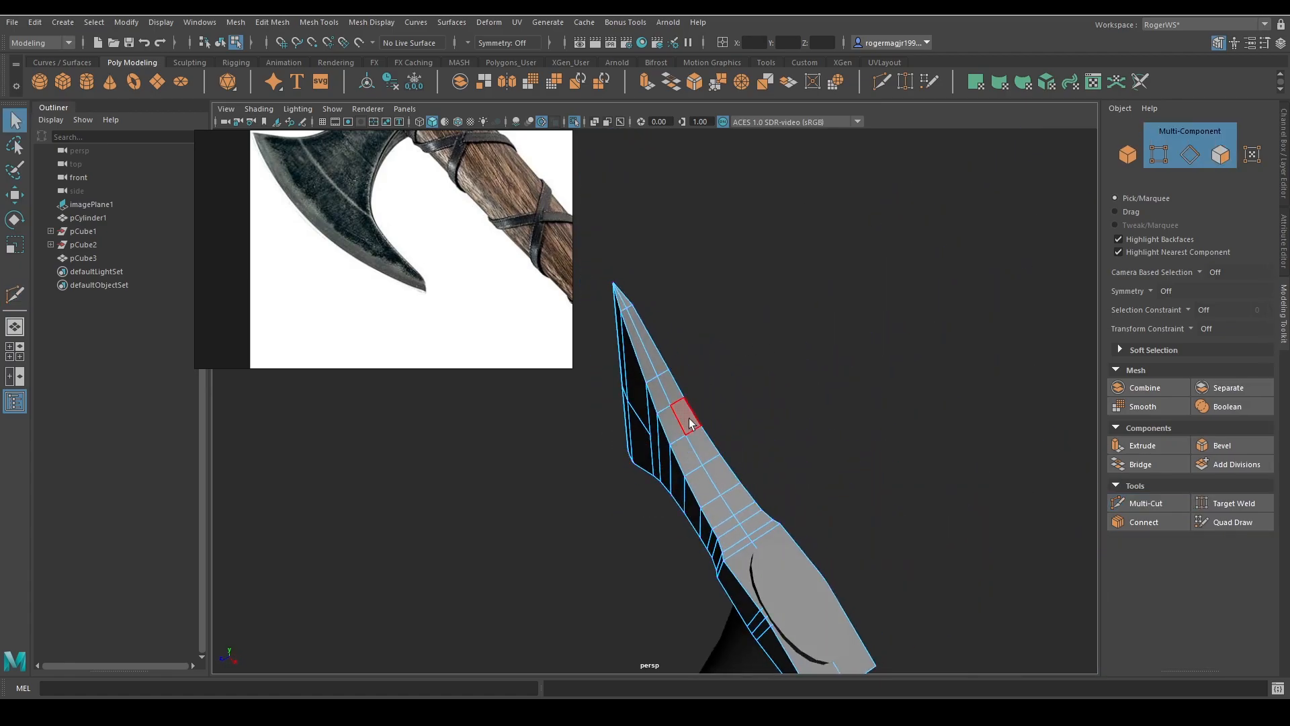
click(688, 418)
shift+double_click(707, 445)
key(Delete)
Delete the remaining flat side faces beyond the removed rim strip, leaving only half of the axe head
double_click(755, 495)
key(ctrl+z)
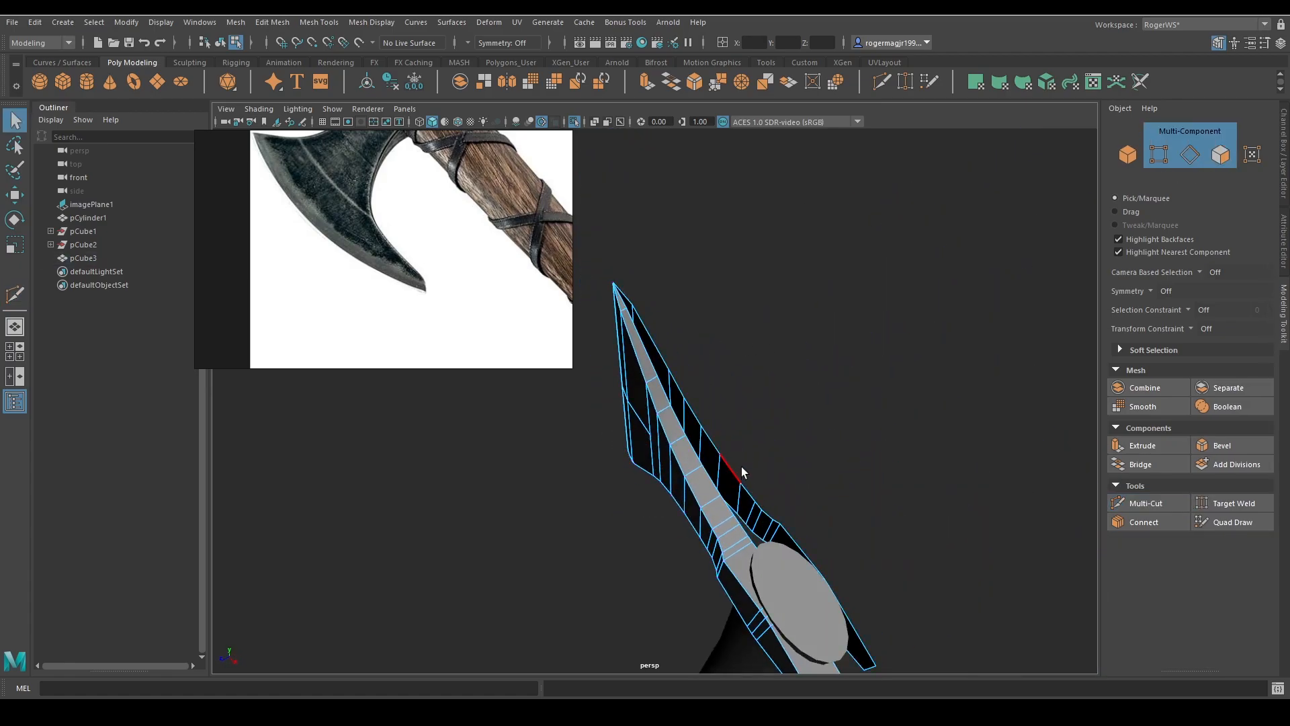
key(ctrl+z)
key(F11)
double_click(727, 476)
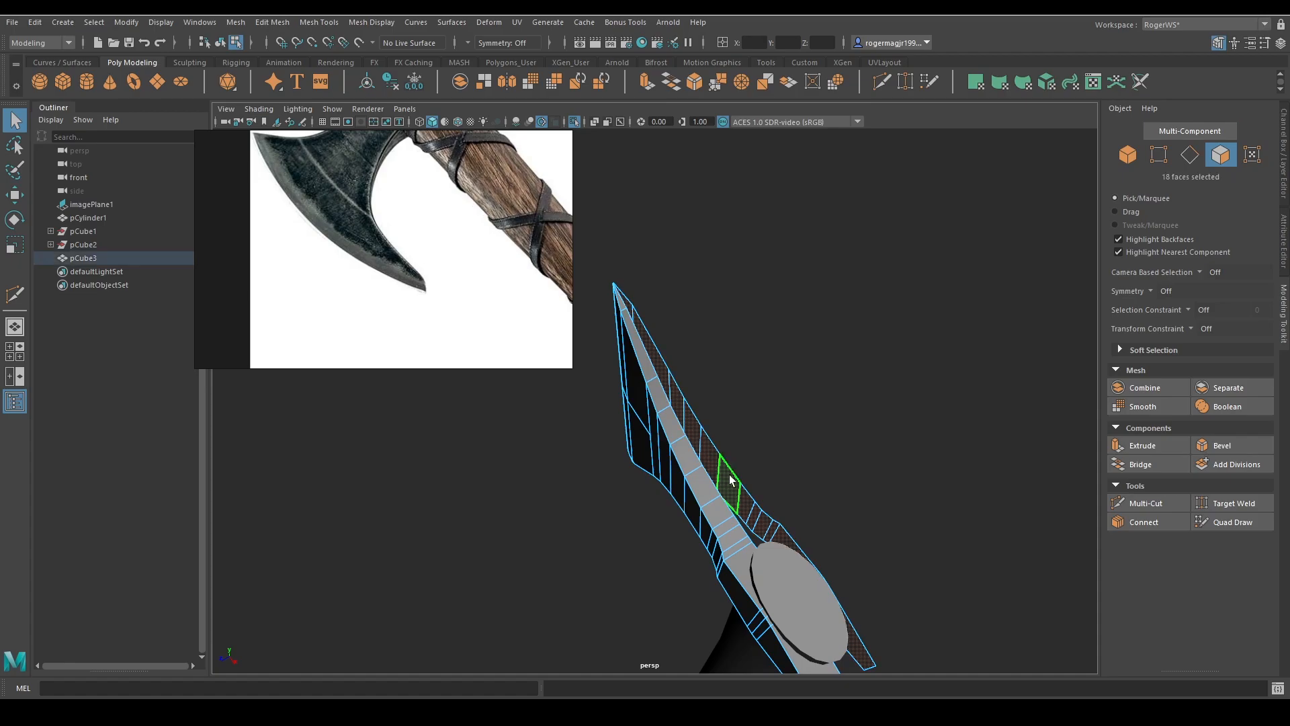
key(Delete)
Move the middle vertices of the cutting edge and the inner blade line outward along X to form a point
alt+drag(673, 399, 723, 297)
scroll(723, 297, up, 5)
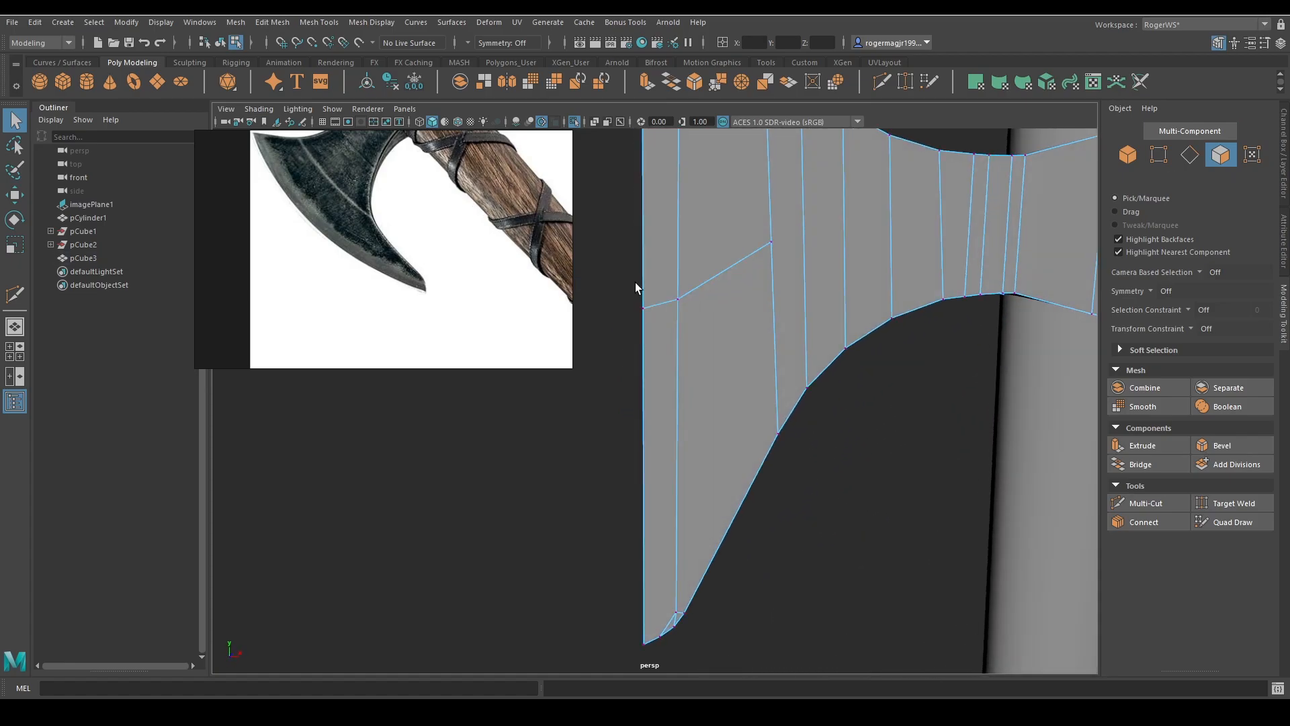
key(F9)
drag(634, 288, 680, 325)
scroll(680, 325, down, 5)
key(w)
drag(719, 377, 675, 378)
Bevel the crosswise edges through the middle of the blade with a fraction of 1 and 8 segments
key(q)
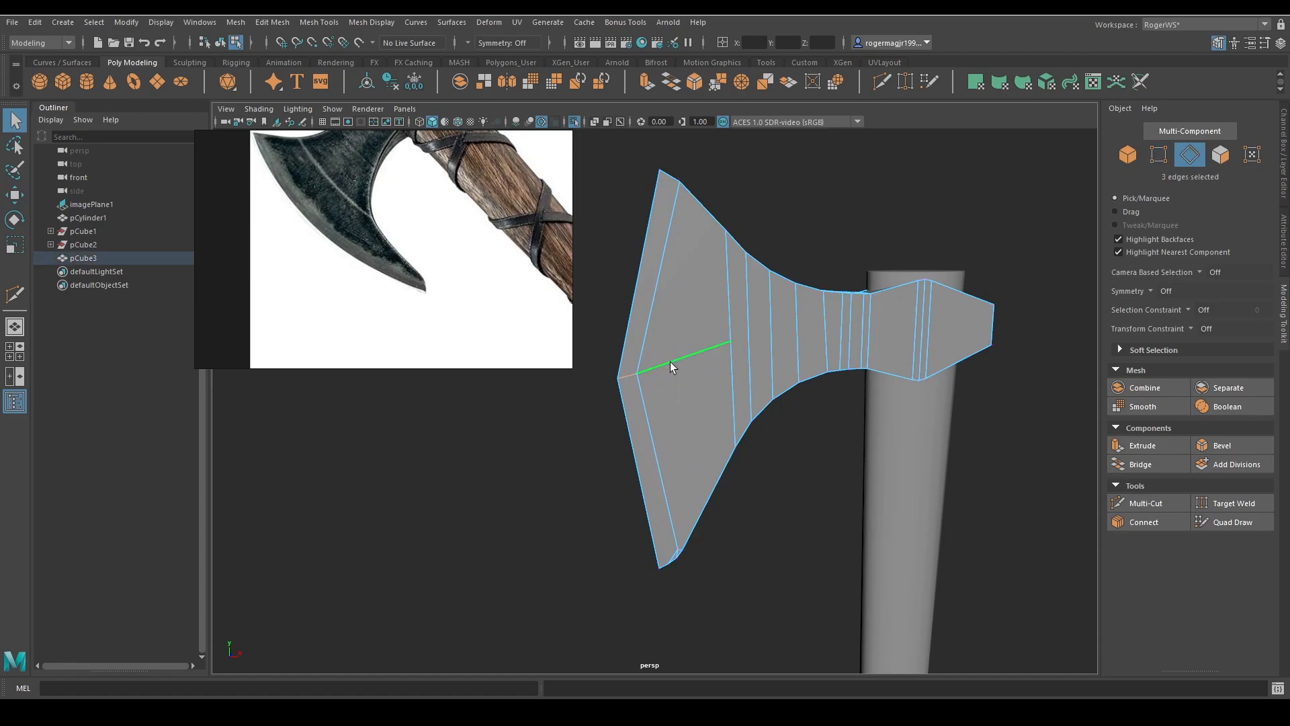
key(ctrl+b)
key(ctrl+z)
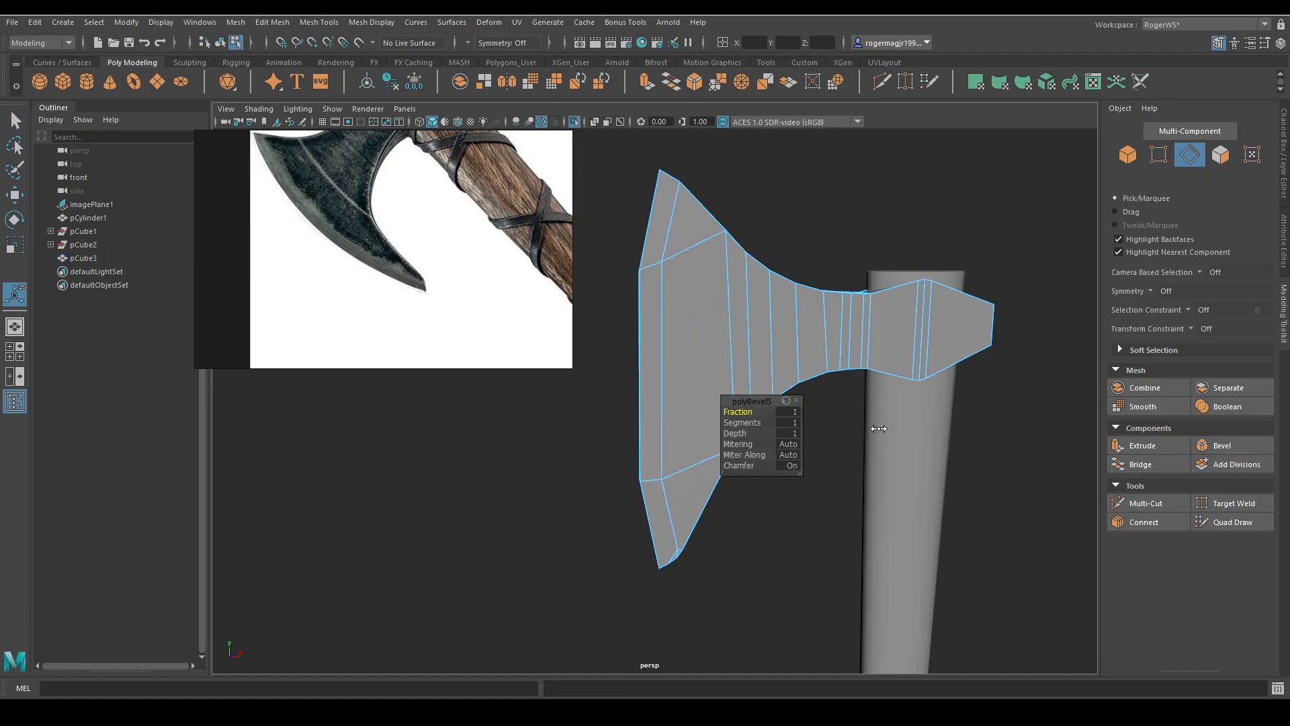
drag(731, 405, 989, 456)
drag(775, 424, 1218, 505)
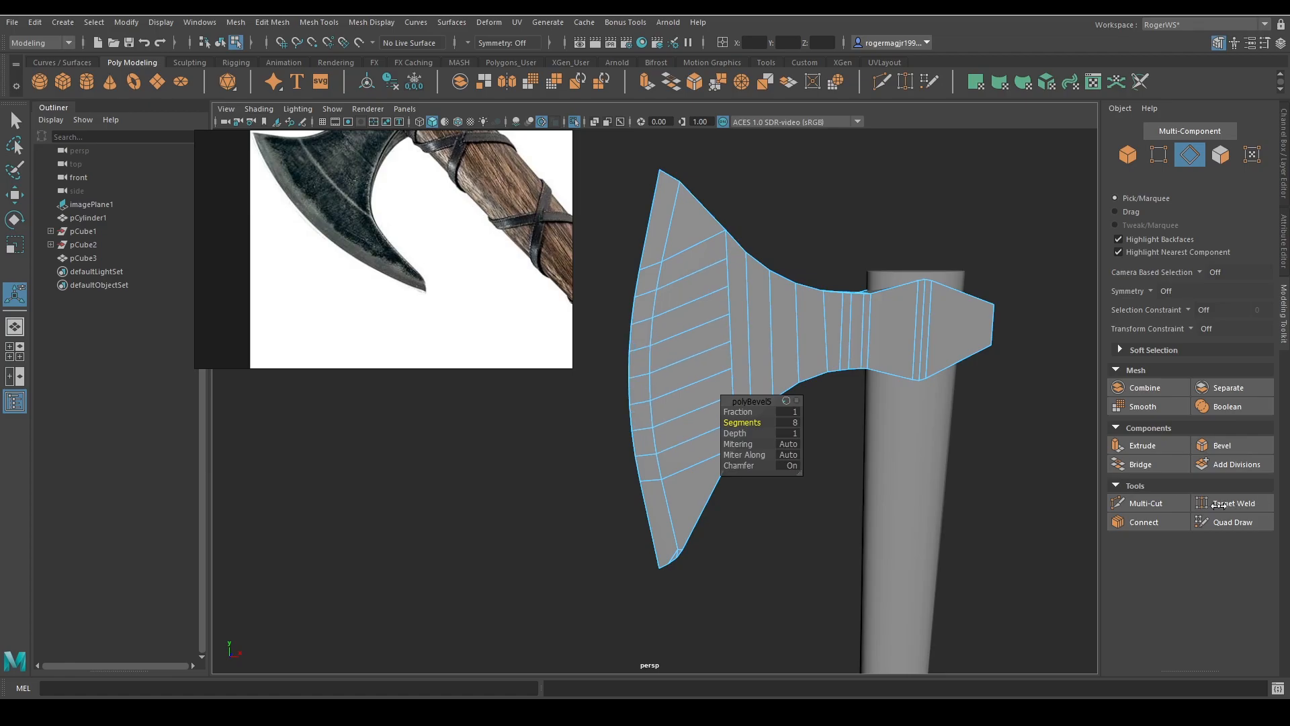
scroll(809, 368, down, 5)
scroll(809, 369, up, 5)
mouse_move(700, 382)
alt+mouse_down()
mouse_move(688, 383)
mouse_move(710, 373)
mouse_move(697, 377)
alt+mouse_up()
Remove the nine slanted edges between the blade's curved inner line and the vertical edge at the neck's start
key(q)
scroll(671, 280, up, 3)
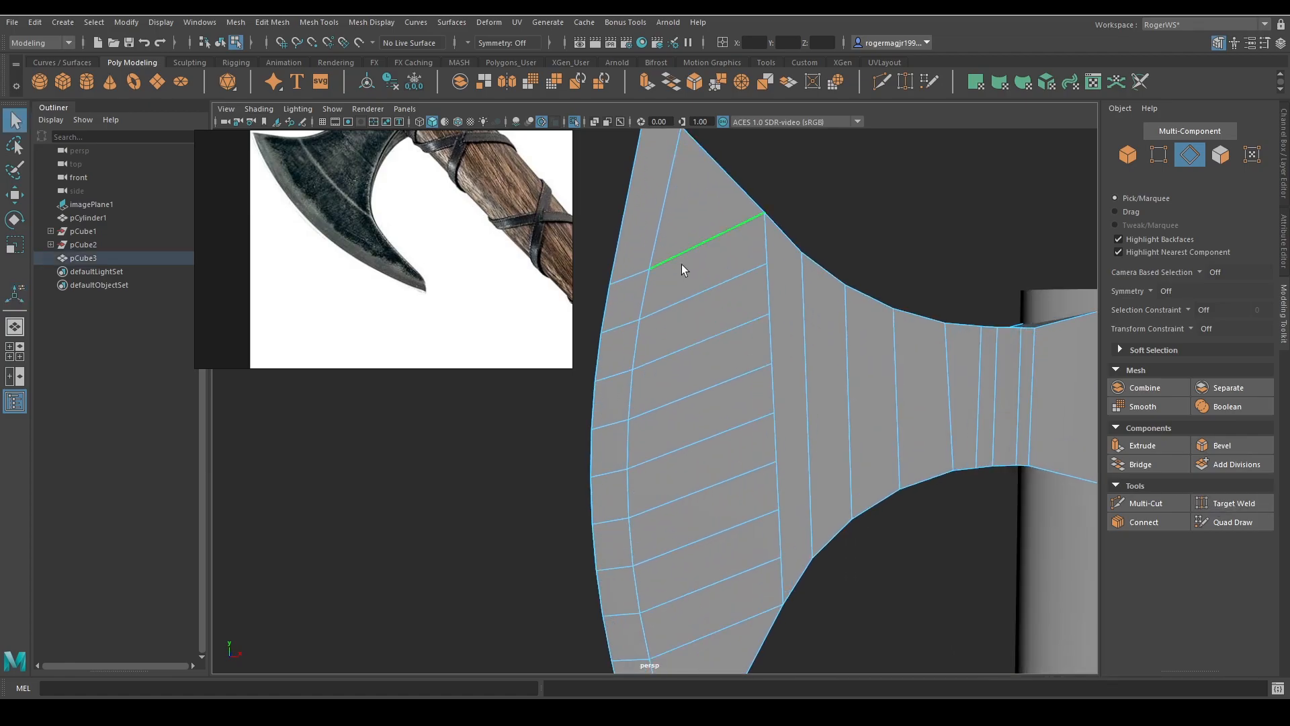
drag(681, 269, 720, 622)
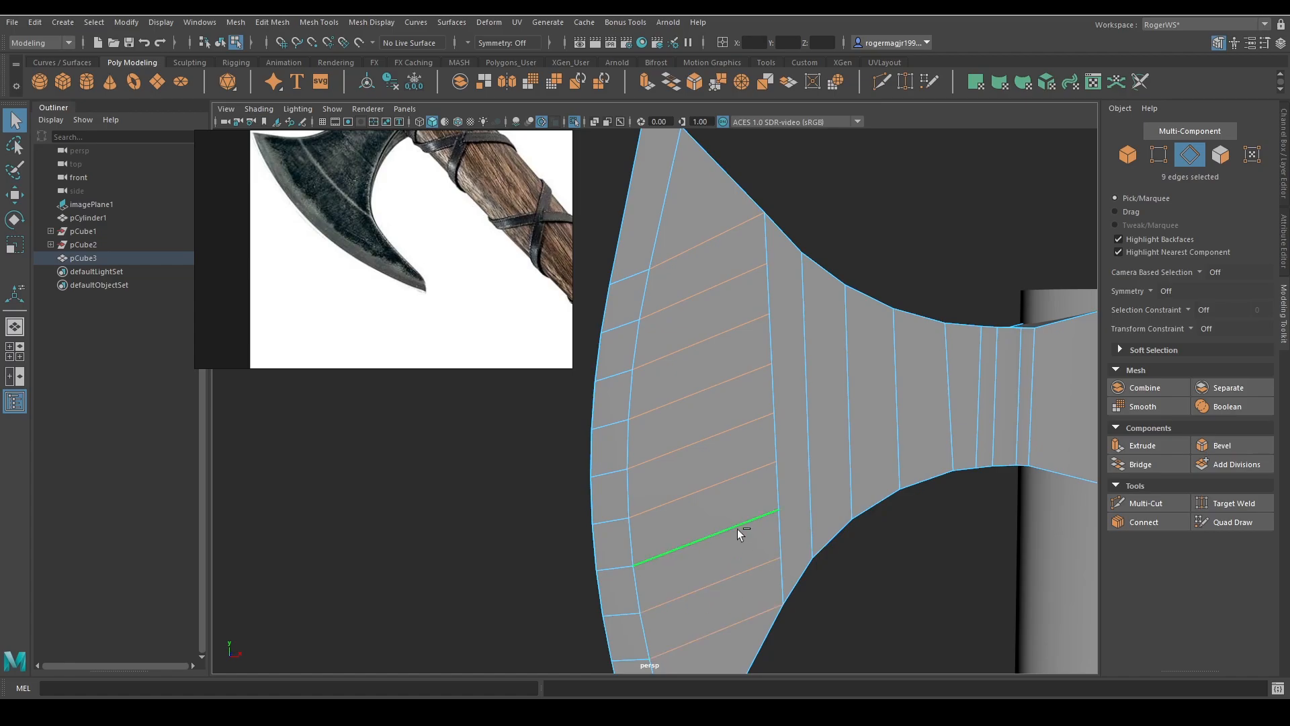
alt+drag(720, 455, 650, 345)
Flatten the uppermost and lowermost crosswise edges of the blade's cutting strip by scaling them along Y
click(631, 258)
key(r)
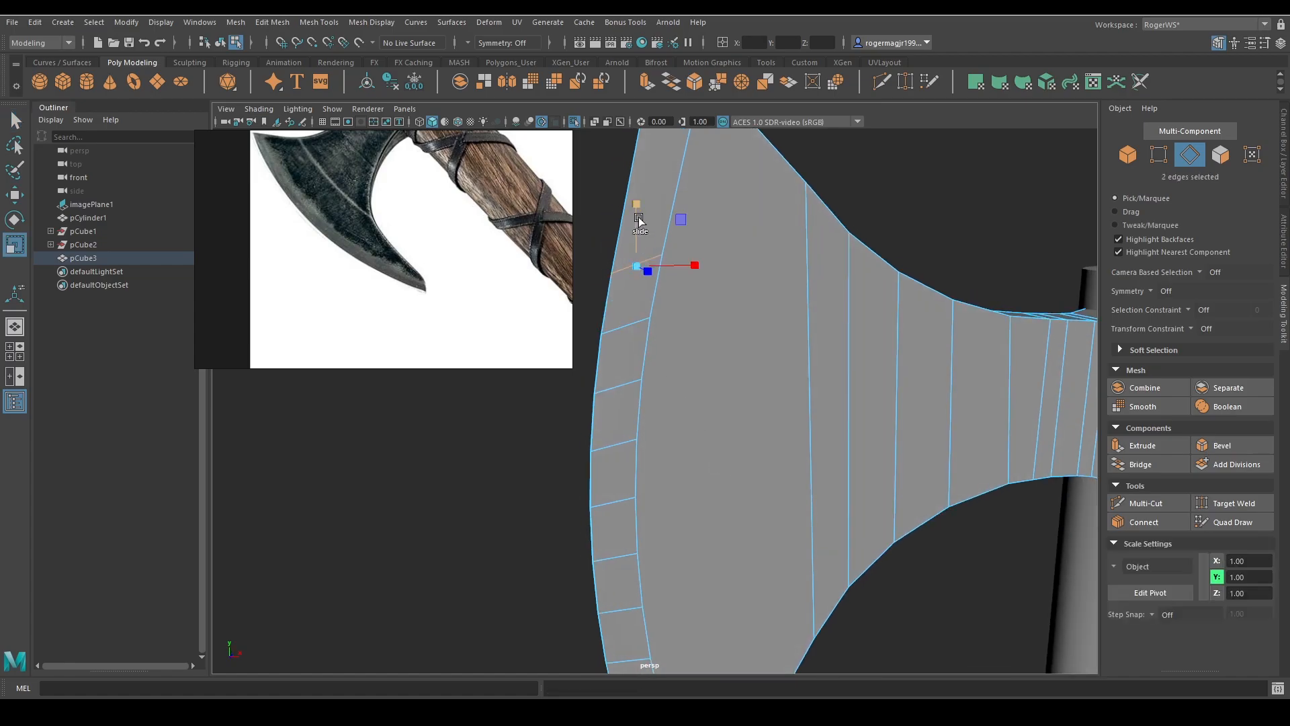
scroll(661, 333, down, 3)
key(w)
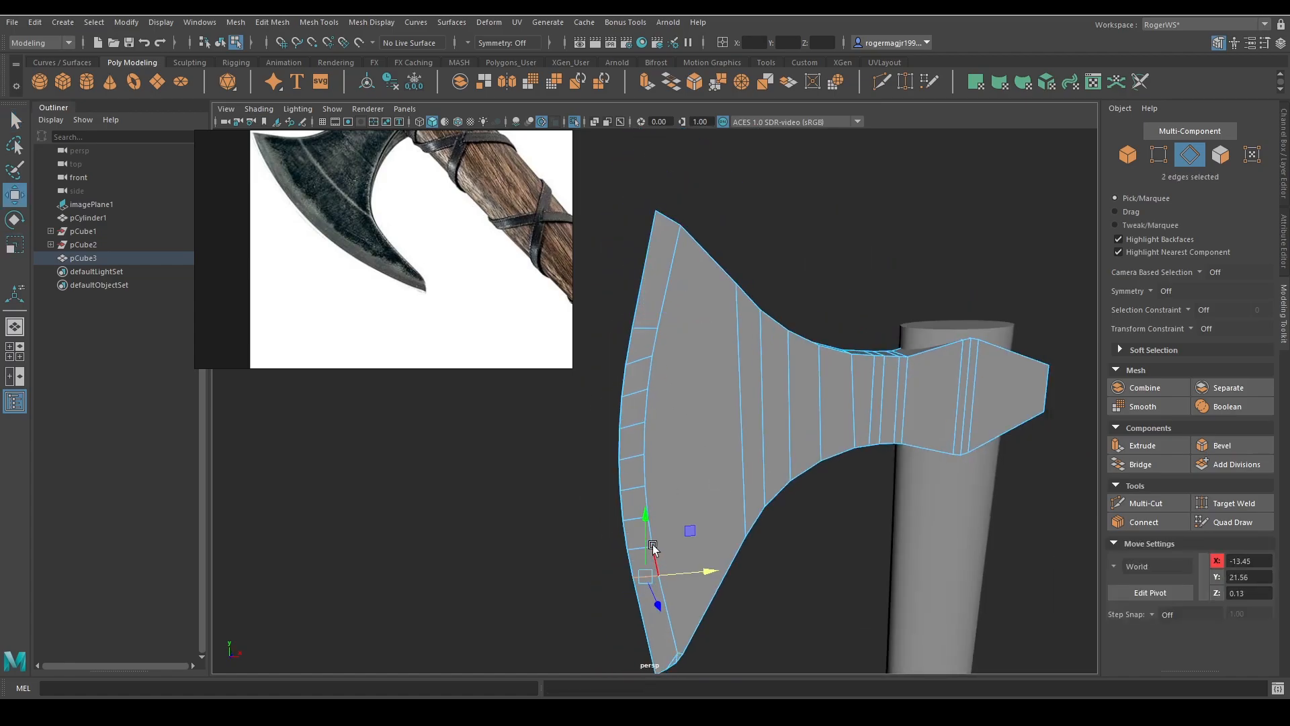
key(r)
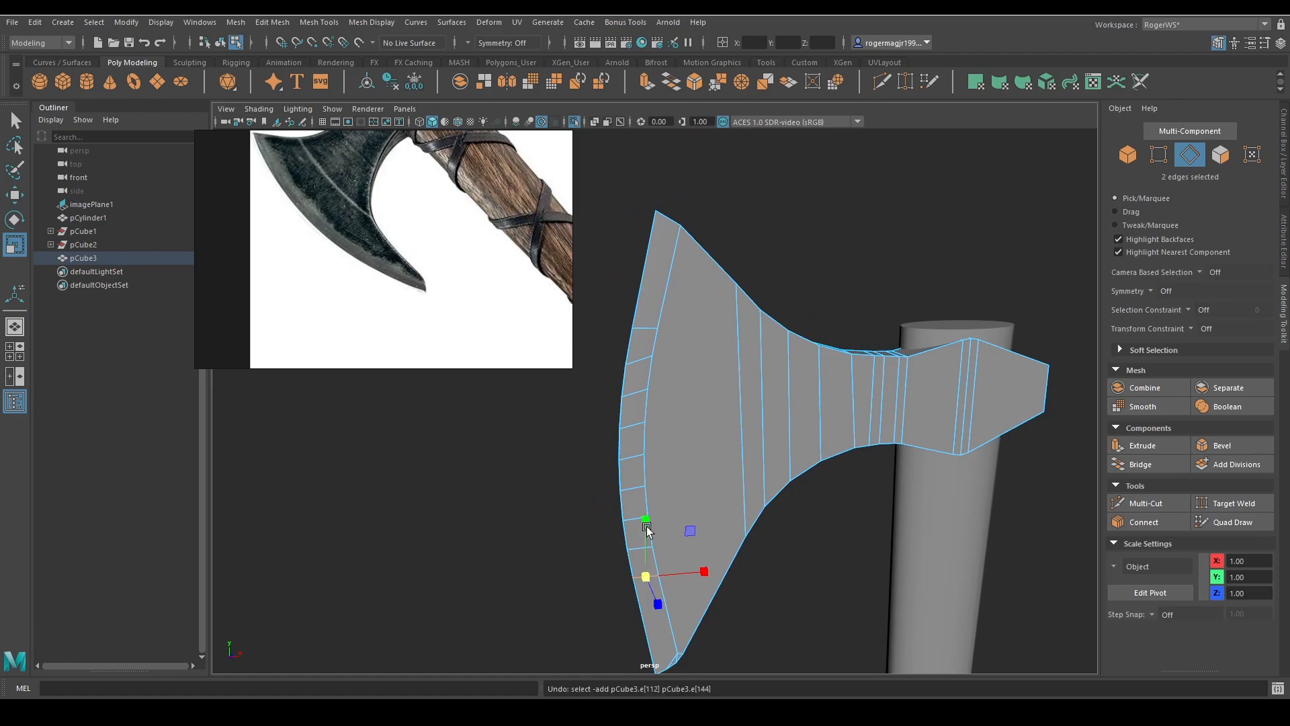
key(ctrl+z)
key(ctrl+z)
key(q)
double_click(640, 577)
key(r)
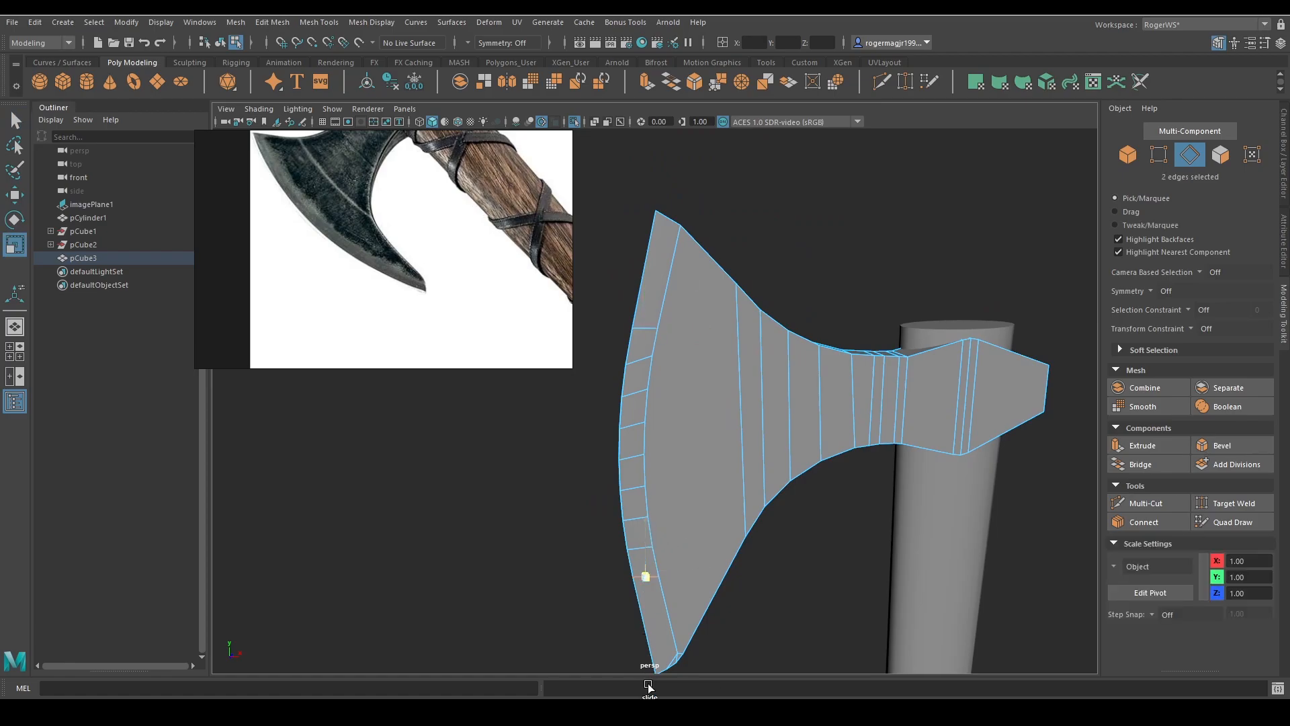
Move the lowermost crosswise edges of the cutting strip down and the uppermost ones up along Y, closer to the blade tips
alt+middle_drag(645, 538, 622, 460)
key(w)
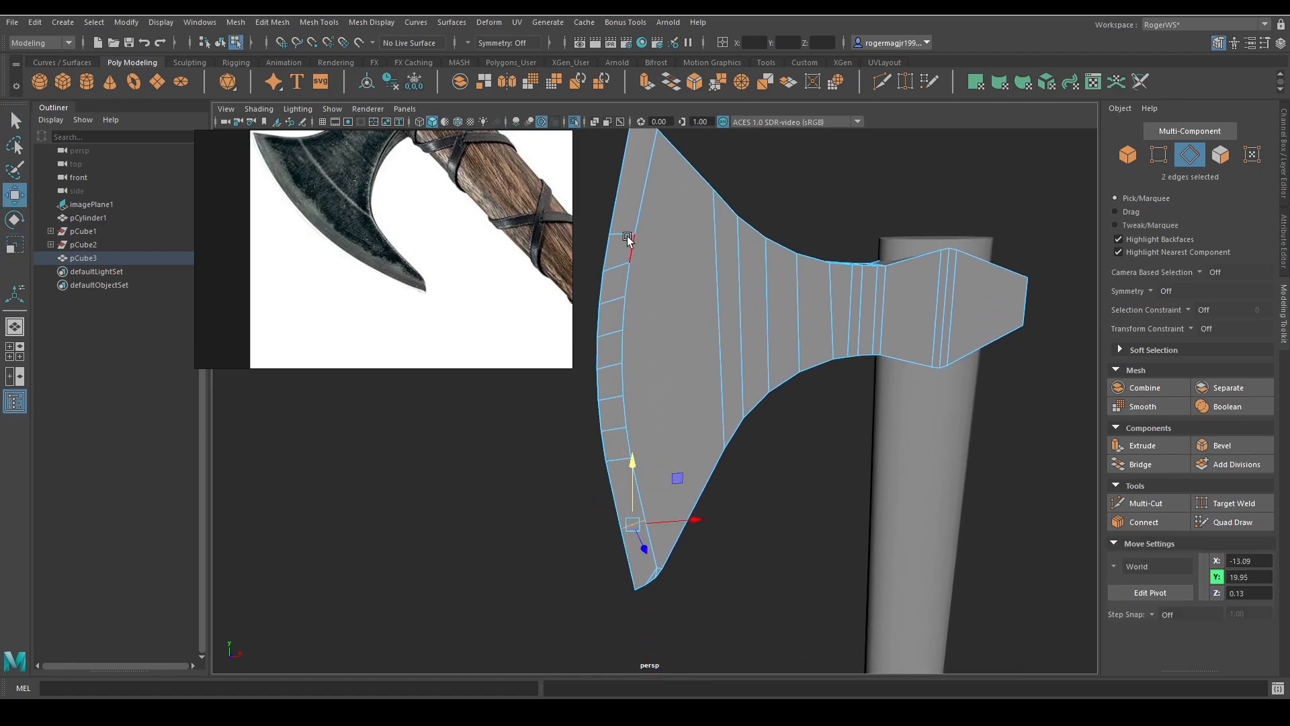
scroll(645, 318, down, 3)
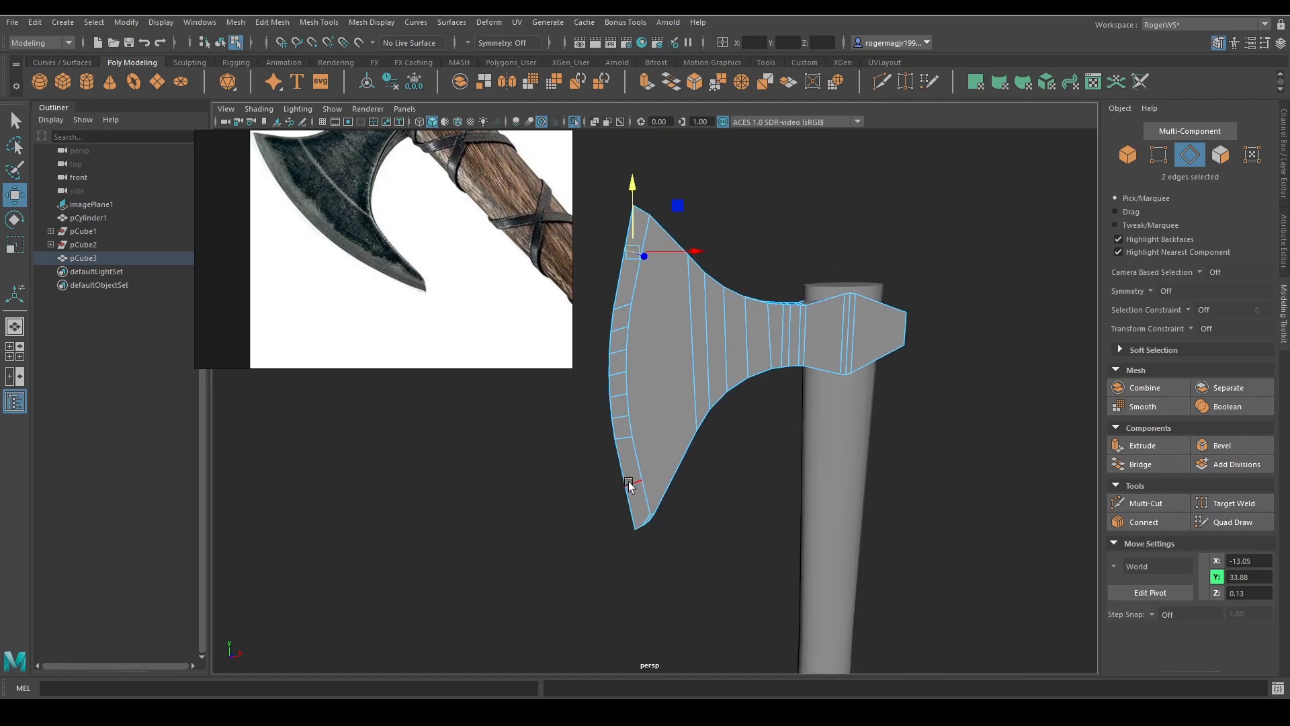
click(593, 412)
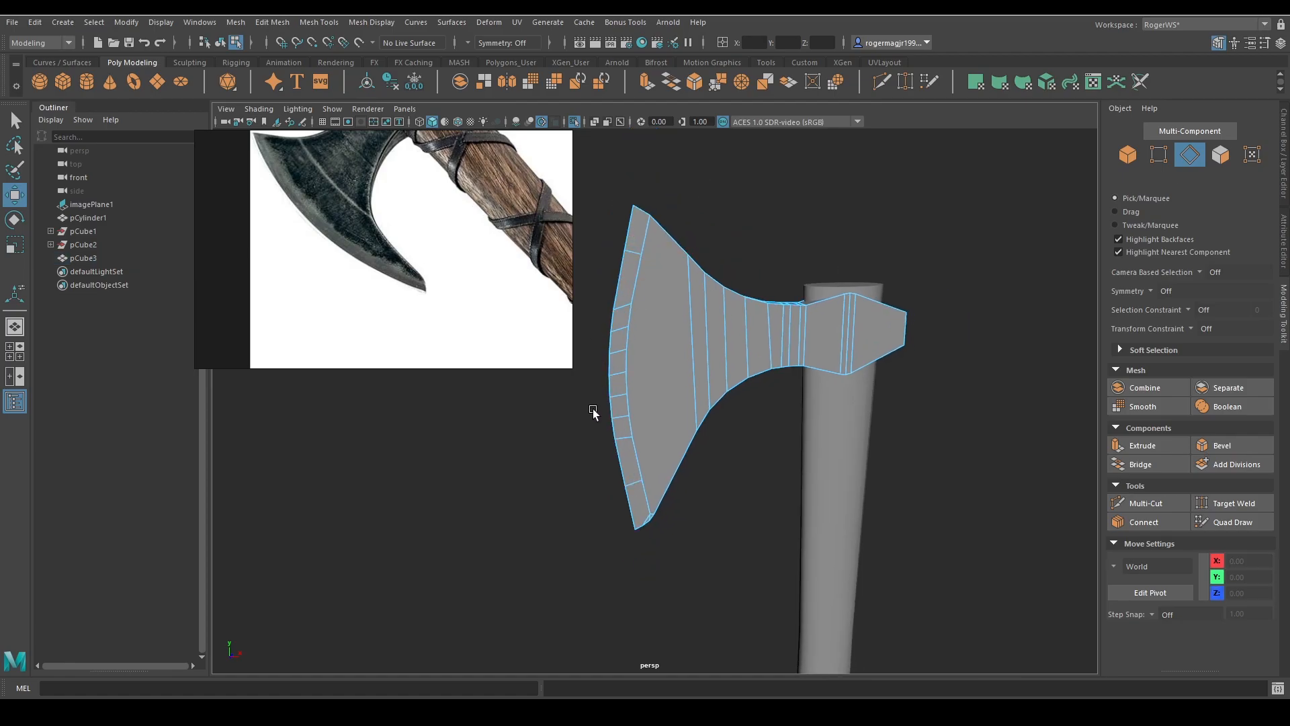
Apply Edit Edge Flow repeatedly to the remaining crosswise edges of the cutting strip to space them evenly between the tips
click(625, 307)
shift+right_drag(718, 214, 717, 348)
double_click(622, 329)
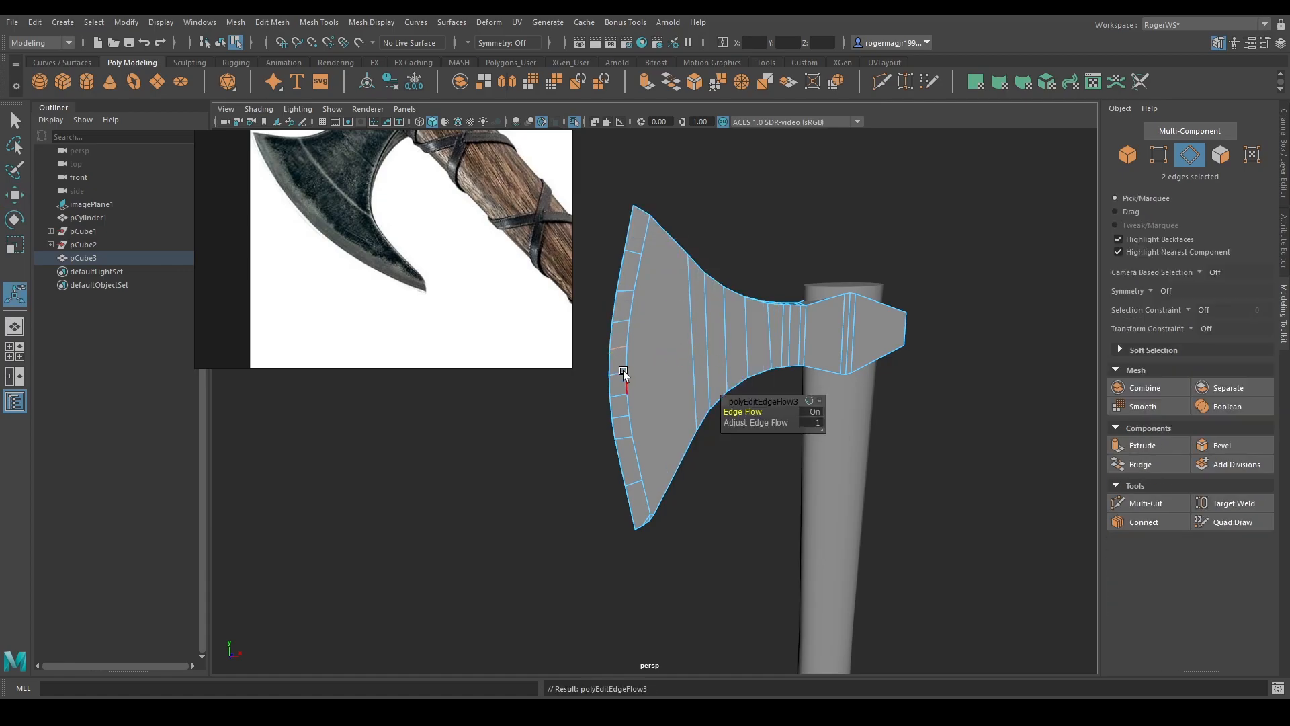
click(624, 433)
key(g)
click(617, 409)
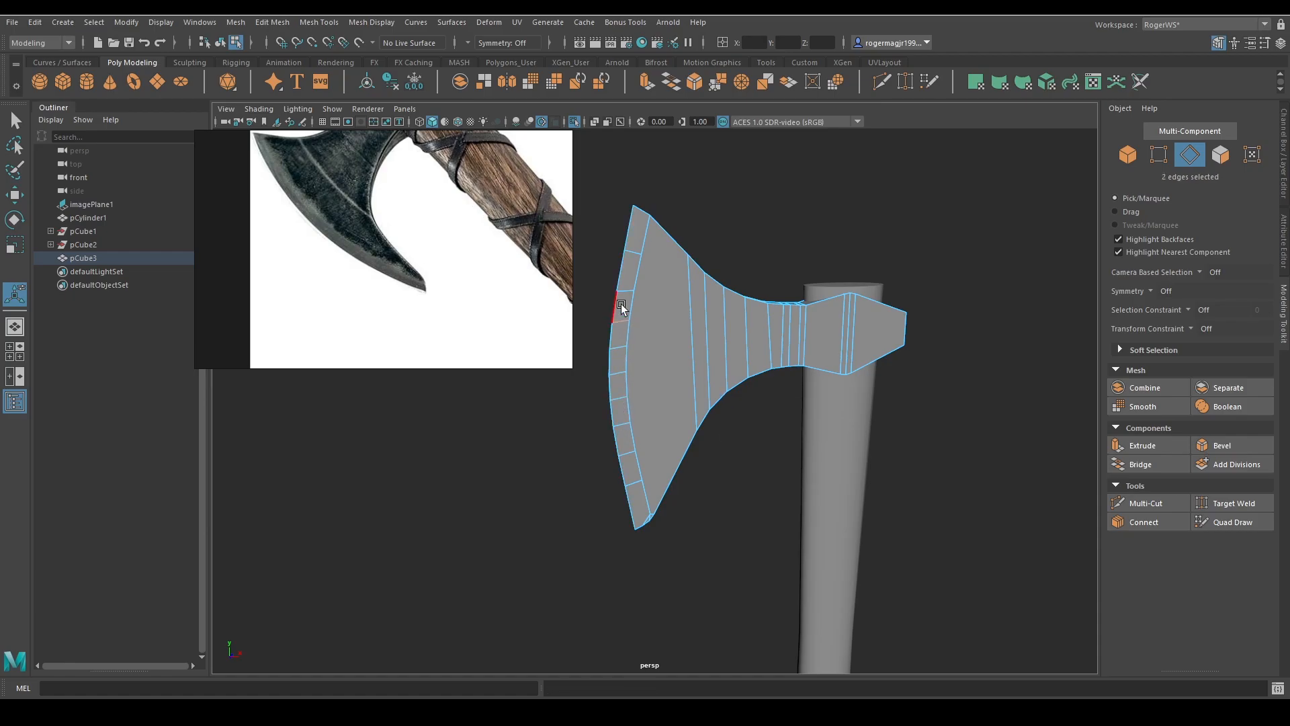
key(ctrl+z)
key(g)
click(621, 318)
key(g)
double_click(623, 278)
key(g)
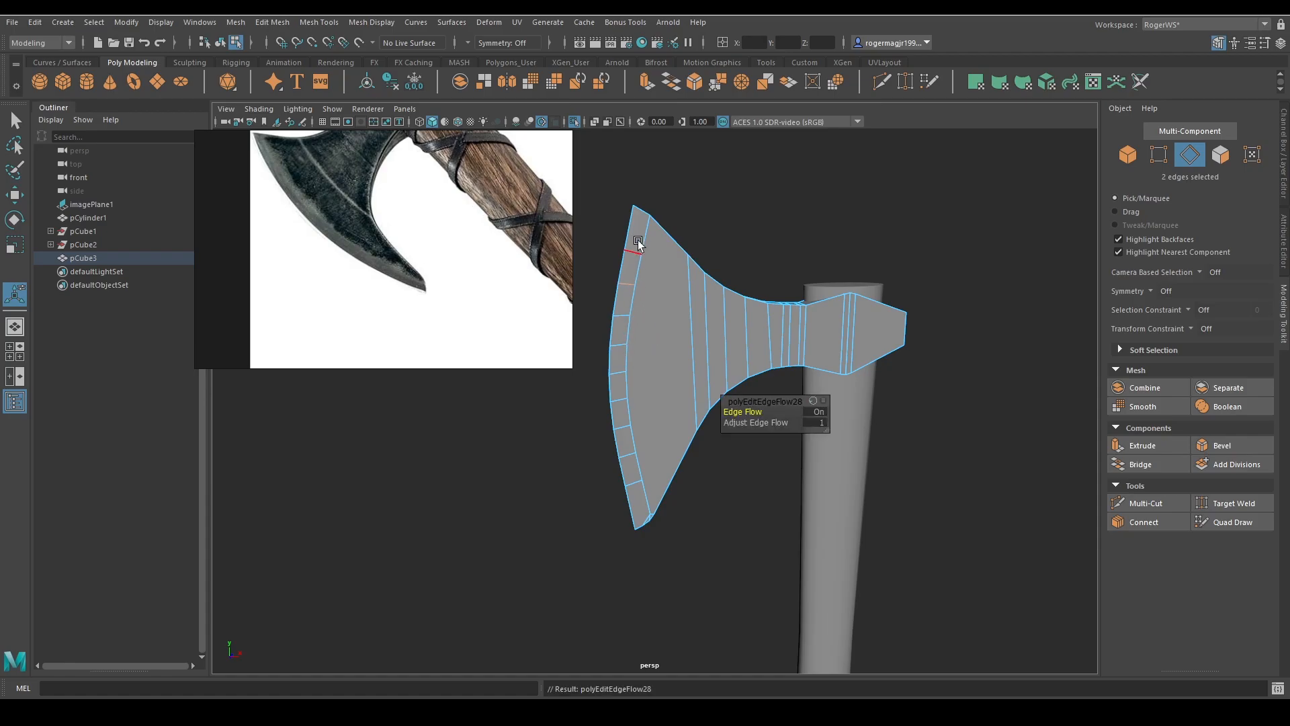
Snap the half axe head's pivot to the open border of the cutting edge and delete the object's history
key(q)
key(F8)
click(773, 213)
scroll(775, 329, down, 3)
mouse_move(774, 328)
alt+mouse_down()
mouse_move(736, 316)
mouse_move(685, 357)
mouse_move(909, 360)
mouse_move(707, 343)
mouse_move(691, 386)
mouse_move(892, 431)
alt+mouse_up()
key(alt+5)
key(ctrl+1)
scroll(668, 351, up, 3)
click(706, 348)
key(w)
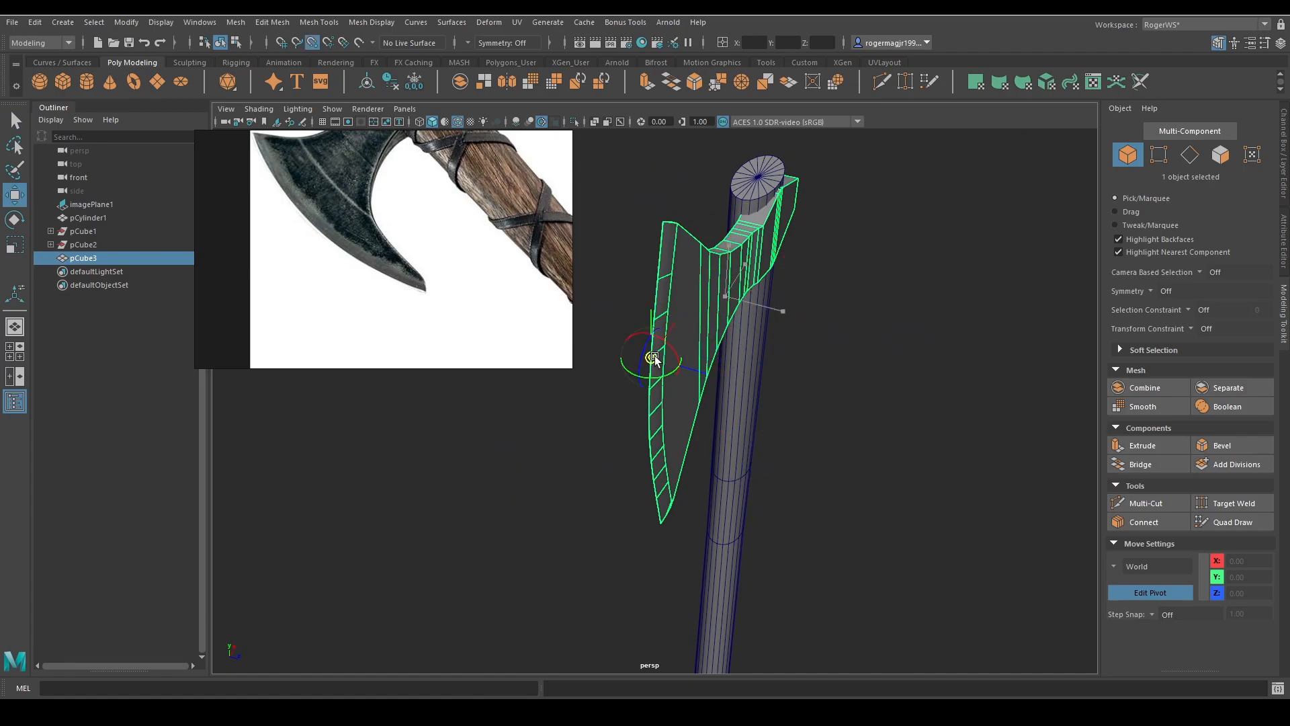
key(q)
click(388, 80)
alt+drag(672, 316, 832, 321)
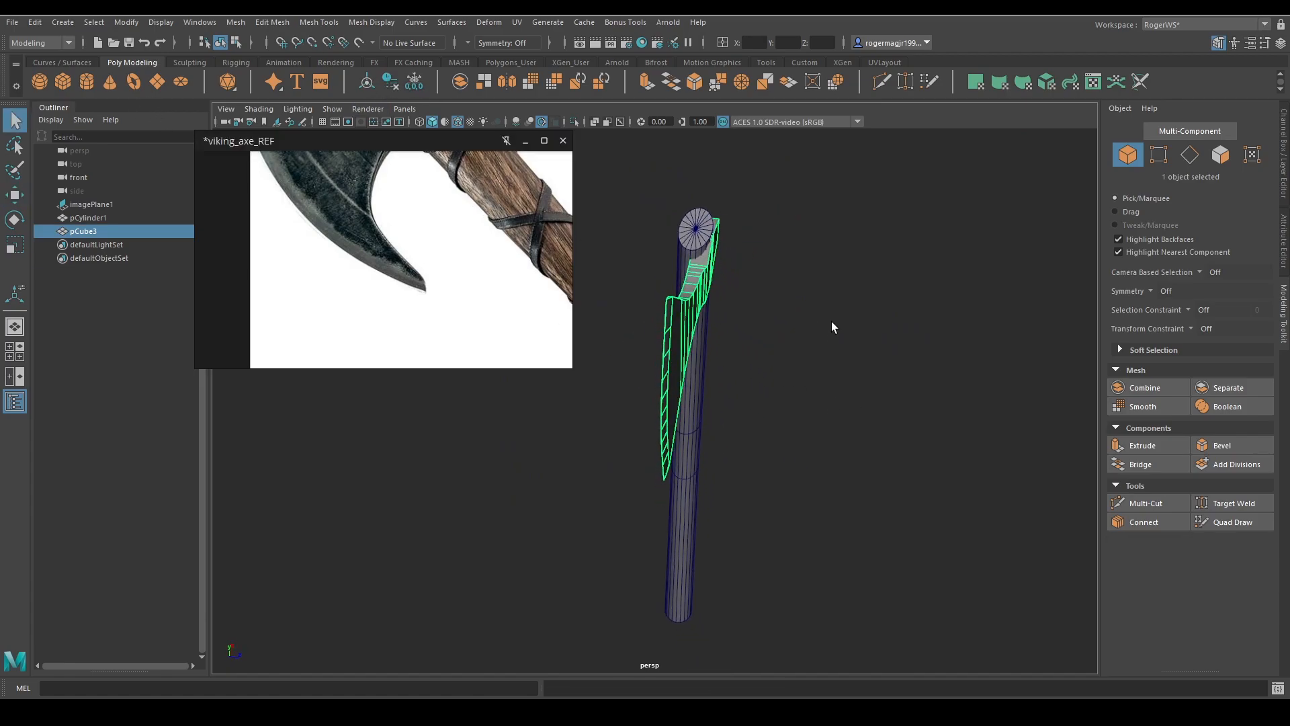
Try to mirror the half axe head about its object Z axis with a merge threshold of 0.001
shift+right_drag(822, 251, 787, 406)
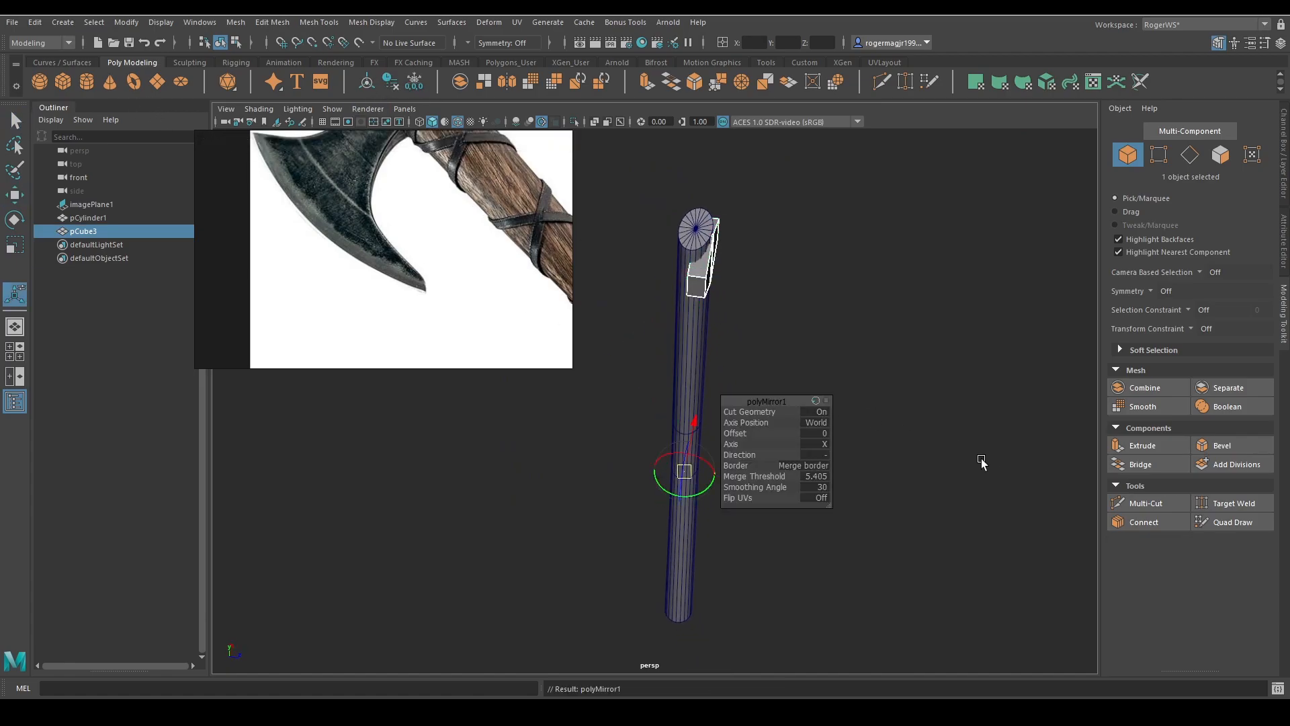
click(815, 423)
click(844, 445)
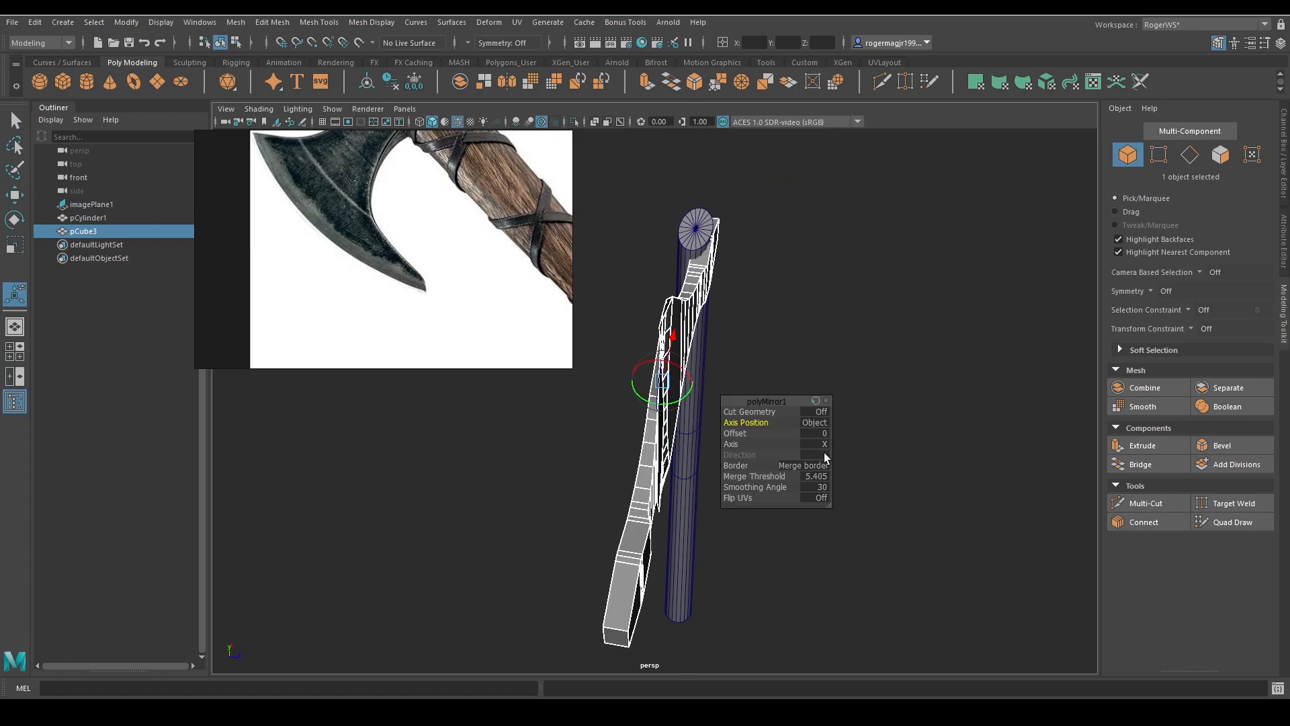
click(823, 445)
click(849, 478)
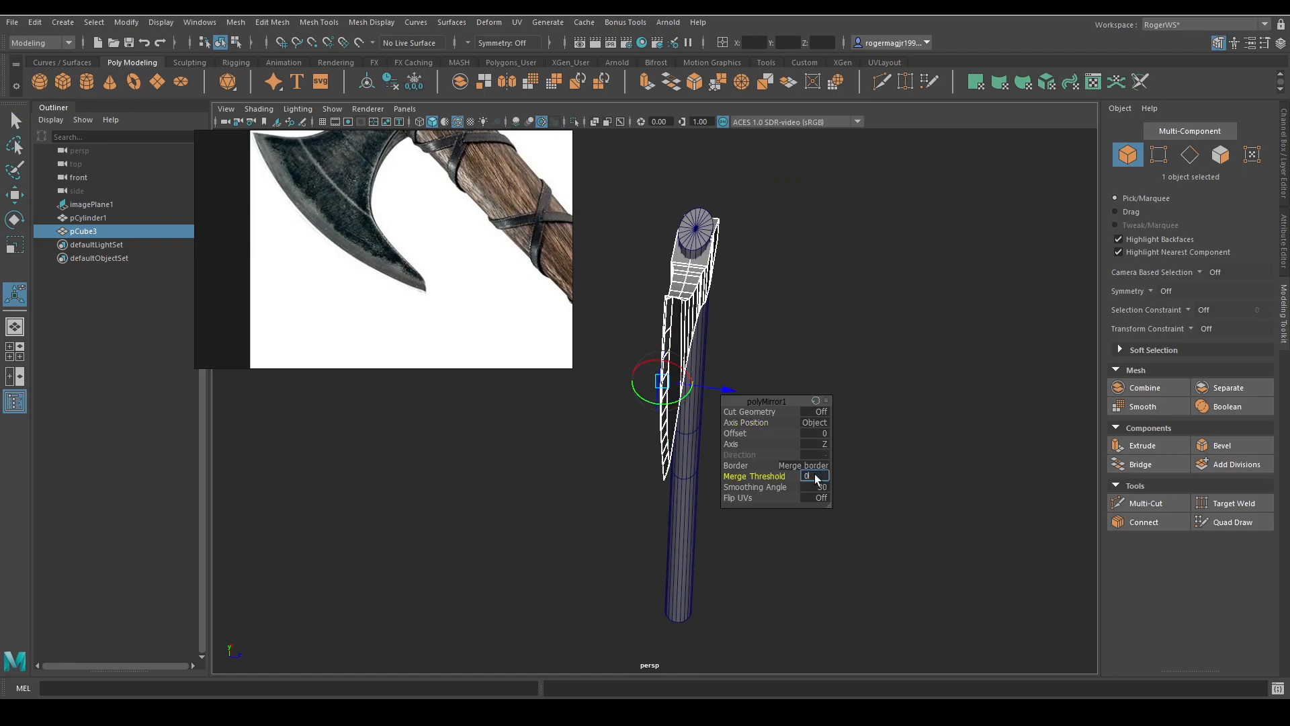
alt+drag(817, 477, 867, 381)
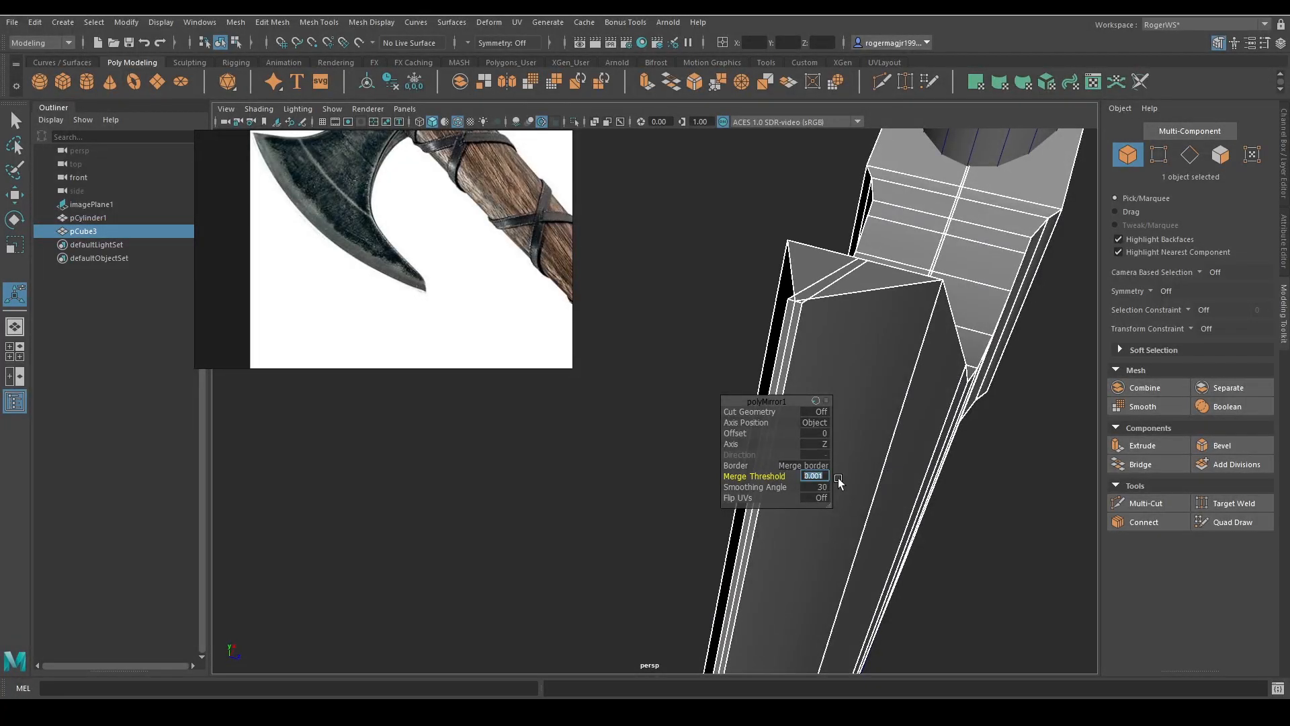
middle_drag(837, 478, 910, 316)
Snap the half axe head's pivot to the border vertex at the blade's tip and duplicate the half
key(w)
key(v)
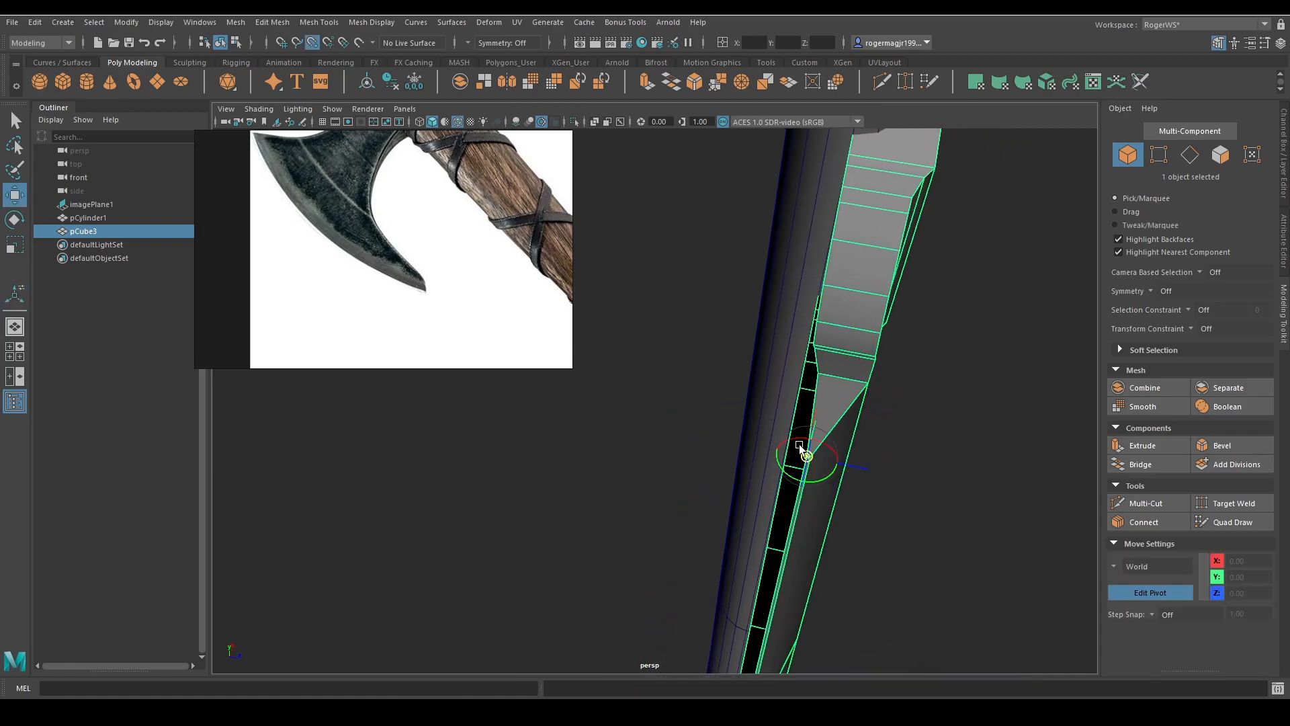
key(q)
key(ctrl+d)
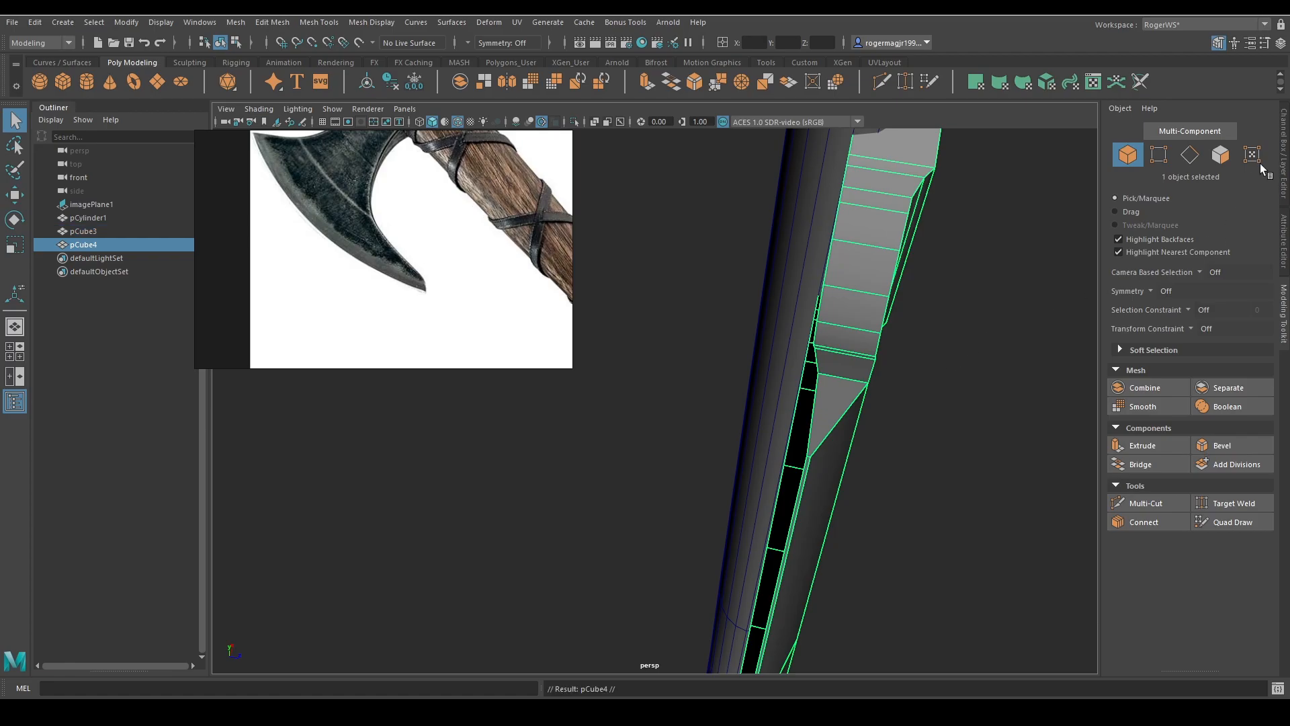
Flip the duplicated half to the opposite side with Scale Z at -1, keeping Scale X at 1
click(1280, 154)
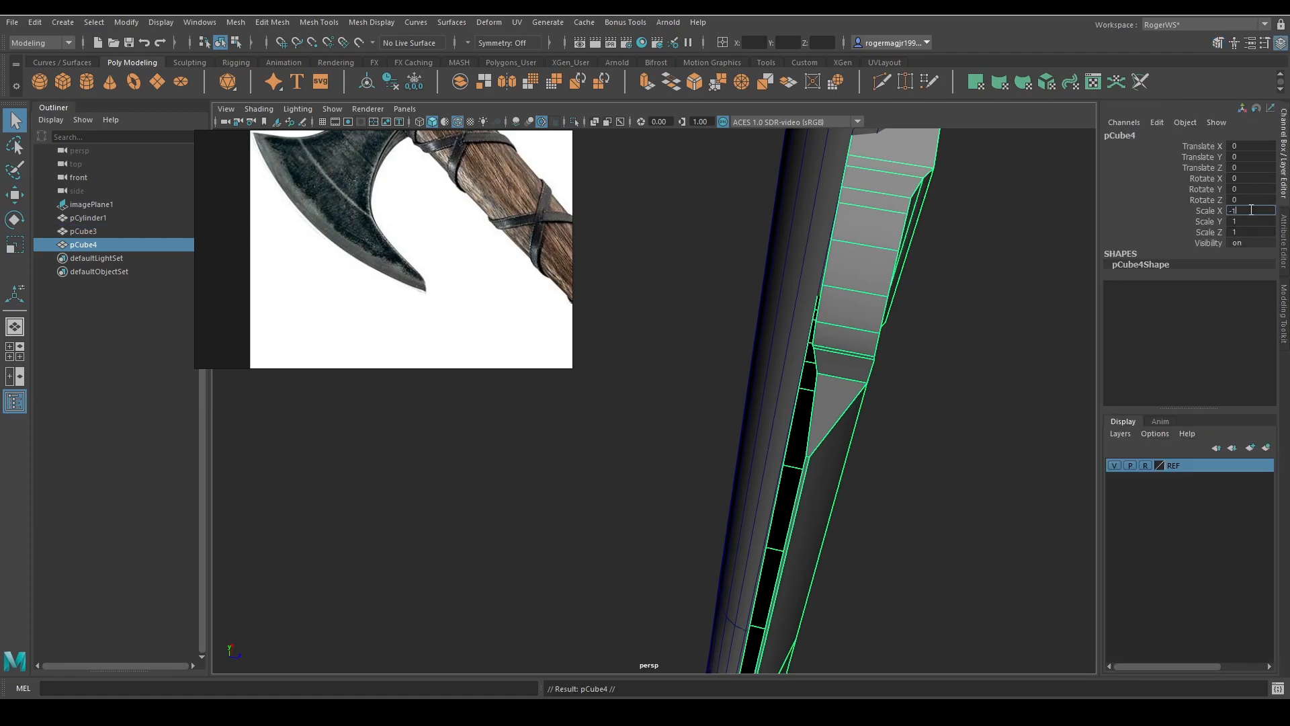
key(Return)
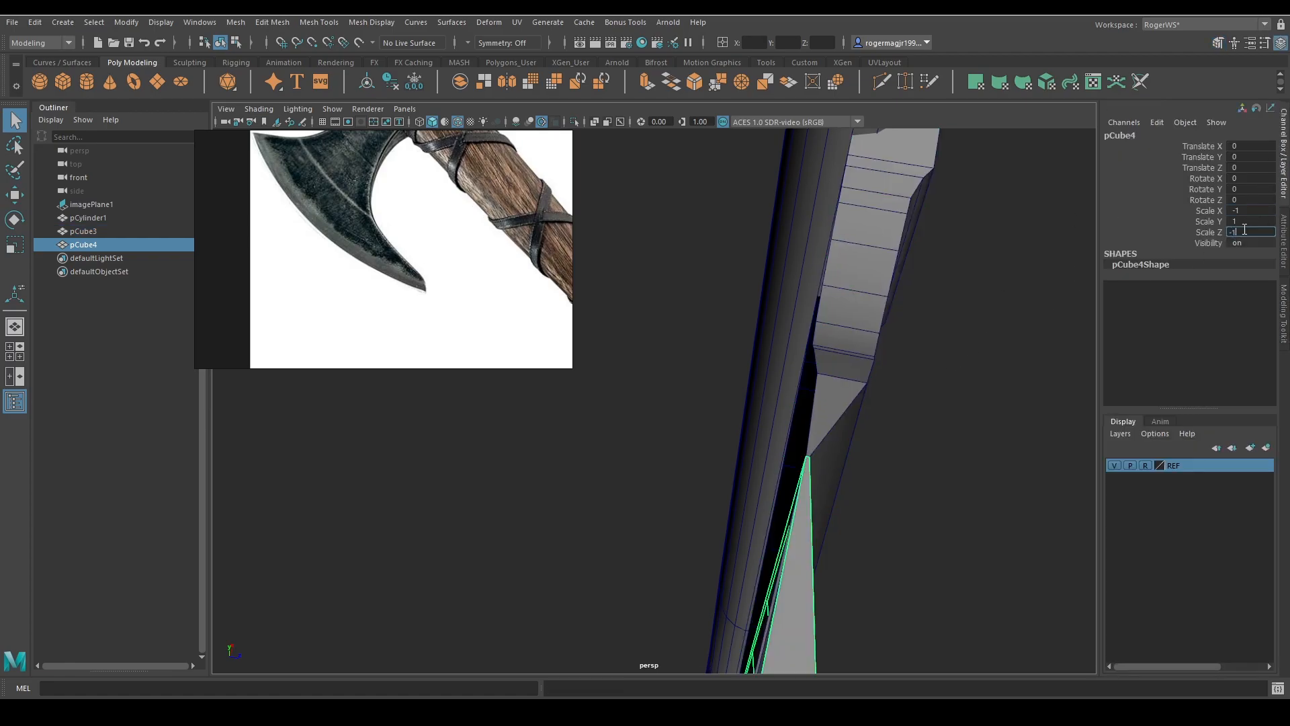
click(1246, 211)
text(1)
key(Return)
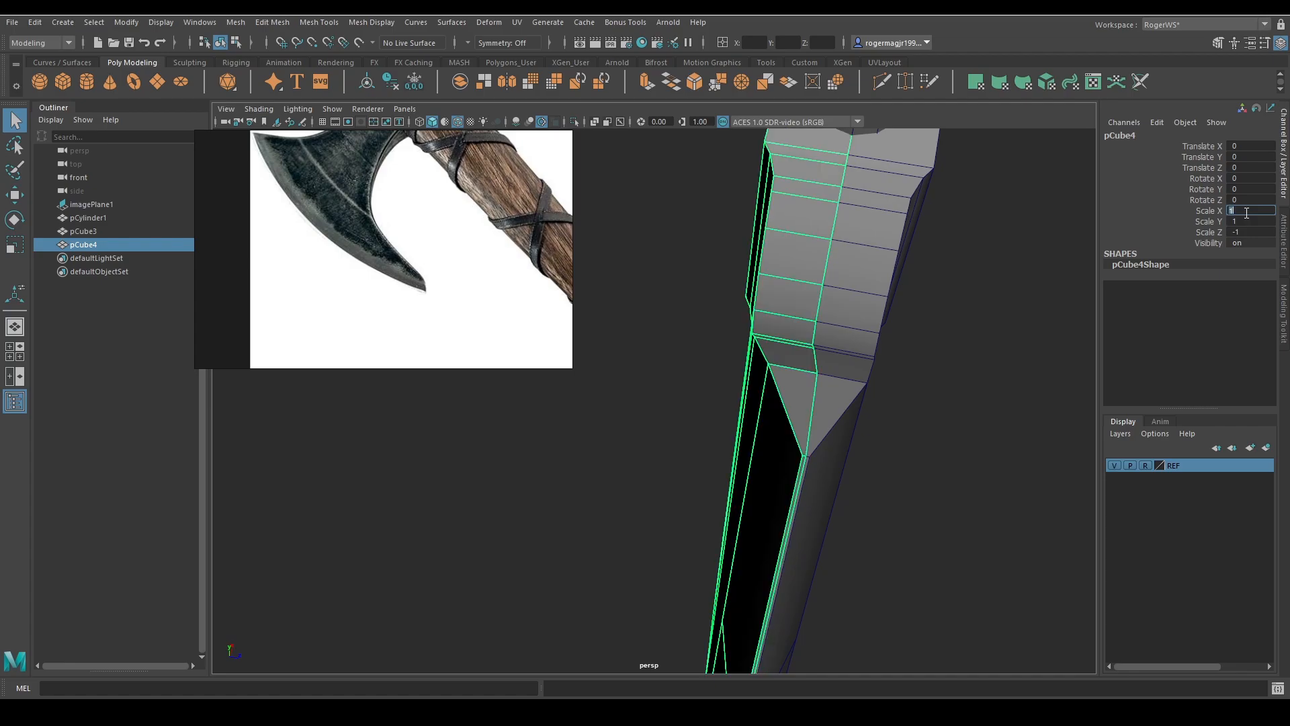
Combine the original and the flipped half of the axe head into one mesh
alt+drag(987, 279, 797, 333)
shift+click(797, 333)
scroll(843, 271, down, 3)
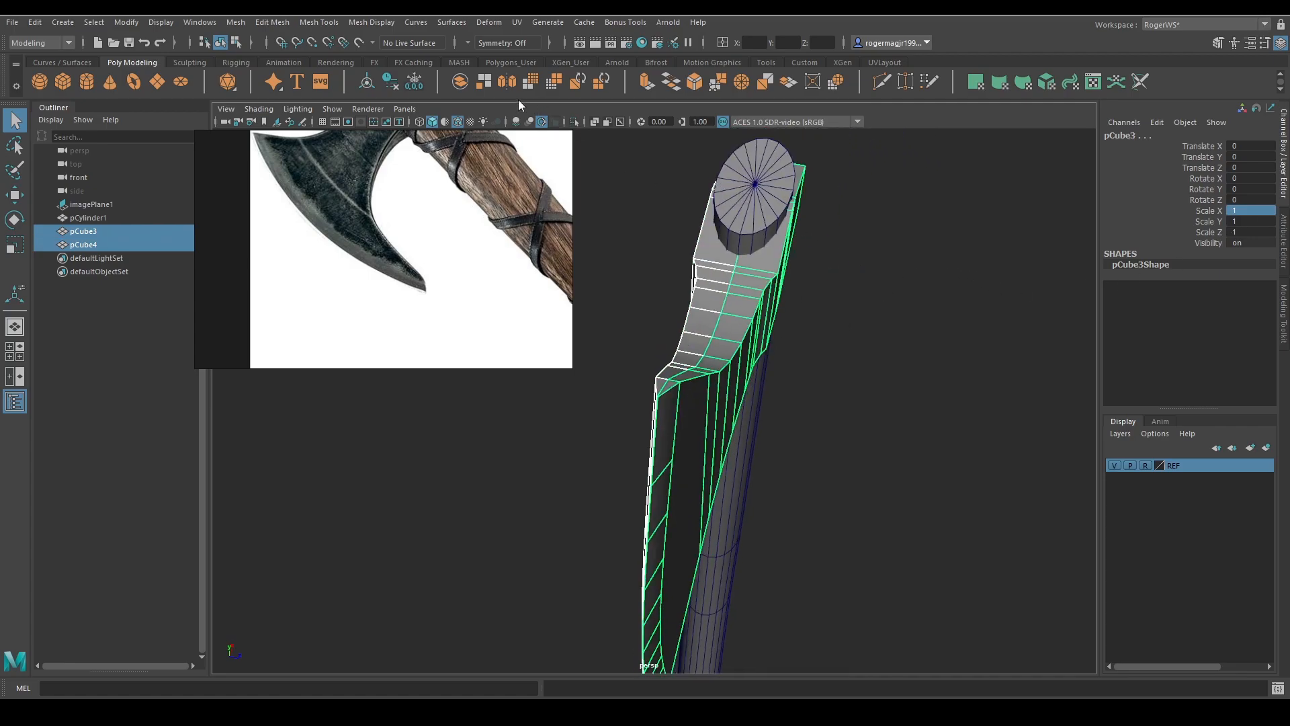
click(462, 82)
Merge the combined axe head's coinciding vertices along the centre seam and return to object selection
key(F9)
drag(826, 215, 546, 622)
scroll(668, 394, up, 6)
scroll(713, 363, down, 2)
shift+right_drag(668, 344, 676, 290)
alt+drag(711, 338, 744, 364)
key(q)
key(F10)
key(F8)
click(858, 418)
Move the crosswise edge loop where the neck widens into the handle socket slightly toward the blade
scroll(457, 331, down, 3)
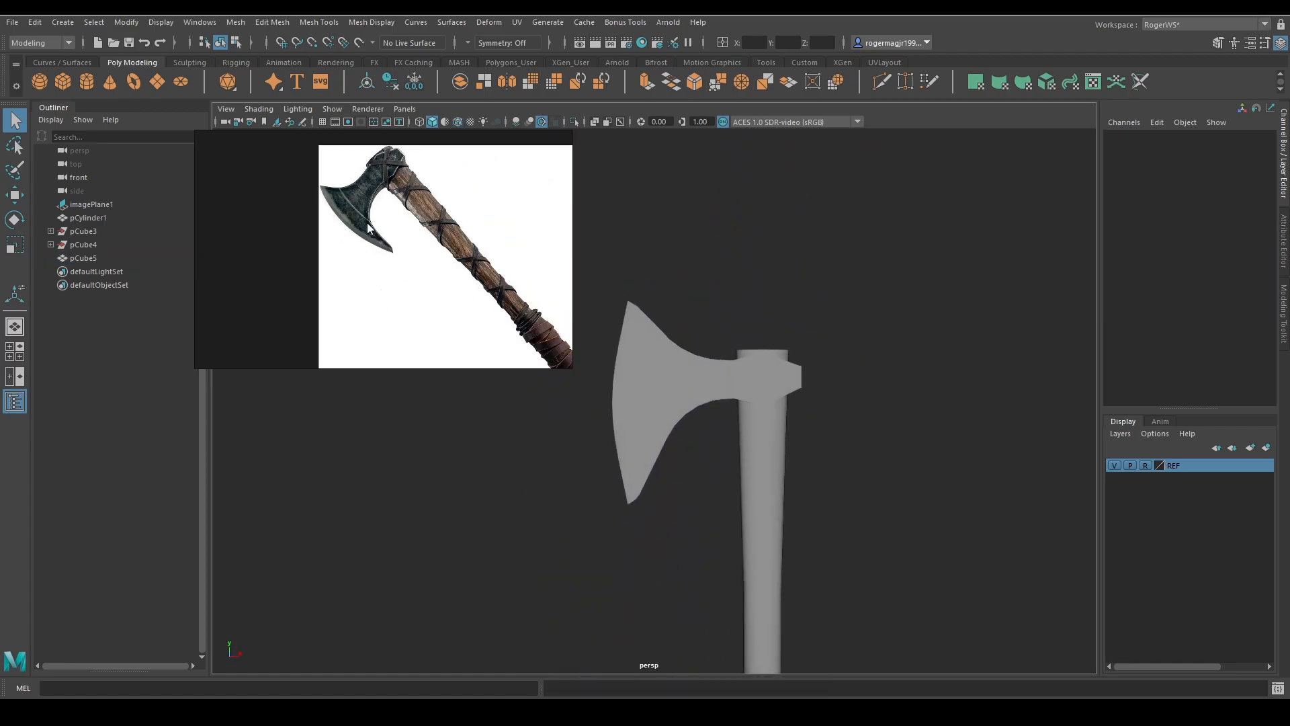
alt+drag(788, 401, 777, 432)
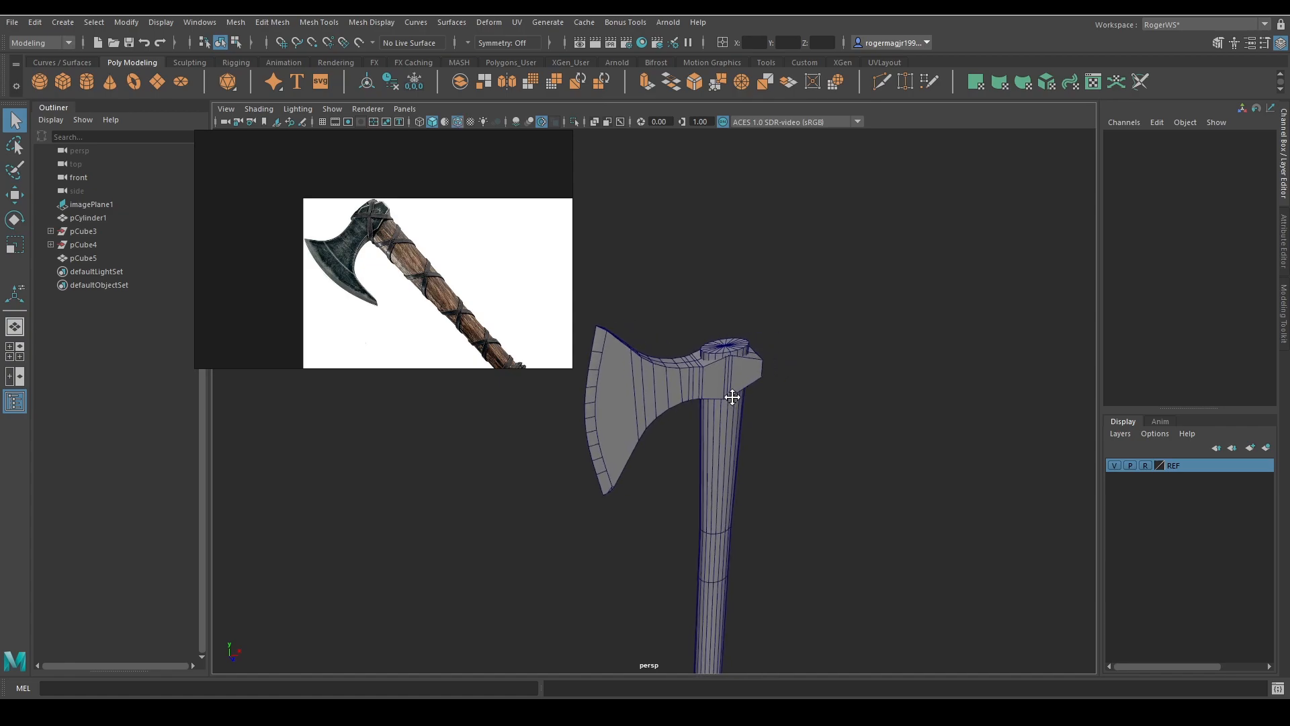
scroll(627, 374, up, 5)
alt+drag(627, 374, 716, 401)
click(667, 410)
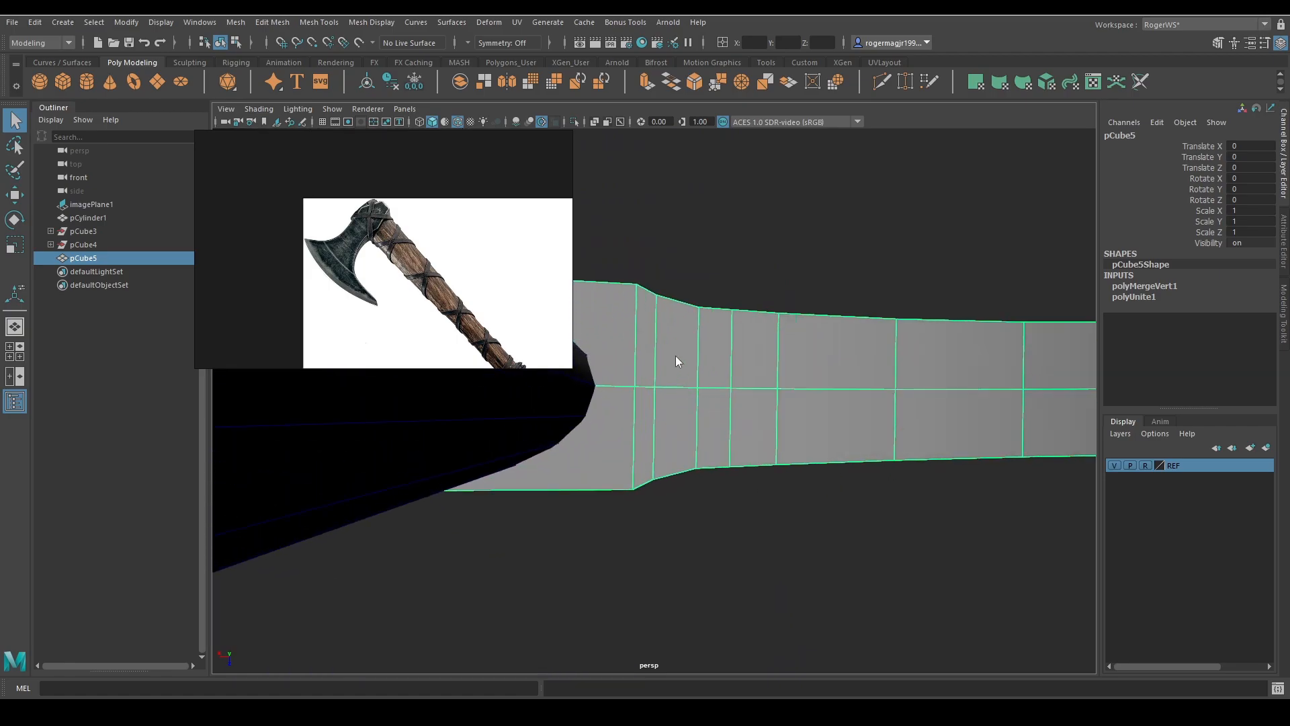
right_drag(675, 356, 691, 319)
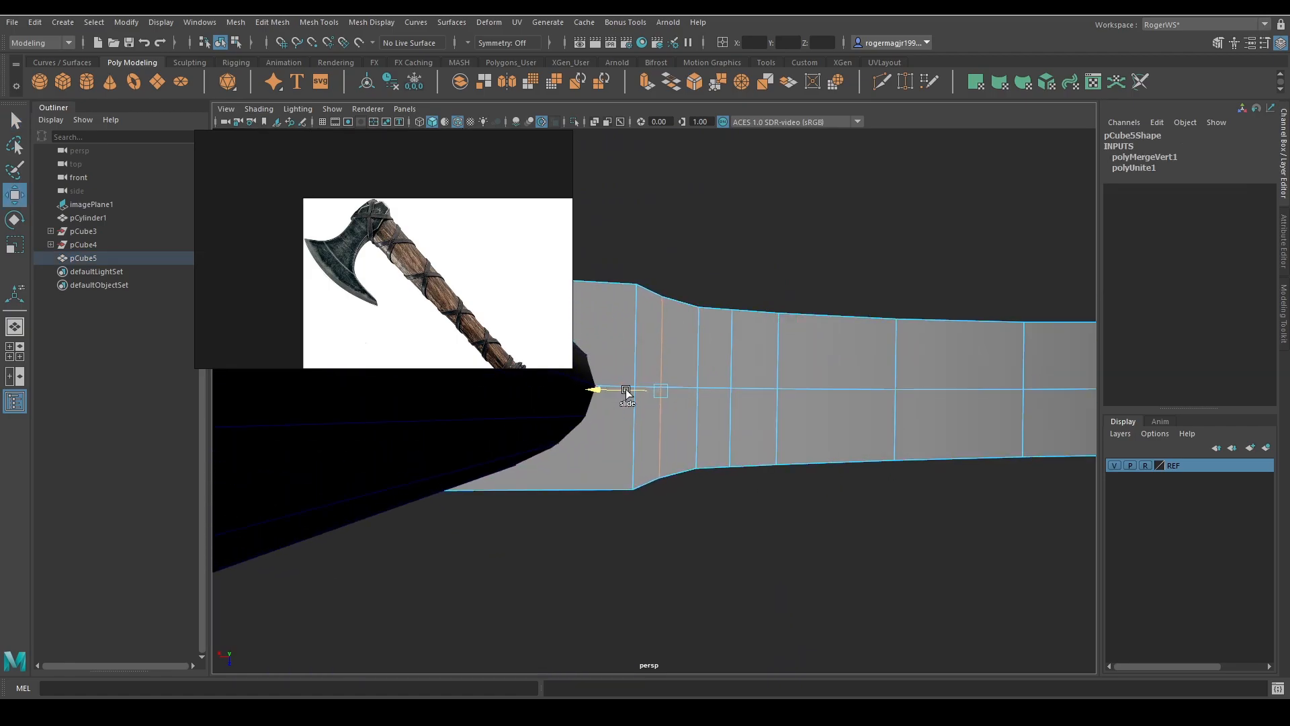
click(710, 356)
click(740, 285)
alt+drag(810, 303, 761, 365)
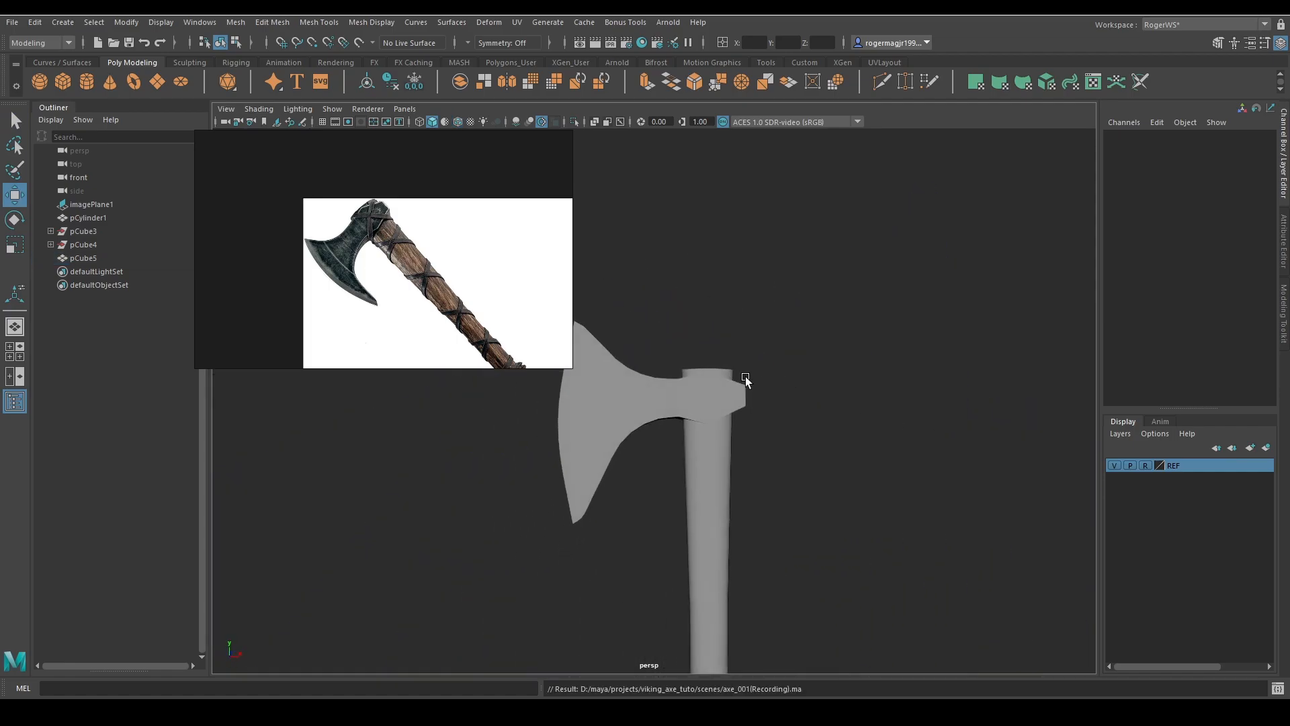
Review the whole axe in shaded and wireframe display and browse the collected axe reference images
scroll(707, 431, down, 6)
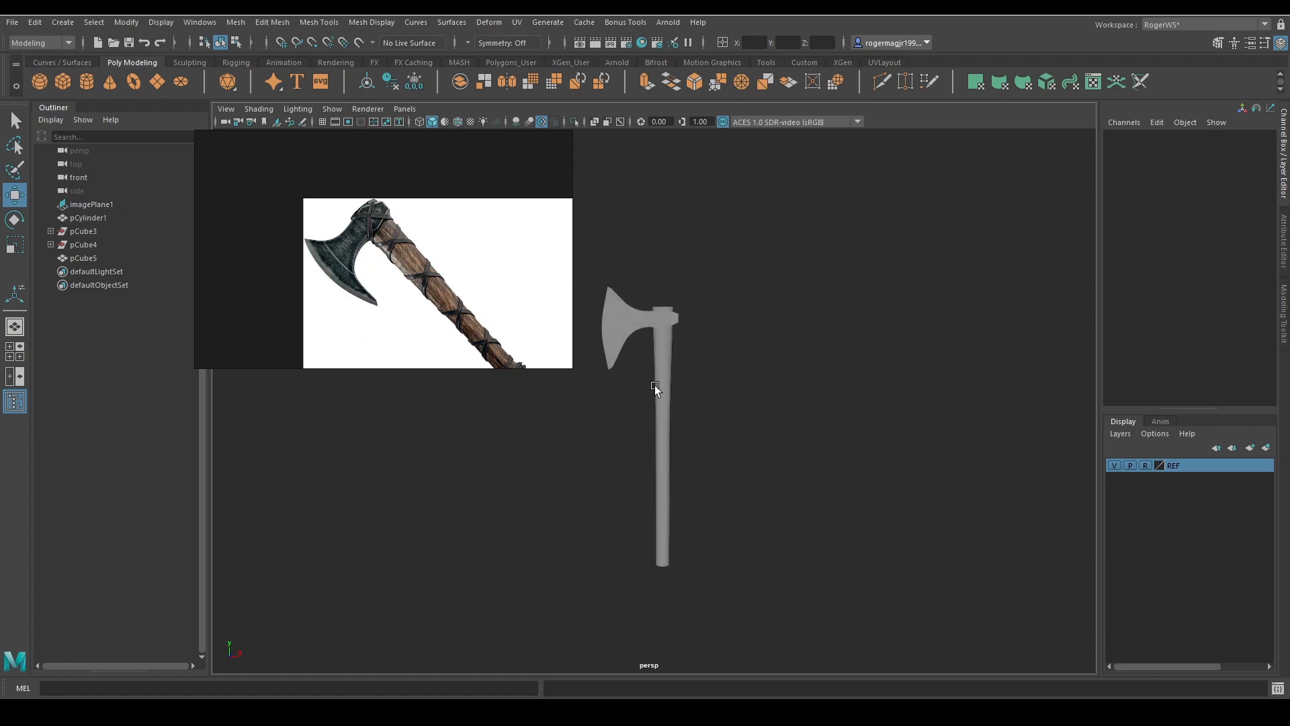
scroll(613, 336, up, 5)
scroll(712, 366, down, 3)
alt+middle_drag(726, 402, 725, 357)
key(alt+5)
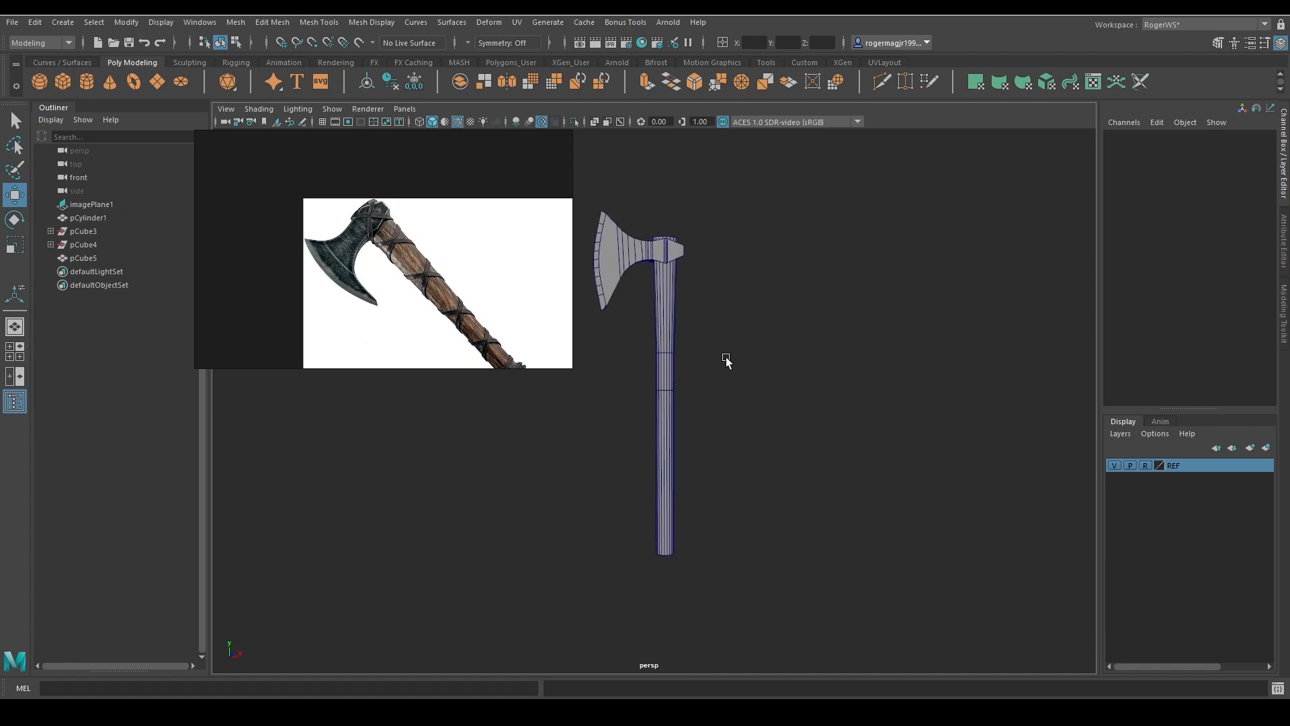
key(alt+5)
scroll(383, 302, down, 3)
middle_drag(414, 342, 364, 270)
scroll(473, 295, down, 1)
middle_drag(463, 290, 420, 282)
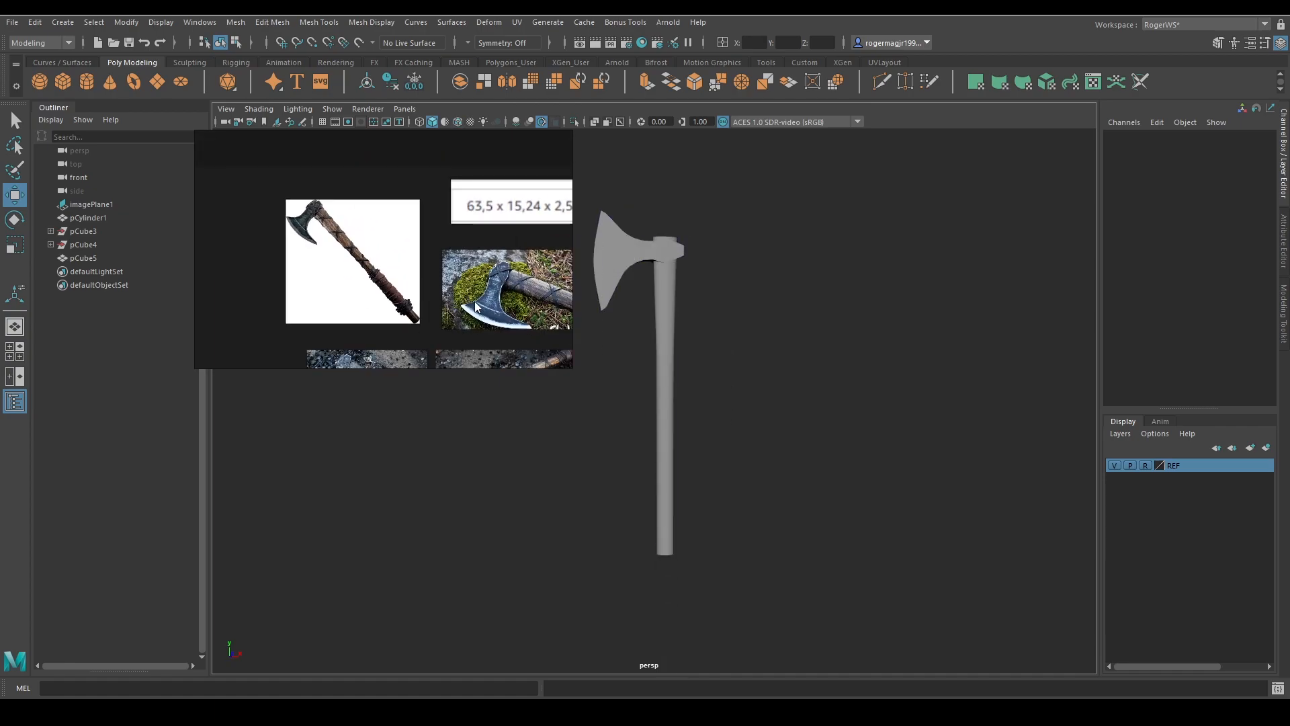
middle_drag(522, 315, 365, 245)
scroll(521, 312, up, 3)
scroll(471, 291, down, 2)
scroll(470, 279, down, 2)
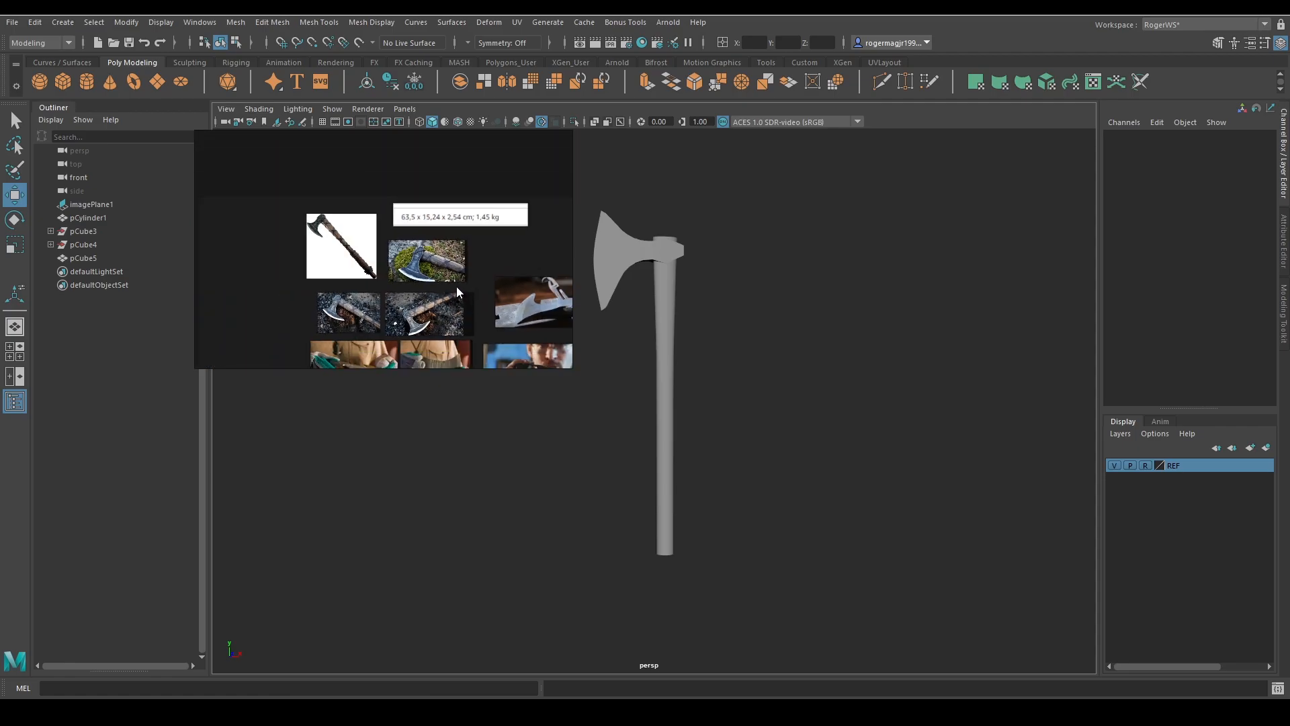
scroll(453, 280, up, 1)
Compare the modelled handle and axe head with the reference photo, examining the wrapped handle and the grip end
scroll(662, 324, up, 5)
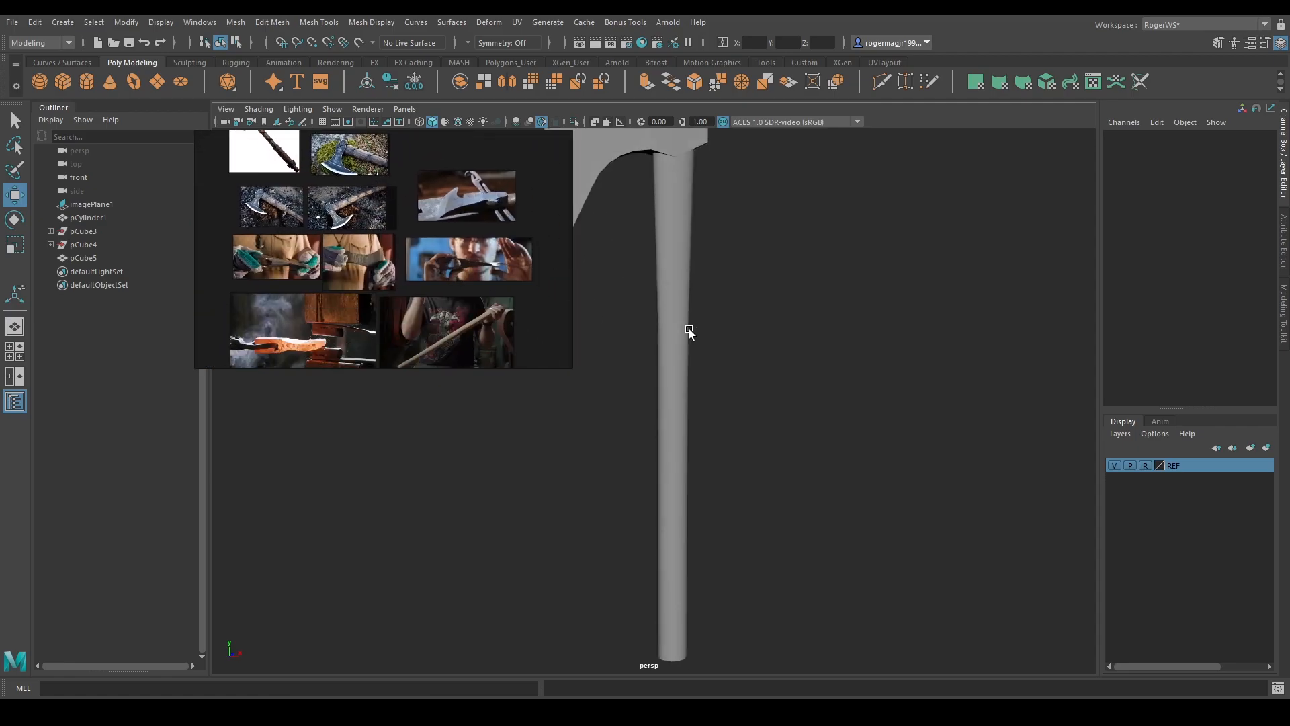
alt+middle_drag(688, 329, 716, 412)
scroll(427, 262, down, 3)
scroll(403, 248, up, 3)
middle_drag(401, 246, 357, 267)
alt+drag(741, 305, 783, 353)
middle_drag(330, 190, 394, 243)
scroll(396, 243, up, 6)
middle_drag(279, 236, 501, 274)
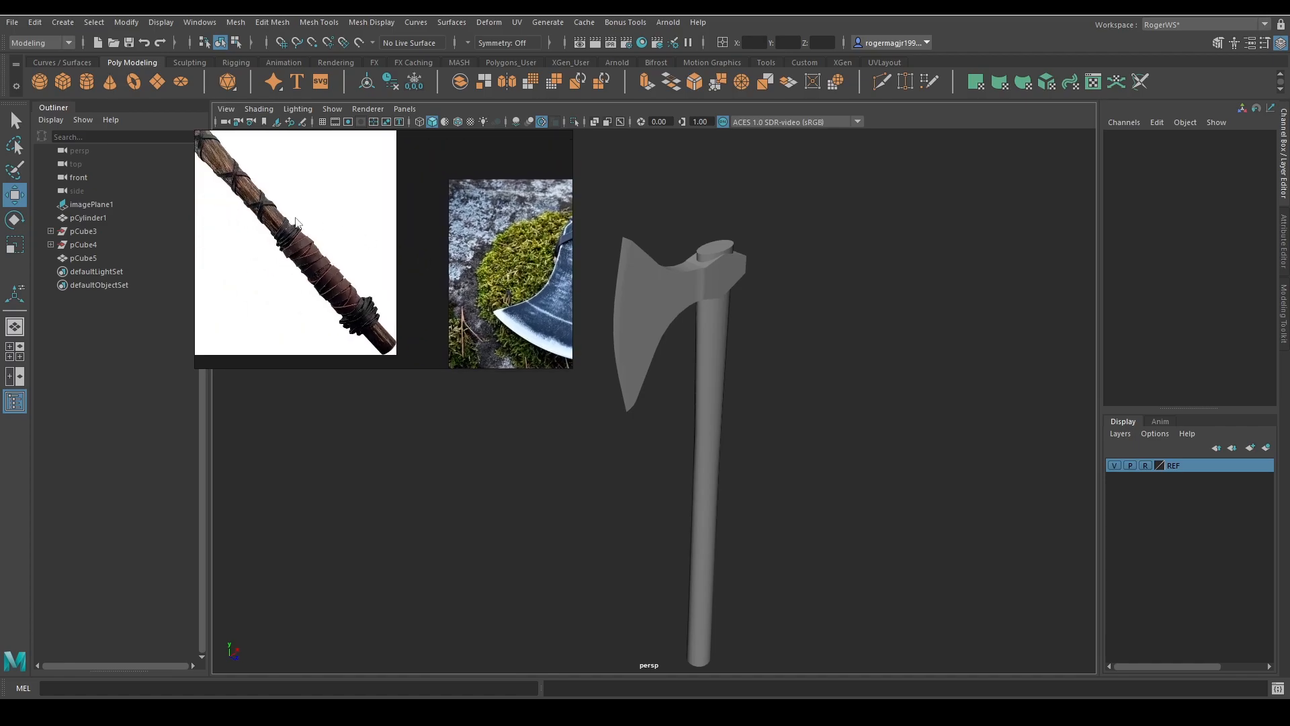
middle_drag(209, 182, 293, 234)
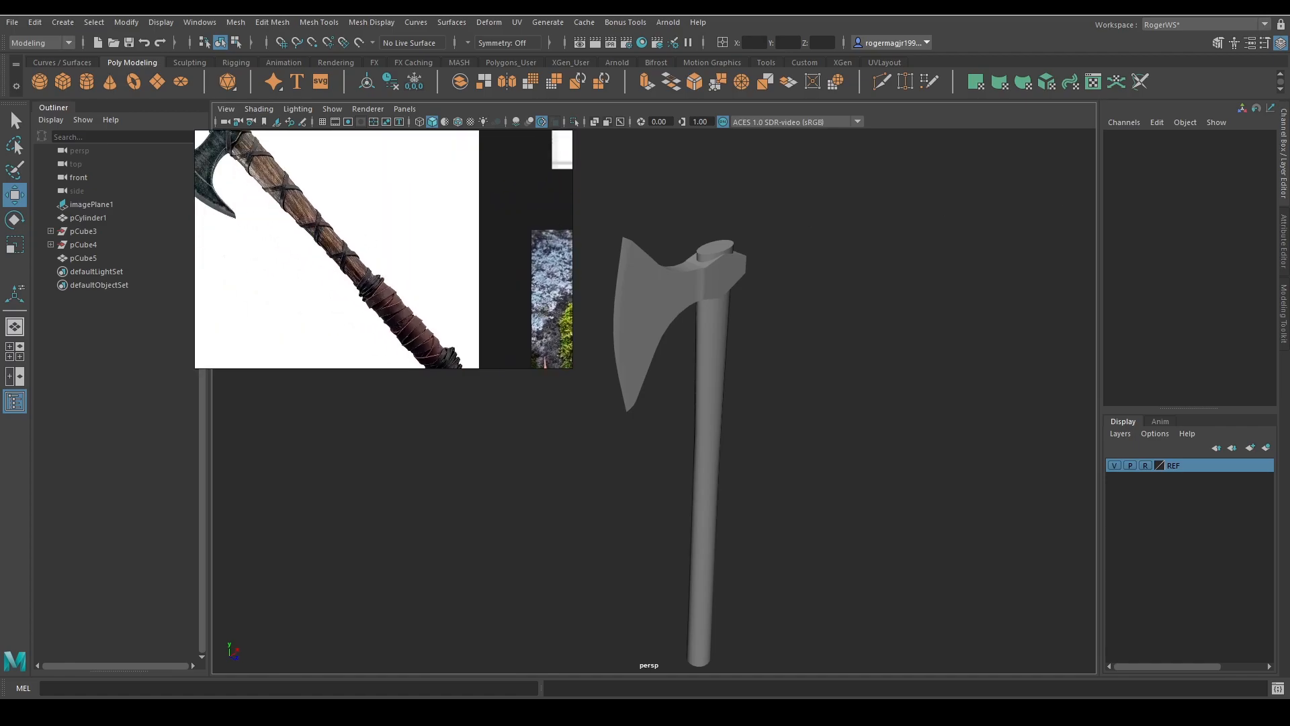
alt+drag(719, 338, 720, 308)
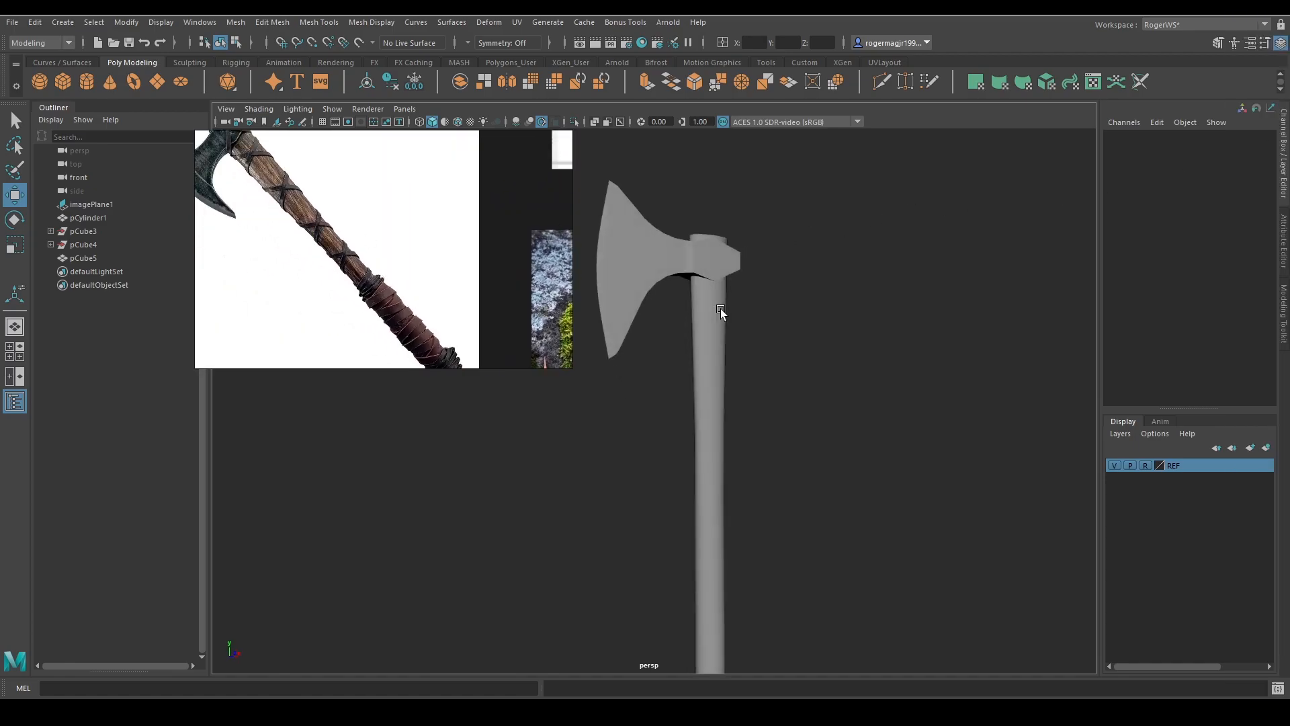
Examine the leather-wrapped grip in the reference photo and compare its proportions with the modelled handle and axe head
alt+drag(845, 368, 700, 329)
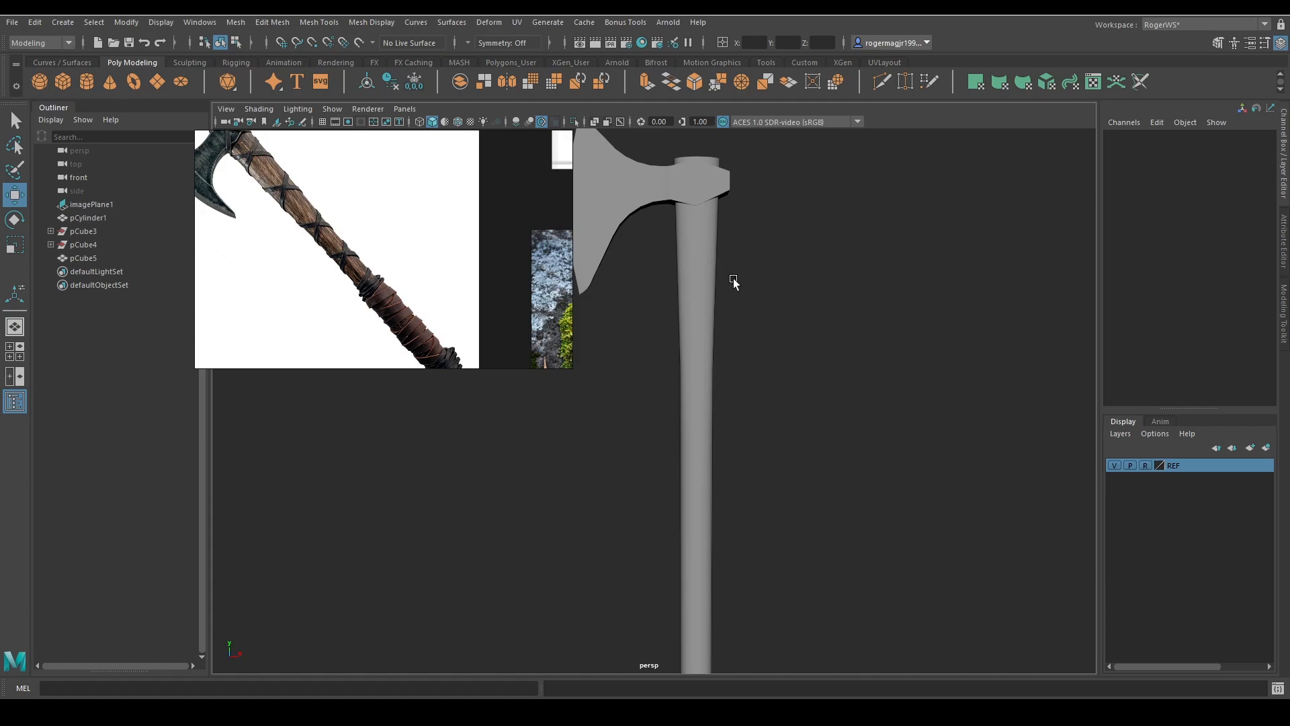
scroll(773, 309, down, 5)
scroll(390, 282, up, 3)
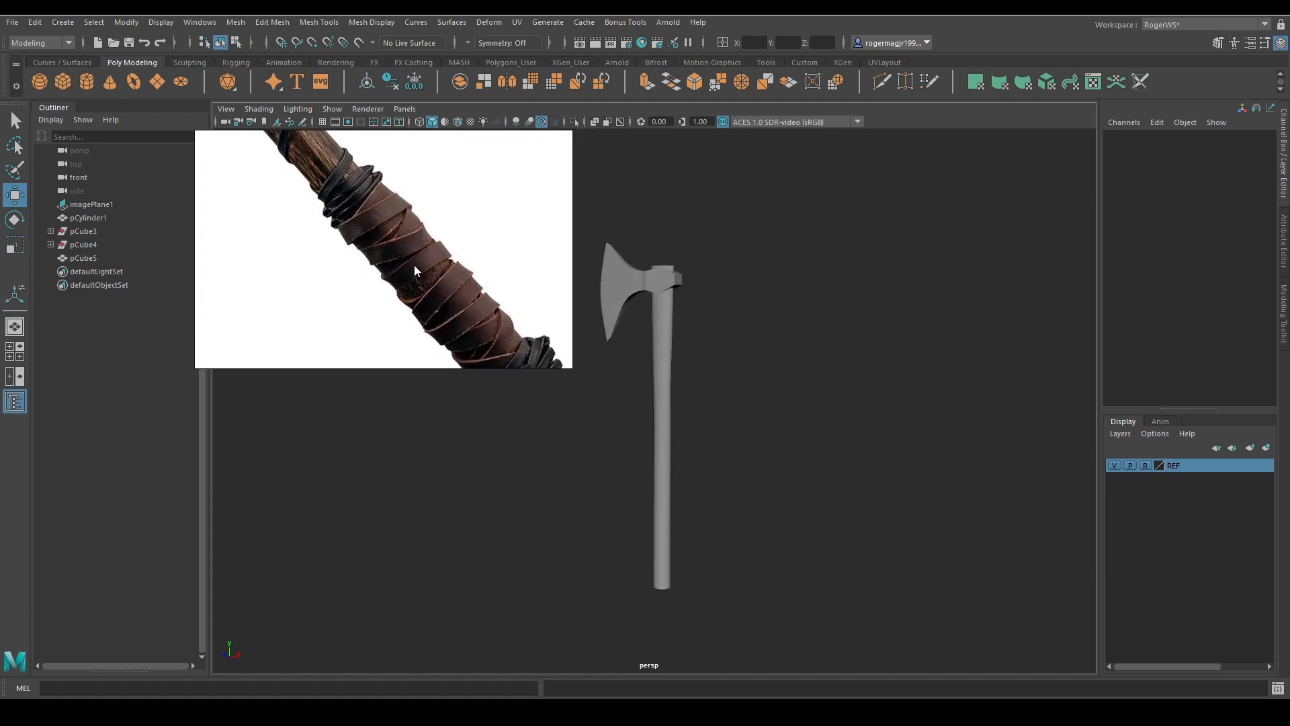
scroll(401, 250, down, 3)
scroll(332, 195, up, 2)
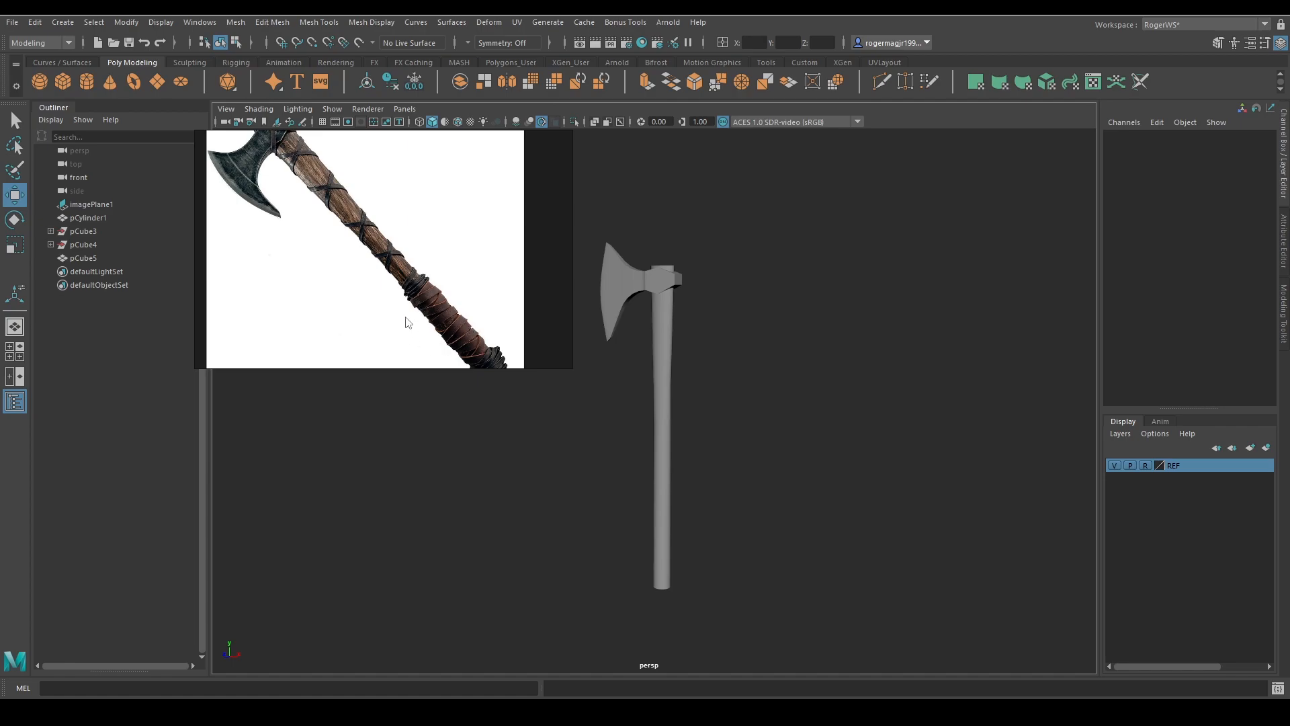
scroll(479, 267, down, 2)
alt+drag(745, 275, 688, 284)
scroll(330, 207, up, 4)
alt+right_drag(688, 284, 685, 406)
alt+drag(685, 406, 826, 297)
Preview the axe head with smooth mesh display around the handle socket, and return it to the unsmoothed display
click(673, 344)
key(q)
alt+right_drag(826, 296, 855, 345)
alt+drag(855, 345, 816, 316)
alt+drag(664, 312, 766, 364)
key(3)
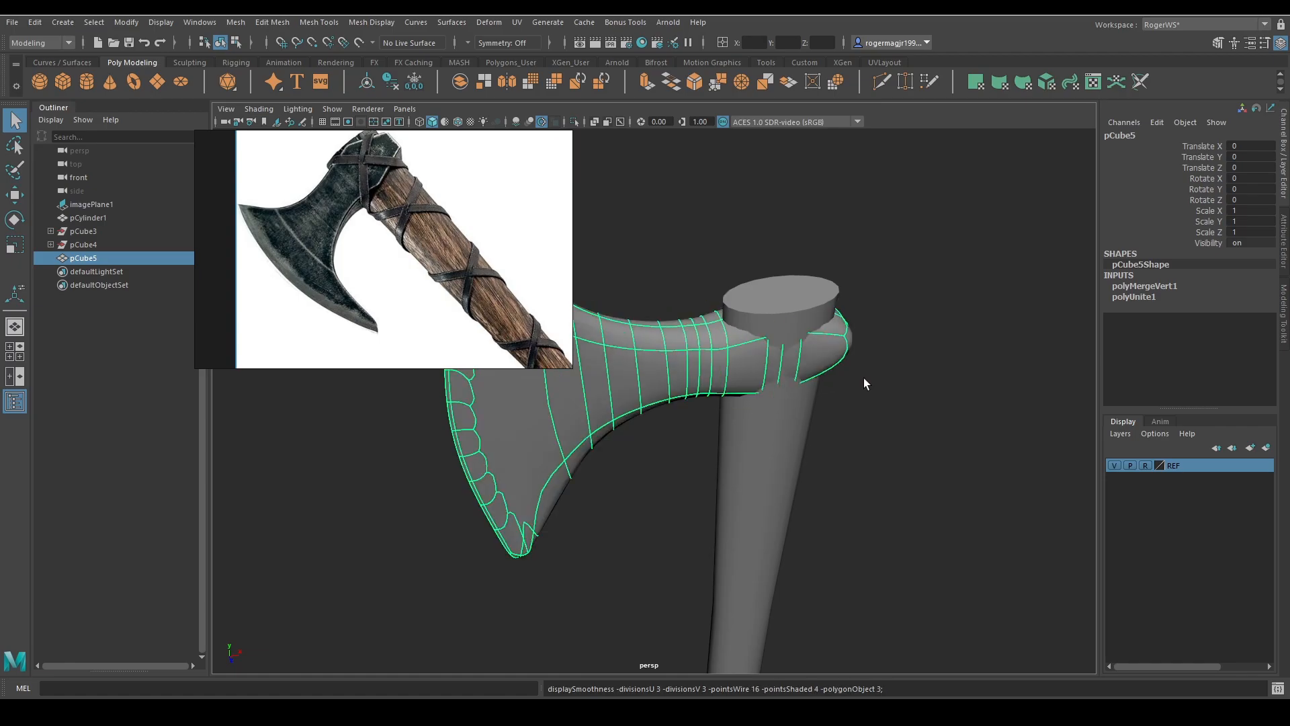
key(1)
Select the handle cylinder, compare it with the reference's strapped wooden shaft, and briefly preview it smoothed
alt+drag(851, 377, 789, 280)
click(752, 372)
alt+drag(752, 372, 618, 342)
scroll(435, 296, down, 3)
scroll(435, 296, up, 5)
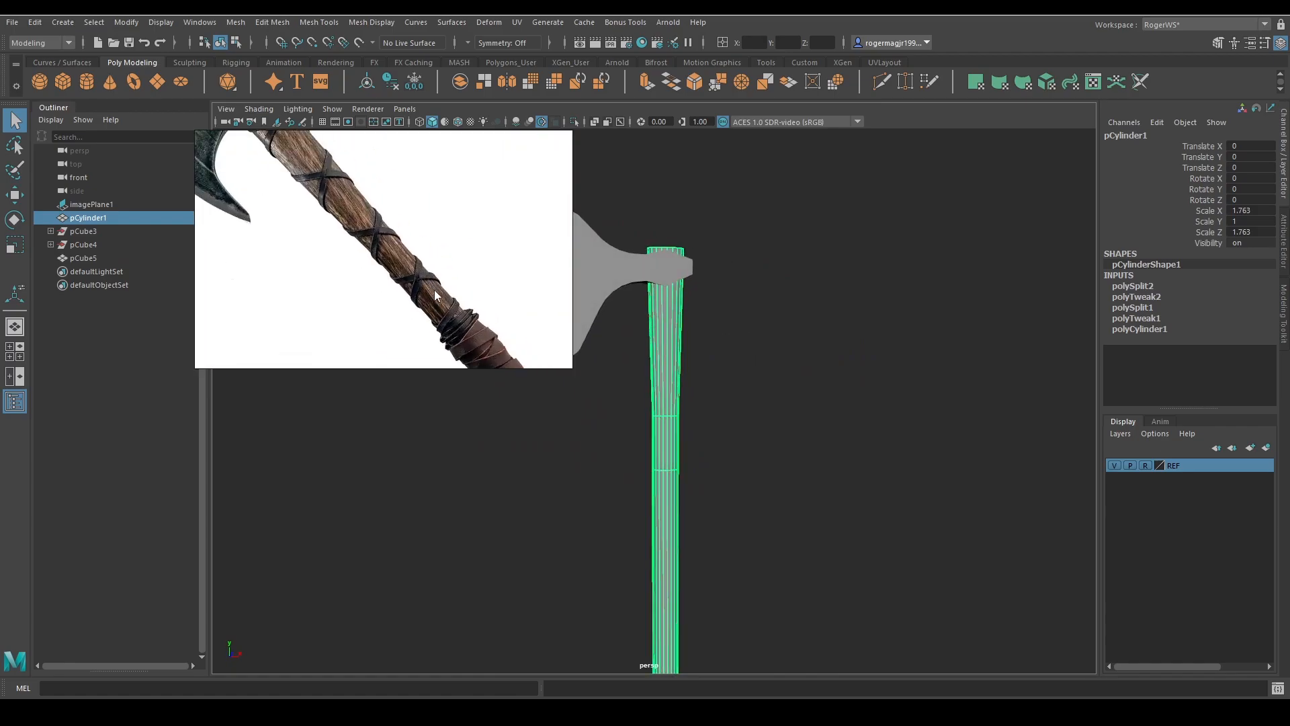
scroll(435, 295, down, 3)
scroll(391, 289, up, 5)
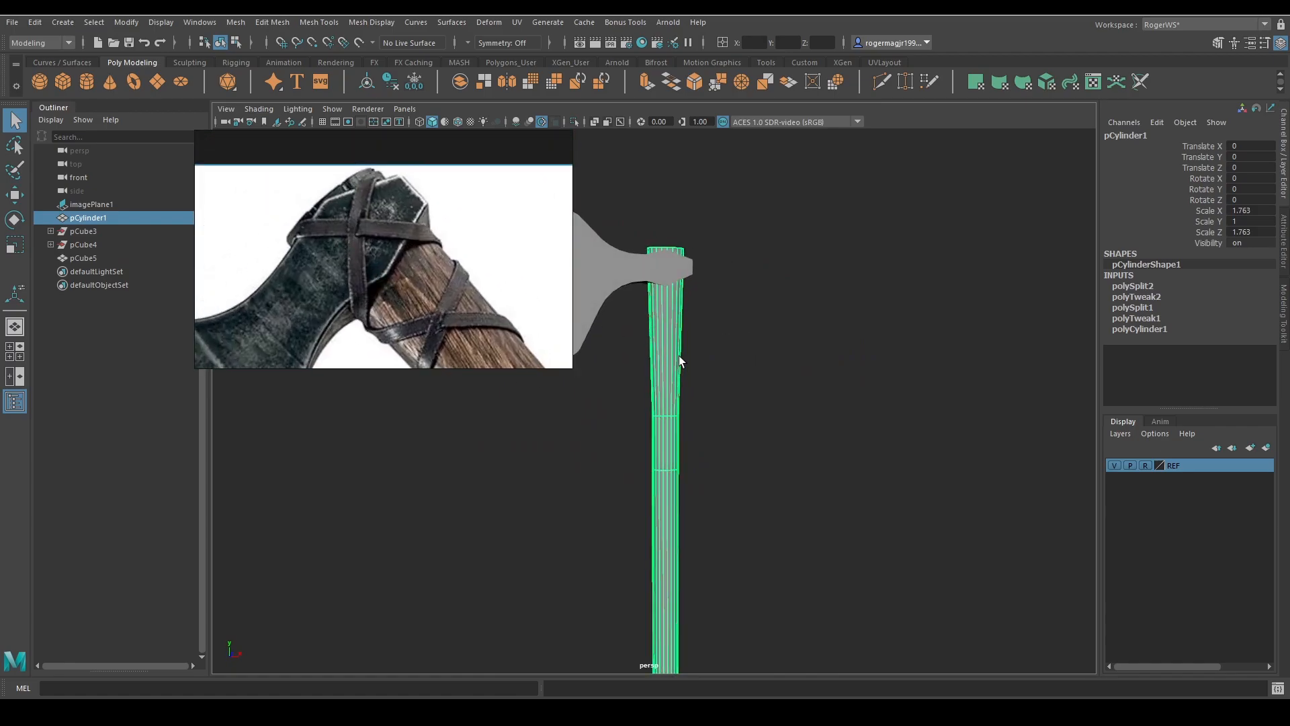
alt+drag(679, 356, 688, 319)
key(3)
key(1)
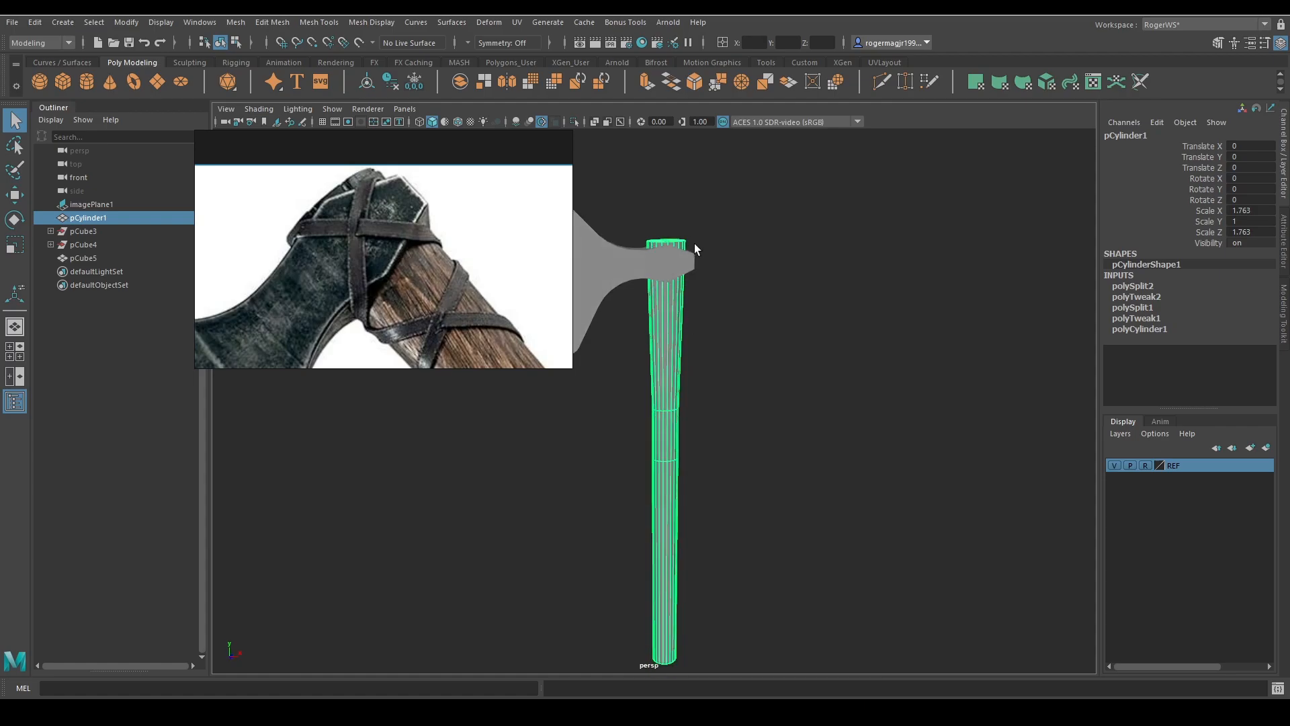
Study how the crossed leather straps are spaced along the wooden handle in the reference, against the full modelled handle
alt+drag(695, 244, 697, 314)
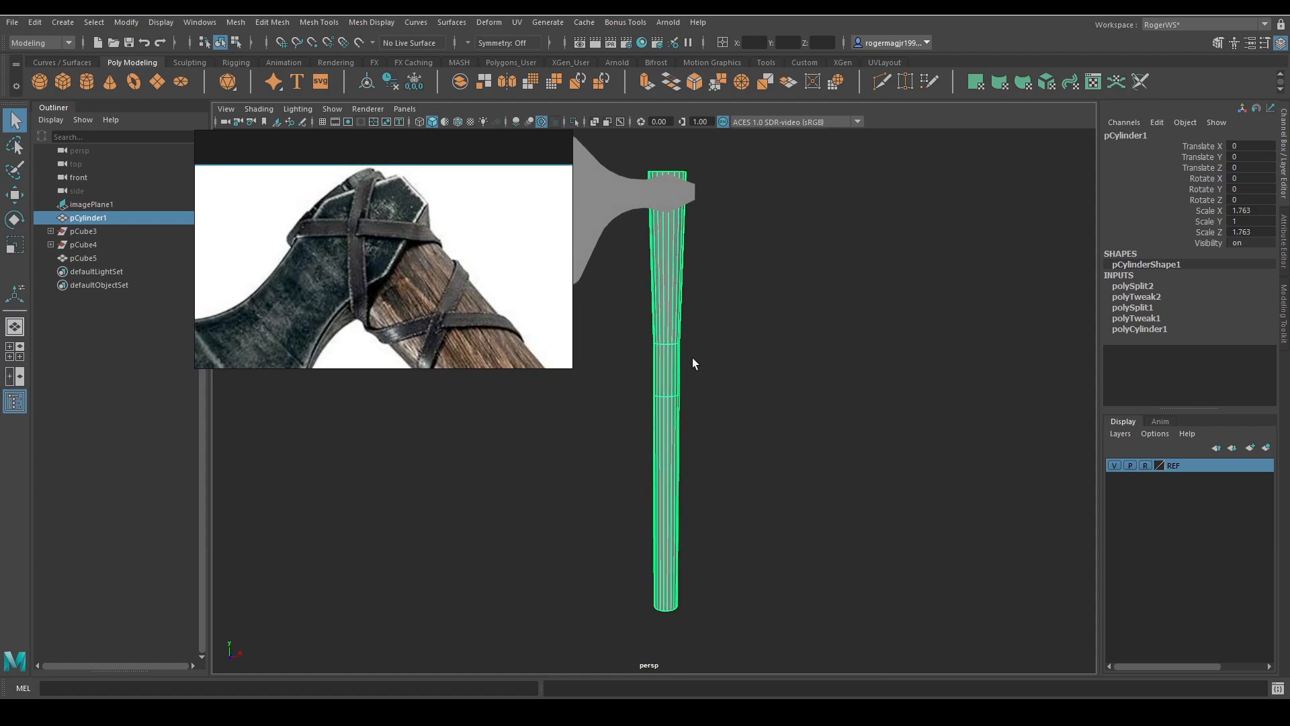
scroll(409, 301, down, 2)
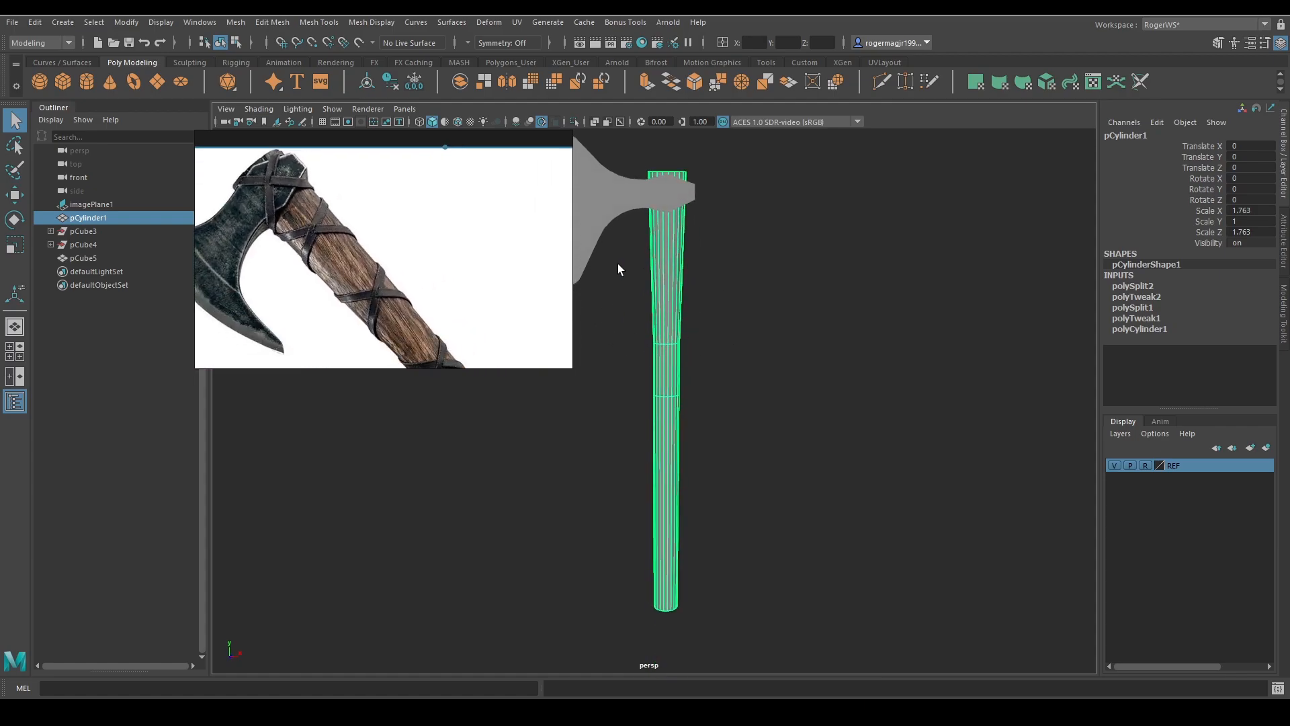
alt+middle_drag(738, 285, 747, 317)
scroll(372, 288, up, 2)
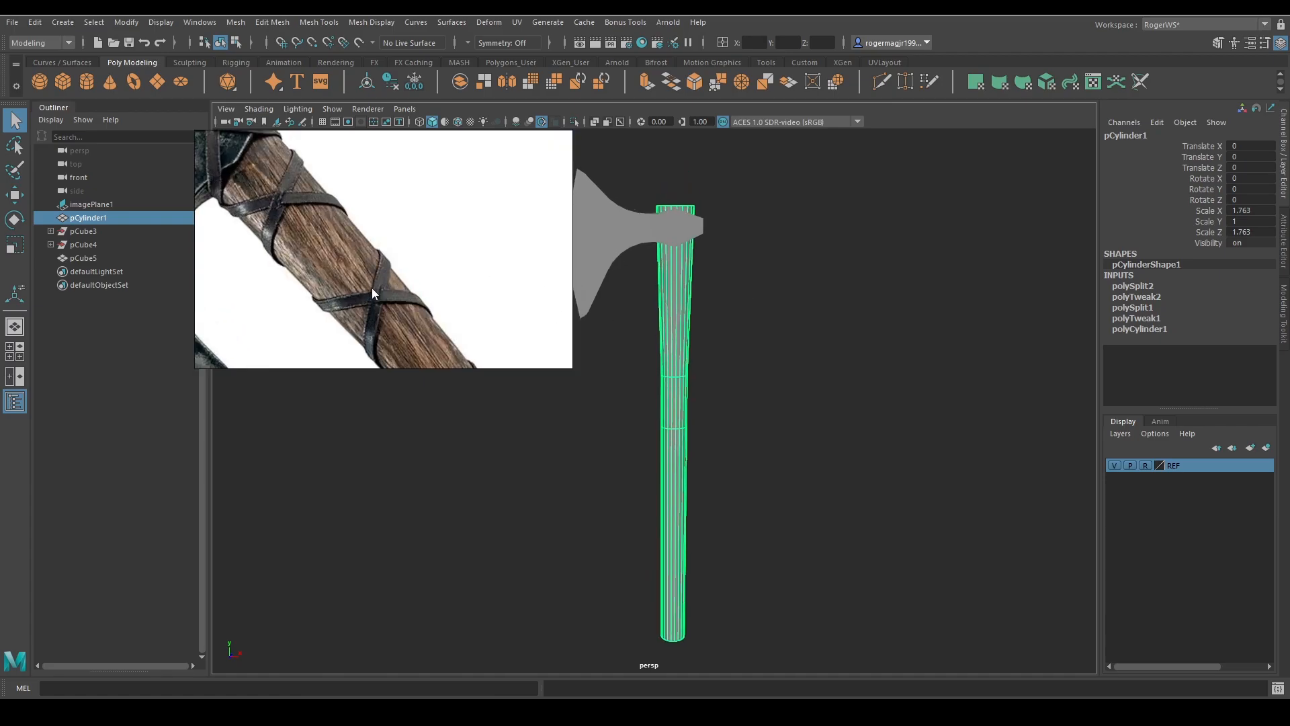
scroll(334, 236, down, 4)
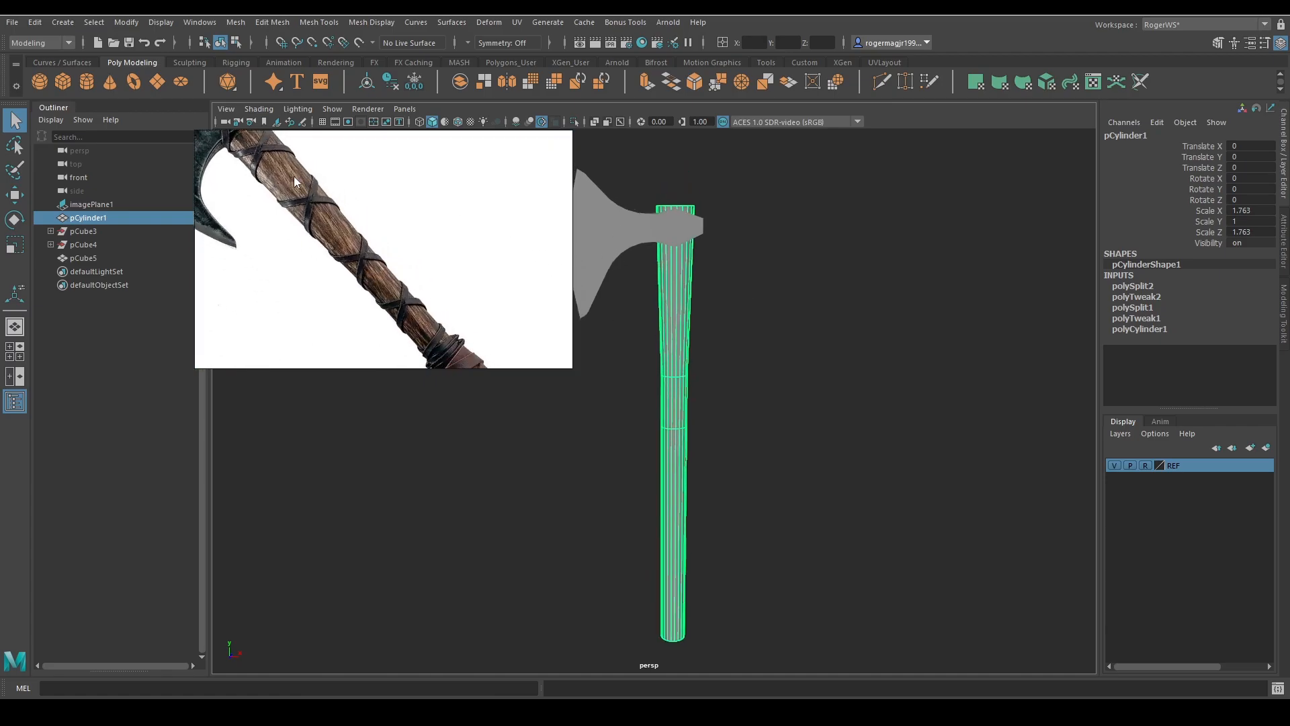
Deselect the handle and move the reference image window off the viewport to uncover the whole axe
alt+drag(752, 311, 773, 321)
click(775, 317)
alt+middle_drag(798, 327, 880, 369)
right_drag(441, 283, 1289, 302)
scroll(786, 263, down, 1)
alt+middle_drag(783, 264, 717, 204)
alt+drag(804, 287, 812, 287)
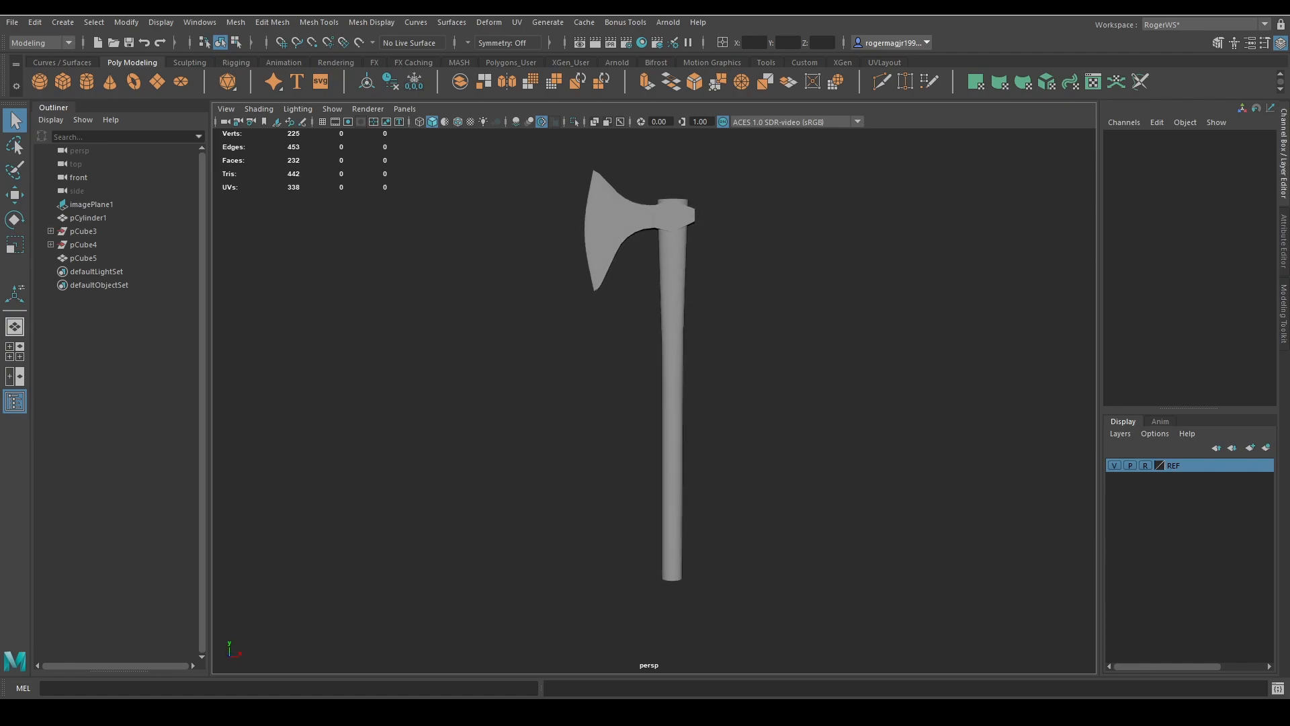